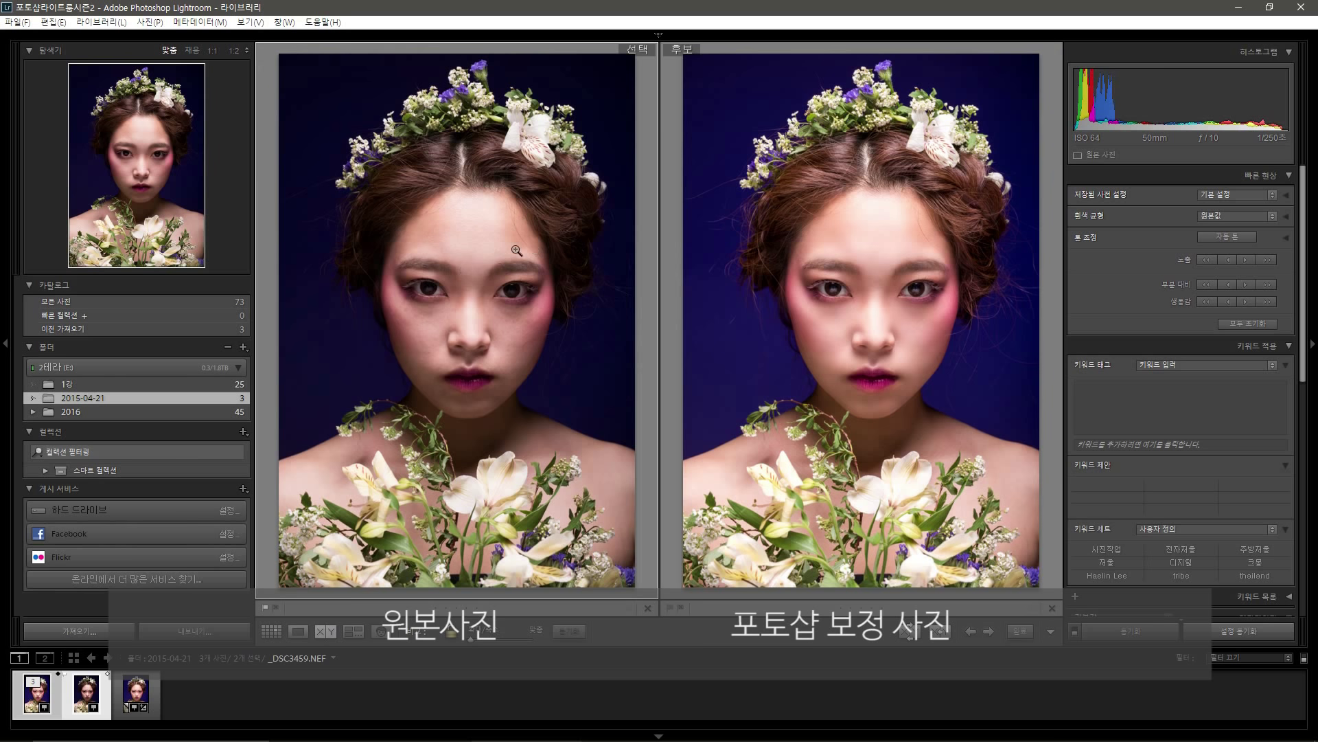
# Hide the left side panels and compare the original photo with the Photoshop-retouched version side by side
pyautogui.press('g')
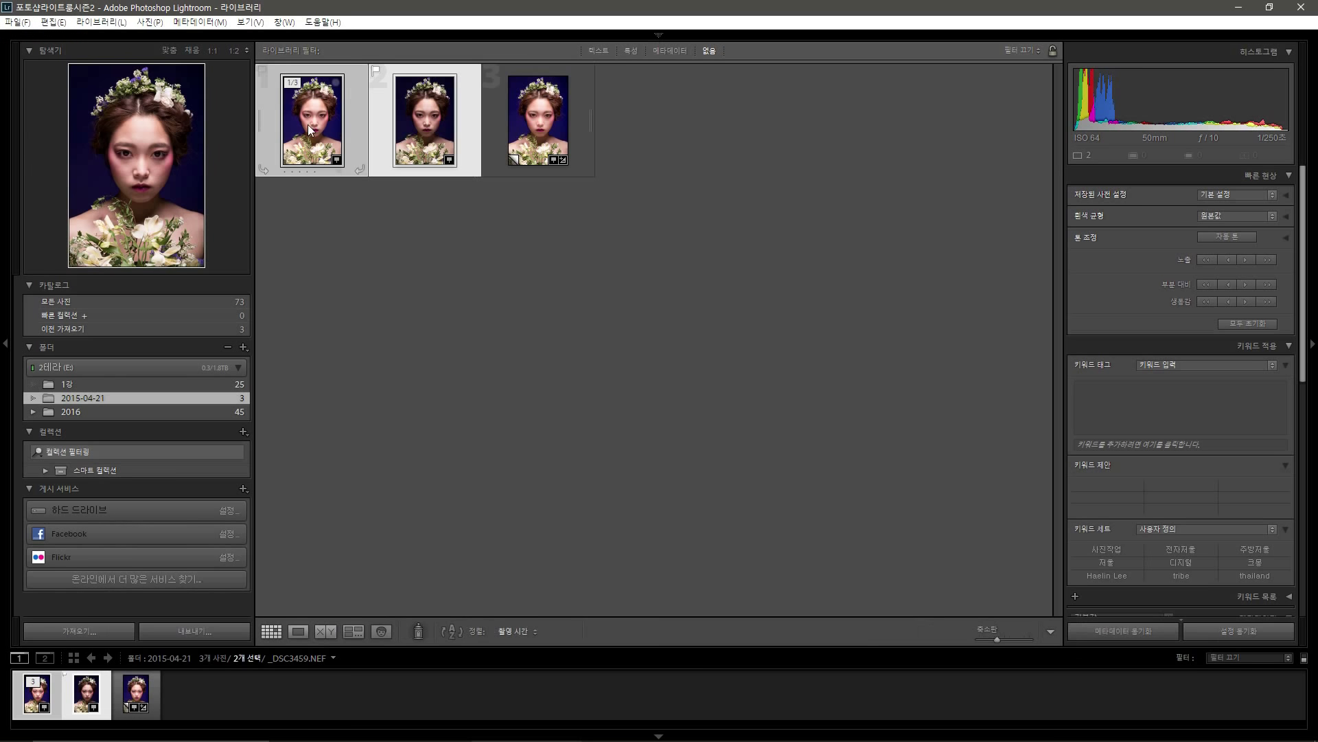
pyautogui.click(5, 343)
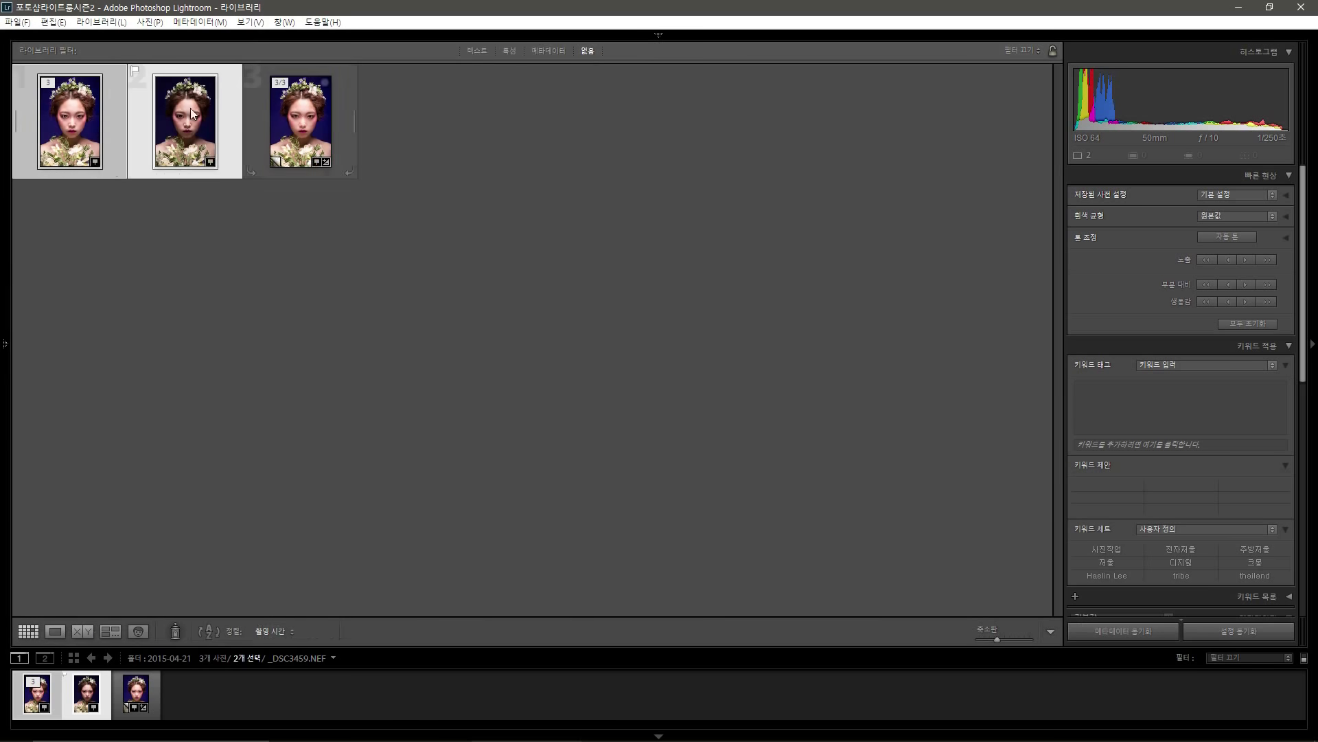
pyautogui.click(83, 631)
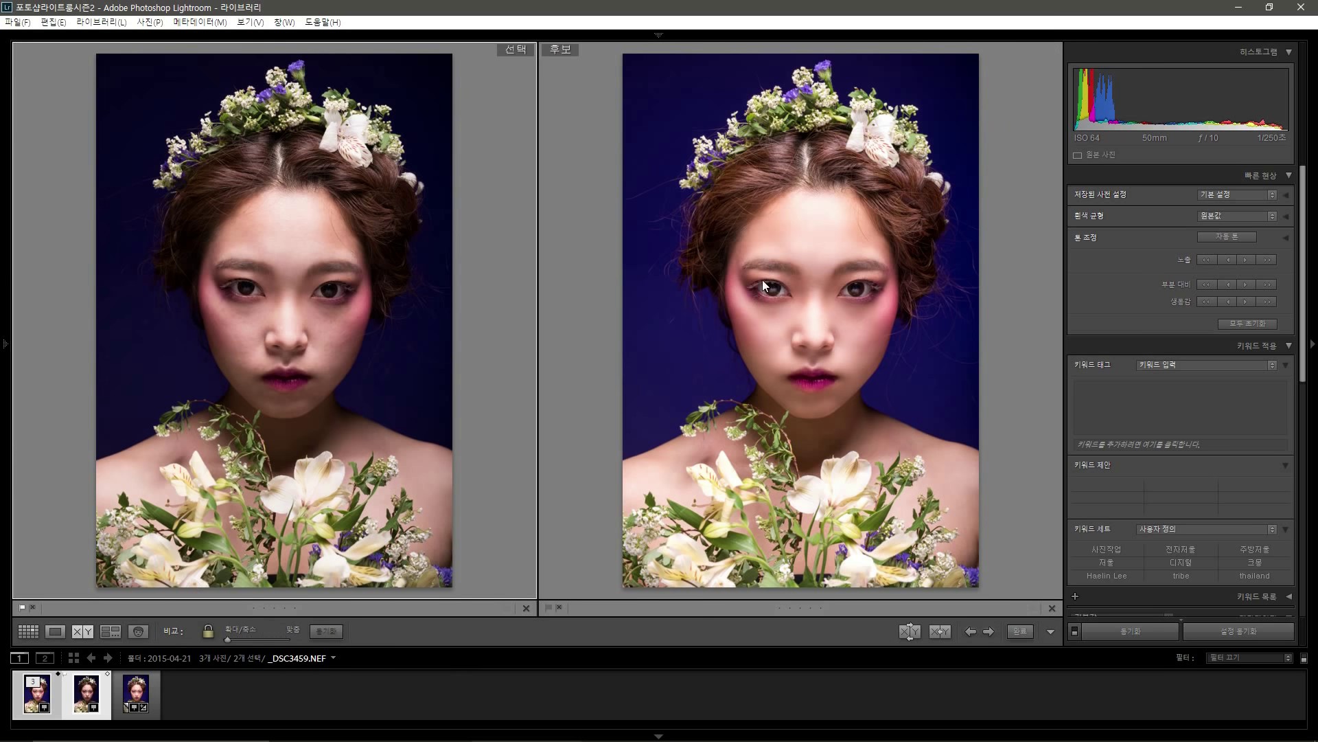
# Examine the skin around the eyes, cheeks, nose and forehead at 1:1 in the original and Photoshop-retouched photos
pyautogui.click(753, 258)
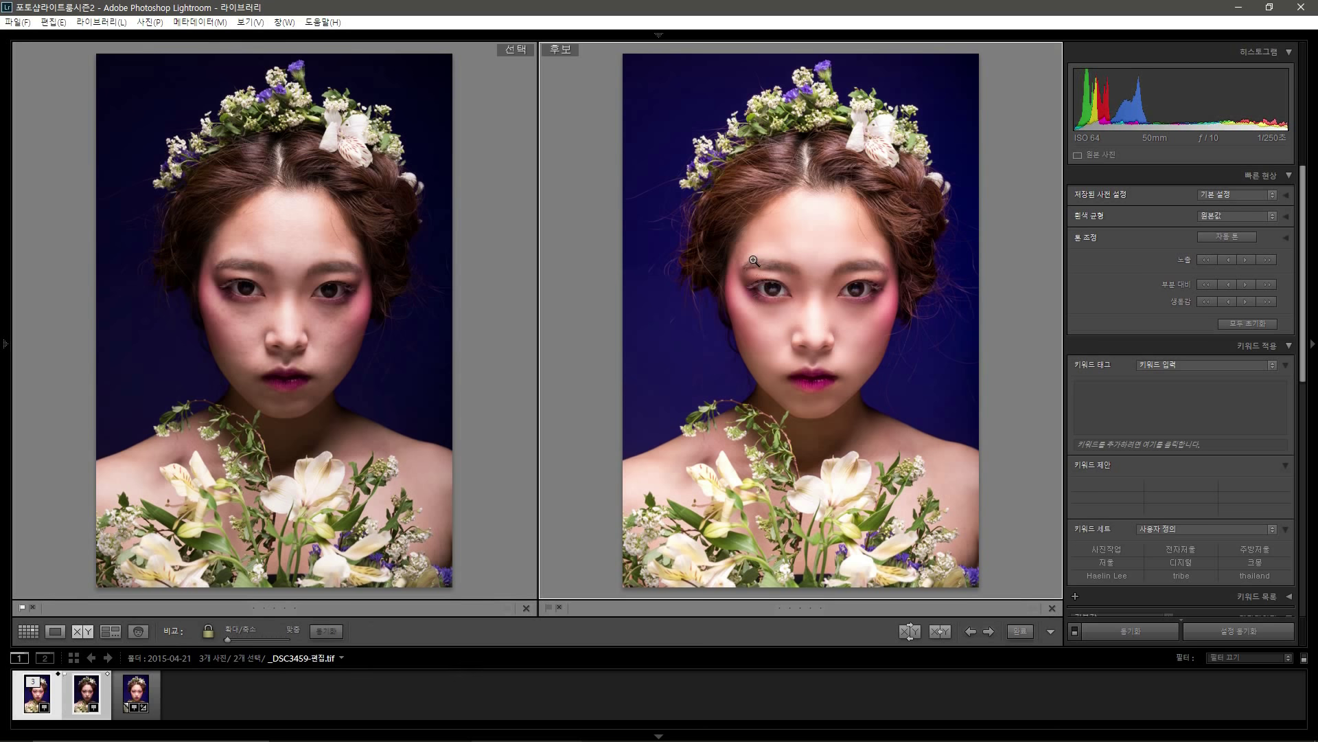
pyautogui.click(753, 259)
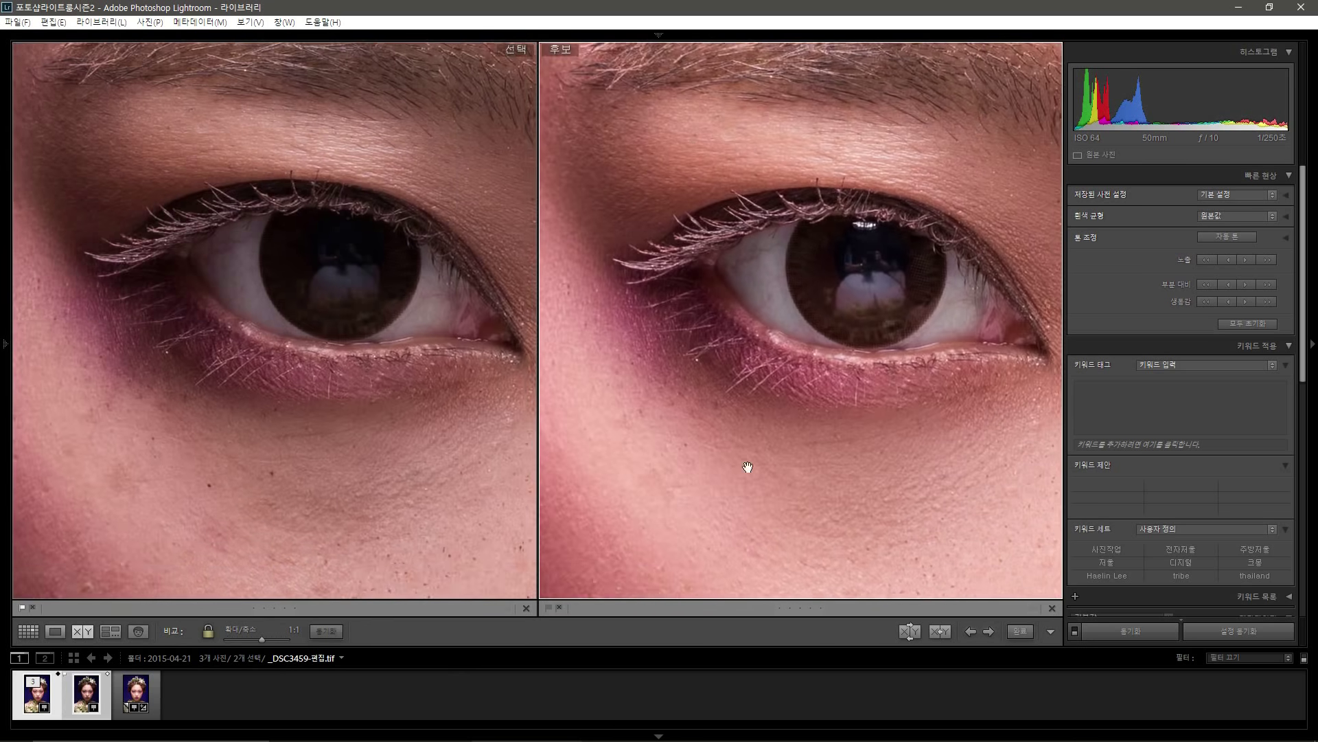
pyautogui.moveTo(747, 467); pyautogui.dragTo(871, 442)
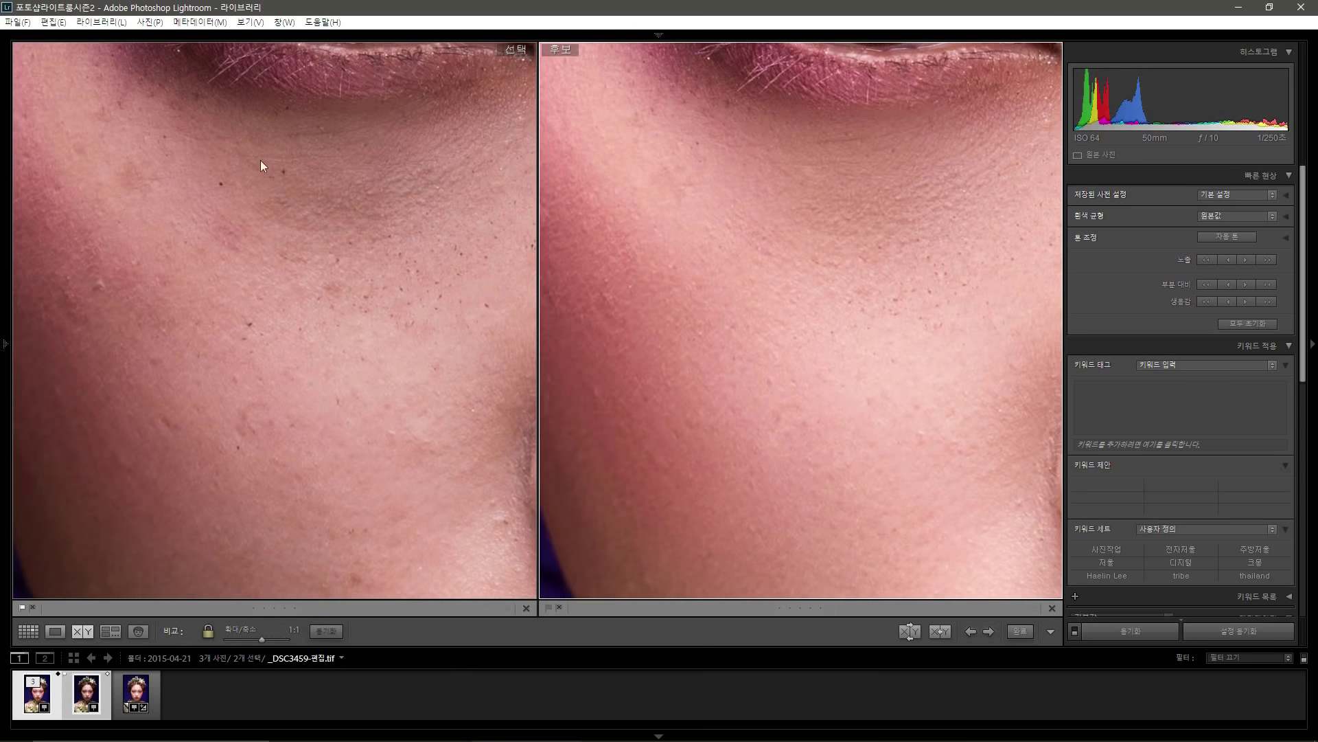
pyautogui.moveTo(901, 303); pyautogui.dragTo(735, 315)
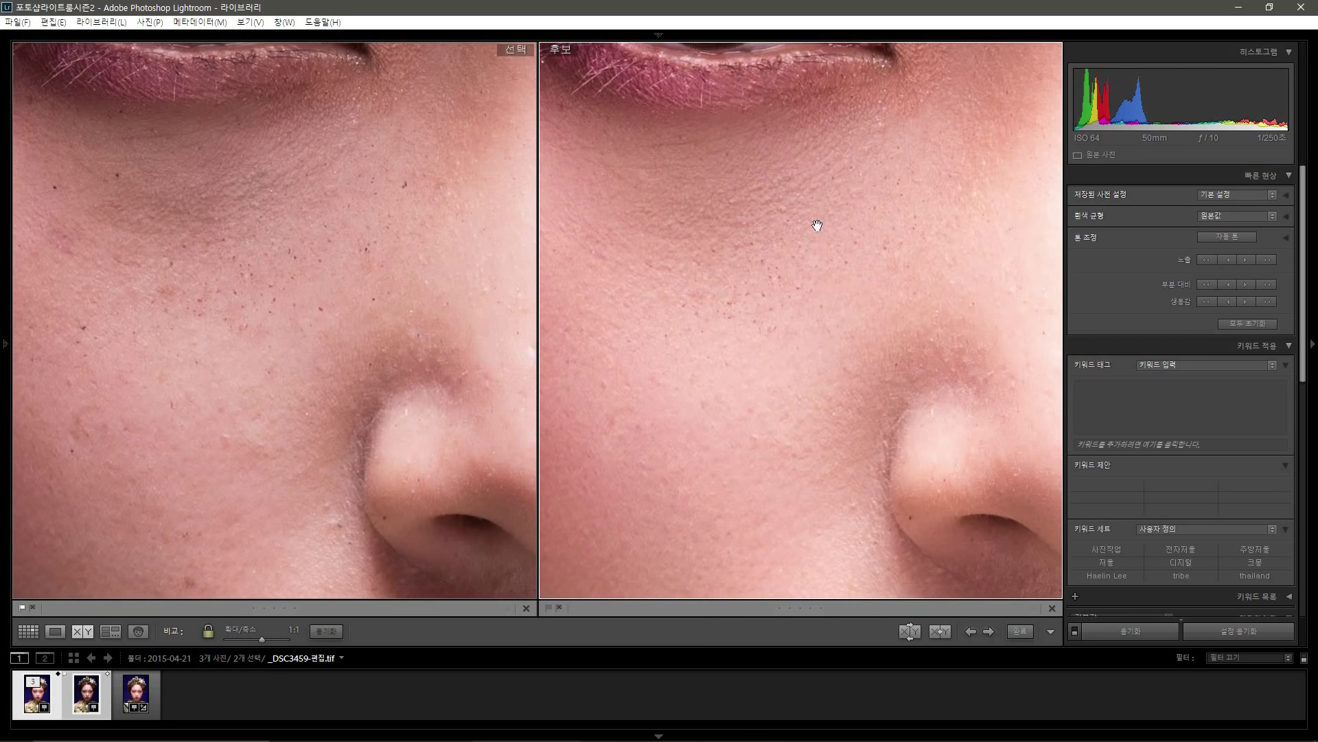
pyautogui.moveTo(804, 279); pyautogui.dragTo(686, 421)
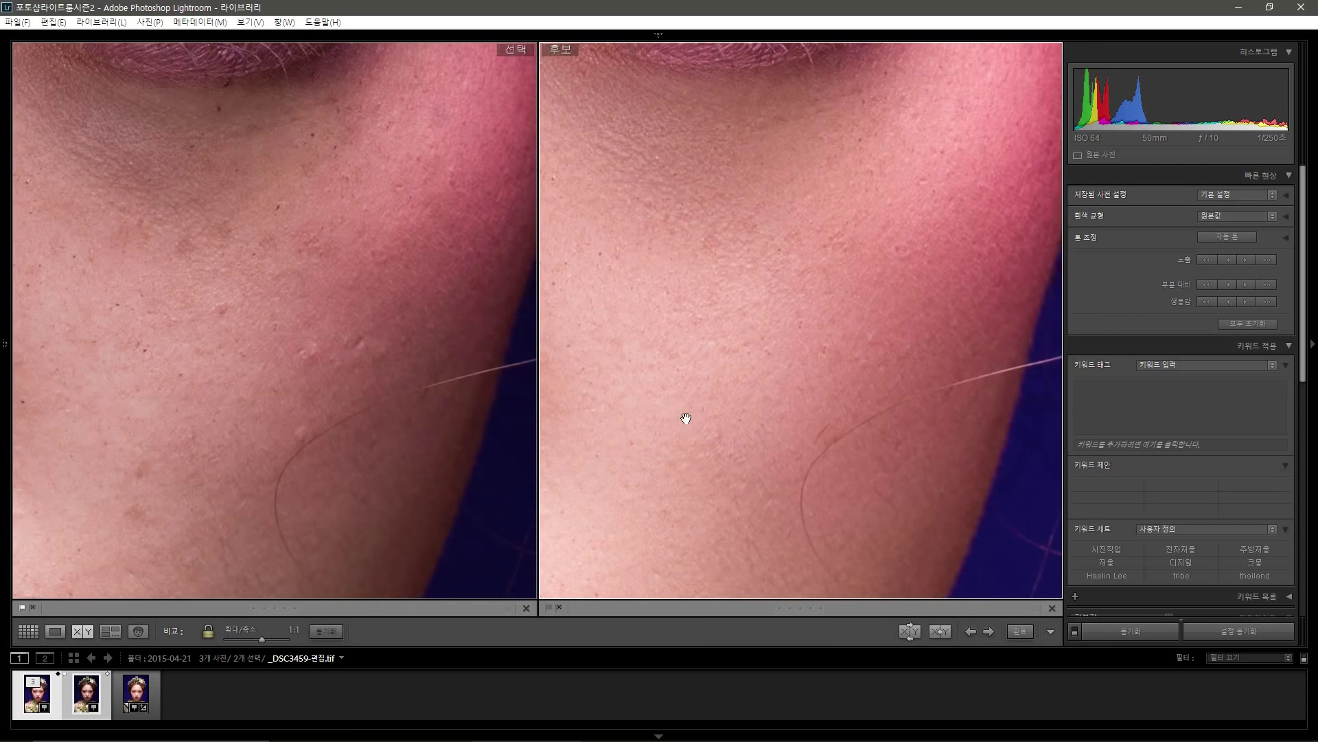
pyautogui.moveTo(873, 130); pyautogui.dragTo(703, 383)
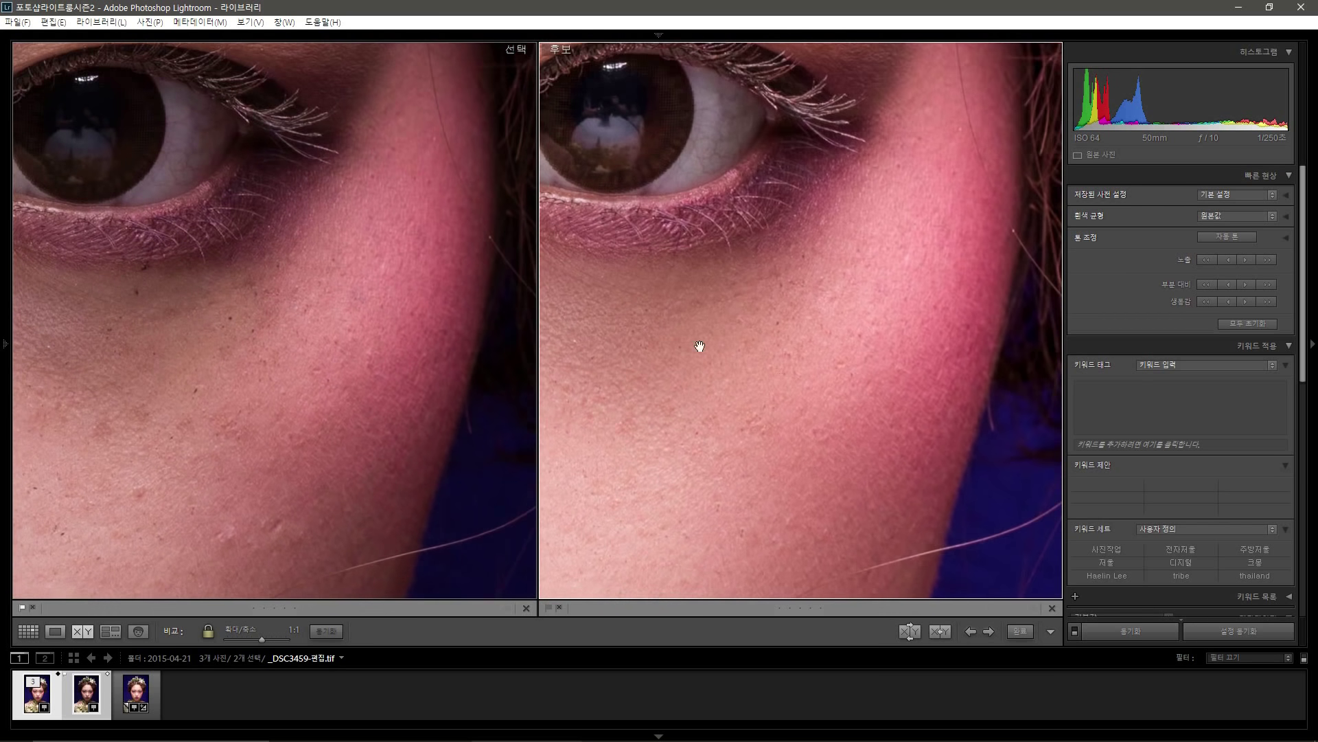
pyautogui.scroll(5, 877, 364)
pyautogui.scroll(4, 955, 352)
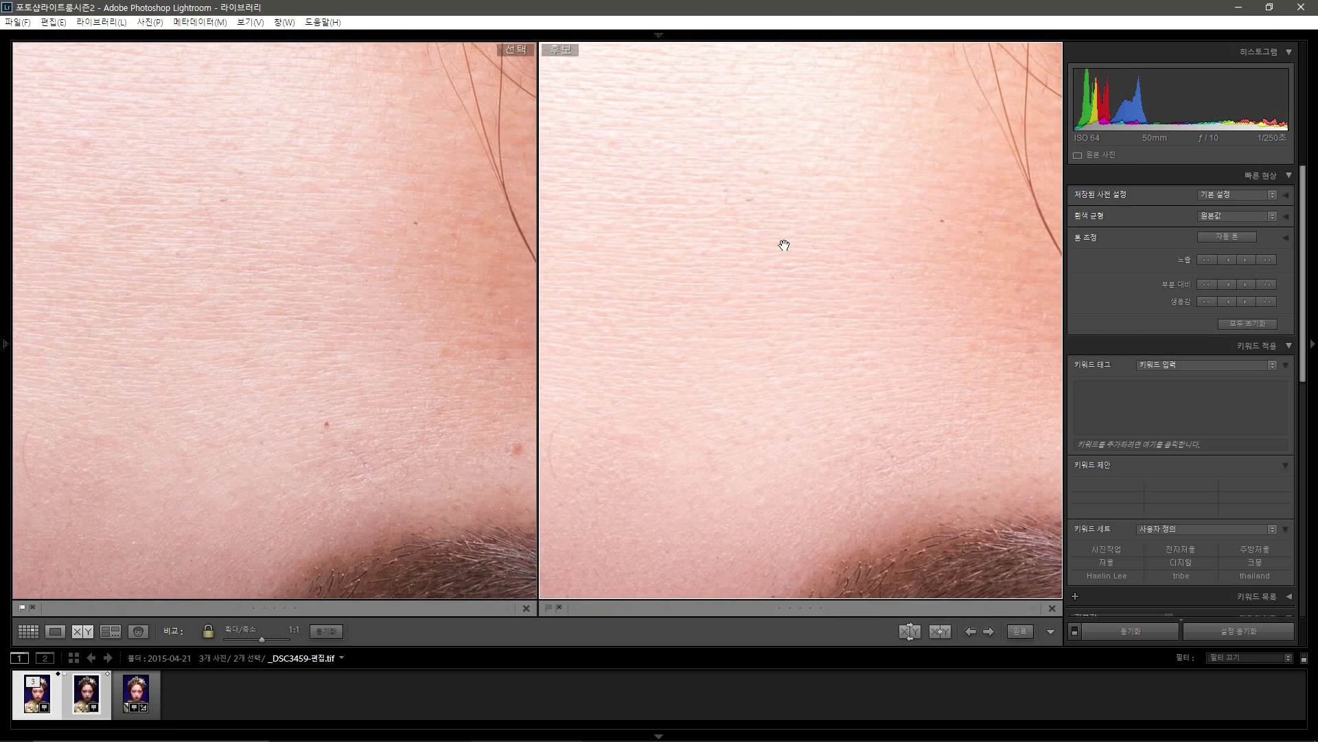
# Select the first and third photos, the Photoshop and Lightroom retouches, and compare them side by side
pyautogui.press('g')
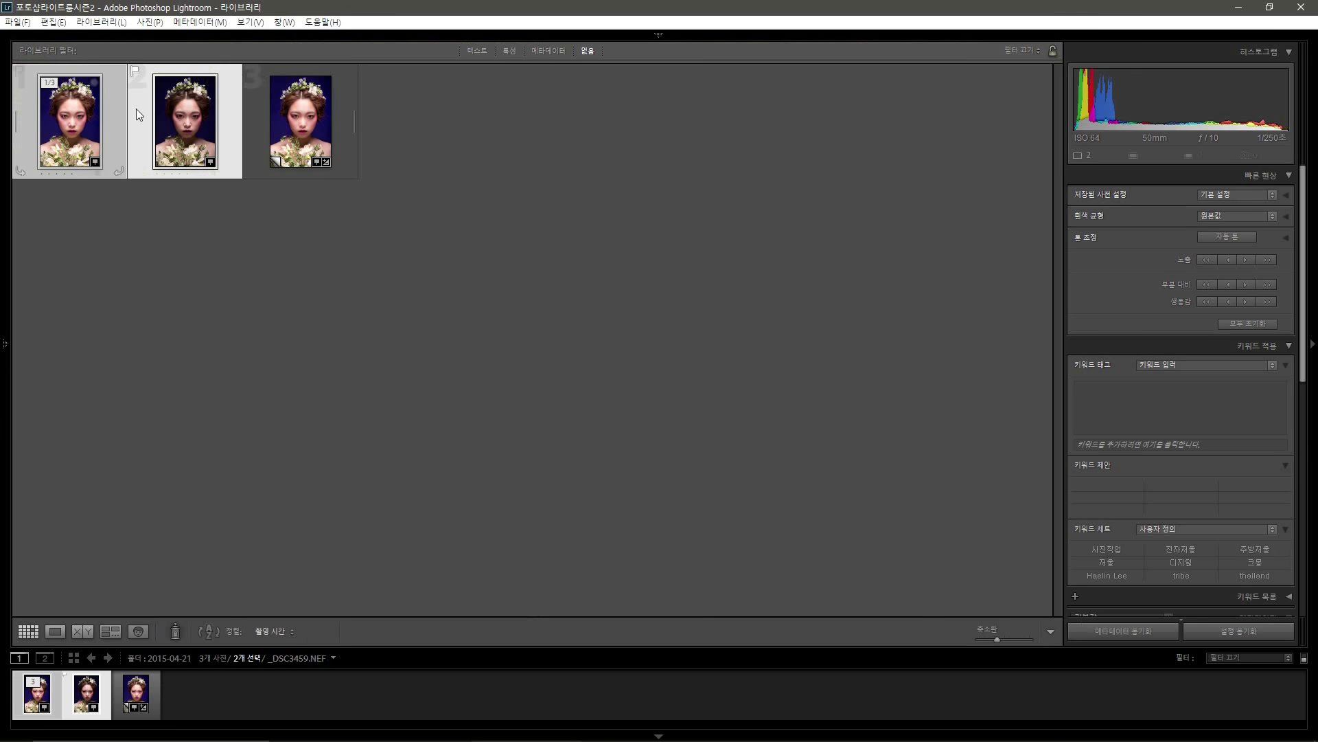
pyautogui.click(105, 108)
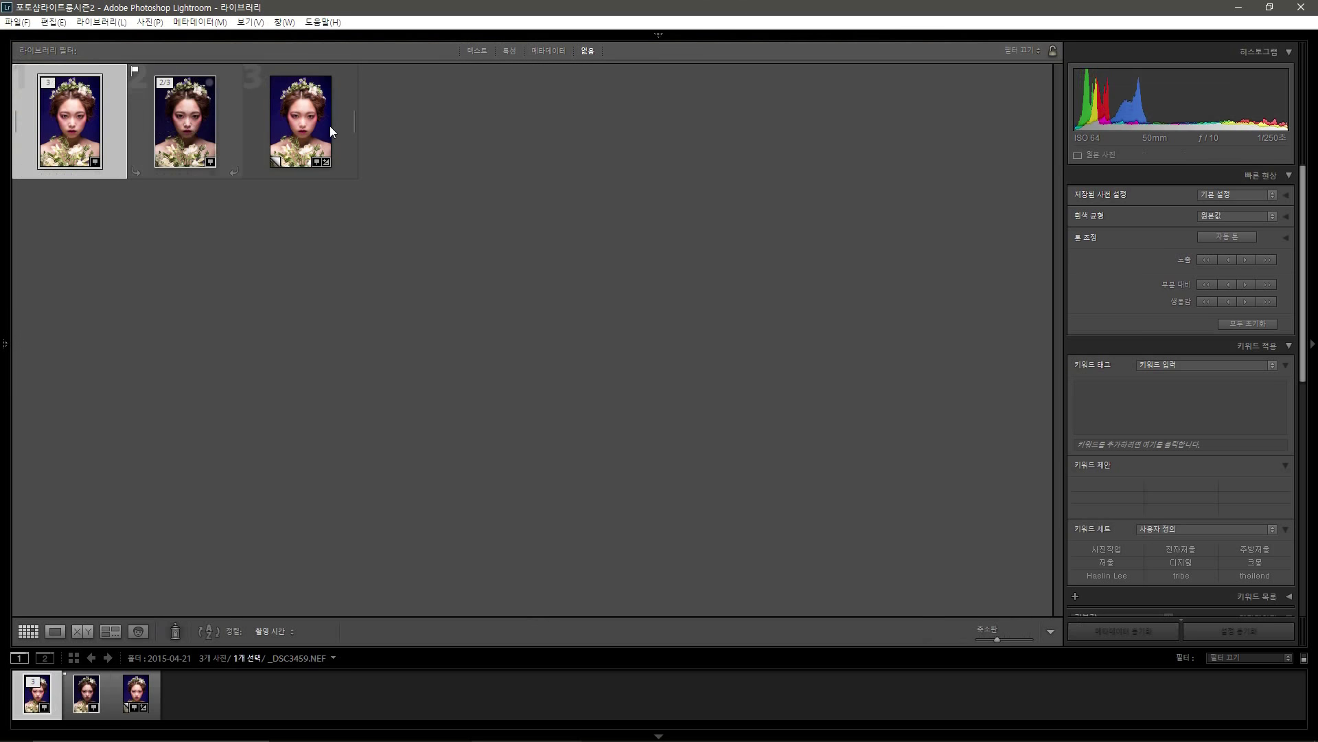
pyautogui.keyDown('ctrl'); pyautogui.click(327, 126); pyautogui.keyUp('ctrl')
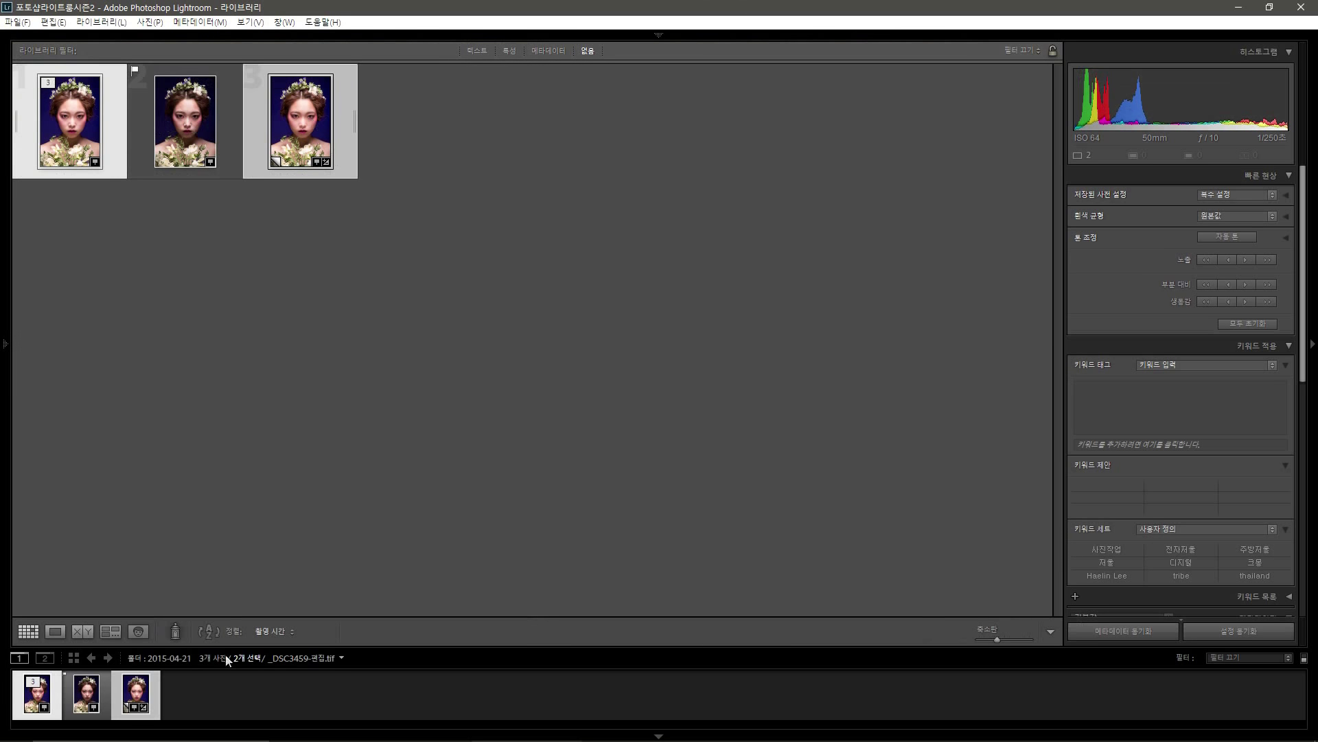
pyautogui.click(84, 631)
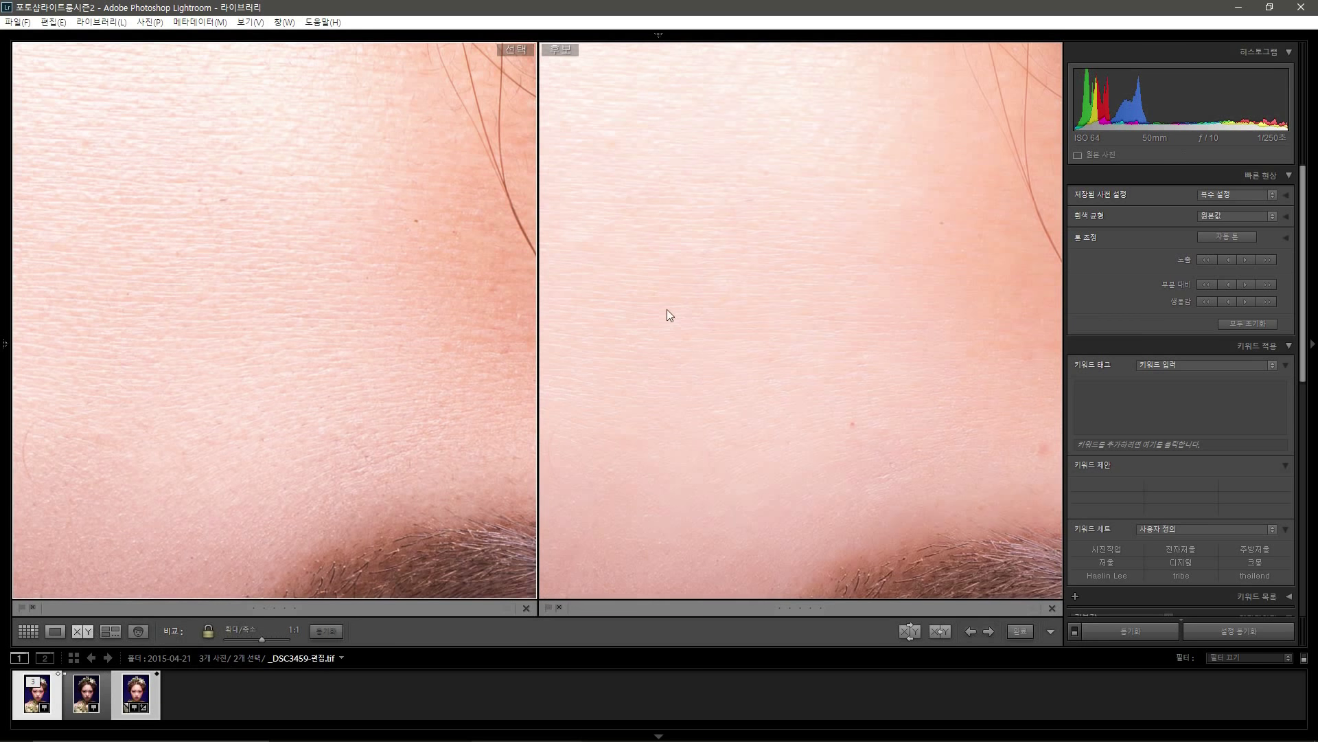
# Examine the cheek, nose and mouth skin texture at 1:1 in the Photoshop and Lightroom retouches
pyautogui.click(698, 353)
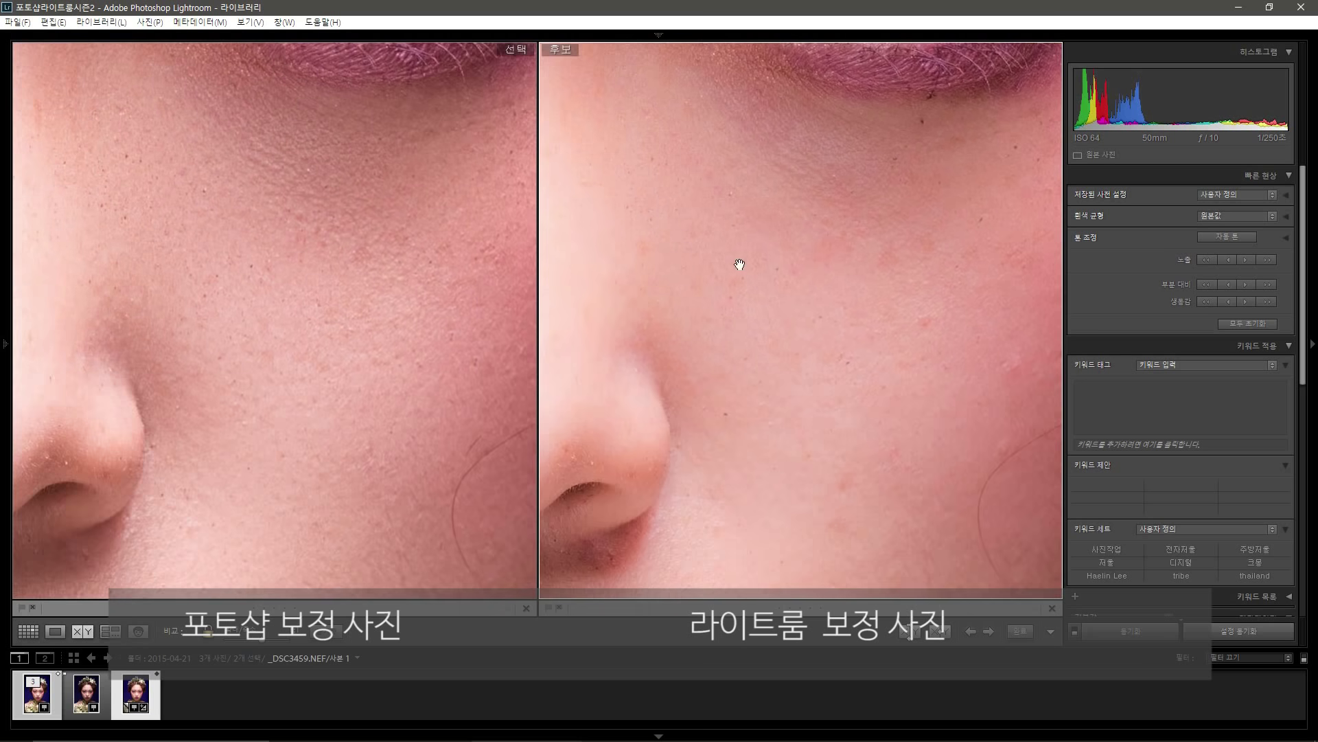
pyautogui.moveTo(785, 364); pyautogui.dragTo(832, 270)
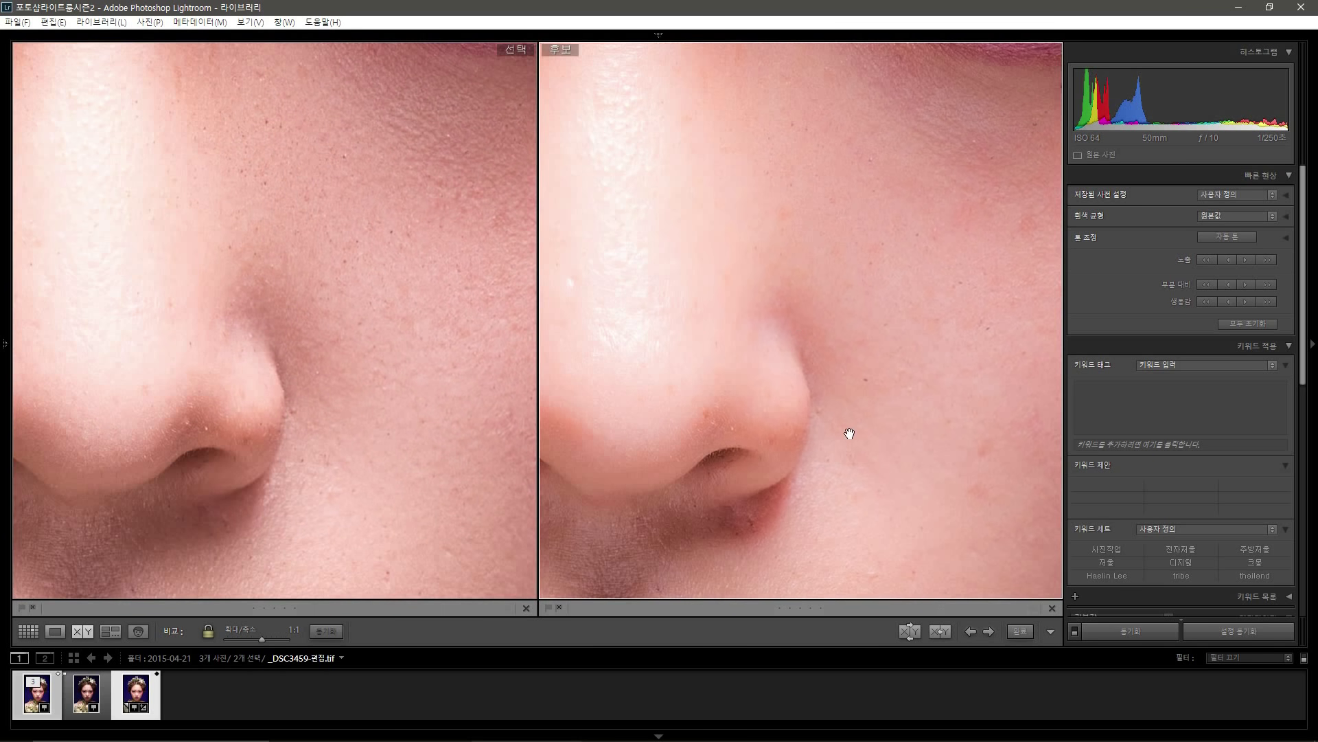
pyautogui.click(850, 433)
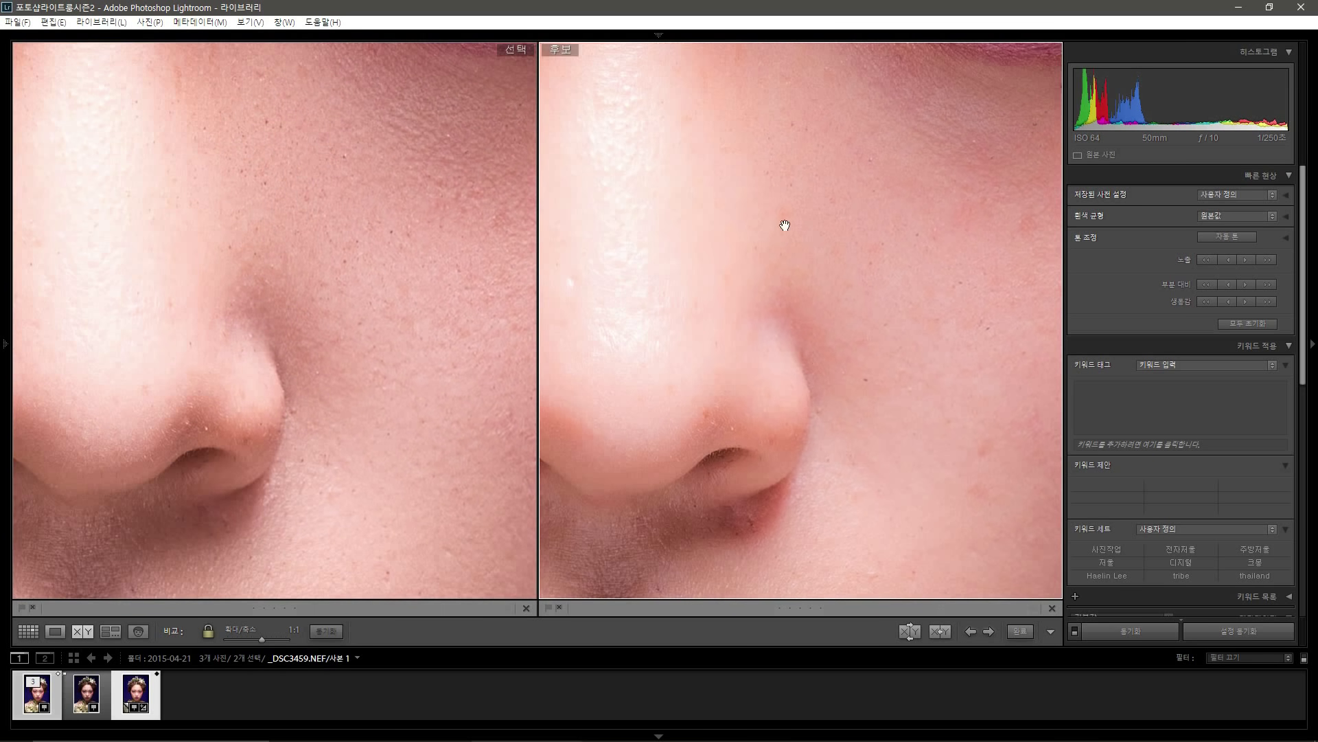
pyautogui.moveTo(914, 362); pyautogui.dragTo(847, 280)
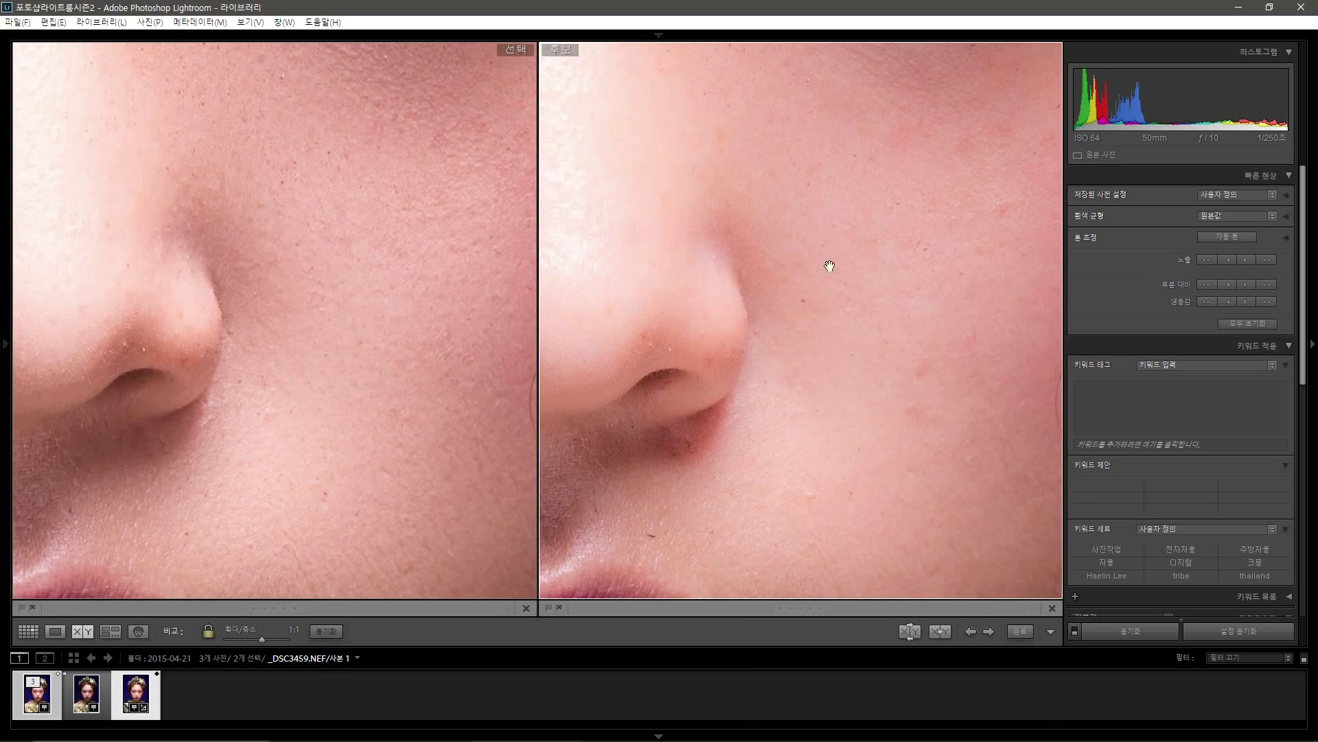
pyautogui.moveTo(822, 289); pyautogui.dragTo(812, 212)
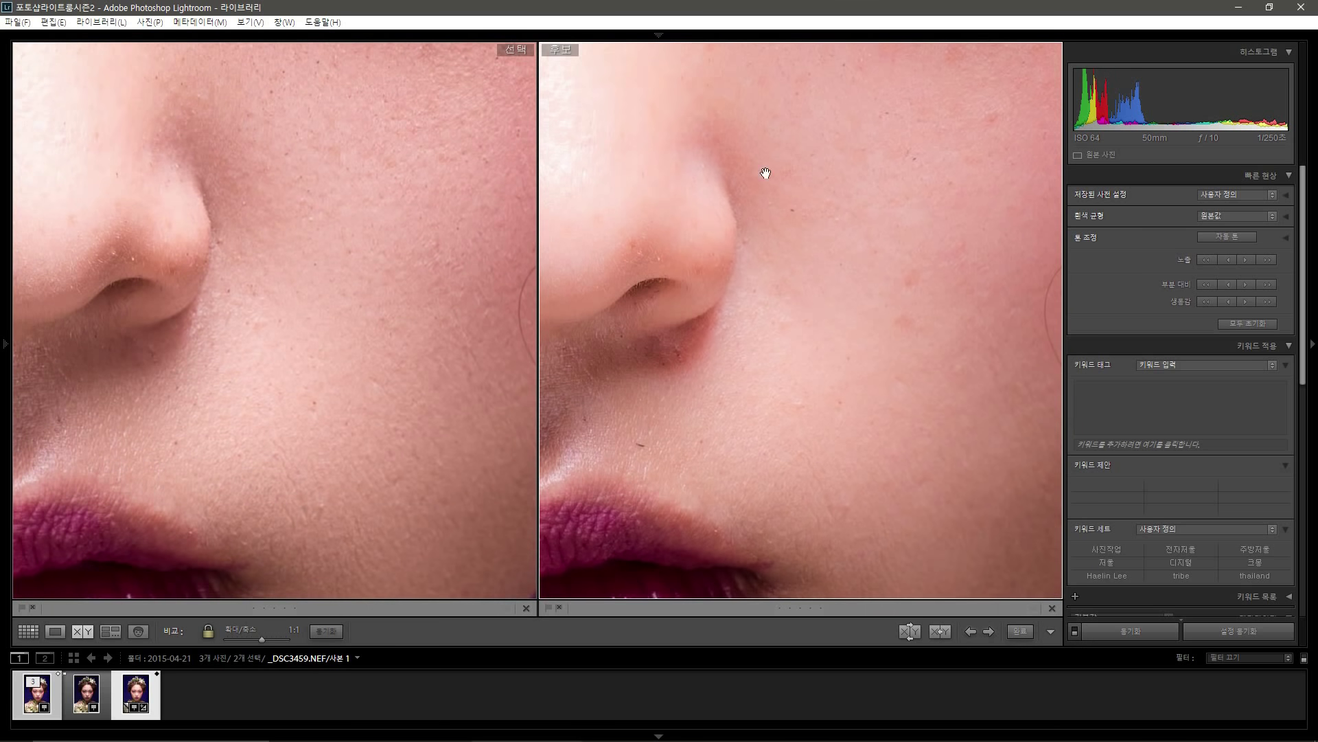
pyautogui.moveTo(818, 324); pyautogui.dragTo(834, 316)
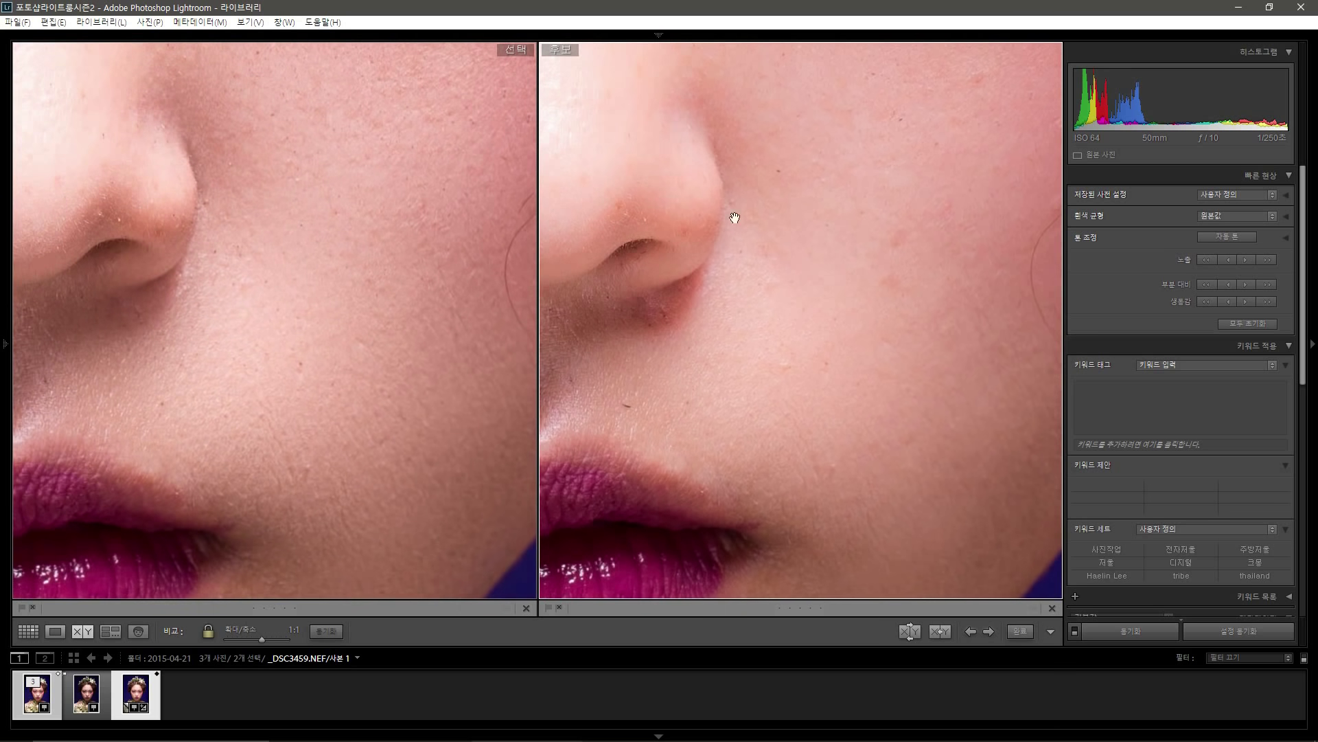
pyautogui.moveTo(721, 308); pyautogui.dragTo(910, 375)
pyautogui.moveTo(558, 246); pyautogui.dragTo(195, 591)
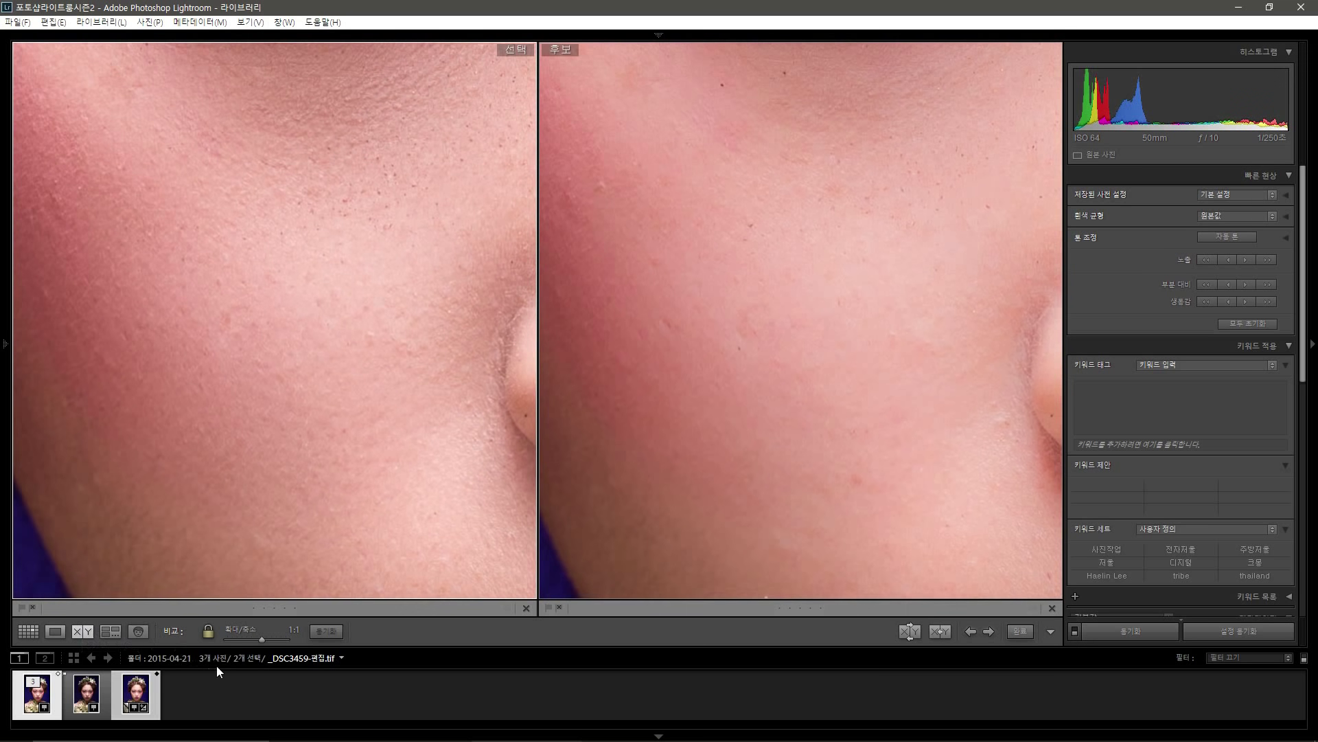
# Compare the whole face in both retouches at 1:3 magnification, then fit both photos in view
pyautogui.click(253, 640)
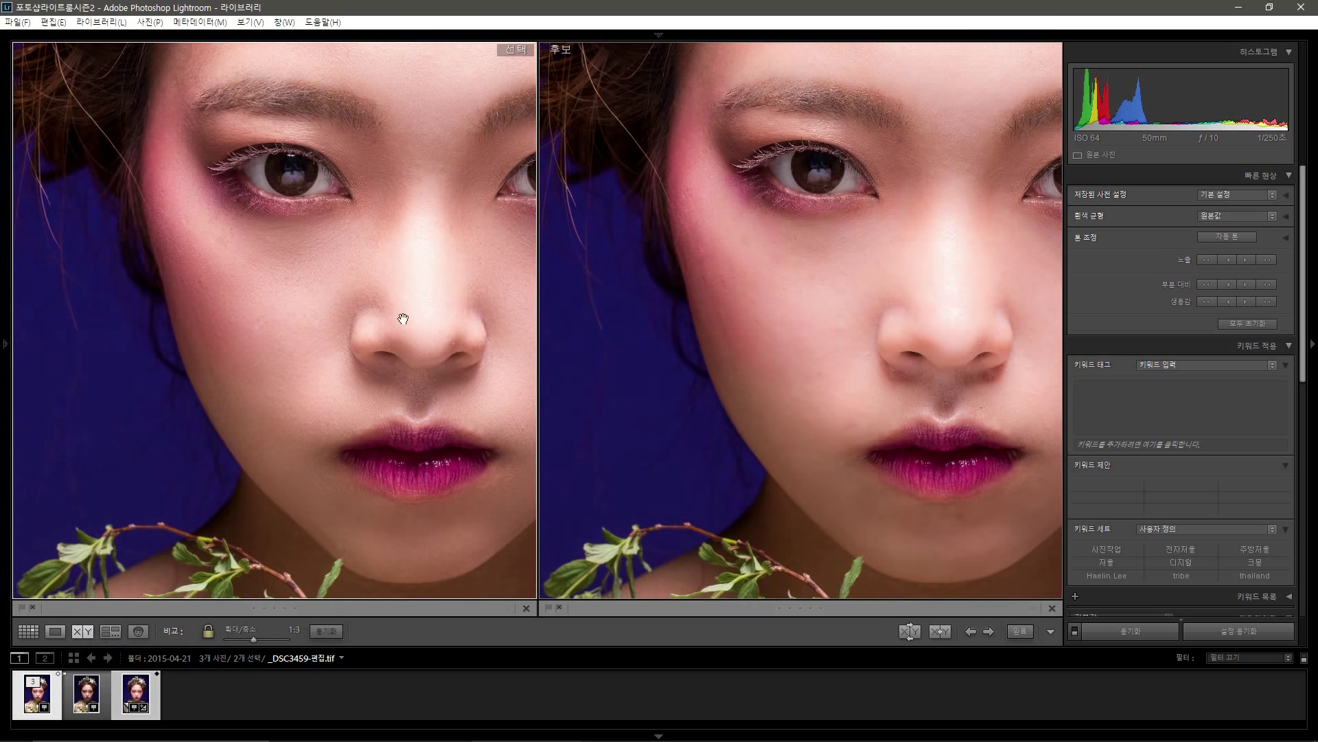
pyautogui.moveTo(403, 318); pyautogui.dragTo(362, 330)
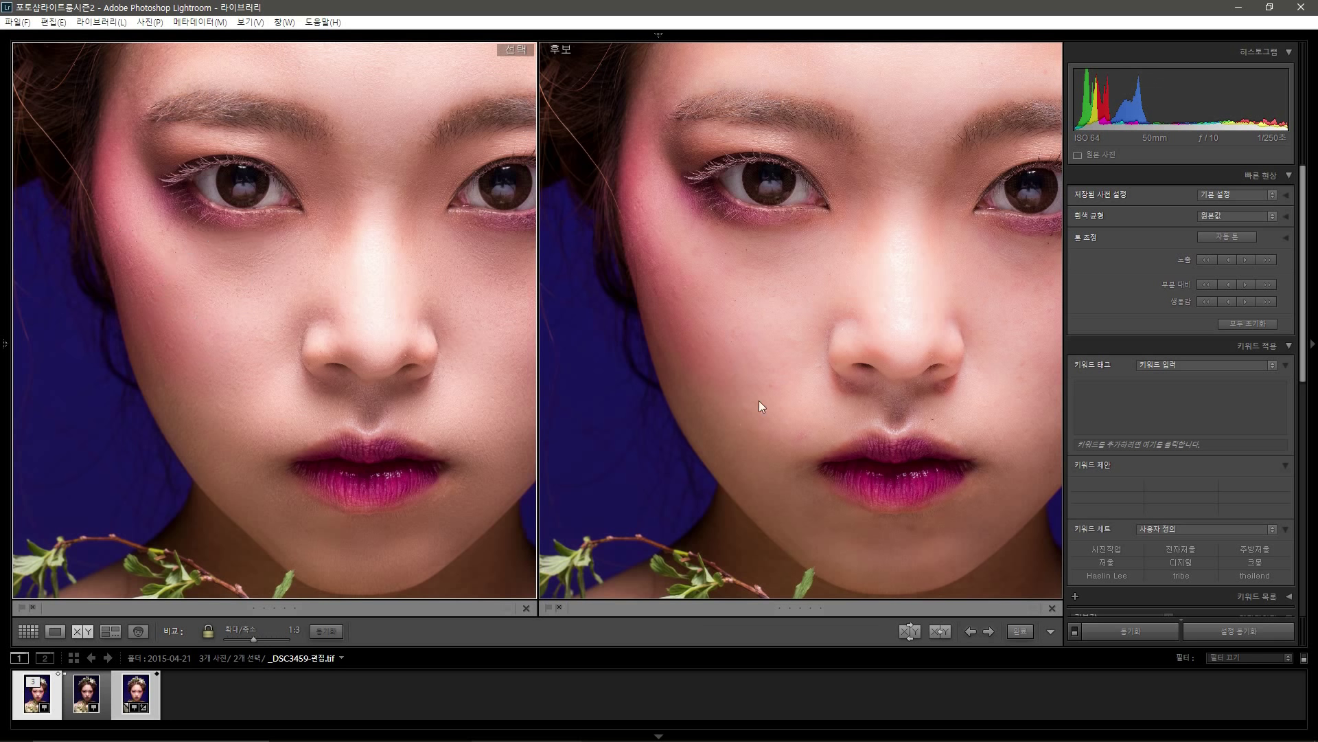
pyautogui.moveTo(421, 328); pyautogui.dragTo(383, 336)
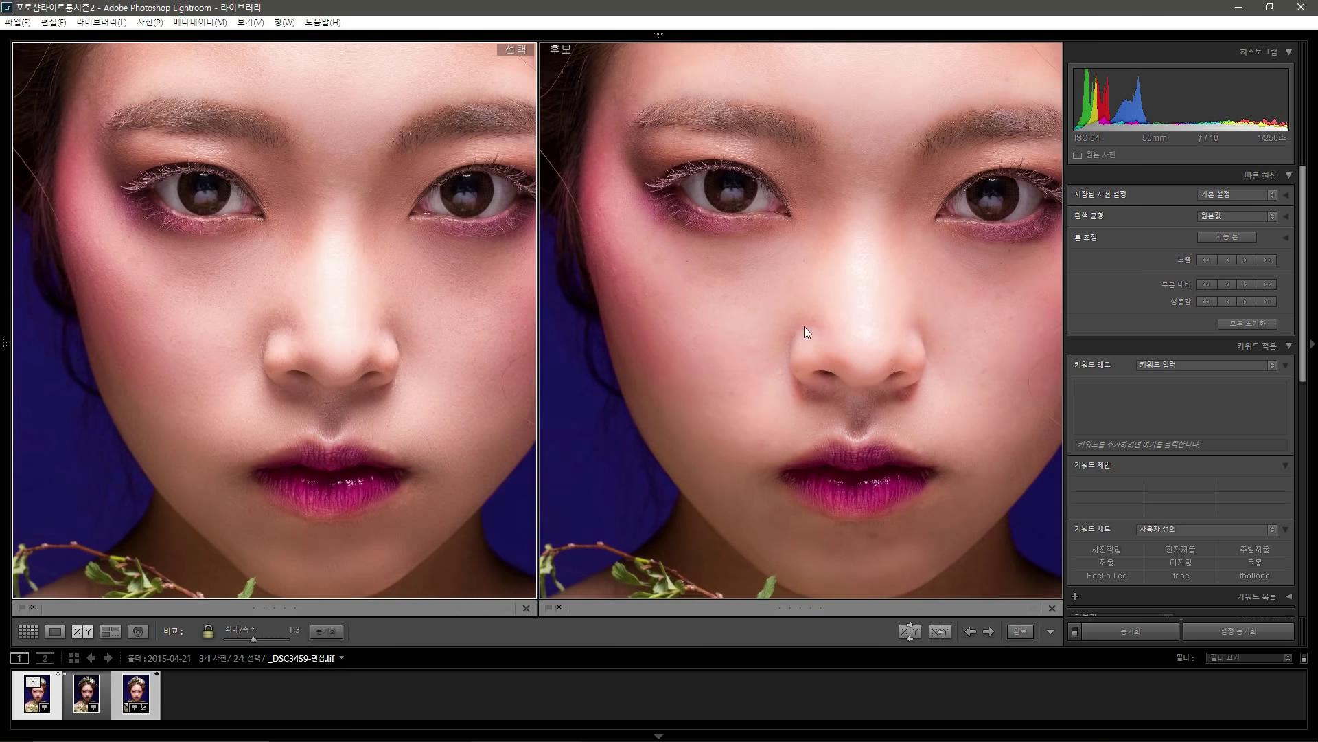
pyautogui.moveTo(805, 328); pyautogui.dragTo(790, 396)
pyautogui.click(359, 215)
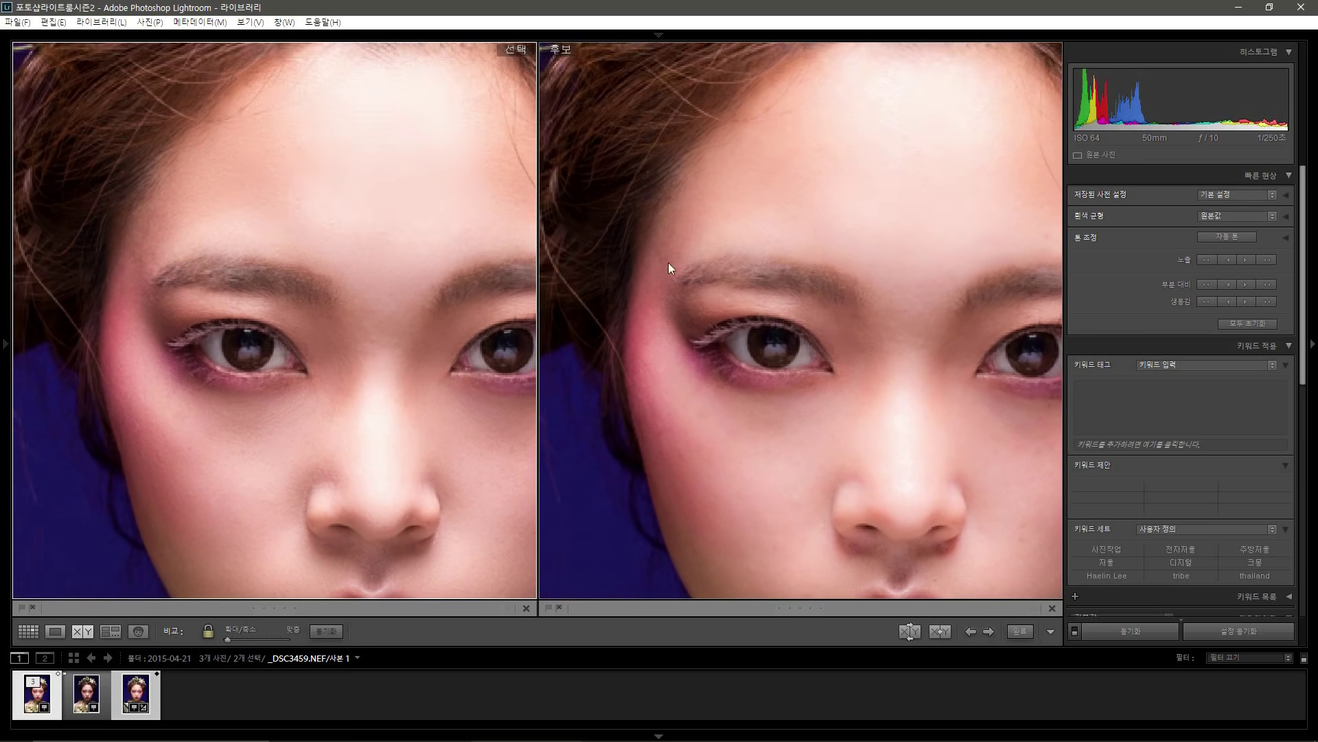
pyautogui.click(669, 262)
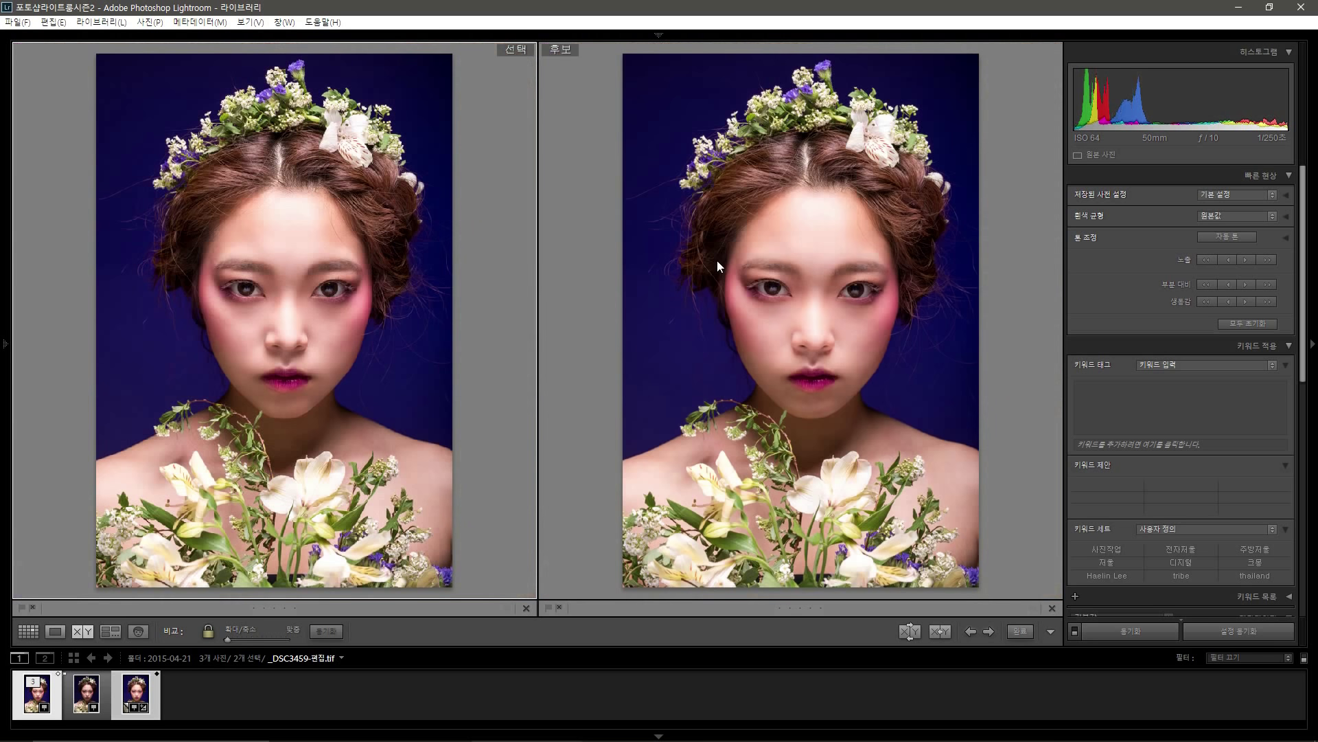
# Magnify the forehead to 1:3 and examine the skin in both retouches down to the lips and chin
pyautogui.click(796, 240)
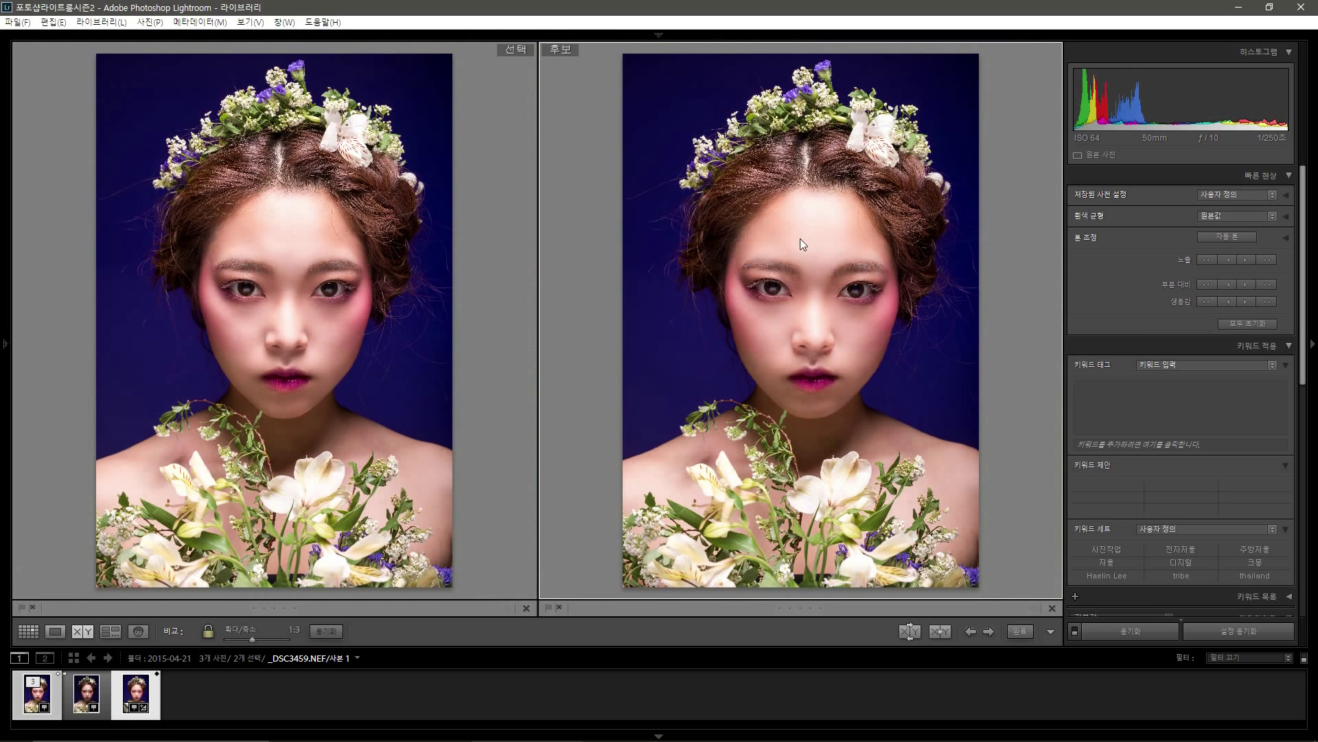
pyautogui.click(800, 237)
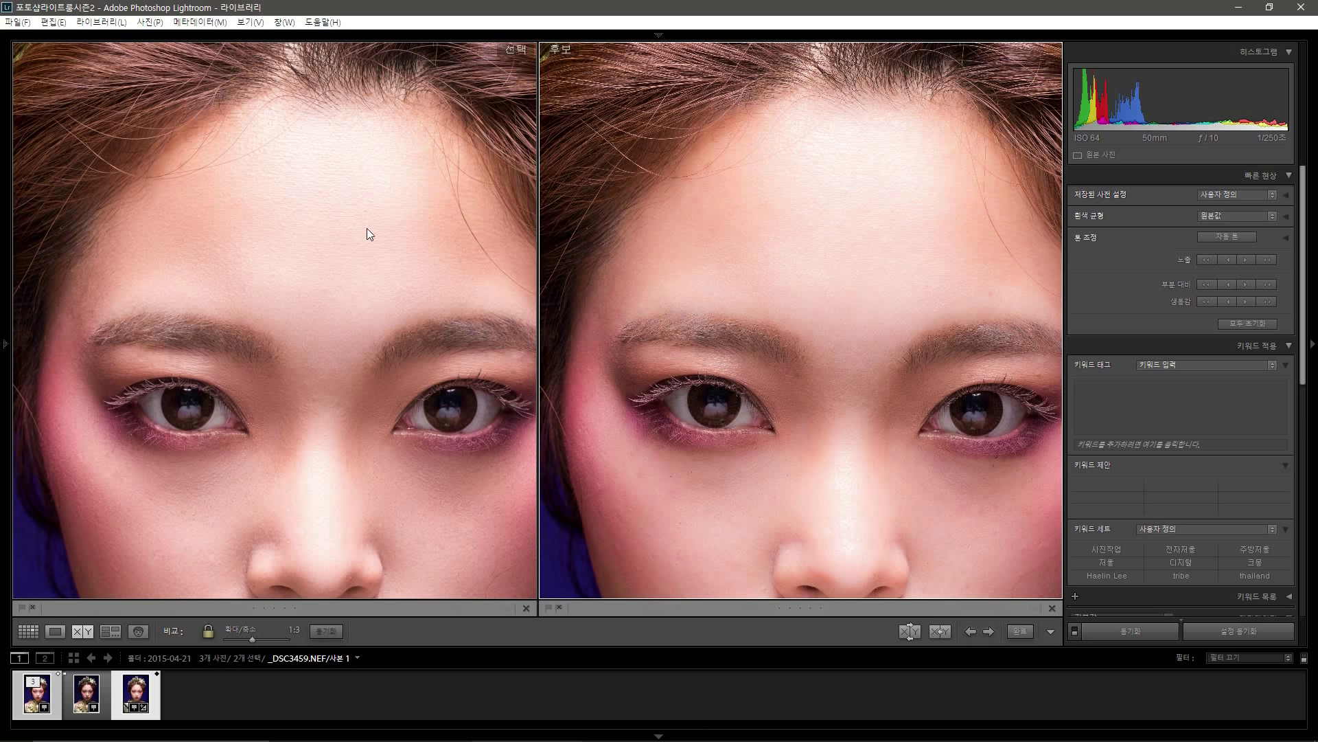
pyautogui.press('Right')
pyautogui.moveTo(362, 288); pyautogui.dragTo(346, 126)
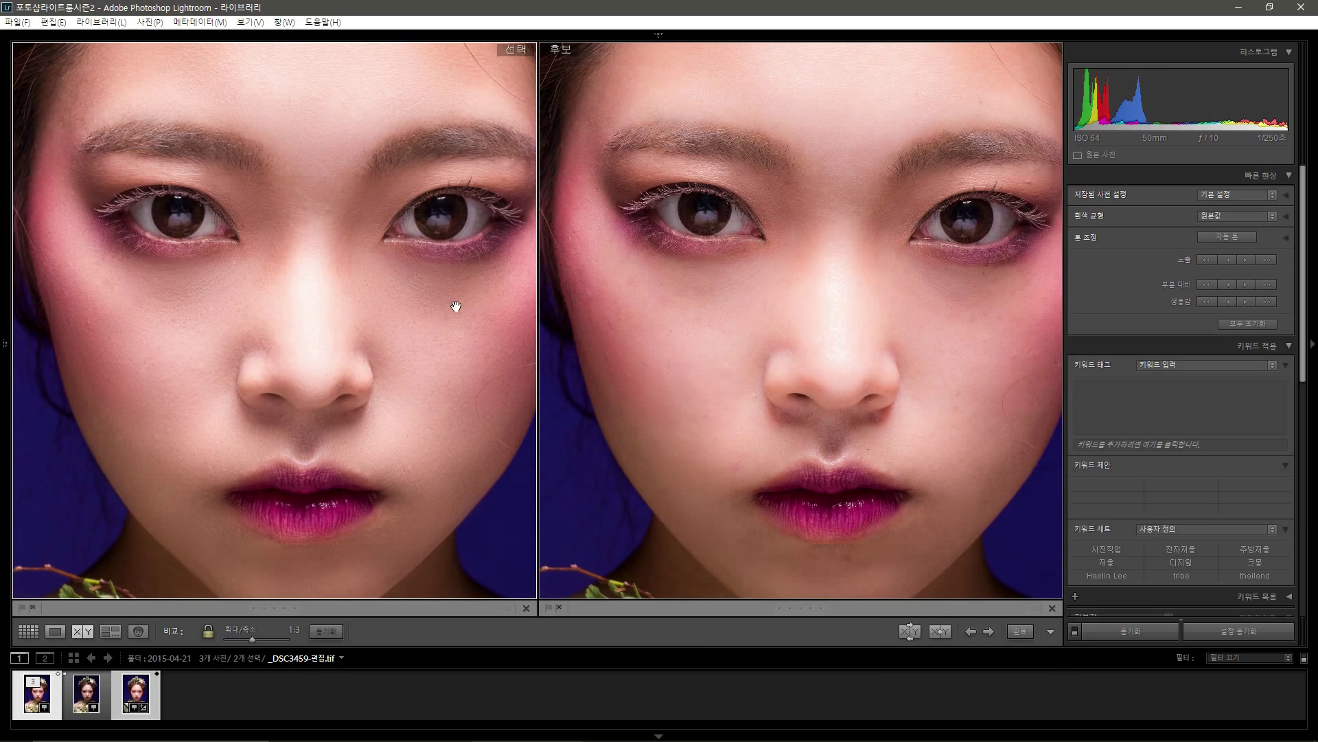
pyautogui.moveTo(464, 383); pyautogui.dragTo(436, 357)
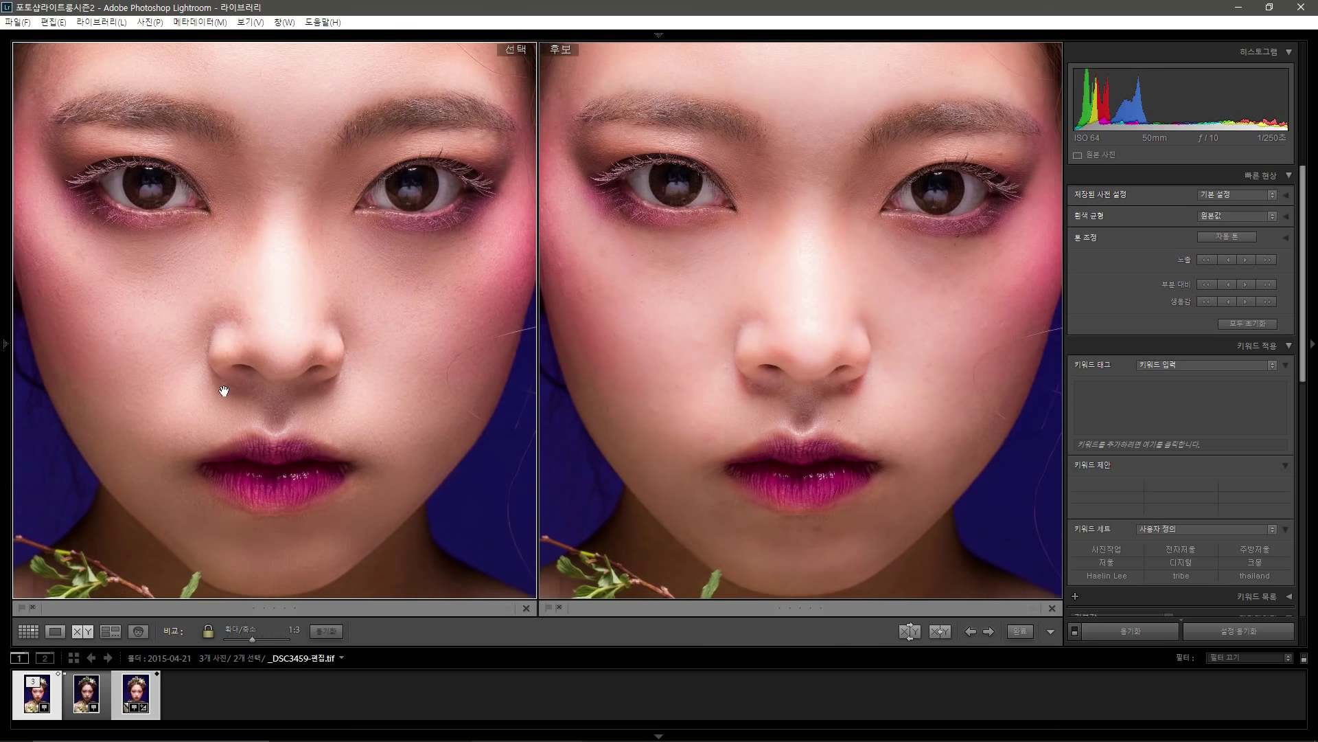
pyautogui.moveTo(232, 419); pyautogui.dragTo(273, 396)
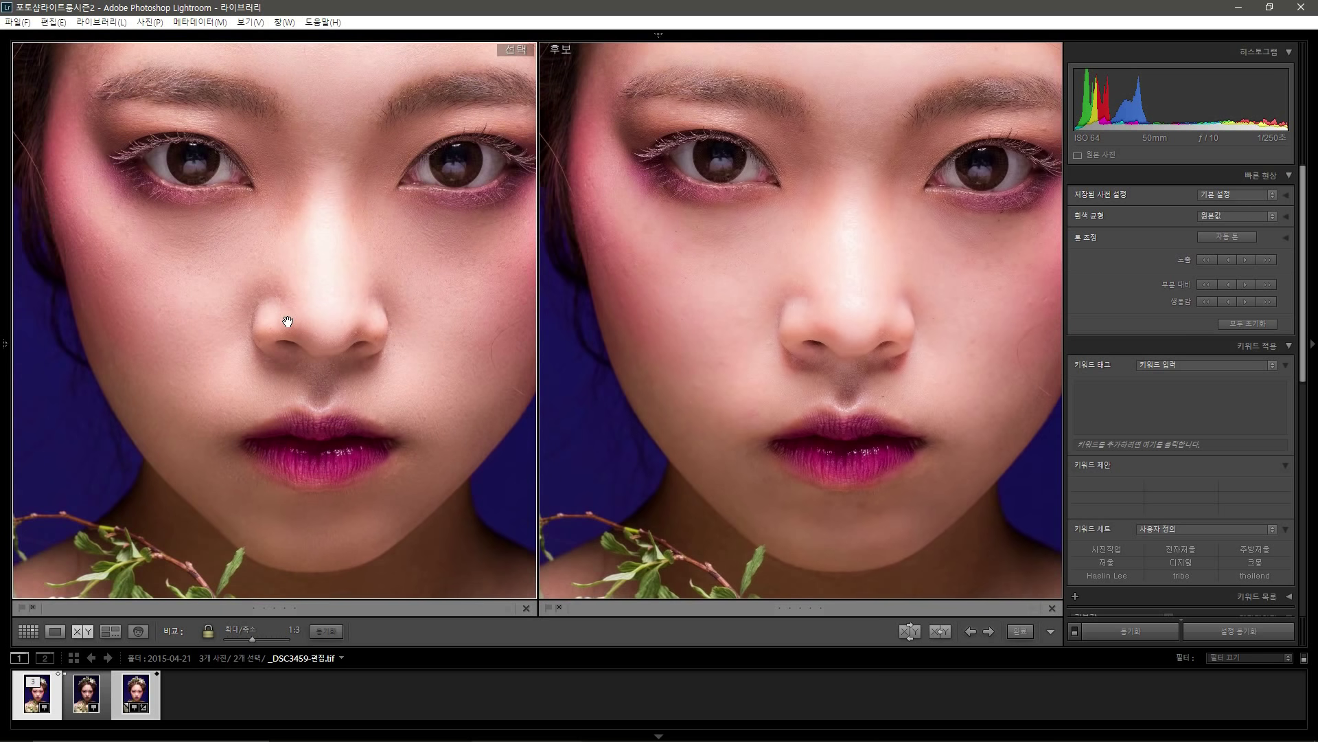
pyautogui.moveTo(301, 352); pyautogui.dragTo(288, 323)
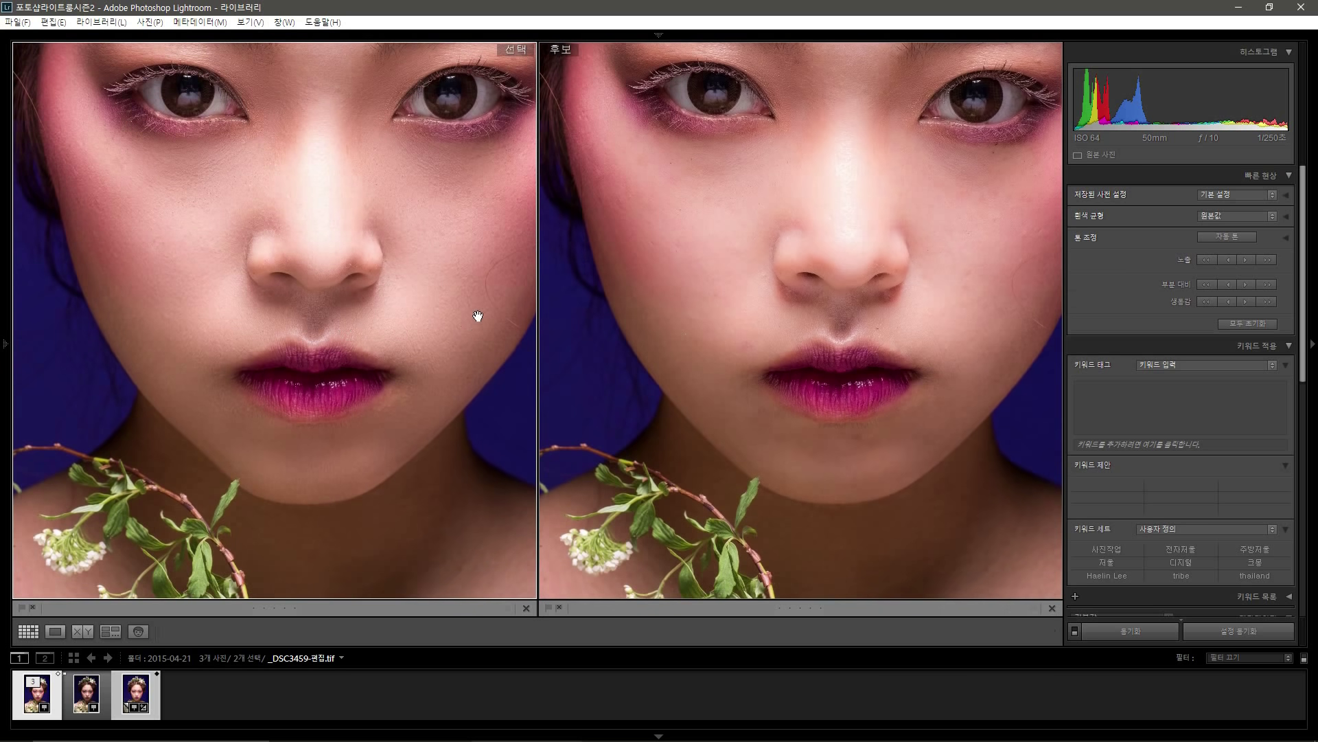
# Open the original photo _DSC3459.NEF in the Develop module and fit the whole image in view
pyautogui.press('g')
pyautogui.click(205, 122)
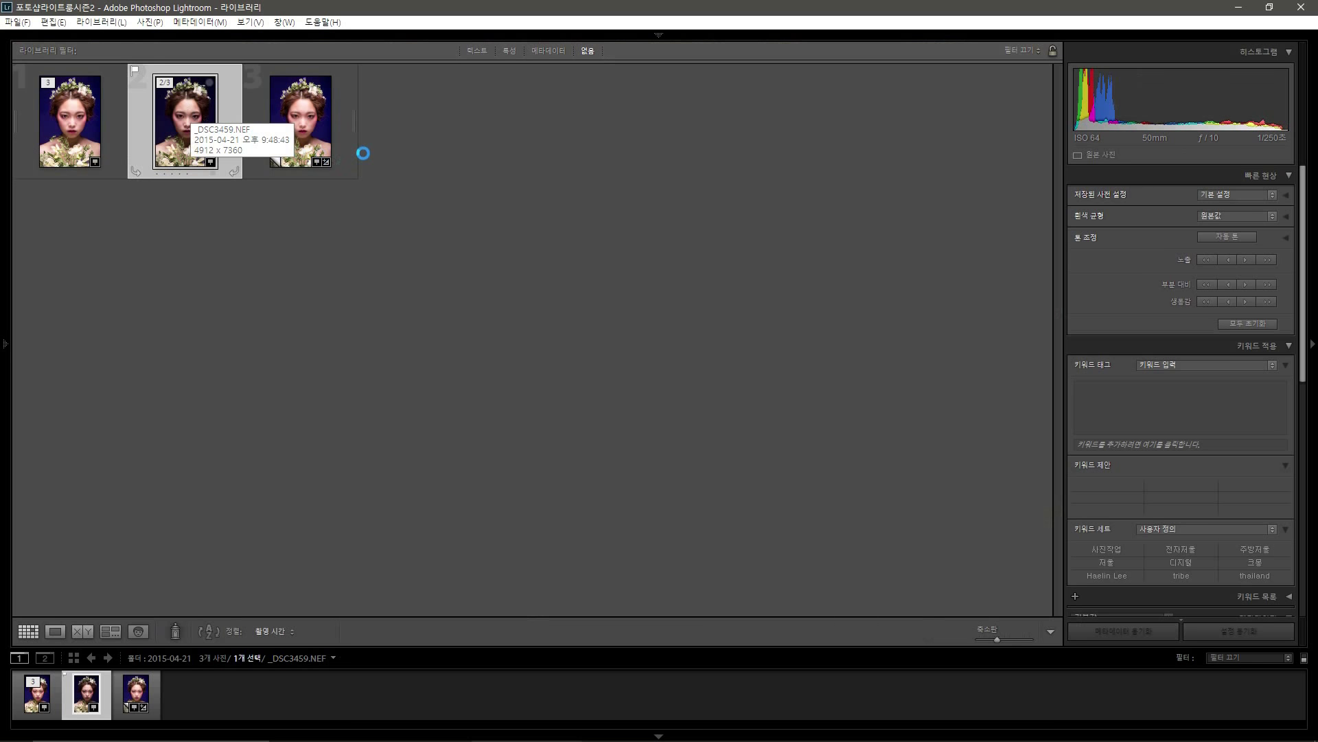
pyautogui.press('d')
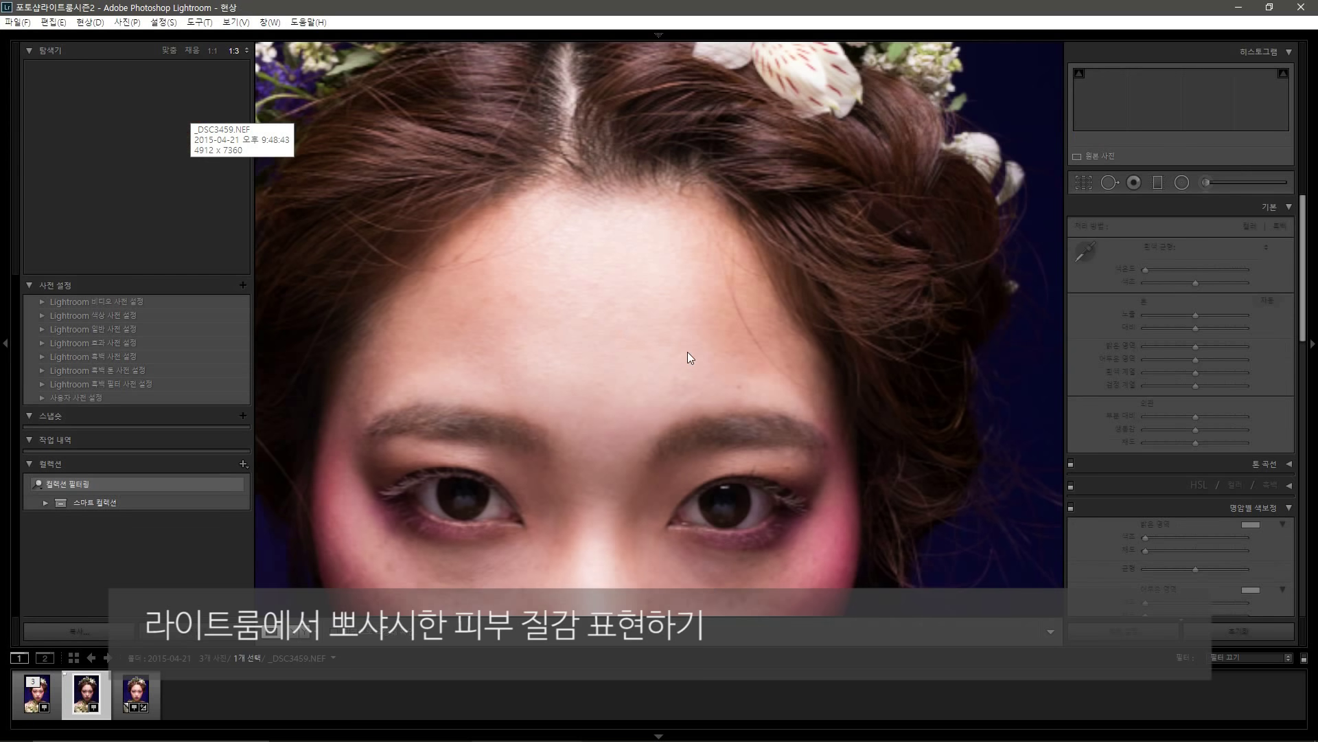
pyautogui.click(744, 353)
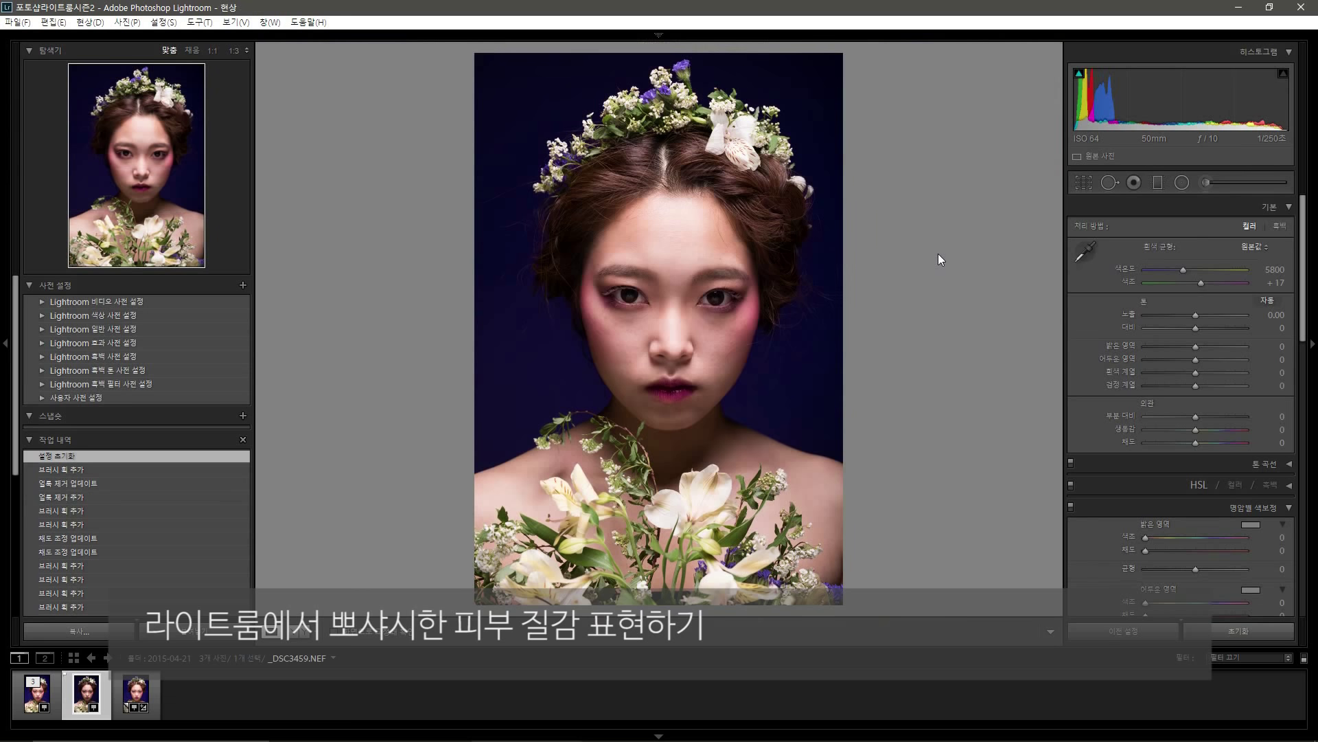
# Set the portrait's exposure to +0.55, contrast +7, highlights −33, shadows +34, whites +41 and blacks −18
pyautogui.moveTo(1195, 372); pyautogui.dragTo(1186, 334)
pyautogui.moveTo(1195, 314); pyautogui.dragTo(1198, 330)
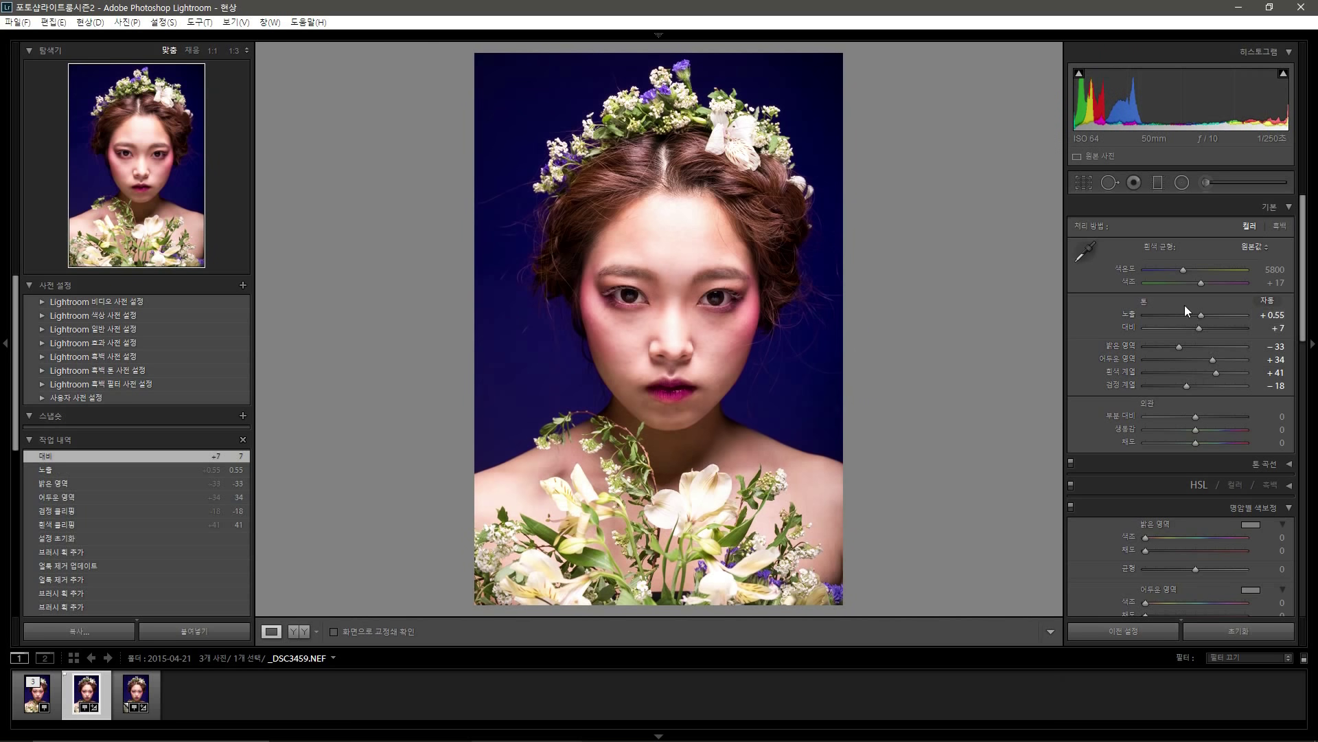
# Brush the skin-softening preset 피부색 부드럽게 (clarity −100, sharpness 25) over the facial skin with edit pins hidden
pyautogui.click(1216, 181)
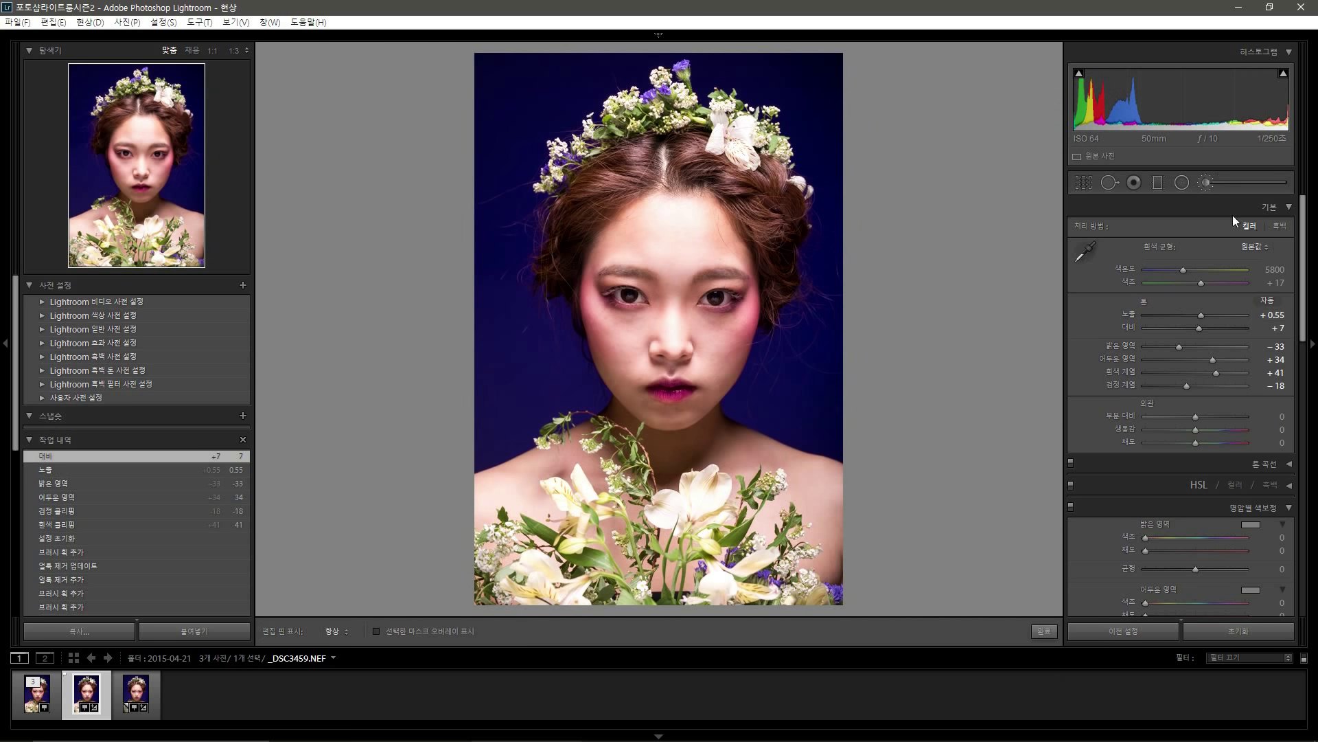
pyautogui.click(1171, 226)
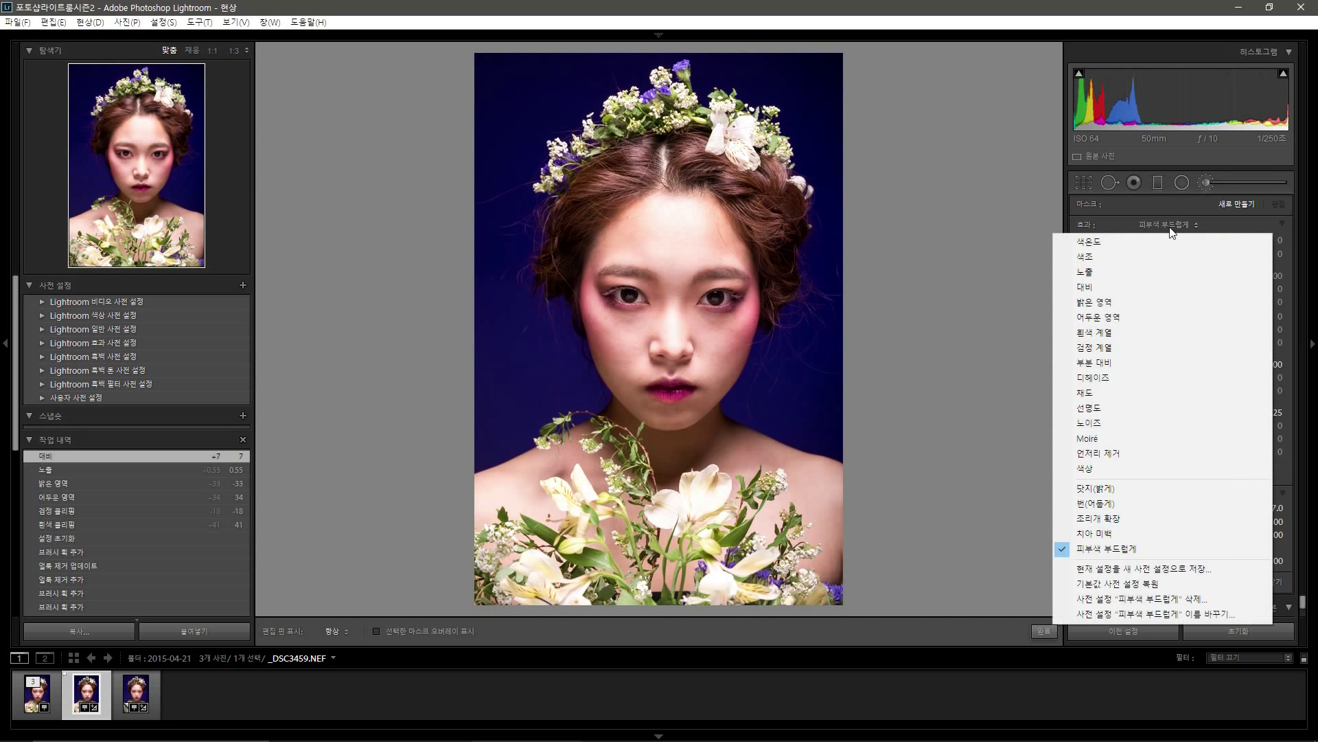
pyautogui.click(1129, 549)
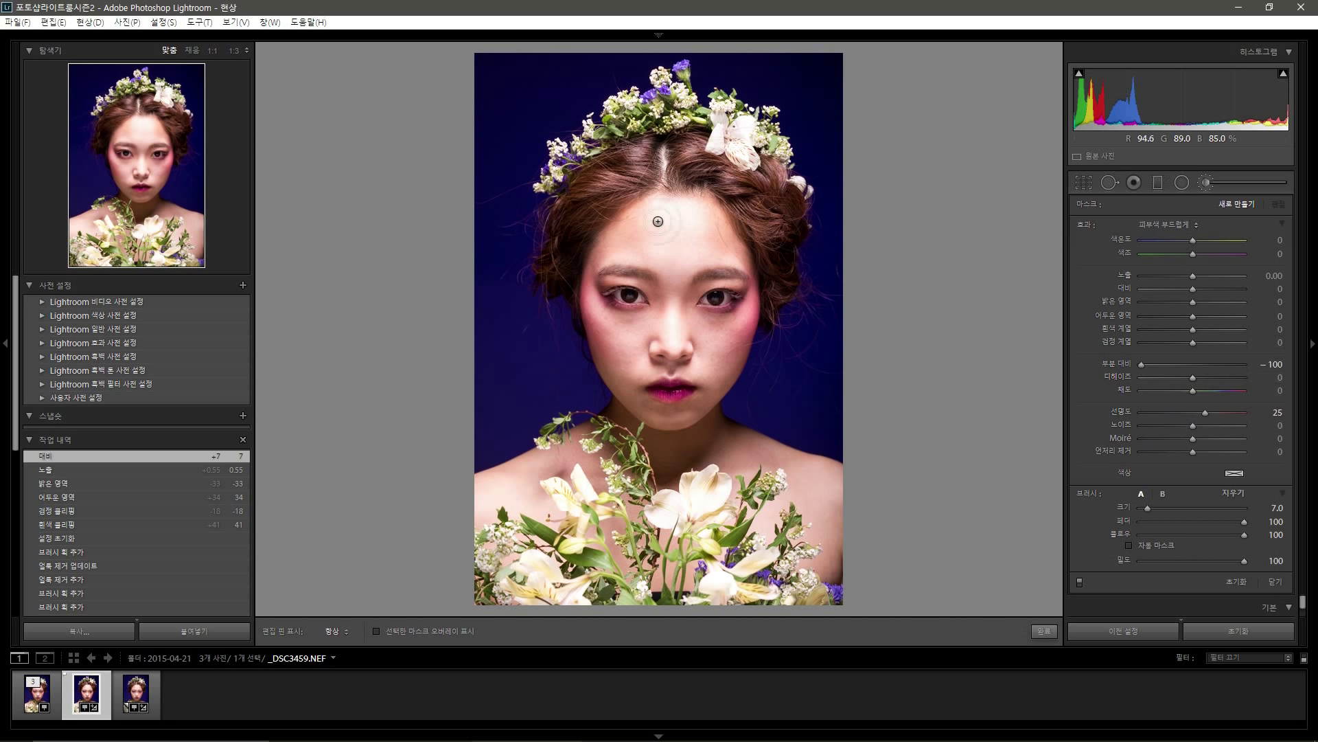
pyautogui.press('h')
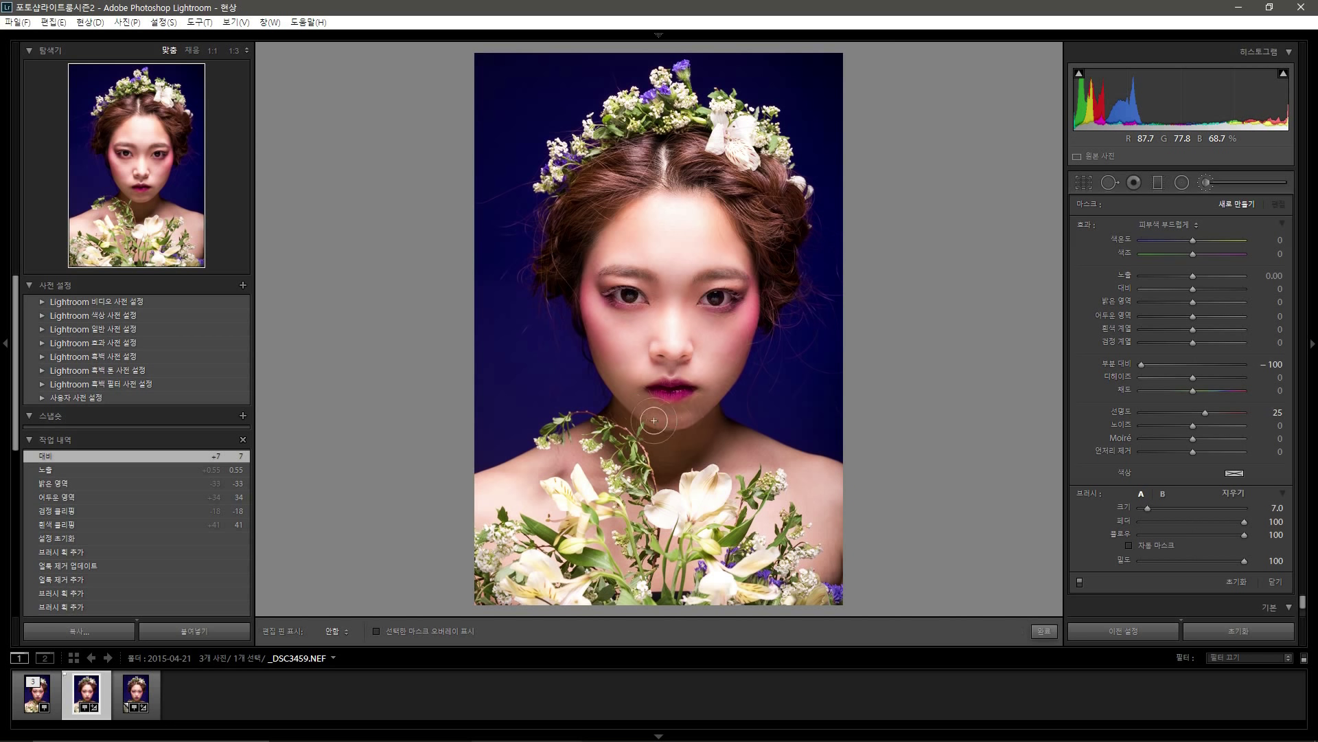
pyautogui.moveTo(649, 353); pyautogui.dragTo(602, 335)
pyautogui.click(1202, 184)
# Examine the softened face at 1:3, then fit the whole photo in the Library's loupe view
pyautogui.click(663, 283)
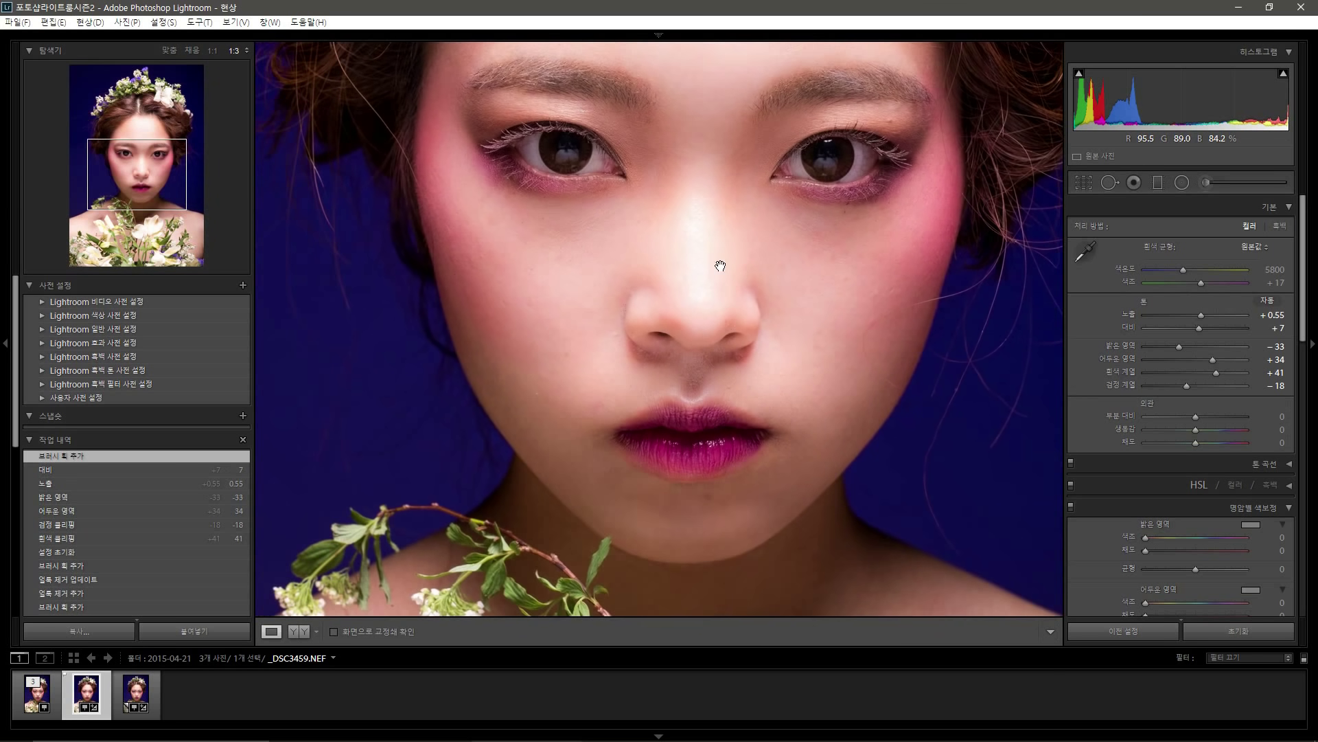
pyautogui.press('g')
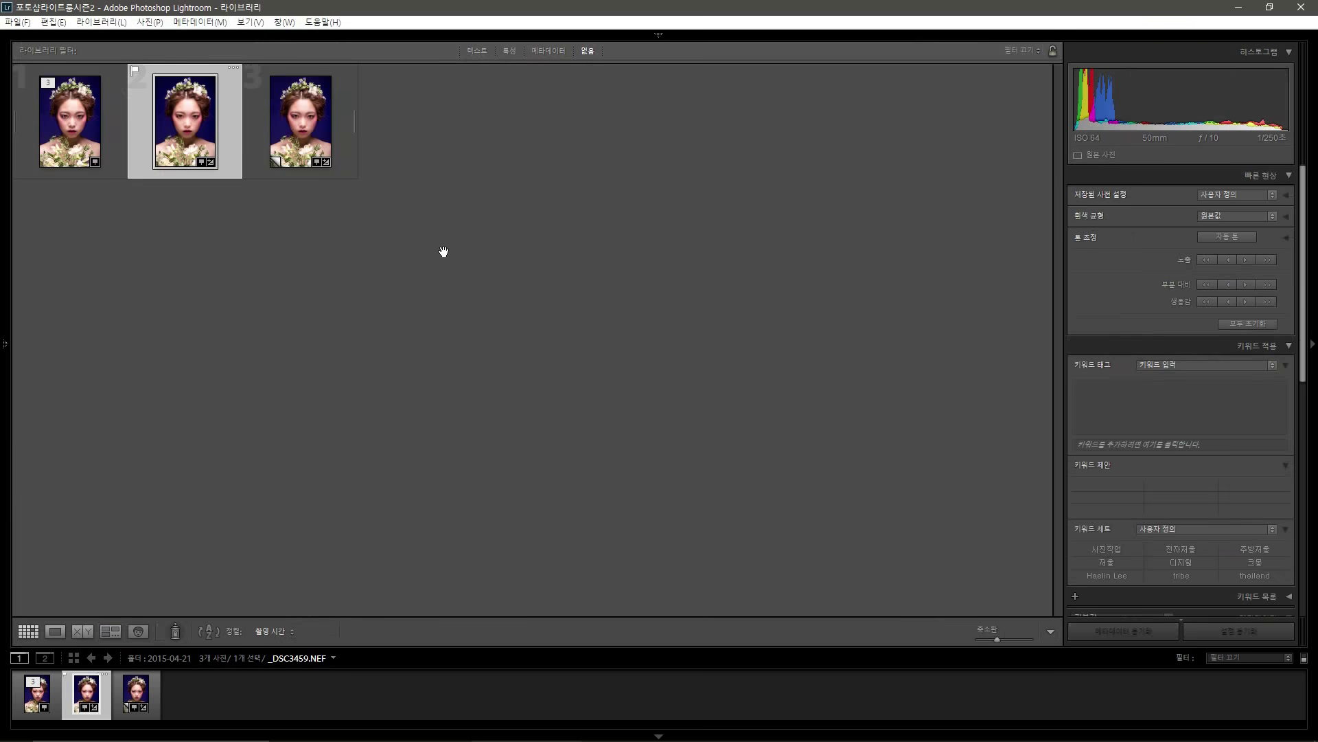
pyautogui.press('e')
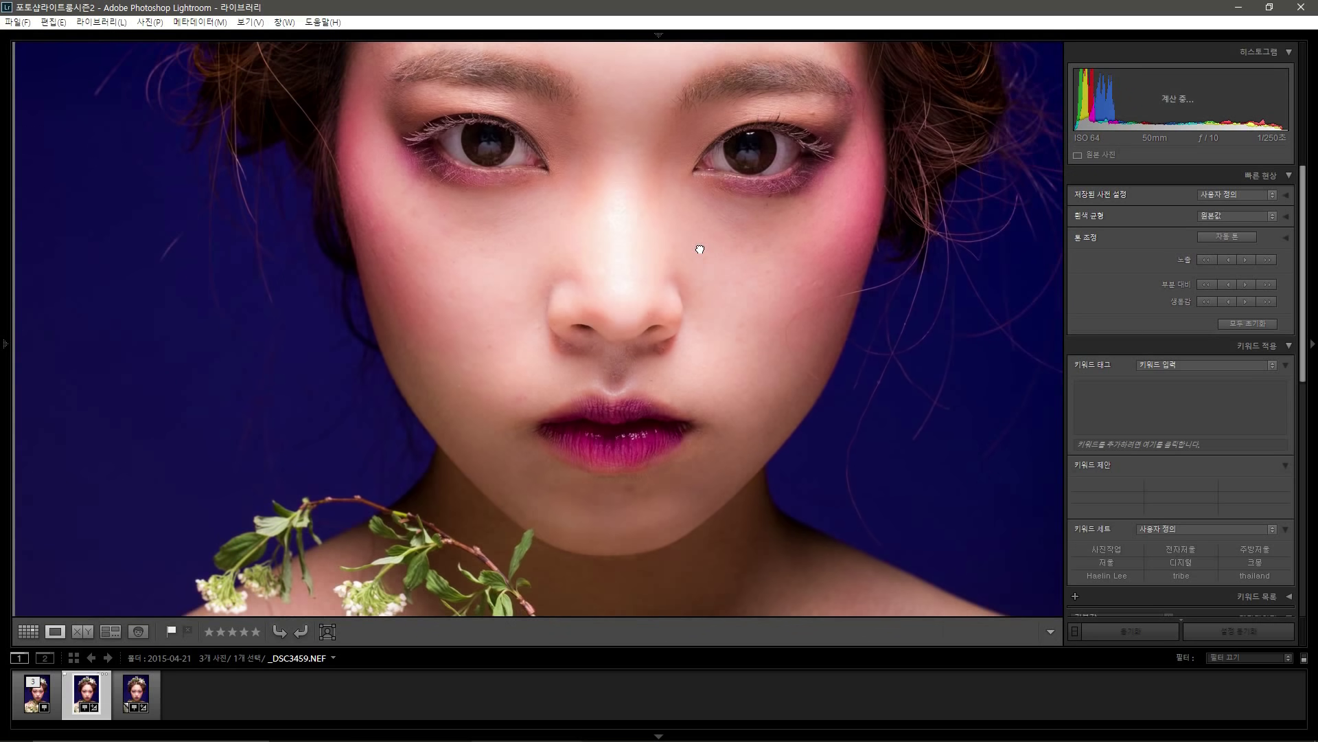
pyautogui.click(701, 249)
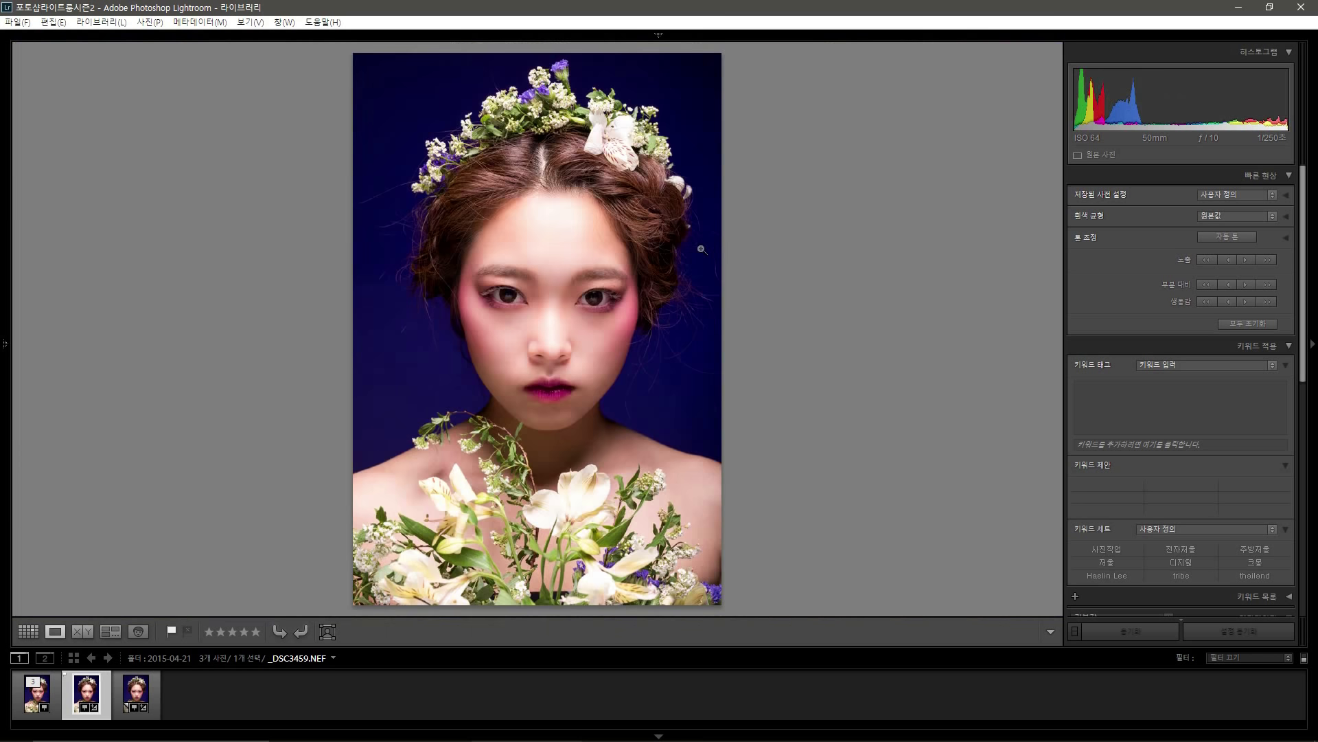
# Hide the filmstrip and show the navigator and folders alongside the photo
pyautogui.click(674, 736)
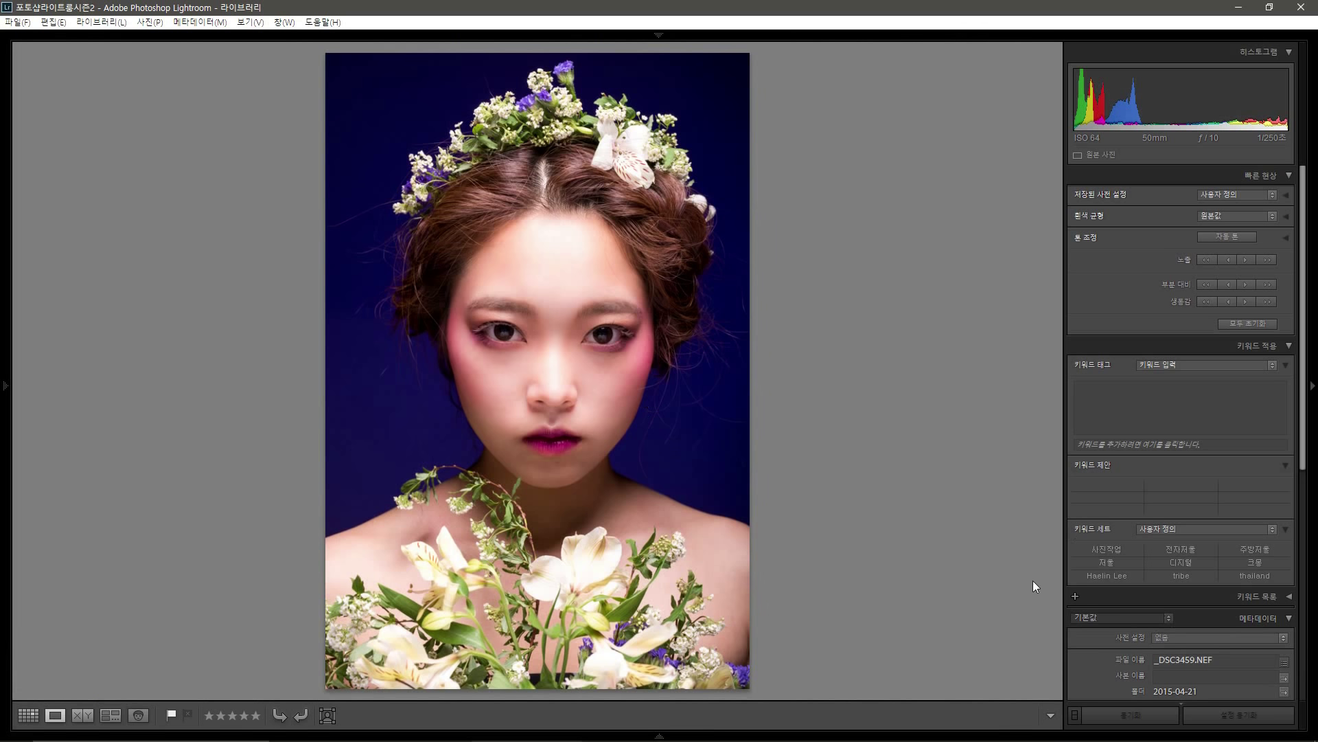
pyautogui.click(4, 187)
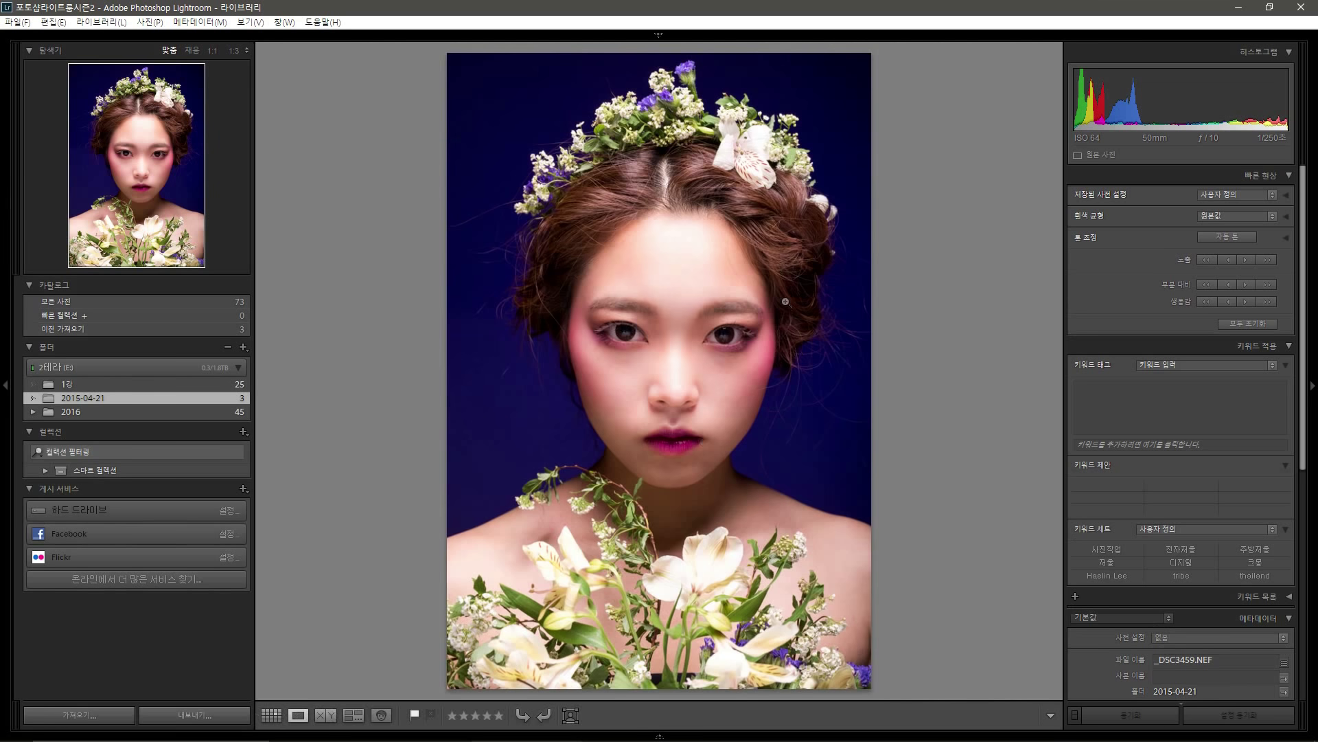
# Reset all develop settings of _DSC3459.NEF and view the unedited photo in the Library's loupe view
pyautogui.press('d')
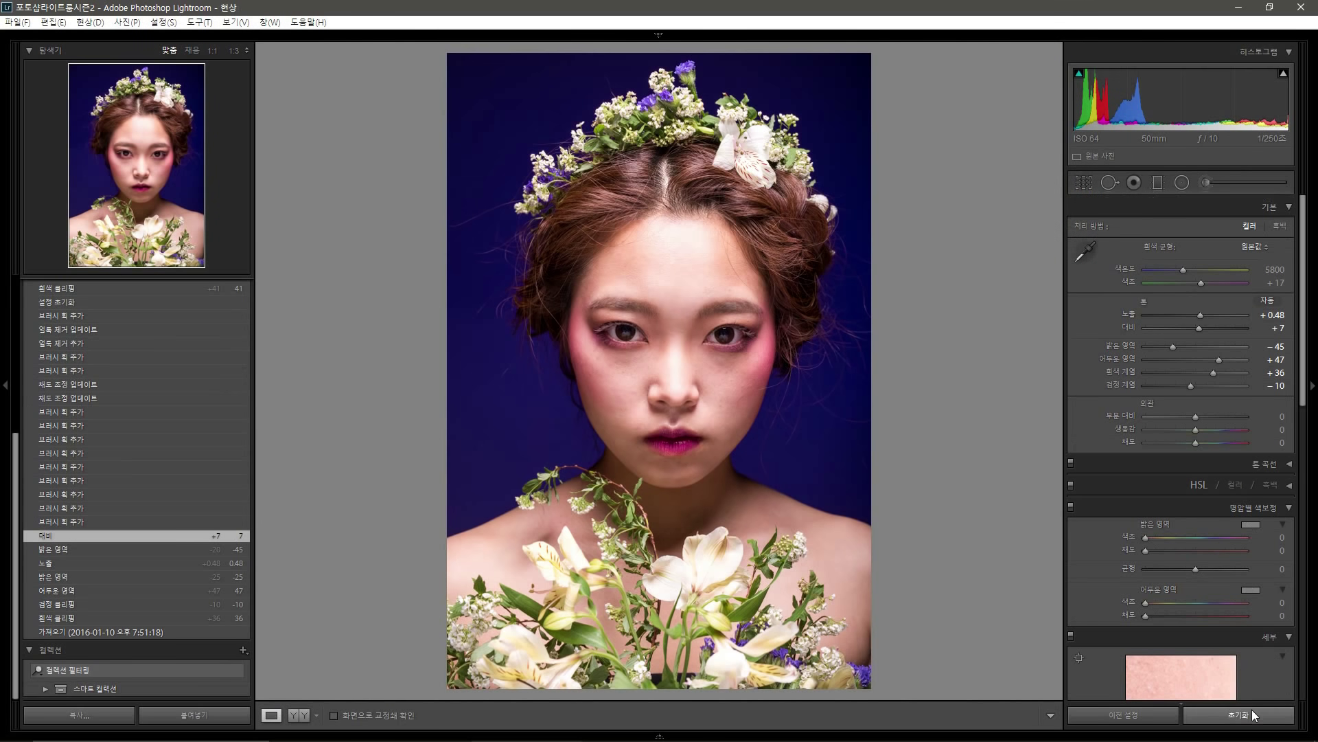
pyautogui.click(1253, 714)
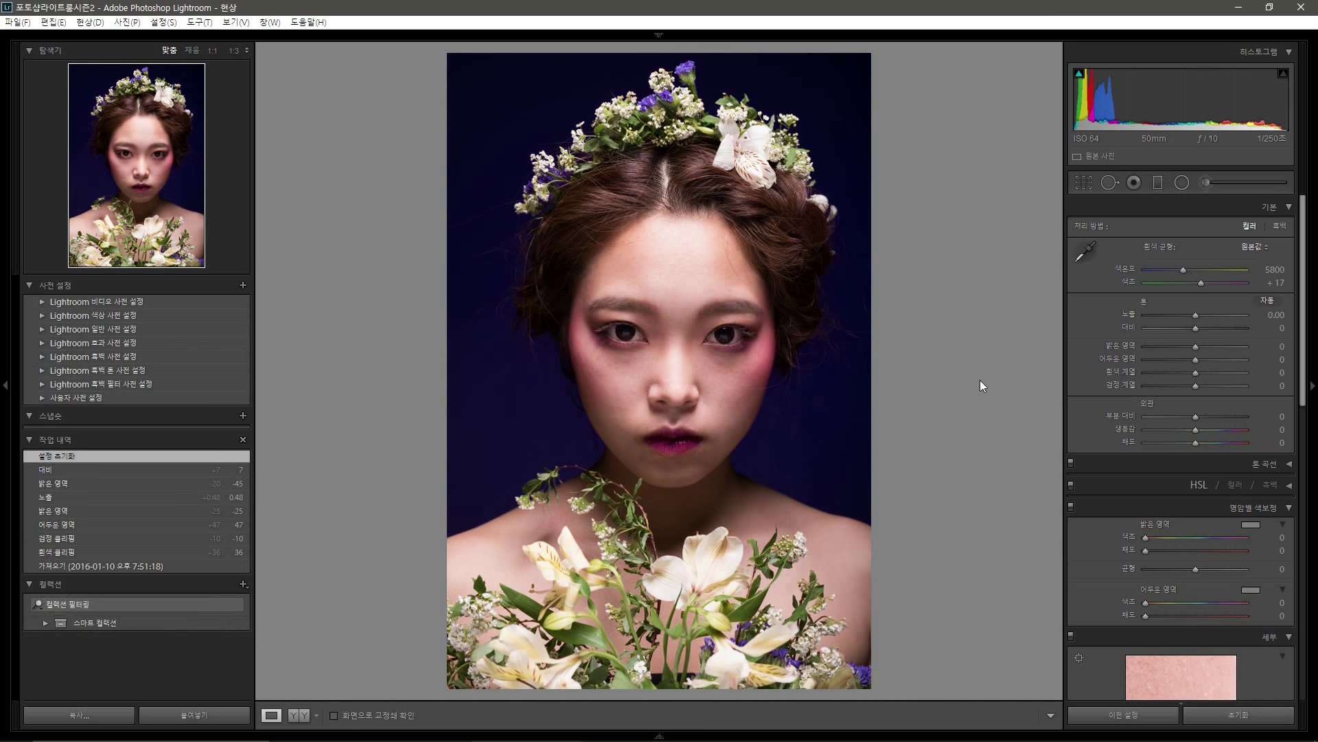
pyautogui.press('g')
pyautogui.press('e')
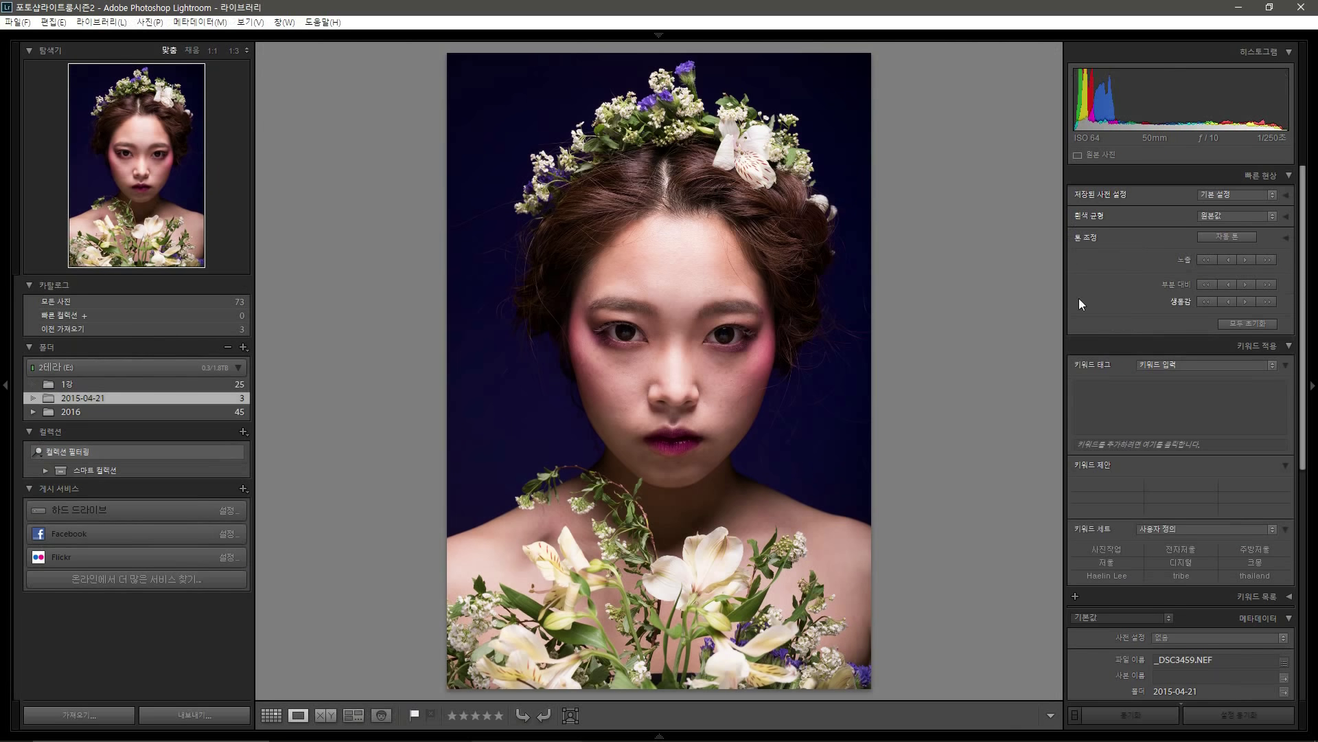
# Set the reset photo's exposure to +0.75, contrast +12, highlights −22, shadows +34, whites +38 and blacks −12
pyautogui.press('d')
pyautogui.moveTo(1201, 372); pyautogui.dragTo(1204, 331)
# Examine the skin around the eye, cheek, nose and lips at 1:3 and 1:1, then fit the photo in view
pyautogui.click(682, 288)
pyautogui.scroll(-5, 694, 384)
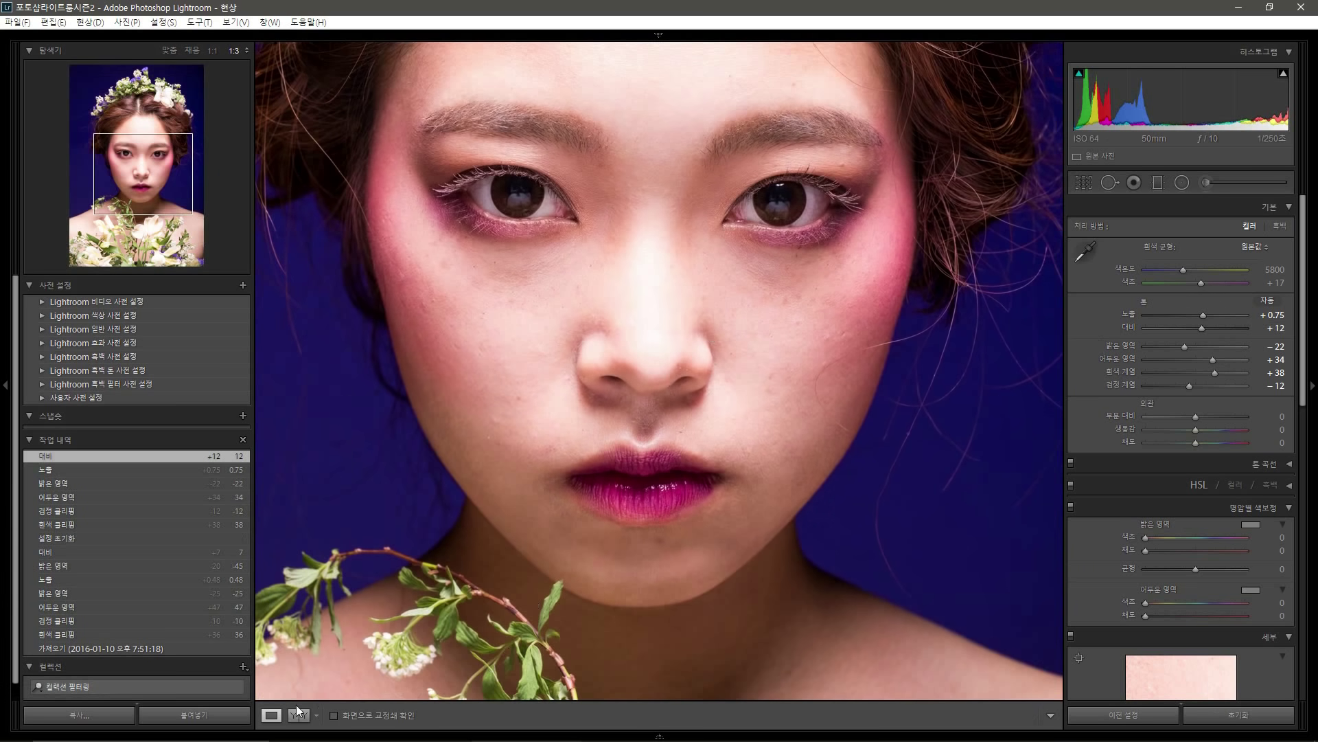
pyautogui.click(211, 52)
pyautogui.moveTo(556, 167); pyautogui.dragTo(771, 442)
pyautogui.scroll(-3, 739, 294)
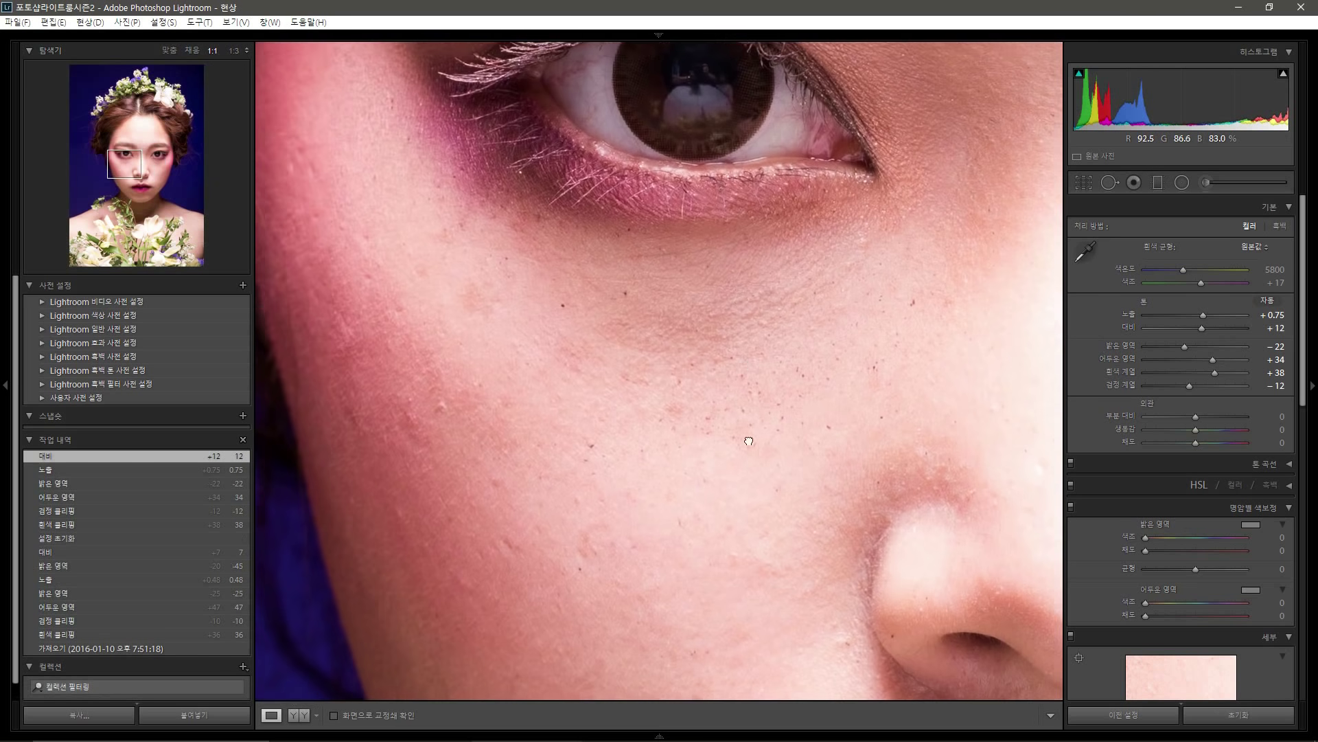
pyautogui.scroll(-4, 749, 490)
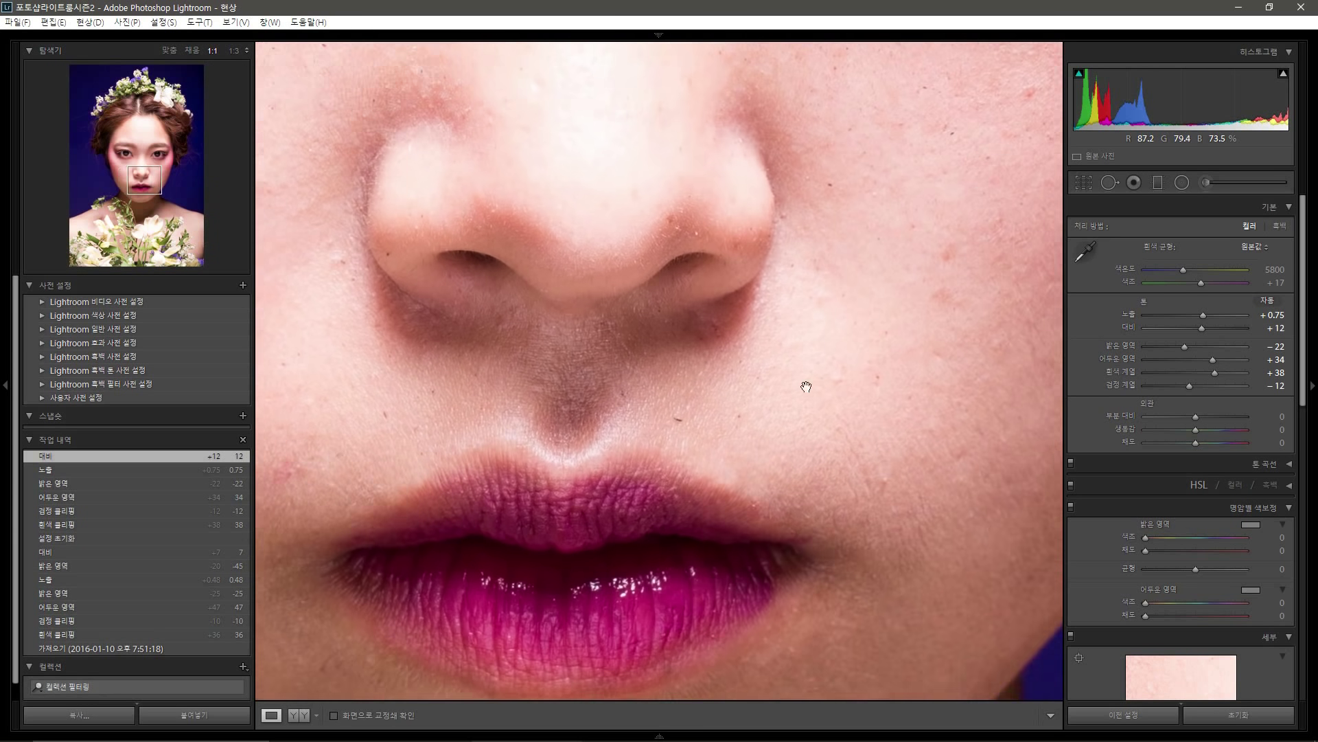
pyautogui.scroll(5, 815, 379)
pyautogui.click(835, 350)
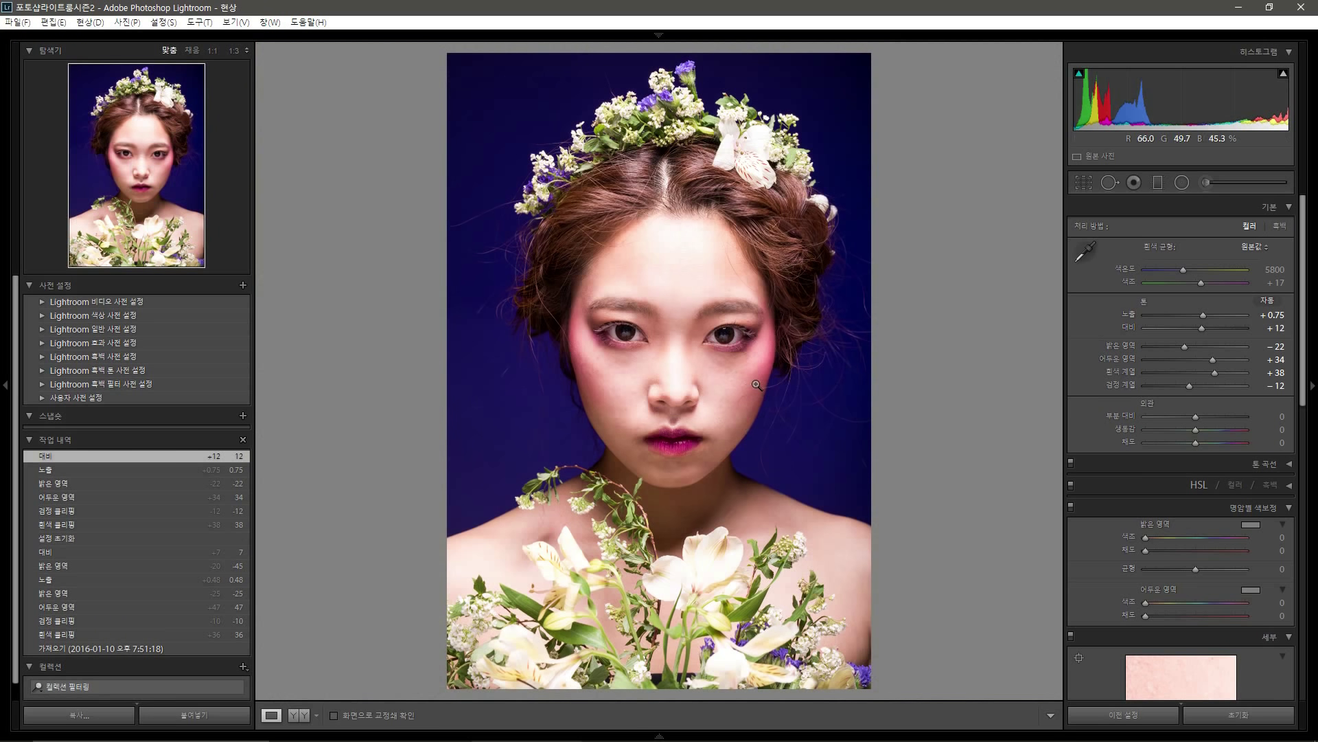
# Send _DSC3459.NEF from the Library grid to Adobe Photoshop CC 2015 for editing
pyautogui.press('g')
pyautogui.click(405, 79)
pyautogui.click(397, 119)
pyautogui.rightClick(397, 118)
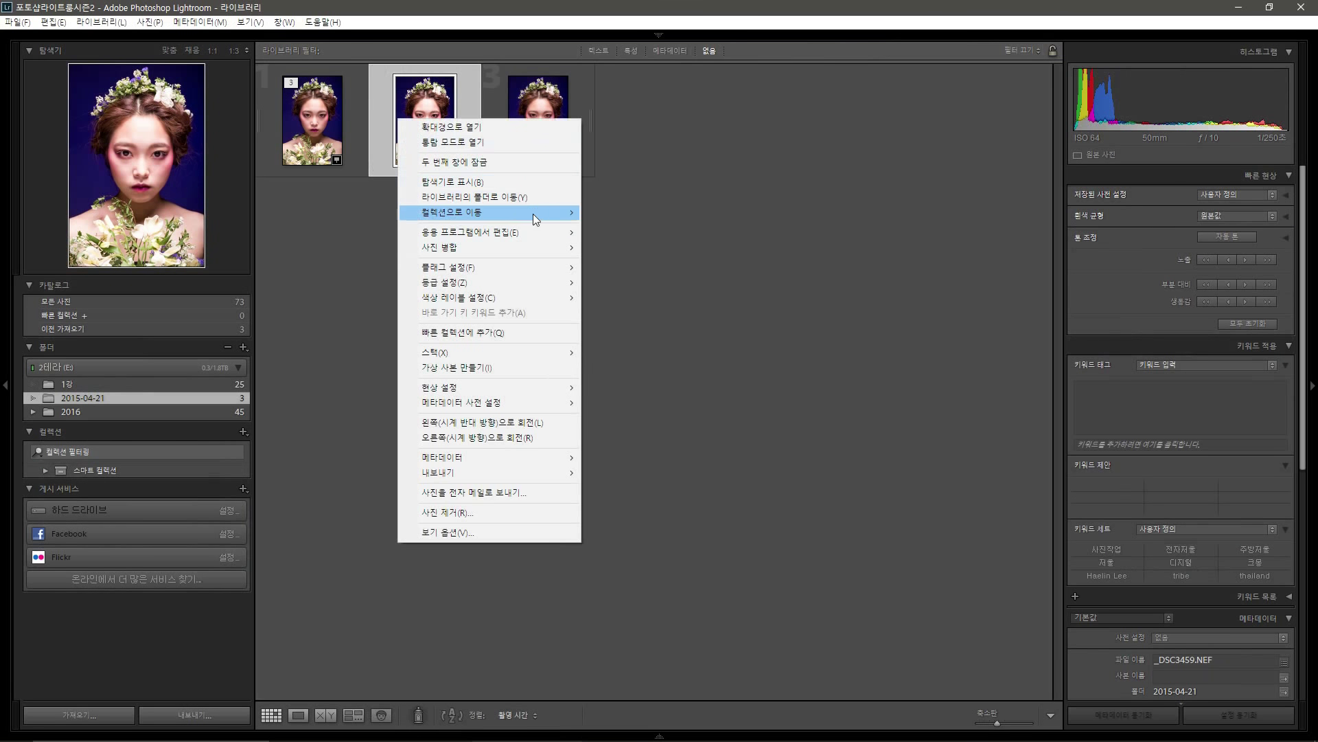
pyautogui.moveTo(555, 232)
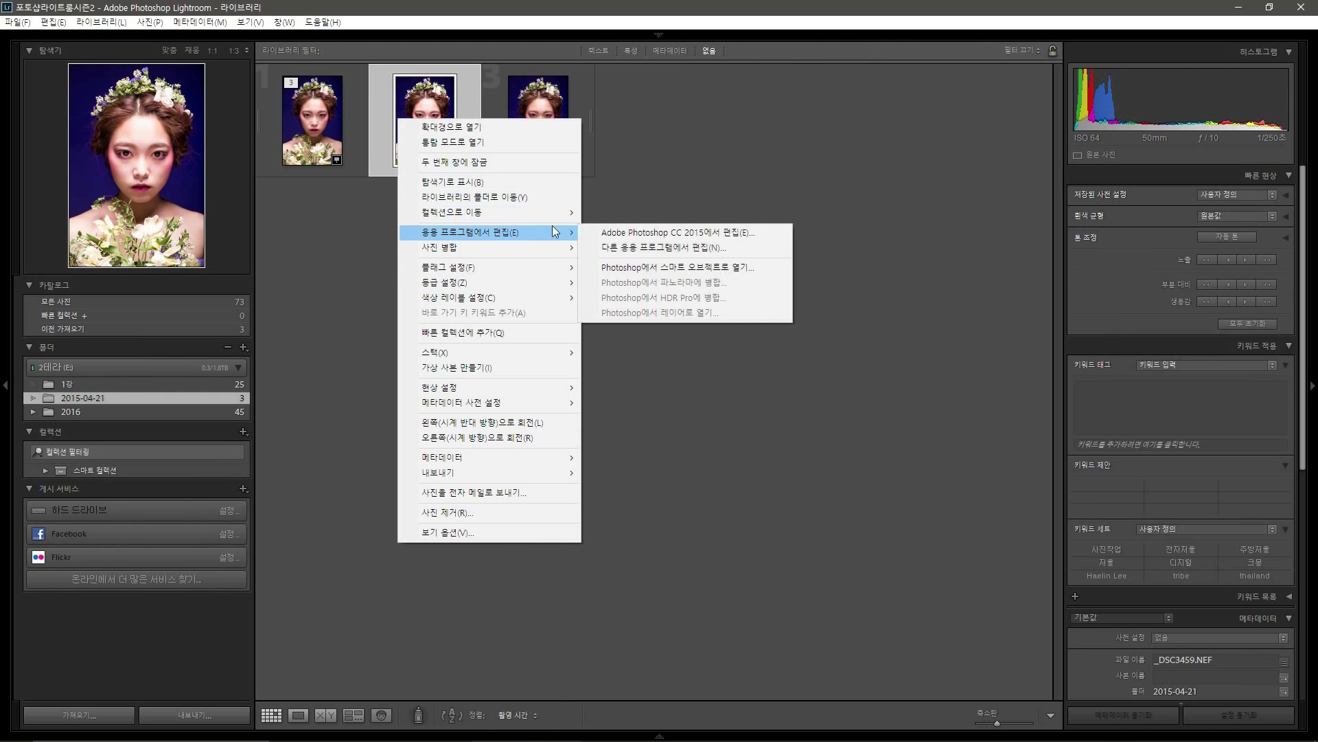
pyautogui.click(670, 233)
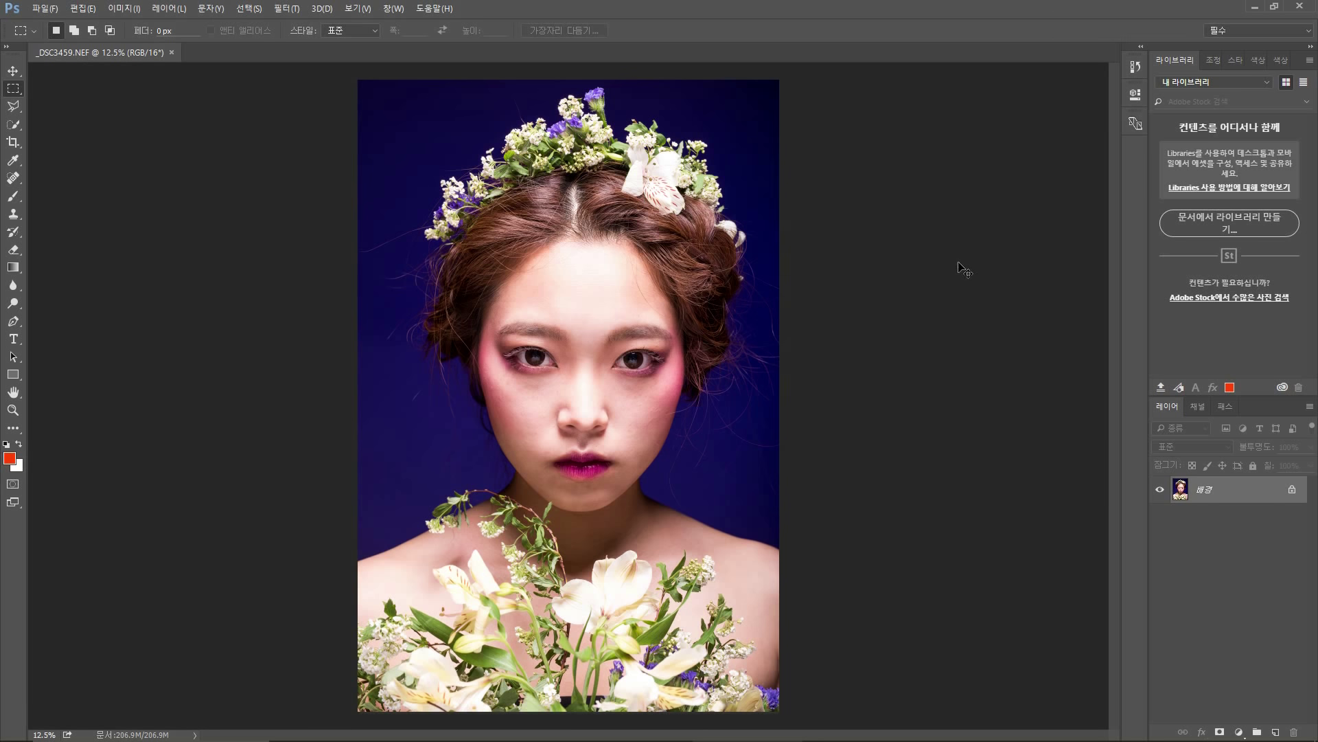
# Duplicate the background photo layer twice to get two copies above it
pyautogui.hotkey('ctrl', 'j')
pyautogui.hotkey('ctrl', 'j')
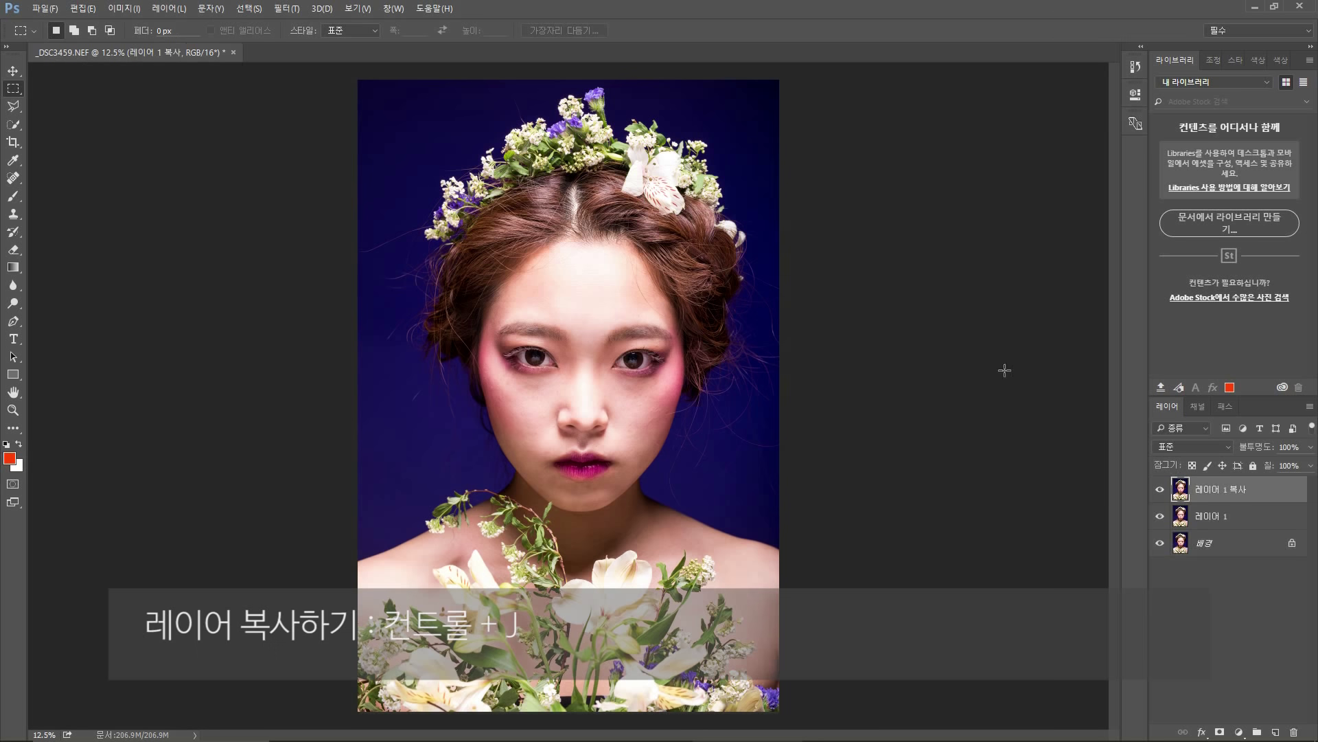
pyautogui.click(1231, 512)
pyautogui.click(1235, 497)
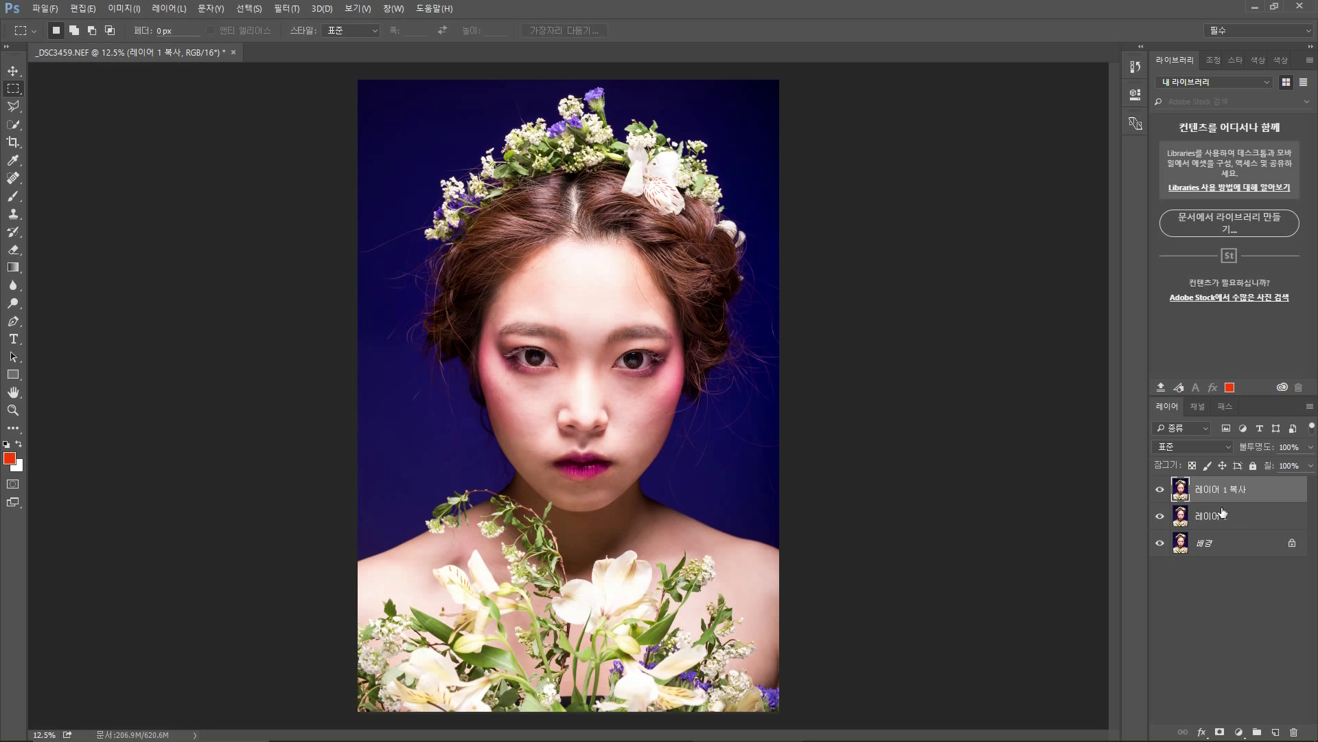
# Group the two duplicated portrait layers together above the background
pyautogui.click(1221, 515)
pyautogui.keyDown('shift'); pyautogui.click(1237, 490); pyautogui.keyUp('shift')
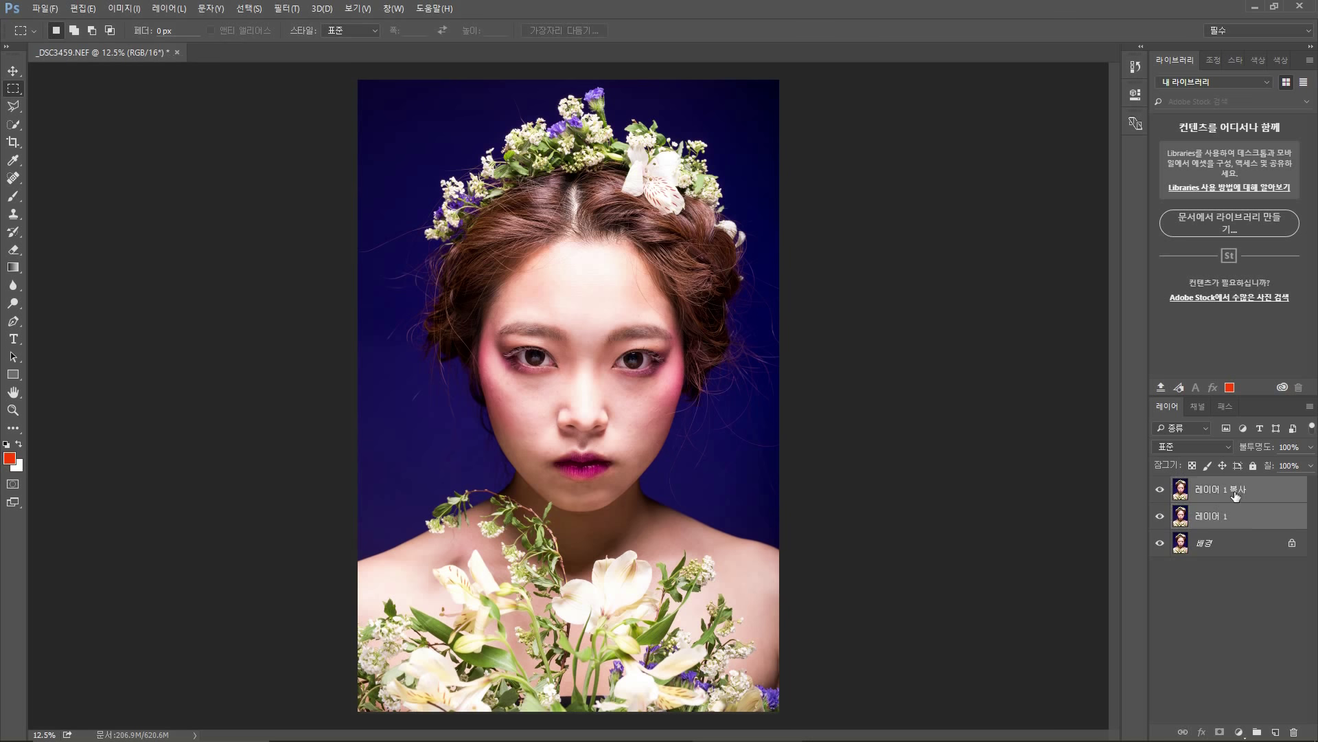
pyautogui.rightClick(1234, 492)
pyautogui.press('Escape')
pyautogui.hotkey('ctrl', 'g')
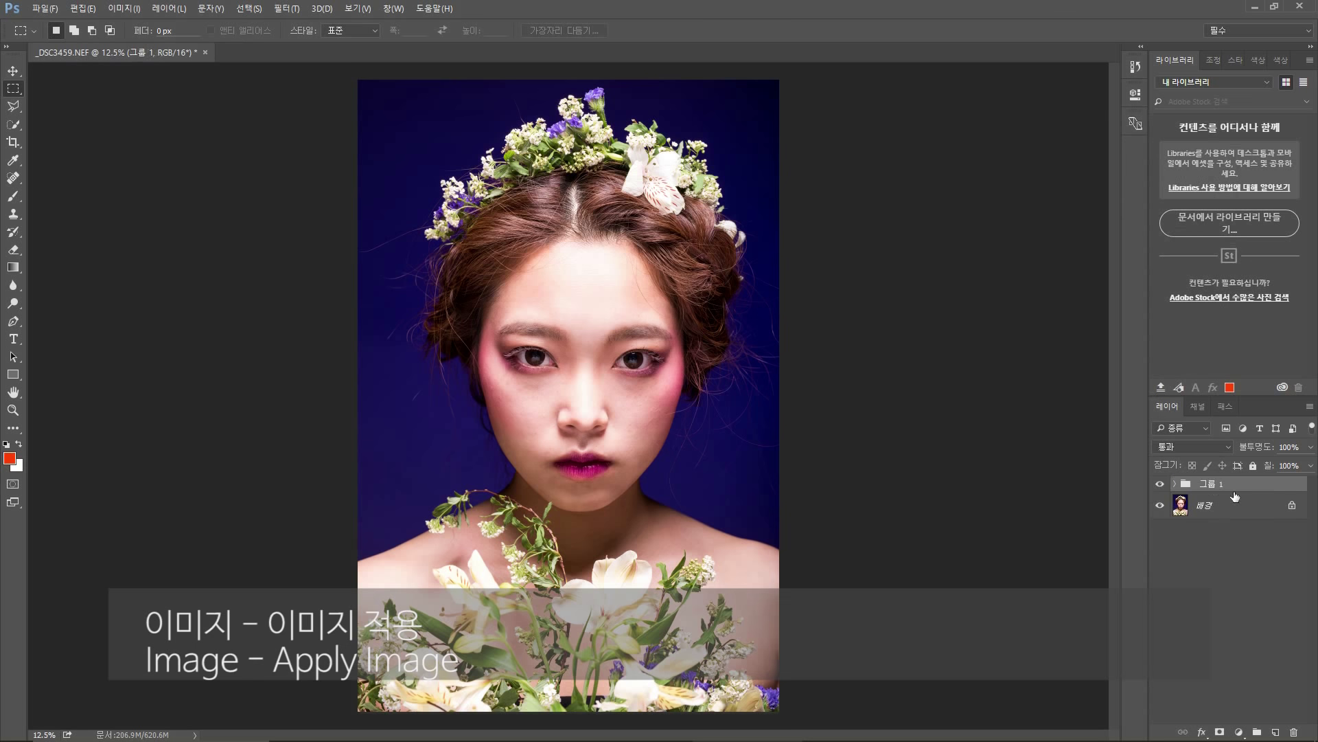
# Expand the layer group and rename its lower portrait copy as 피부 색조
pyautogui.click(1175, 484)
pyautogui.doubleClick(1250, 539)
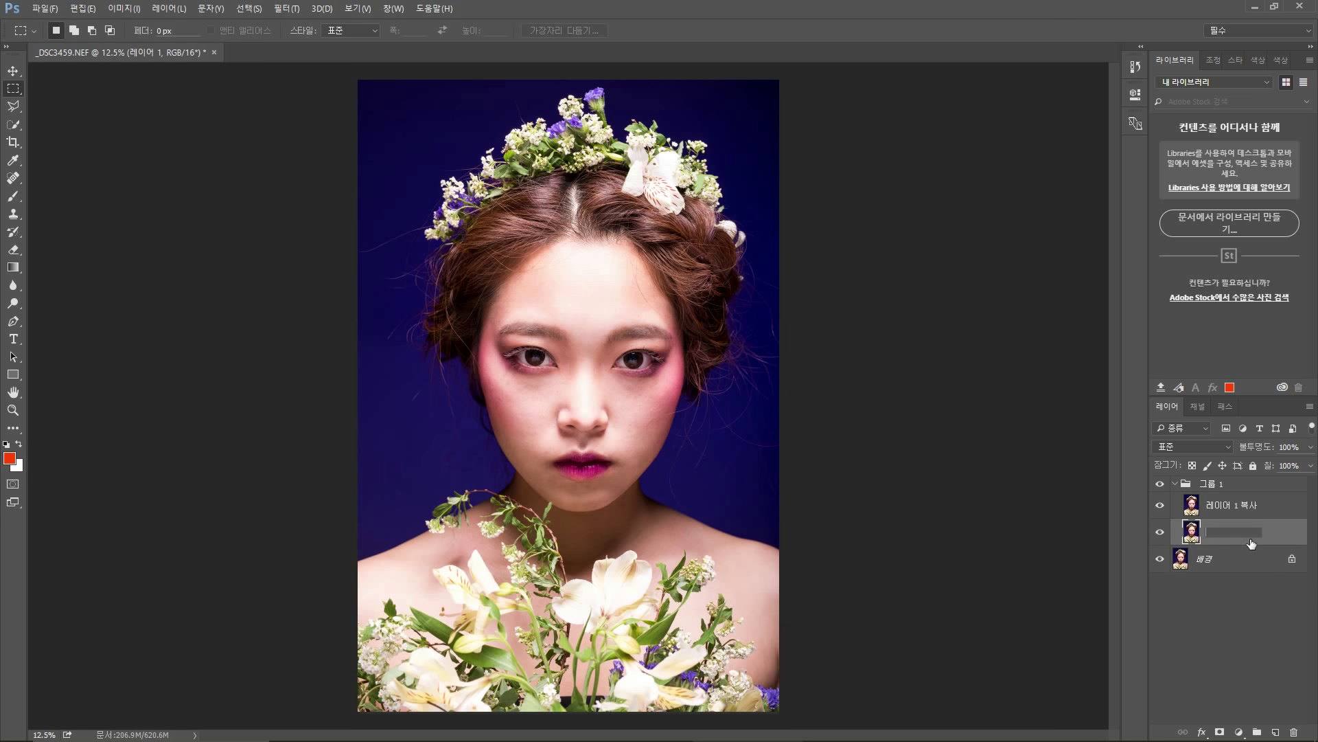
pyautogui.write('피부질감')
pyautogui.write('부 색조')
pyautogui.press('Return')
# Rename the upper portrait copy in the group as 피부 디테일
pyautogui.click(1245, 510)
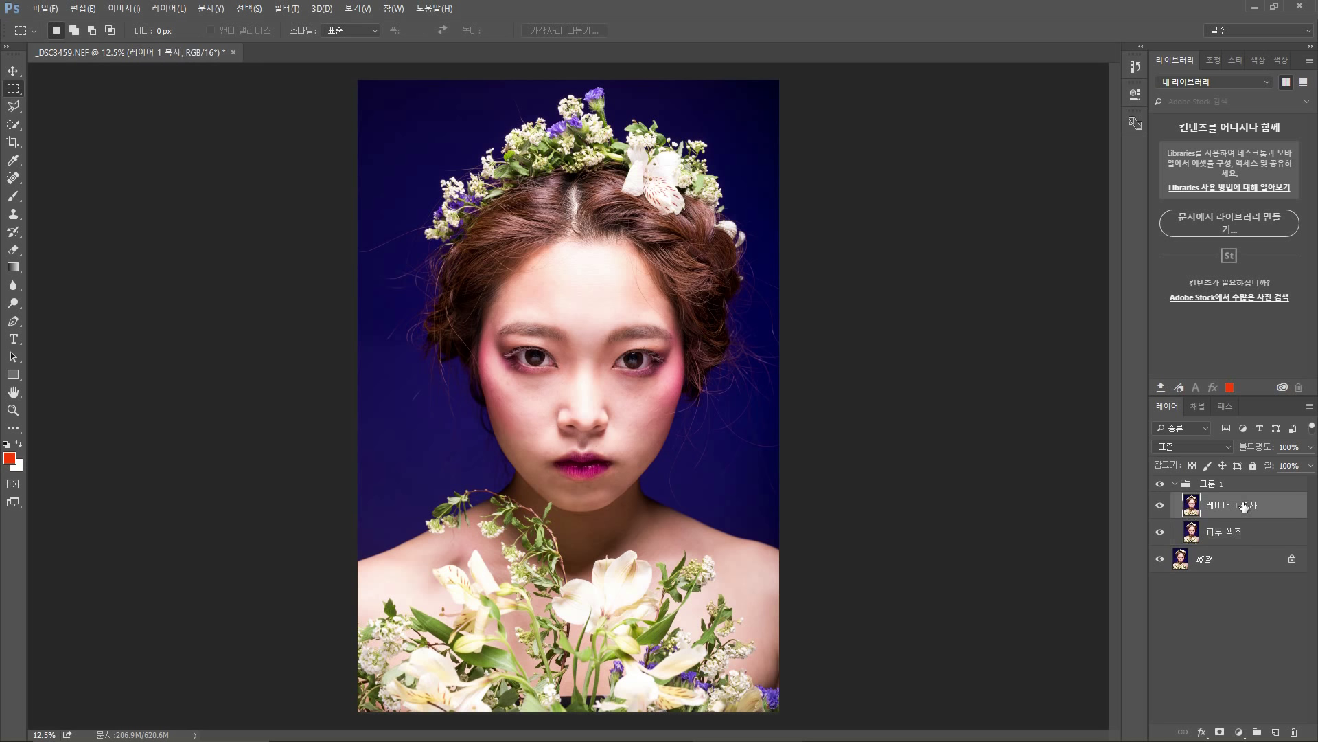
pyautogui.doubleClick(1244, 507)
pyautogui.write('피부 디테이ㄹ')
pyautogui.press('Return')
# Hide the 피부 디테일 layer and make 피부 색조 the active layer
pyautogui.click(1260, 531)
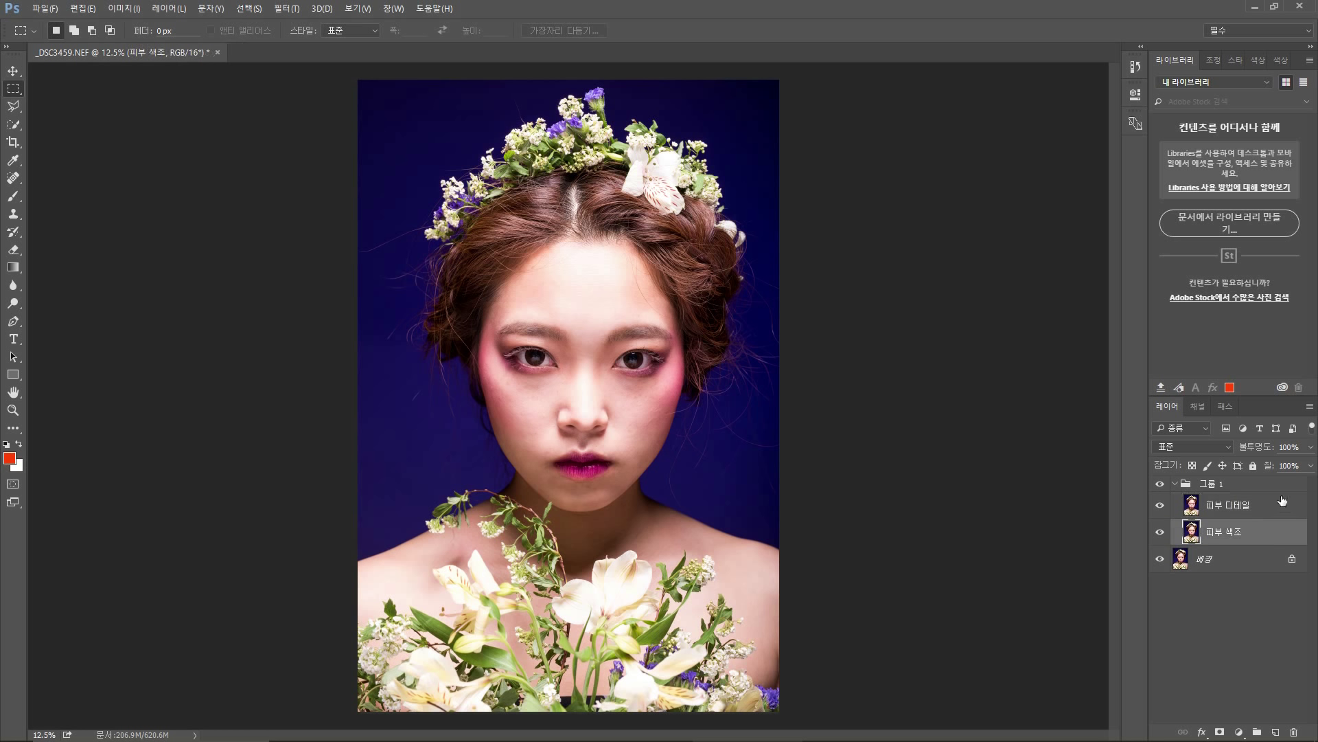
pyautogui.click(1266, 508)
pyautogui.click(1244, 525)
pyautogui.click(1159, 507)
# Start a Gaussian Blur on the 피부 색조 layer and raise its radius to 9.2 pixels while previewing the eye
pyautogui.click(286, 8)
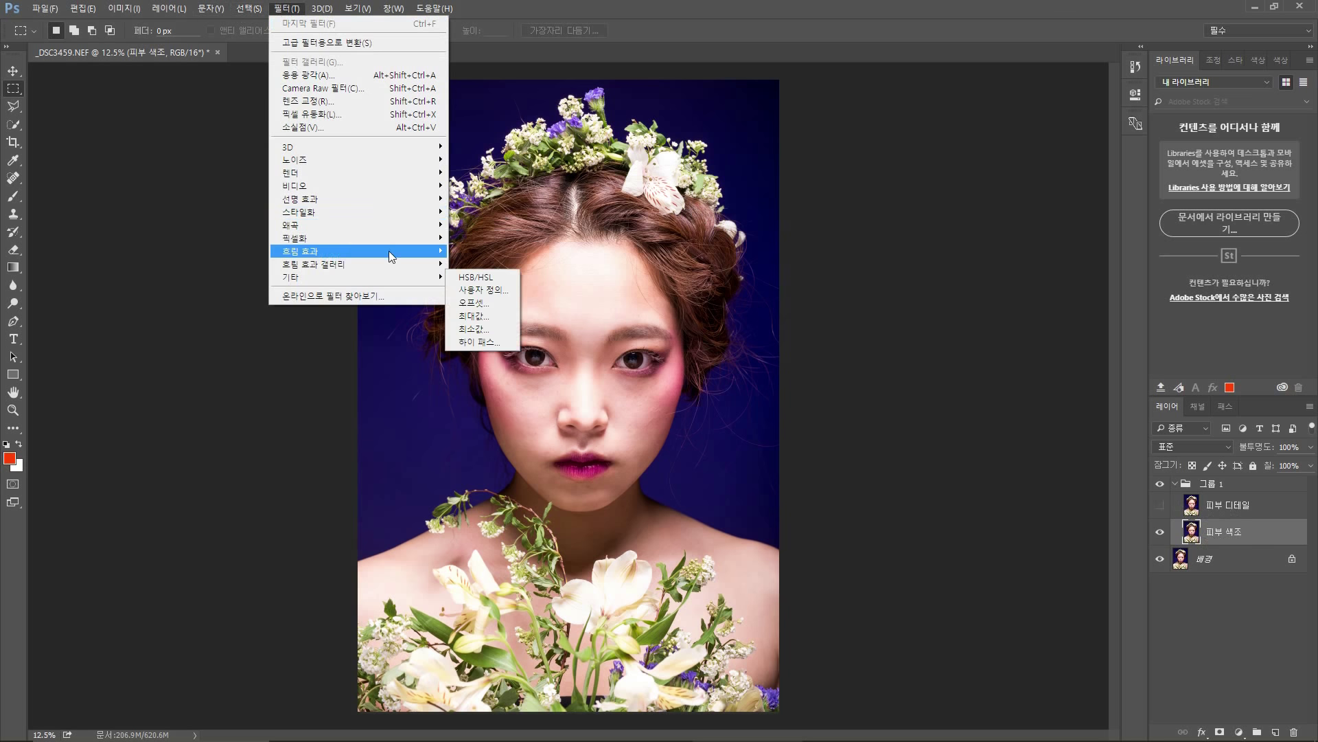
pyautogui.moveTo(389, 250)
pyautogui.click(496, 251)
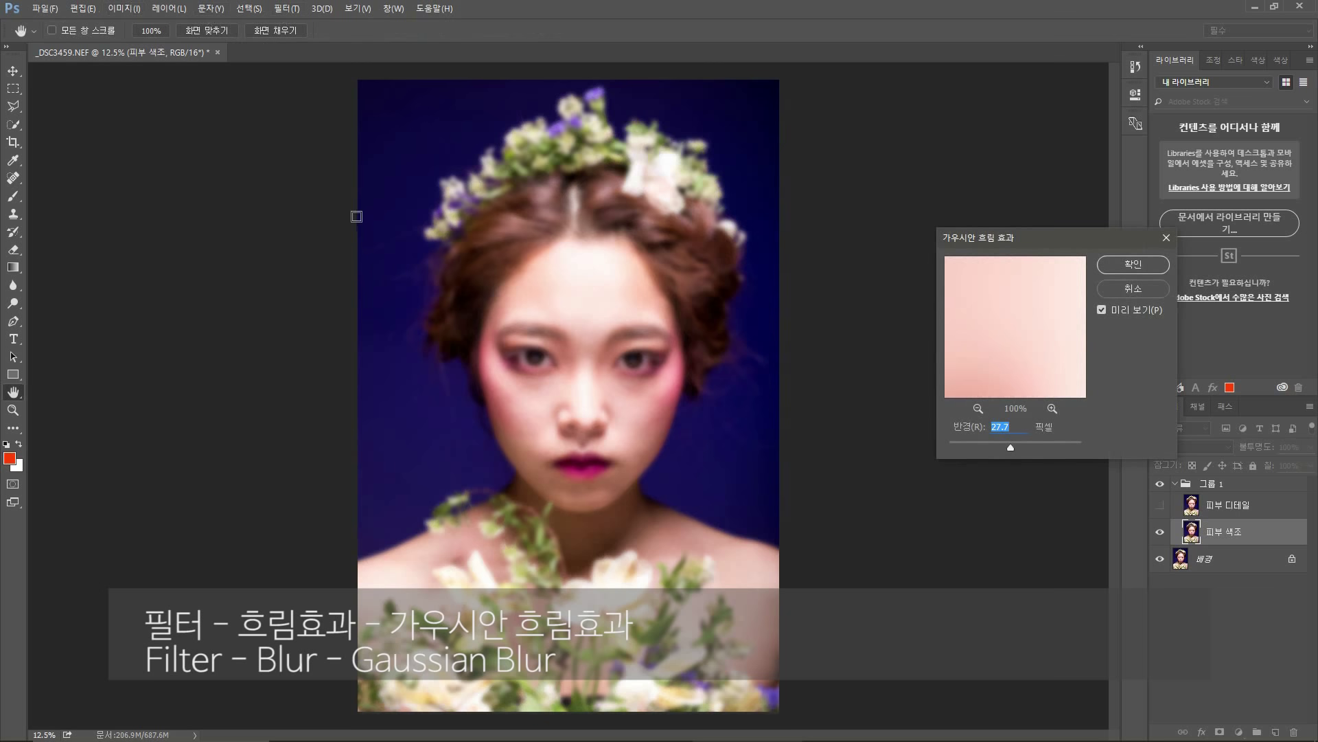
pyautogui.moveTo(1023, 236); pyautogui.dragTo(920, 138)
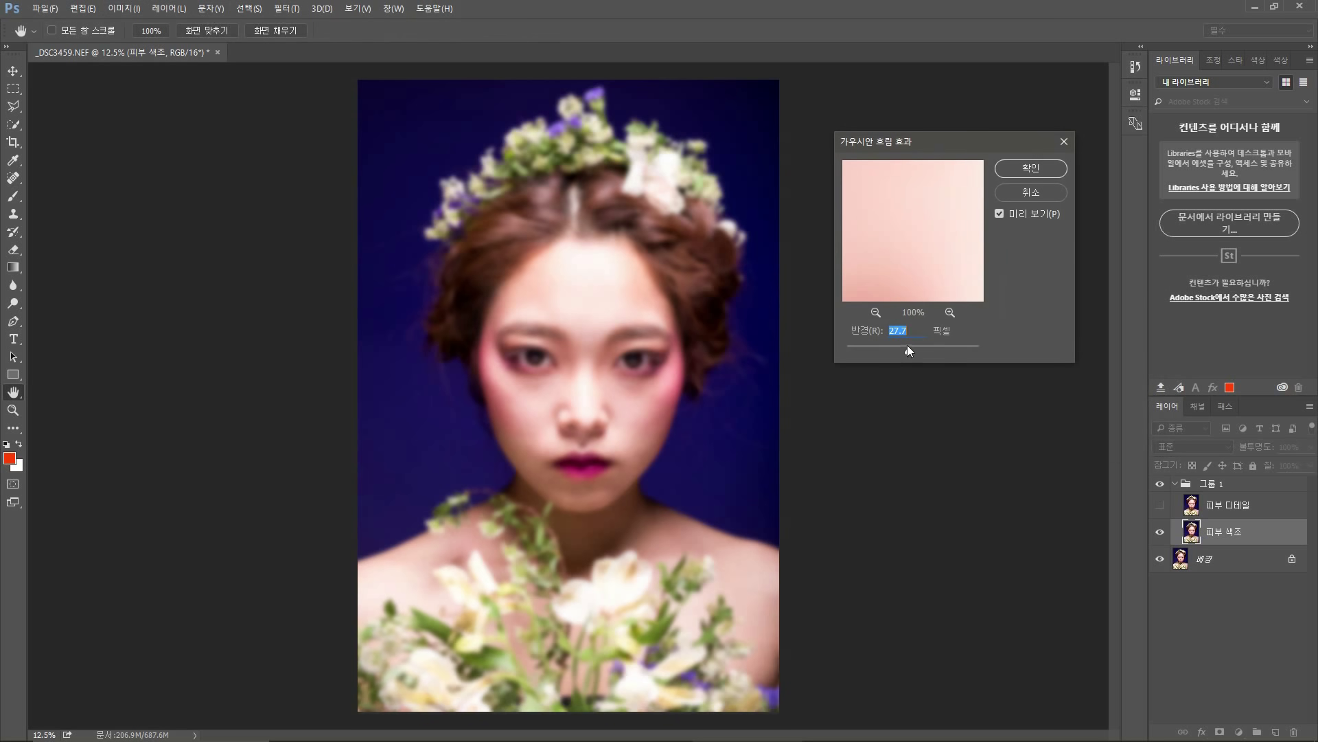
pyautogui.moveTo(871, 346); pyautogui.dragTo(867, 346)
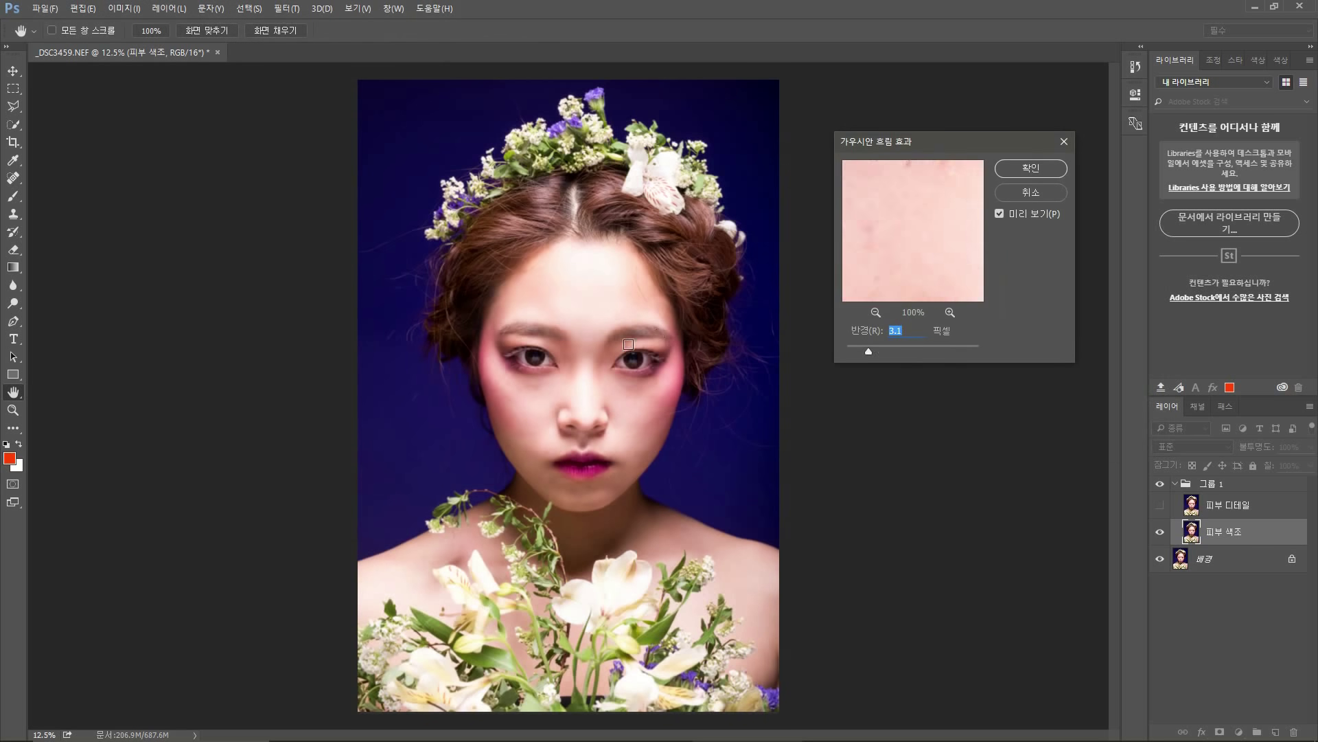
pyautogui.click(618, 354)
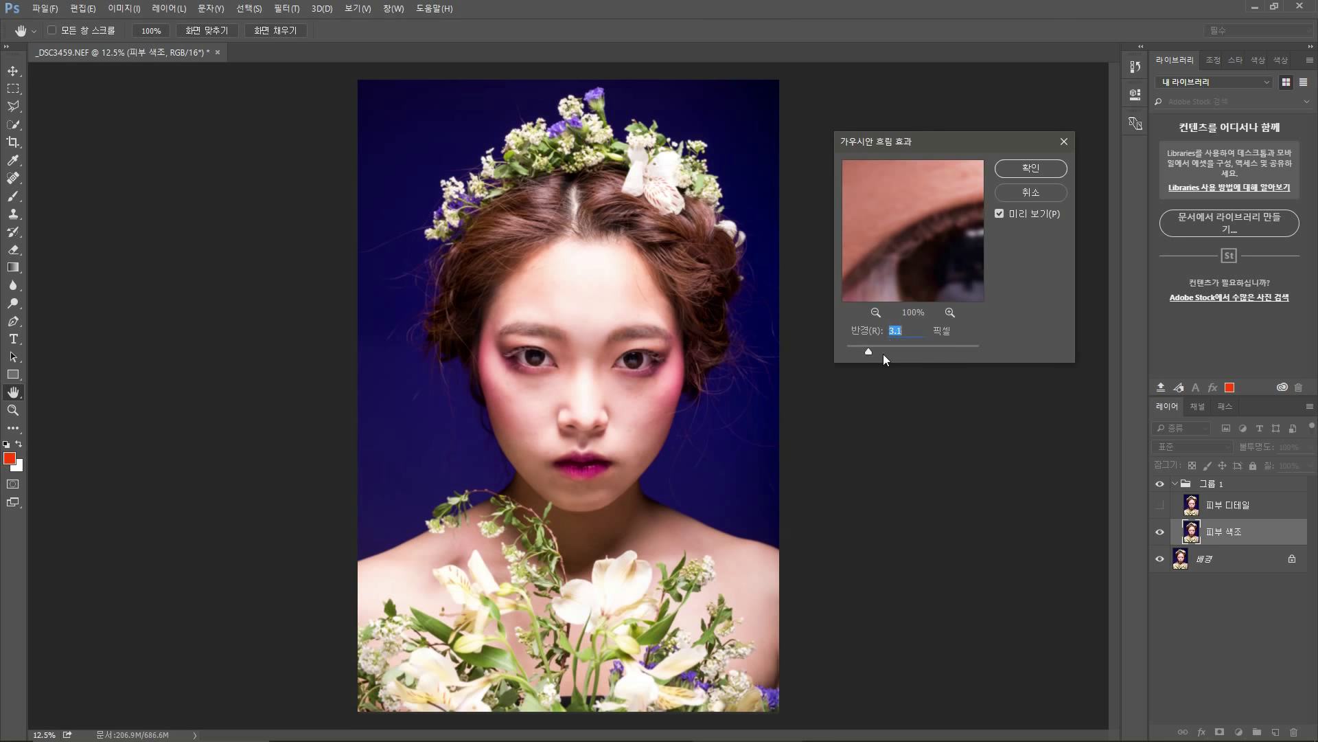
pyautogui.moveTo(877, 352); pyautogui.dragTo(897, 356)
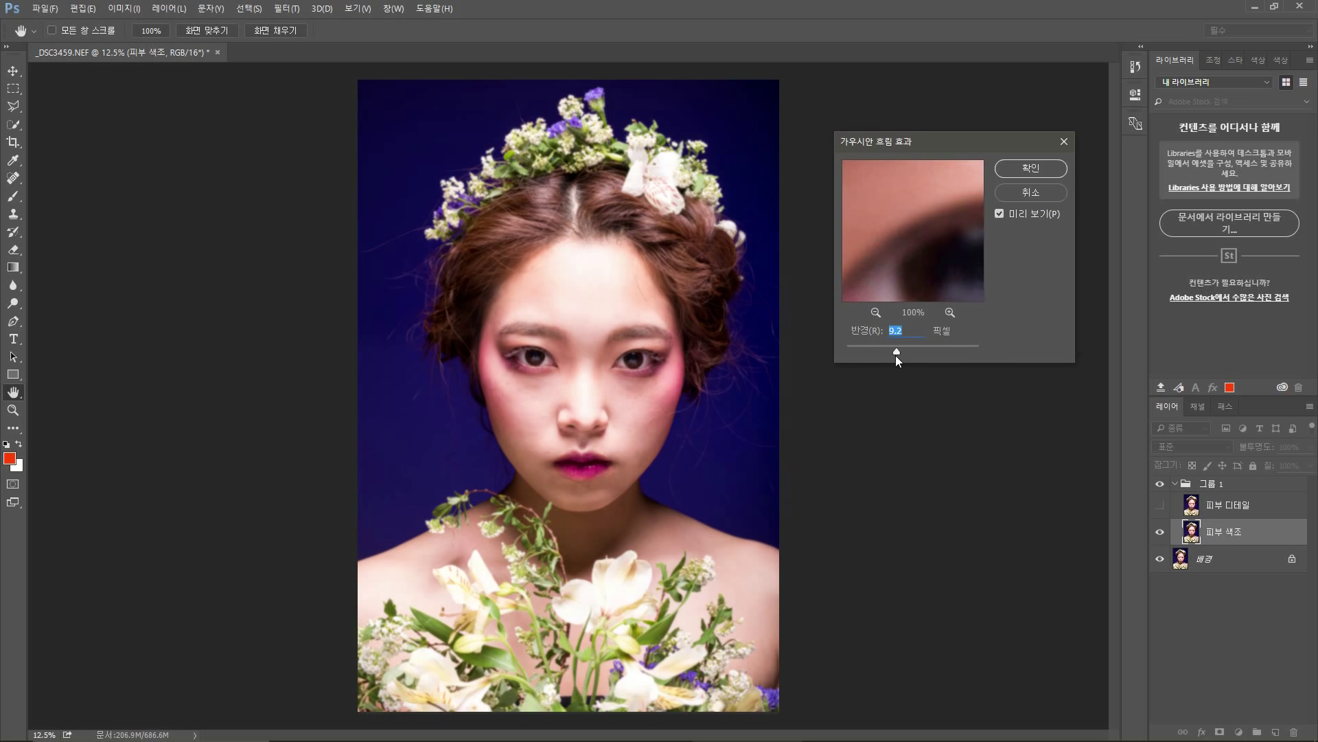
# Check the blur preview on the forehead and both eyes, and apply it with a radius of 8.6 pixels
pyautogui.click(546, 315)
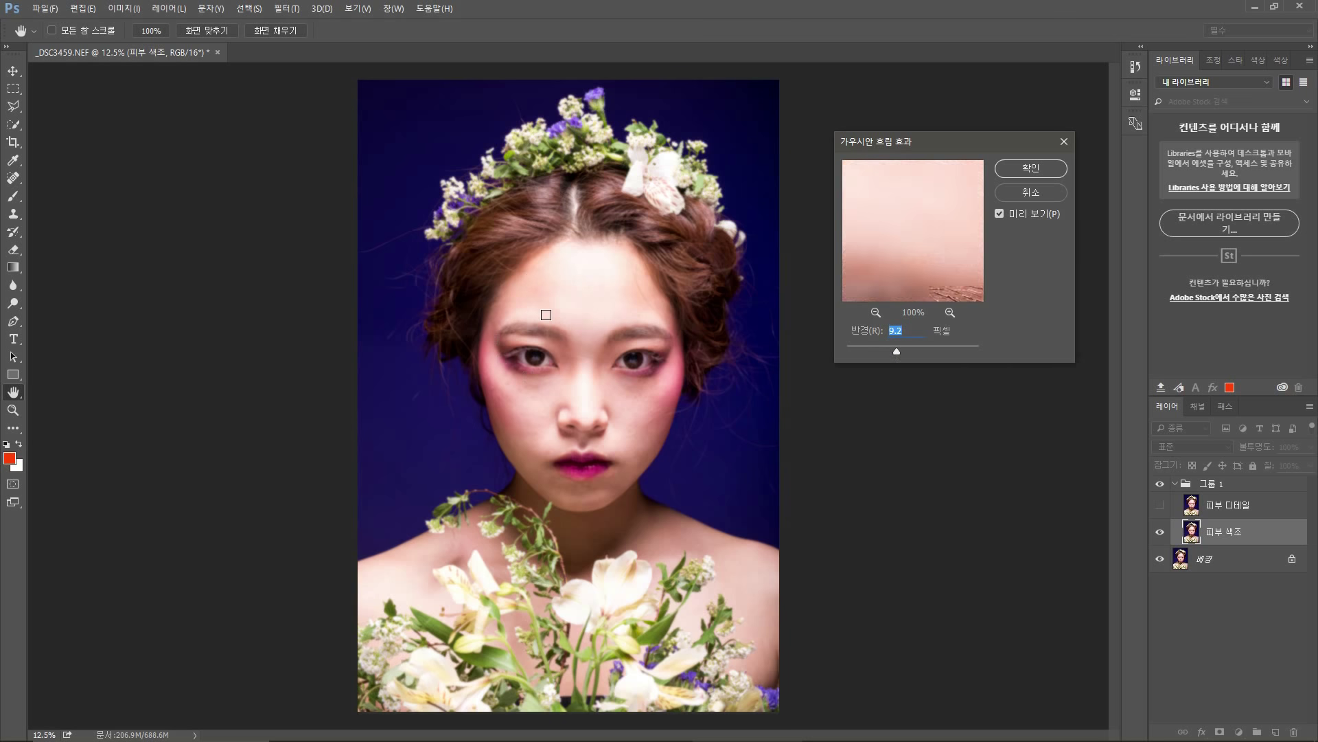
pyautogui.click(620, 334)
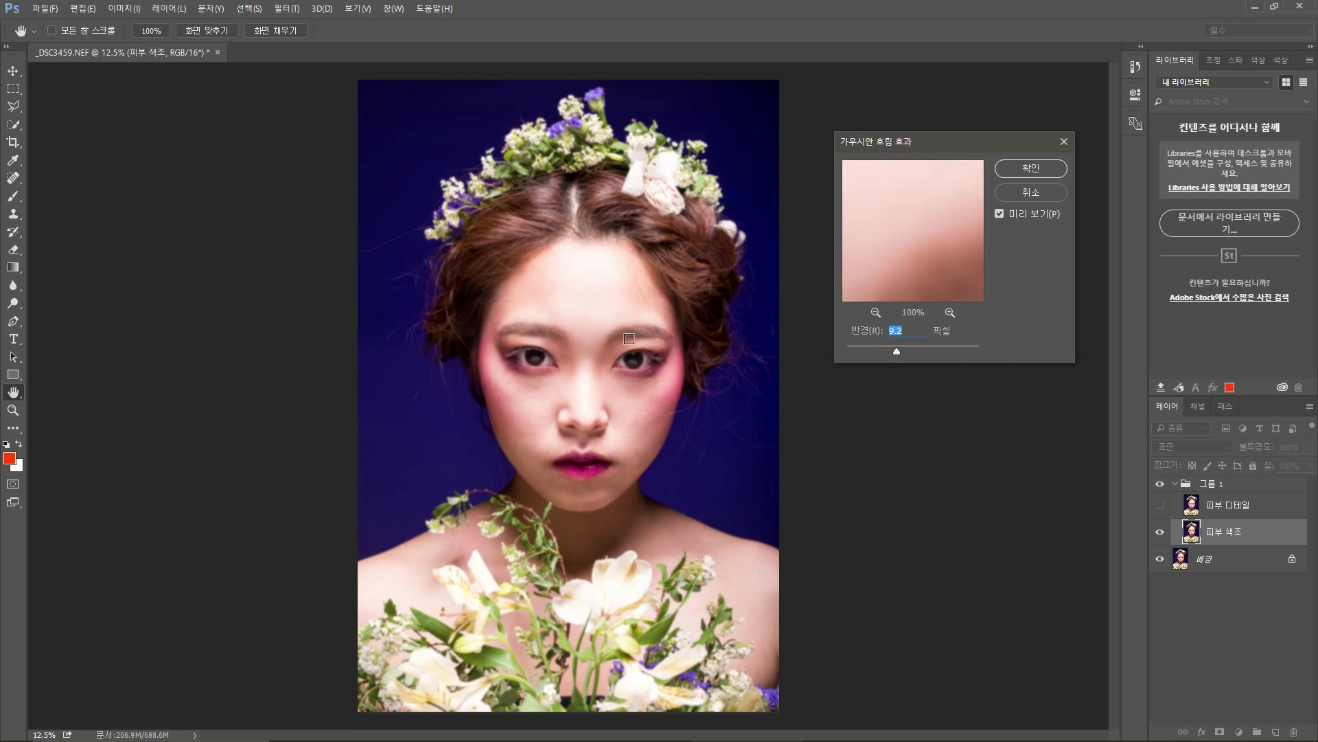
pyautogui.click(640, 353)
pyautogui.click(646, 350)
pyautogui.click(637, 355)
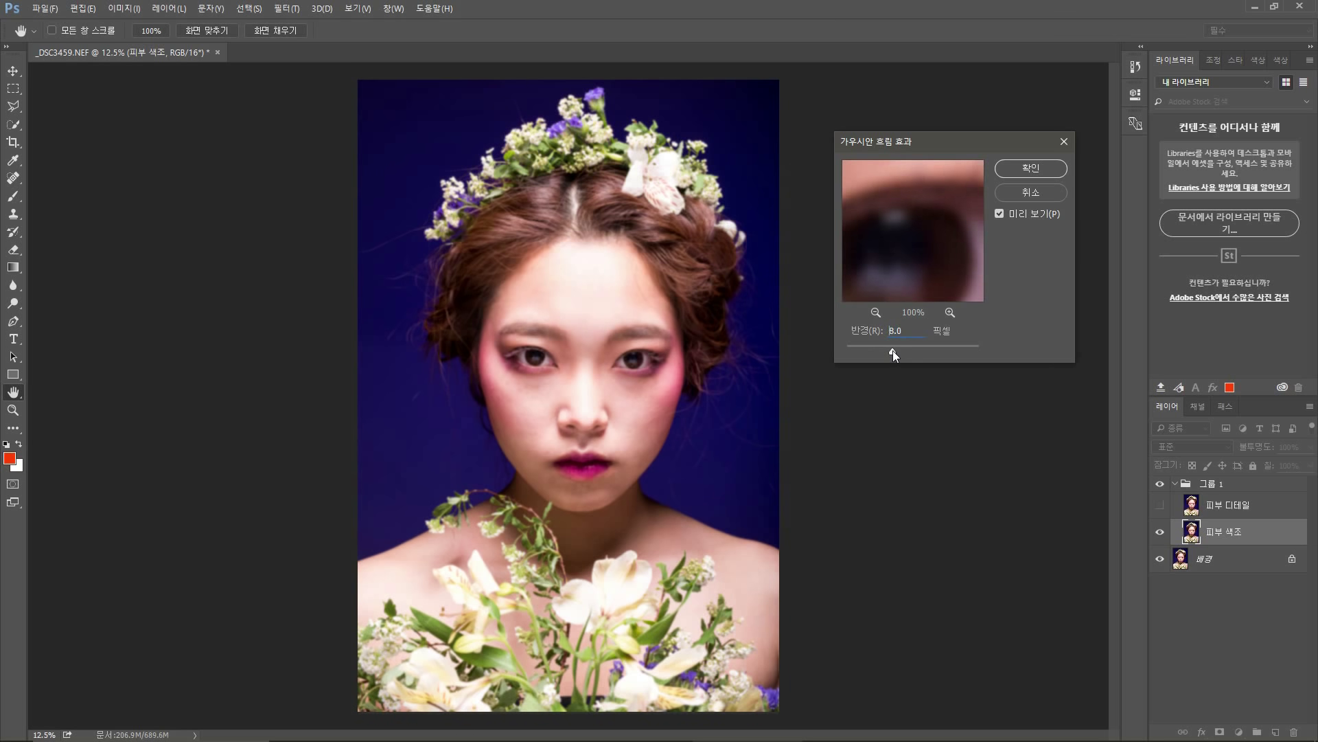
pyautogui.click(513, 373)
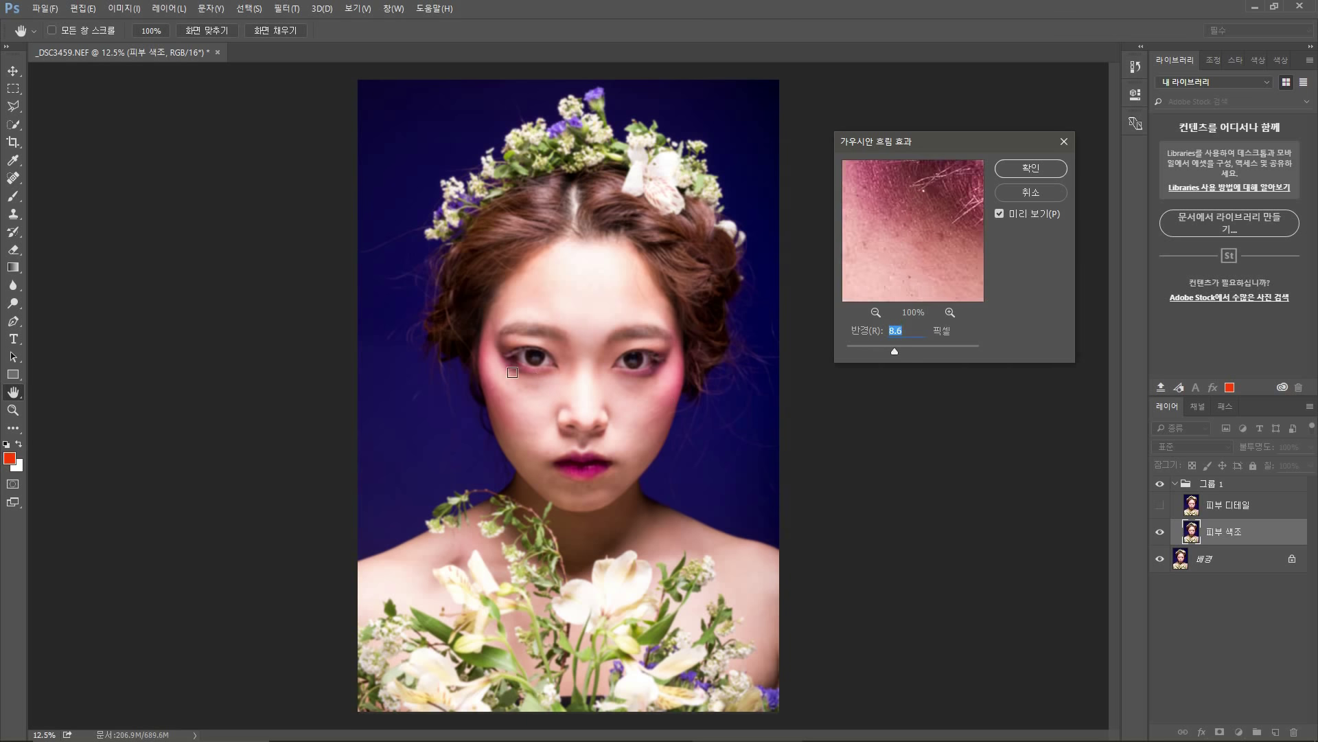
pyautogui.click(512, 357)
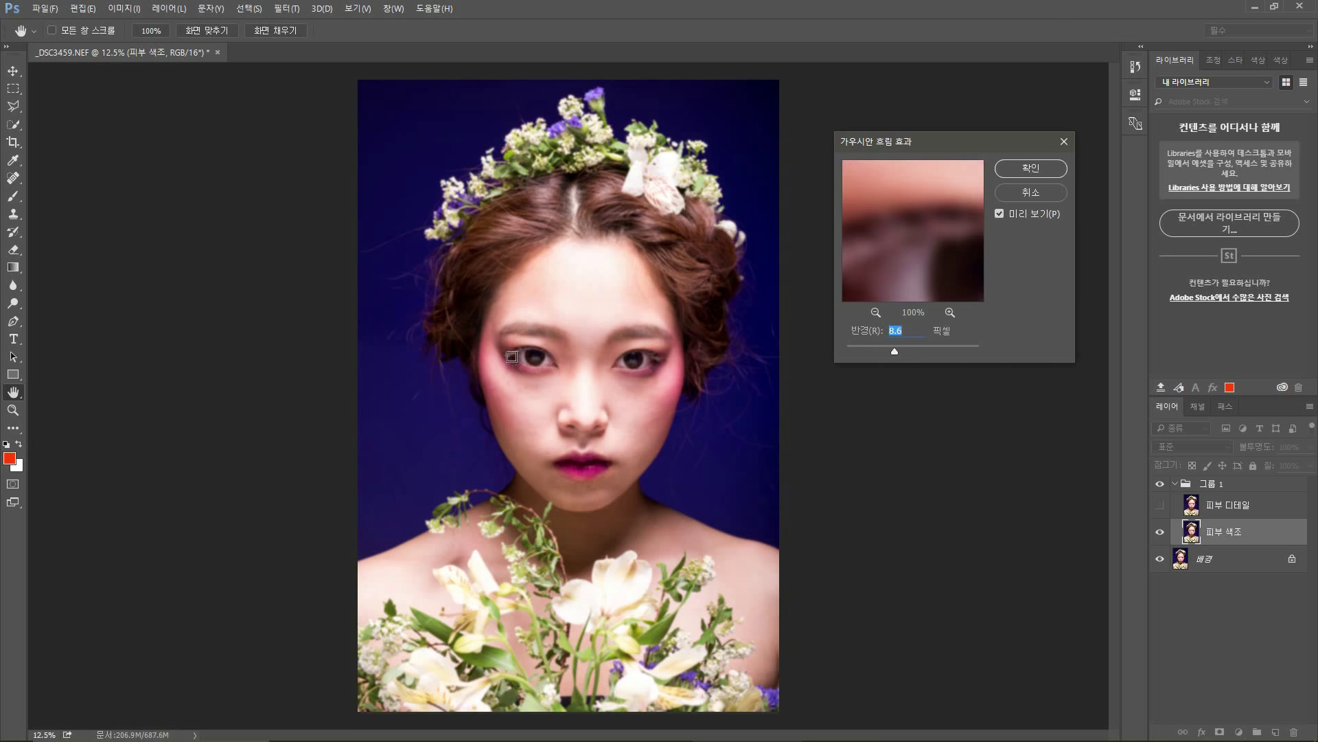
pyautogui.click(1029, 169)
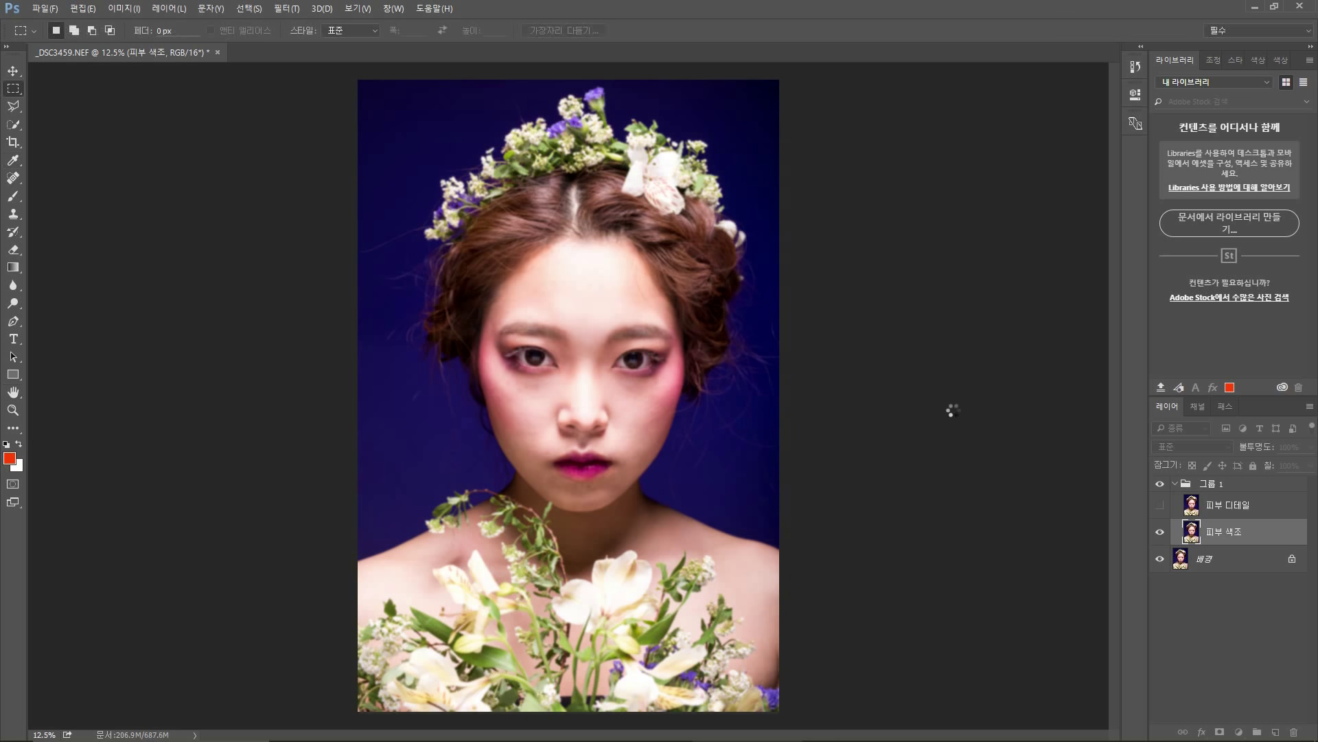
# Show the 피부 디테일 layer again and make it the active layer
pyautogui.click(1229, 505)
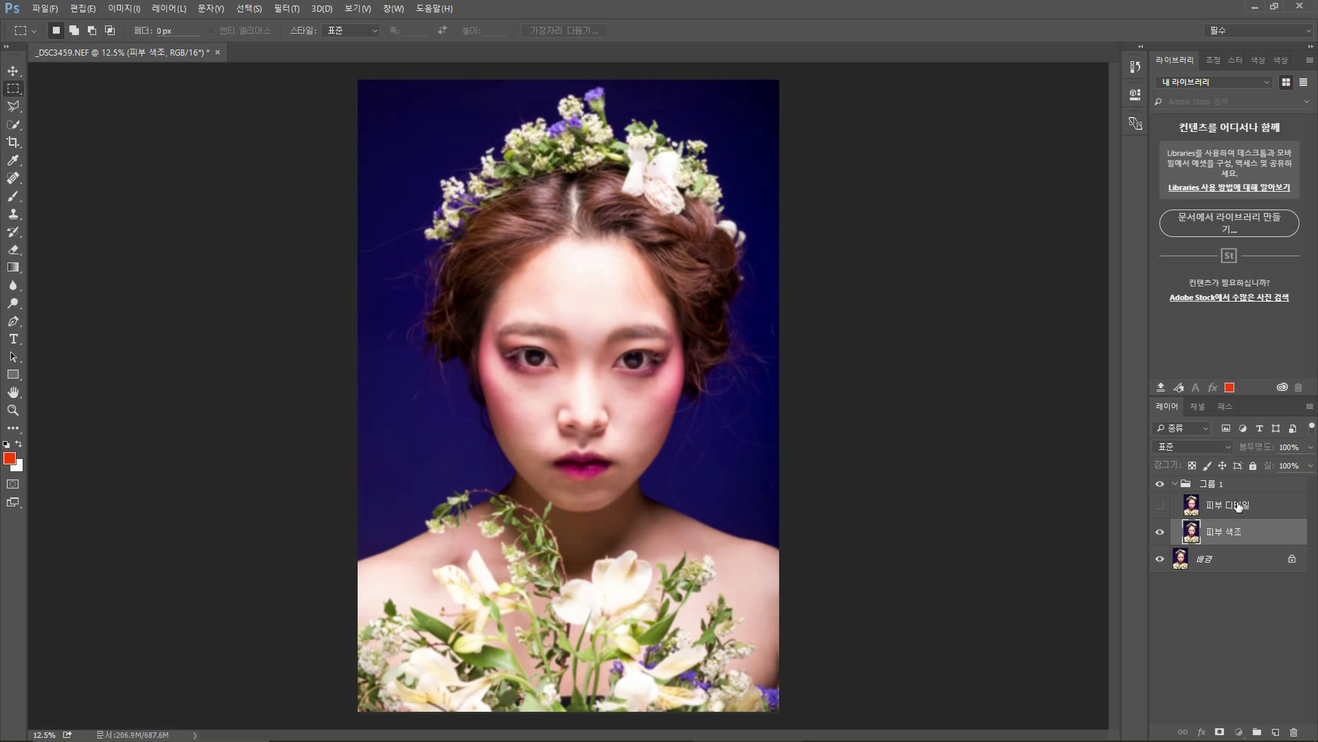
pyautogui.click(1160, 506)
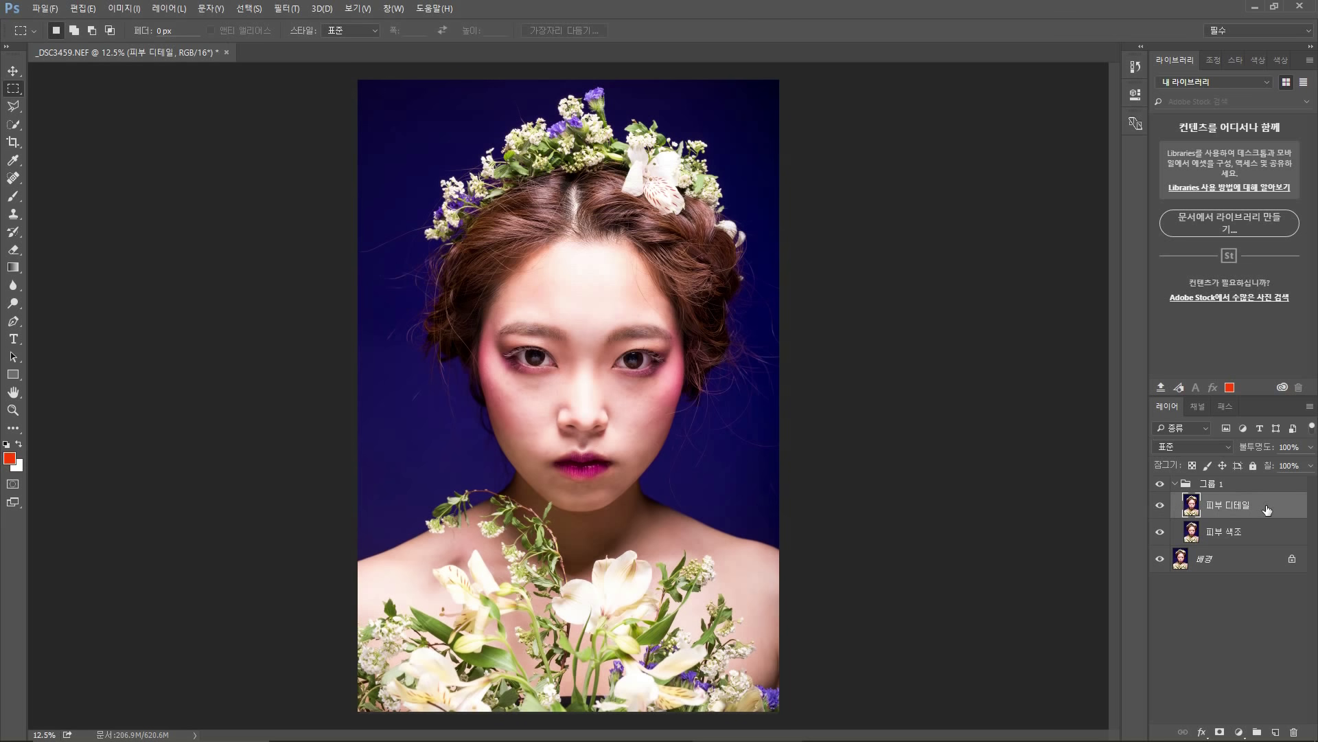
# Start Apply Image on the 피부 디테일 layer with 피부 색조 as the source layer and 빼기 (Subtract) blending
pyautogui.click(123, 8)
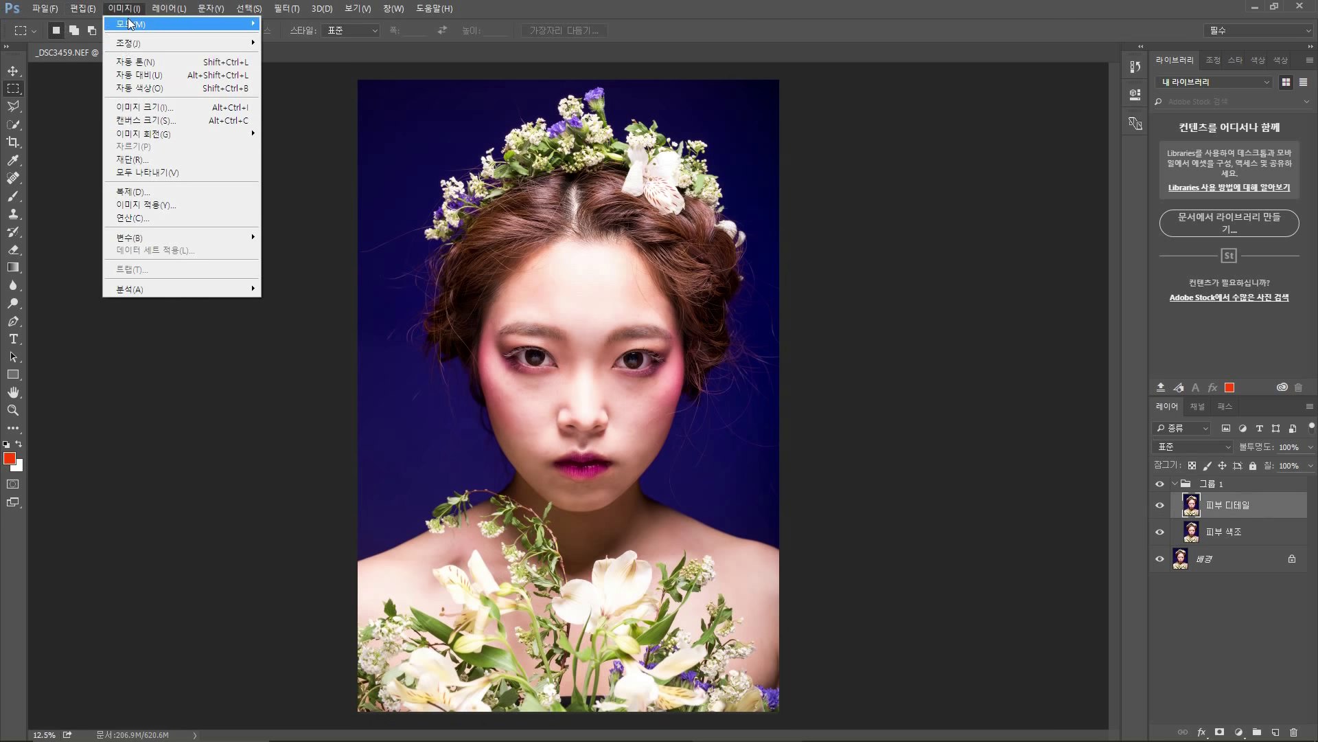
pyautogui.click(179, 200)
pyautogui.press('Return')
pyautogui.click(119, 10)
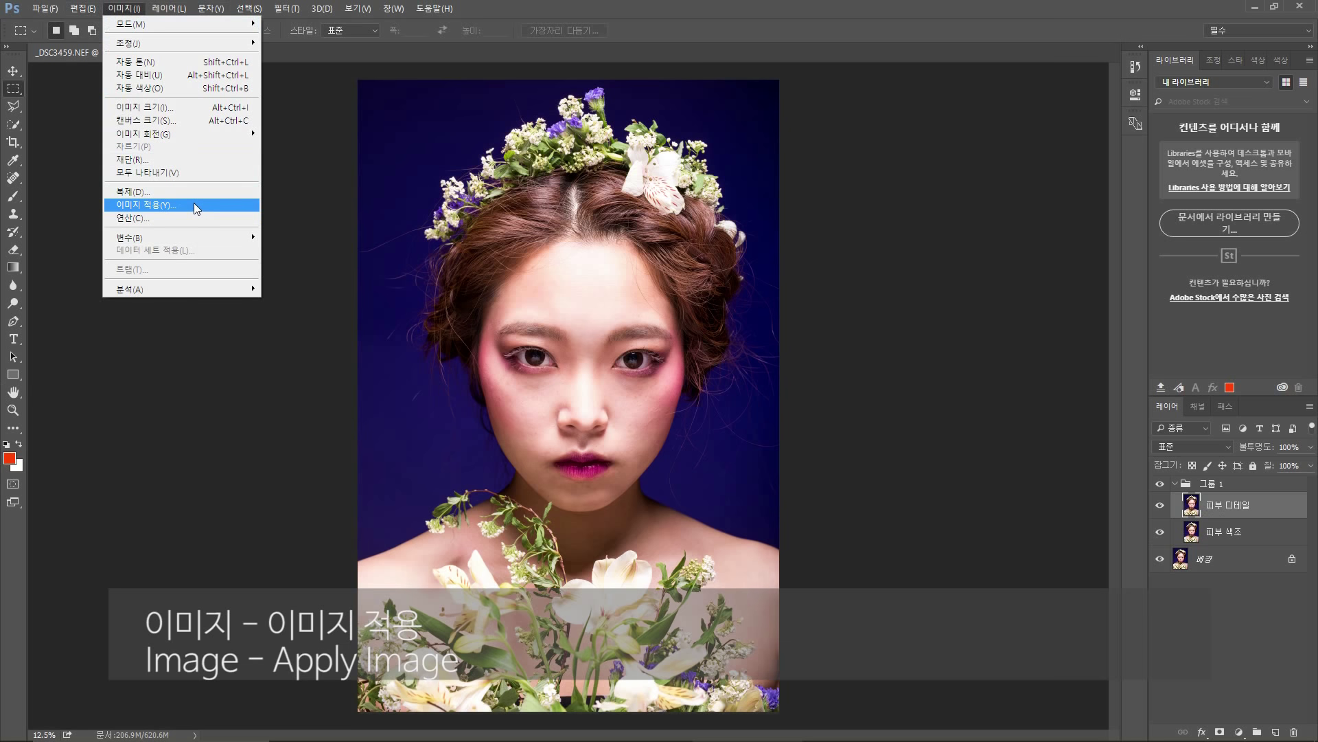
pyautogui.click(193, 204)
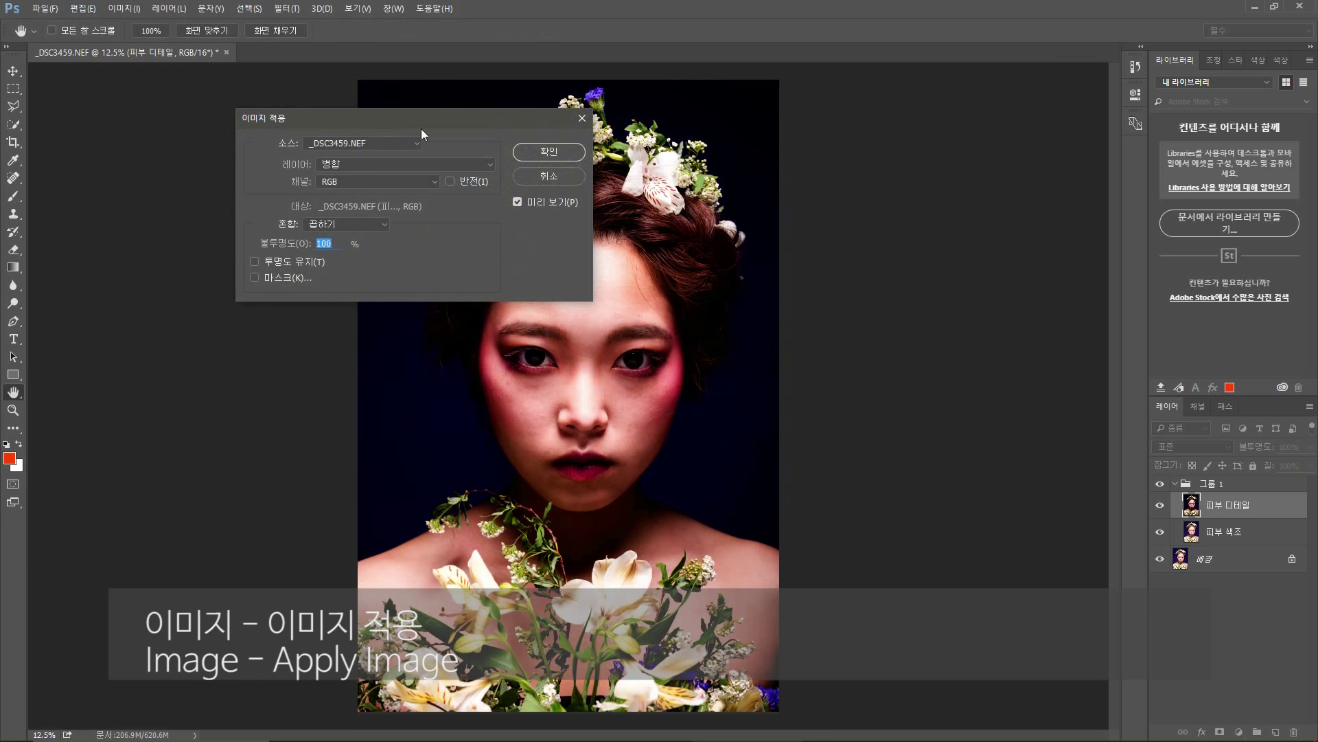
pyautogui.moveTo(412, 118); pyautogui.dragTo(440, 117)
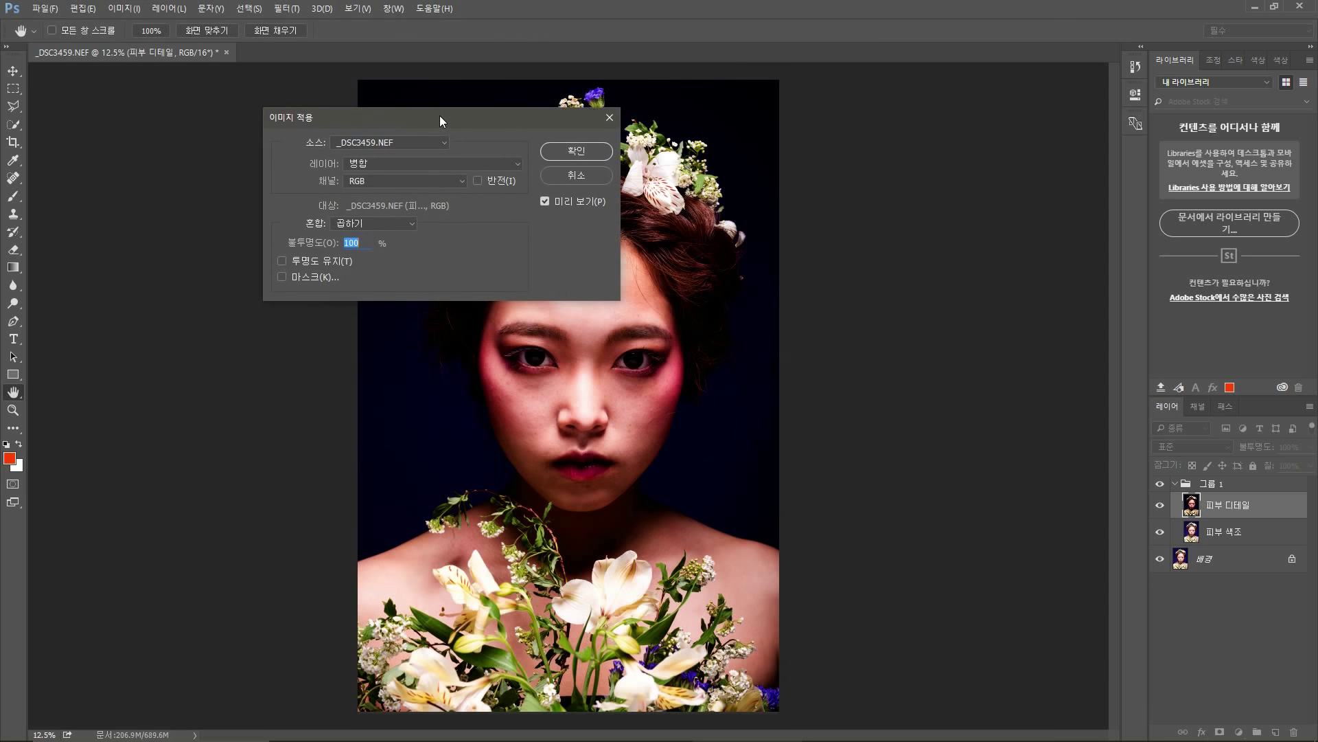
pyautogui.click(450, 166)
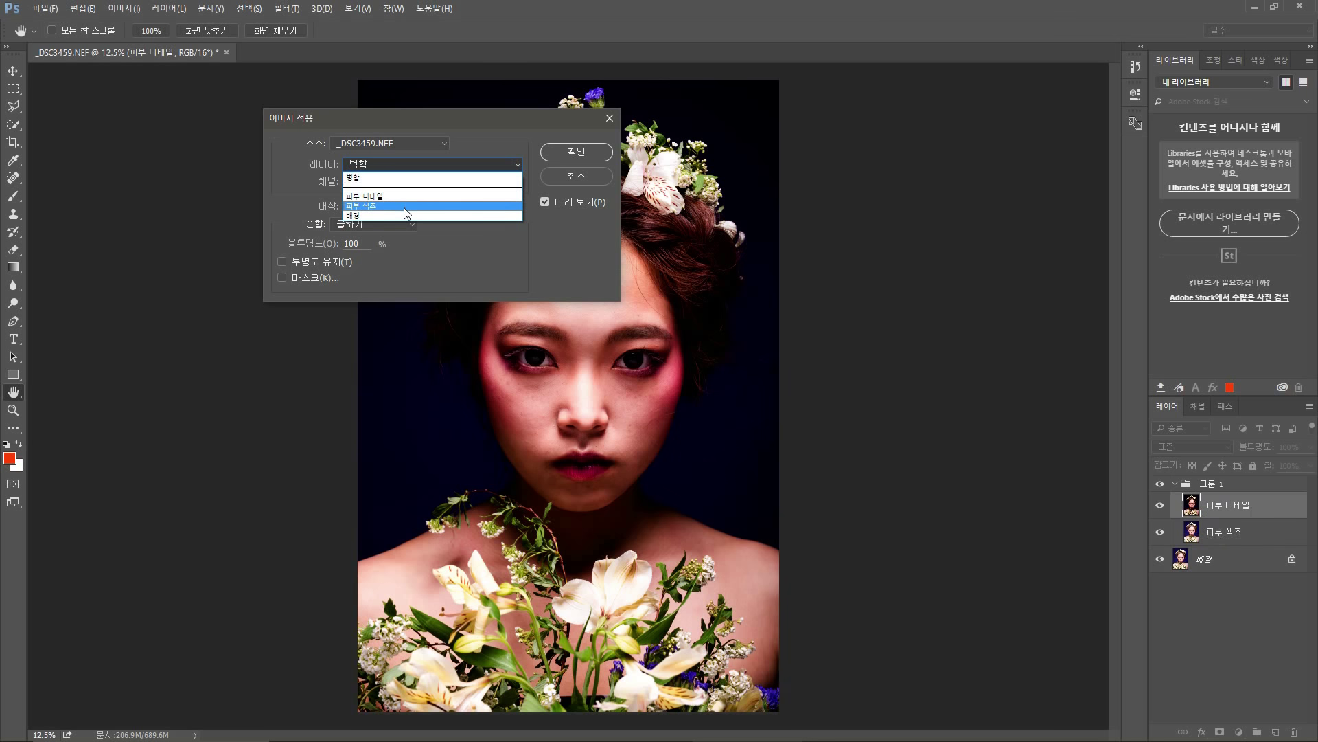
pyautogui.click(404, 207)
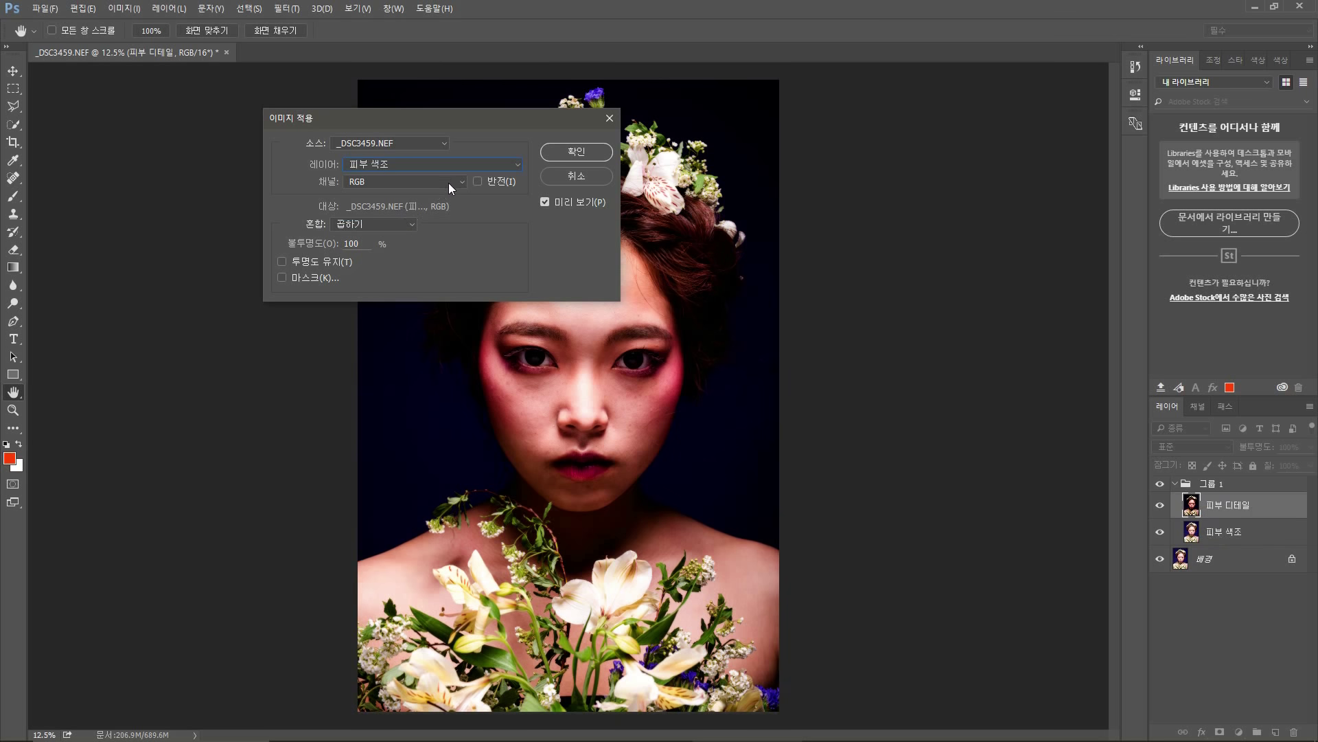
pyautogui.click(412, 223)
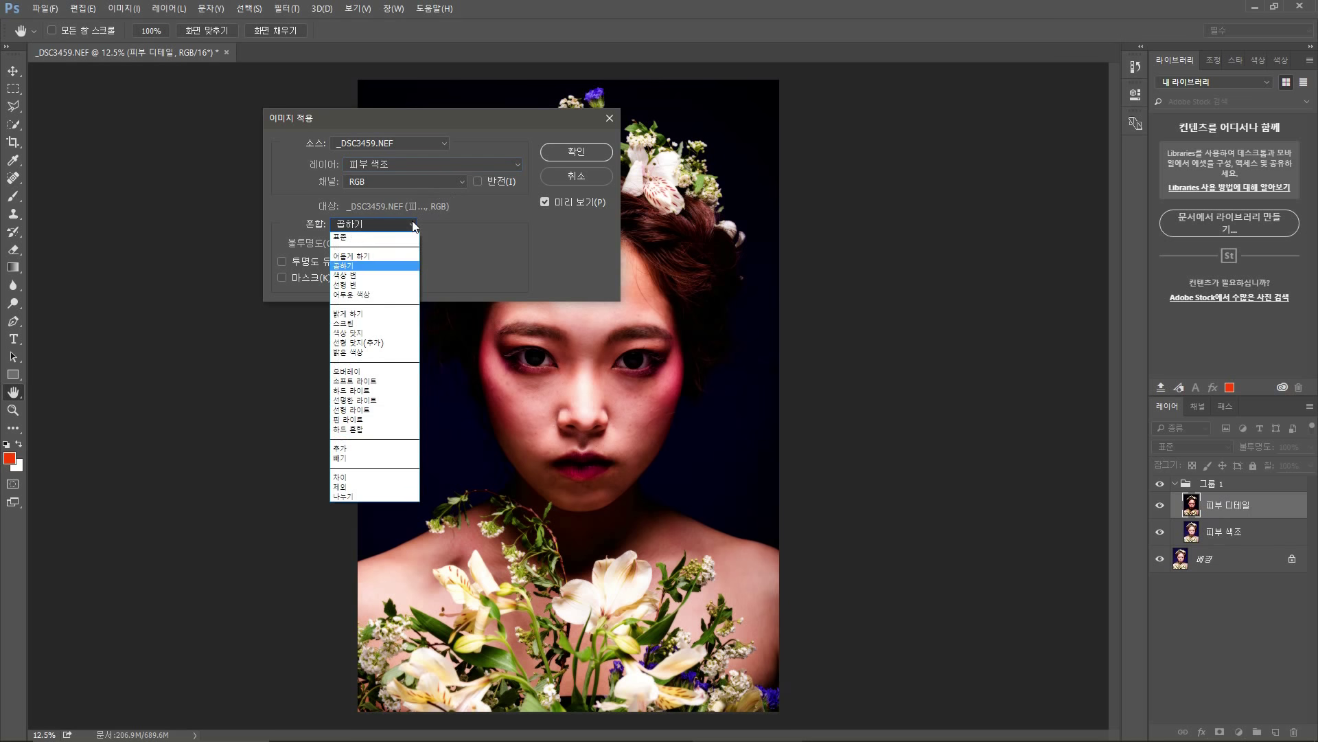
pyautogui.click(396, 459)
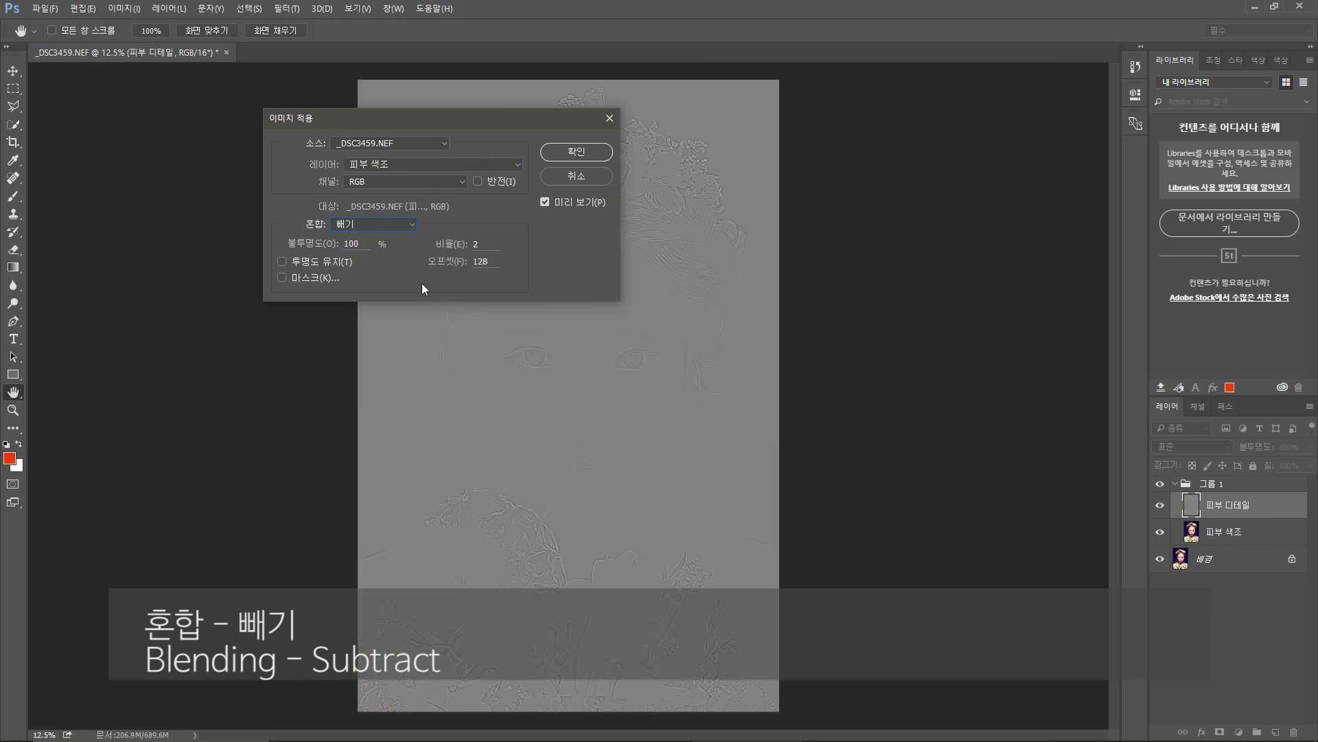
pyautogui.moveTo(452, 118); pyautogui.dragTo(953, 118)
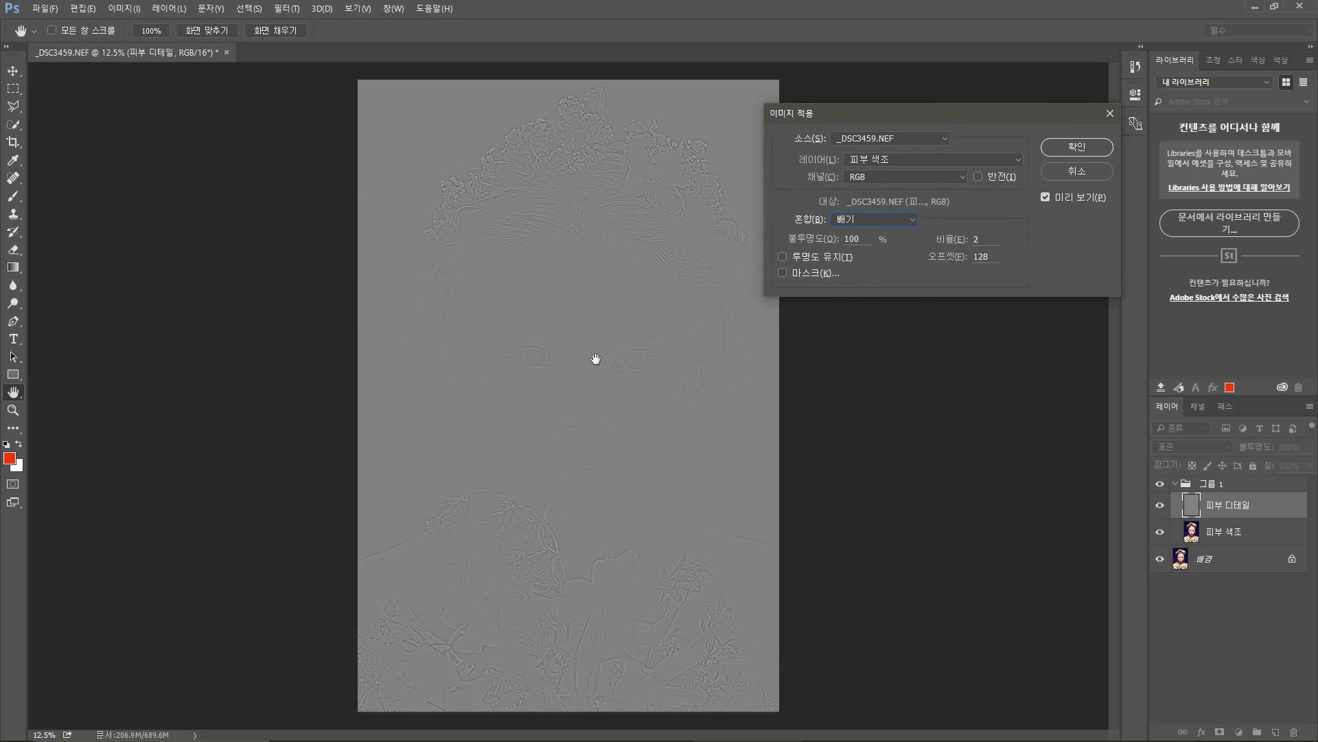
# Examine the subtracted detail preview up close around the eyes, nose and hair
pyautogui.keyDown('ctrl'); pyautogui.click(580, 350); pyautogui.keyUp('ctrl')
pyautogui.keyDown('ctrl'); pyautogui.click(580, 350); pyautogui.keyUp('ctrl')
pyautogui.hscroll(6, 553, 328)
pyautogui.scroll(-5, 433, 294)
pyautogui.scroll(-5, 595, 373)
pyautogui.hscroll(-3, 595, 373)
pyautogui.scroll(8, 588, 353)
pyautogui.hscroll(2, 503, 323)
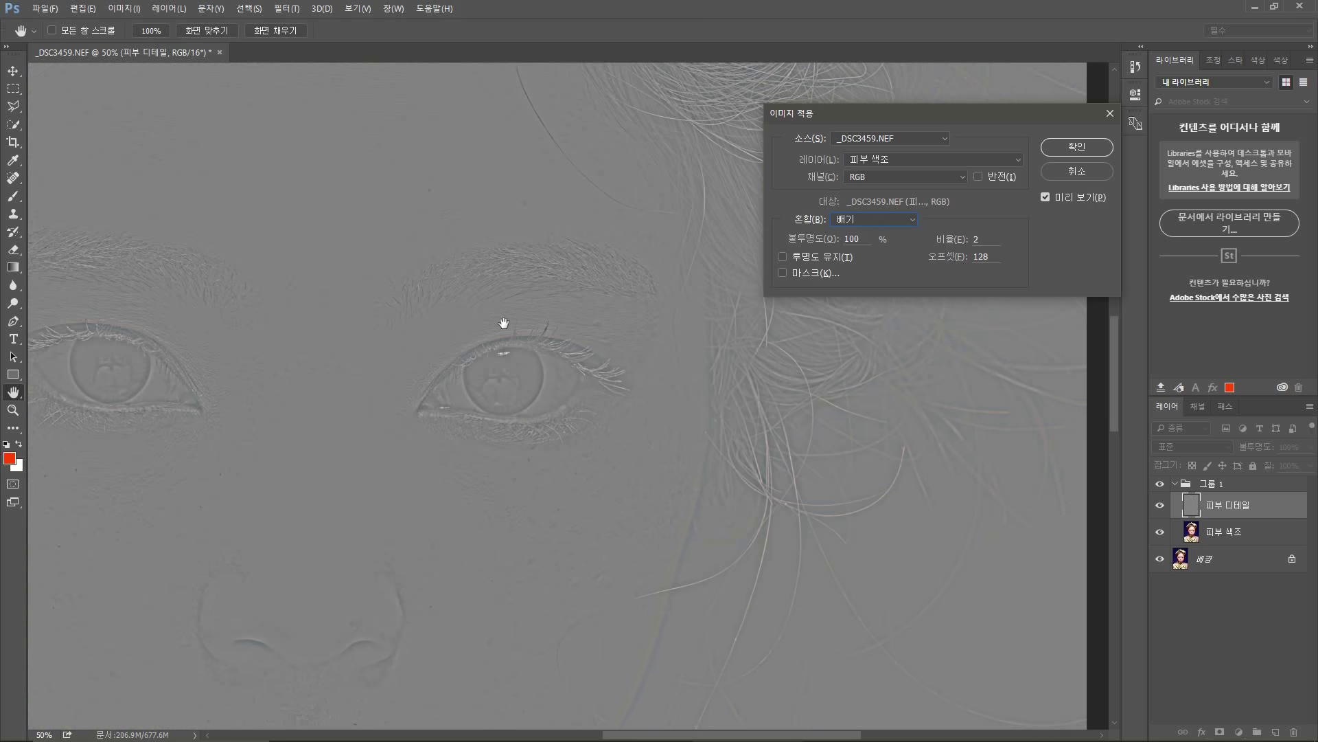
# Try an Apply Image offset of 200 on the 피부 디테일 layer and undo it
pyautogui.click(966, 243)
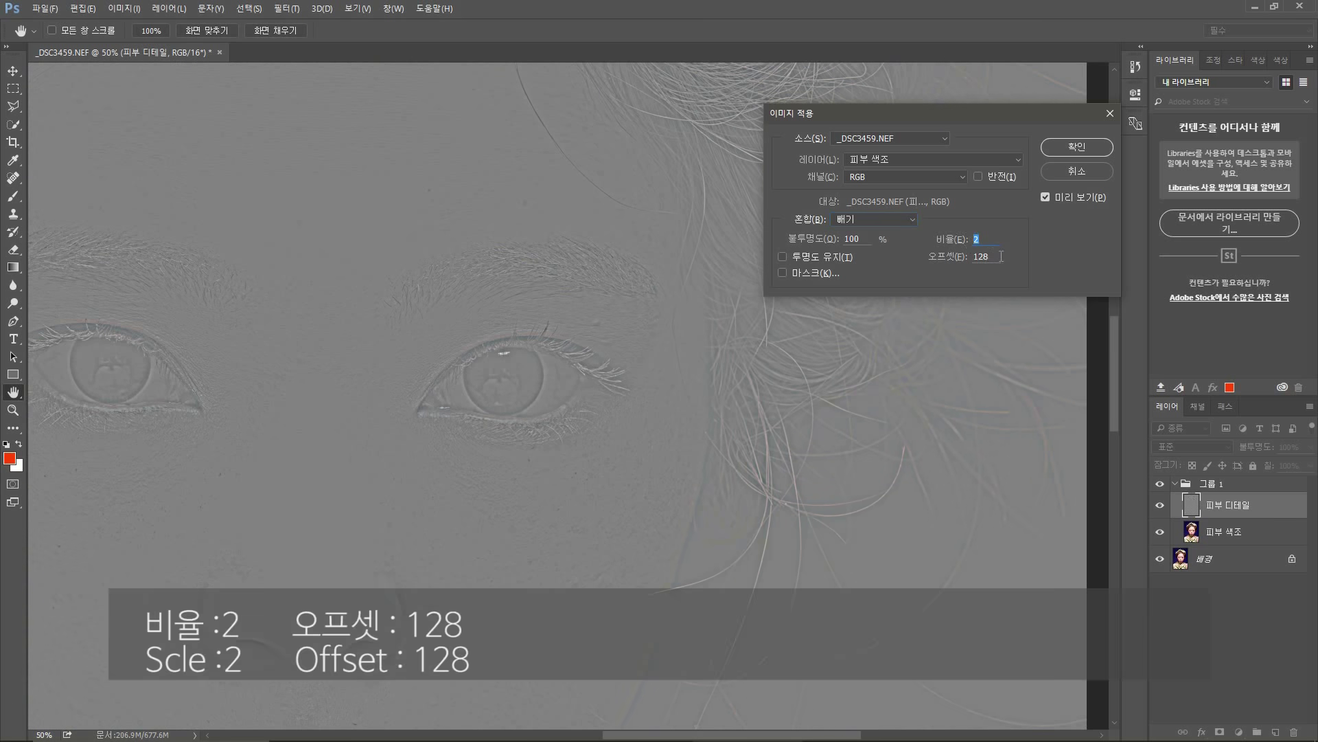
pyautogui.doubleClick(1001, 256)
pyautogui.click(1000, 256)
pyautogui.click(954, 258)
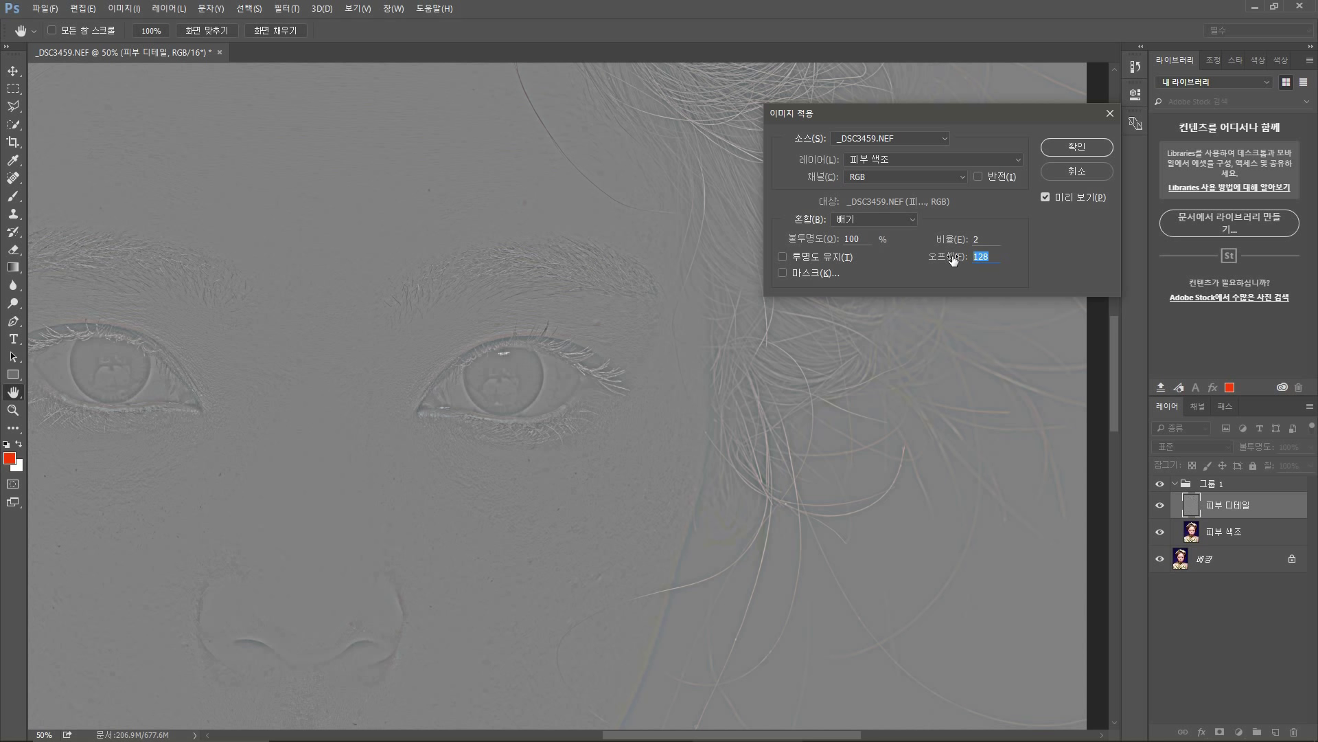
pyautogui.write('200')
pyautogui.press('Return')
pyautogui.press('m')
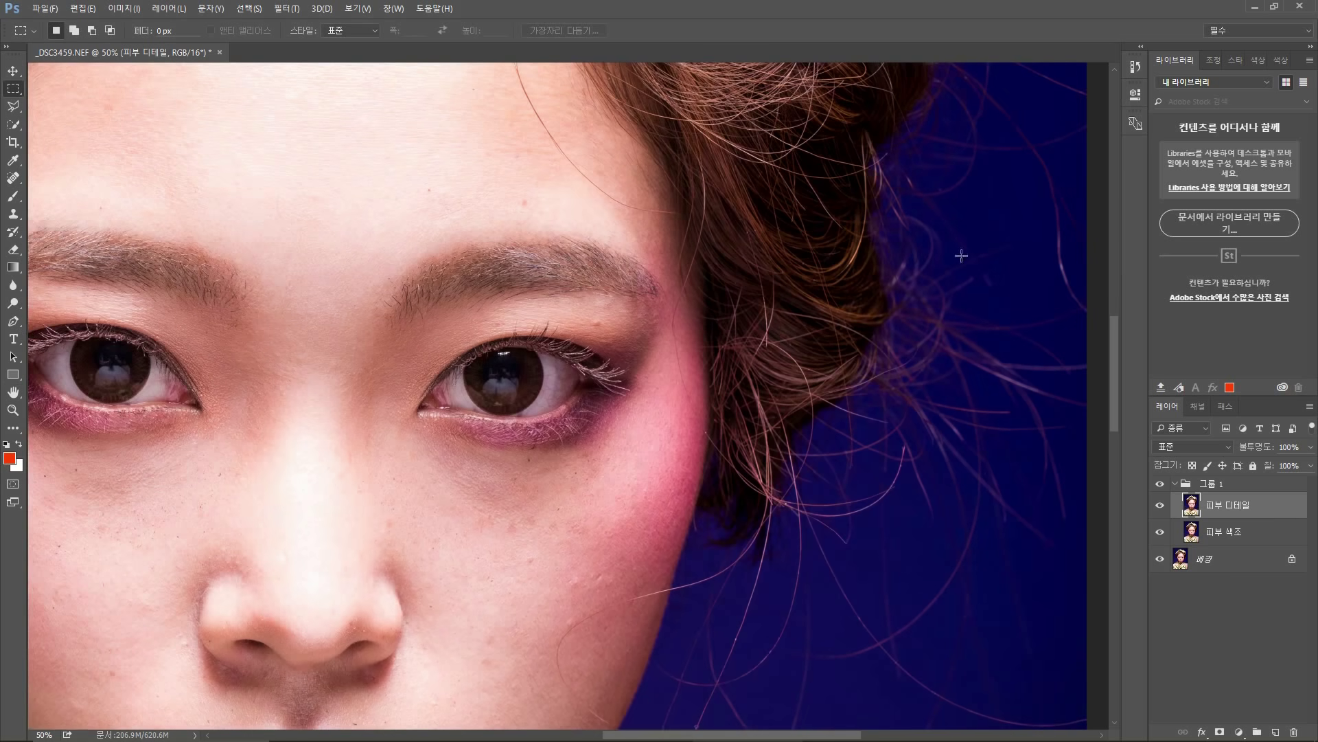
pyautogui.hotkey('ctrl', 'z')
# Subtract 피부 색조 from the 피부 디테일 layer with Apply Image, using 빼기 (Subtract) blending, scale 2 and offset 128
pyautogui.click(101, 9)
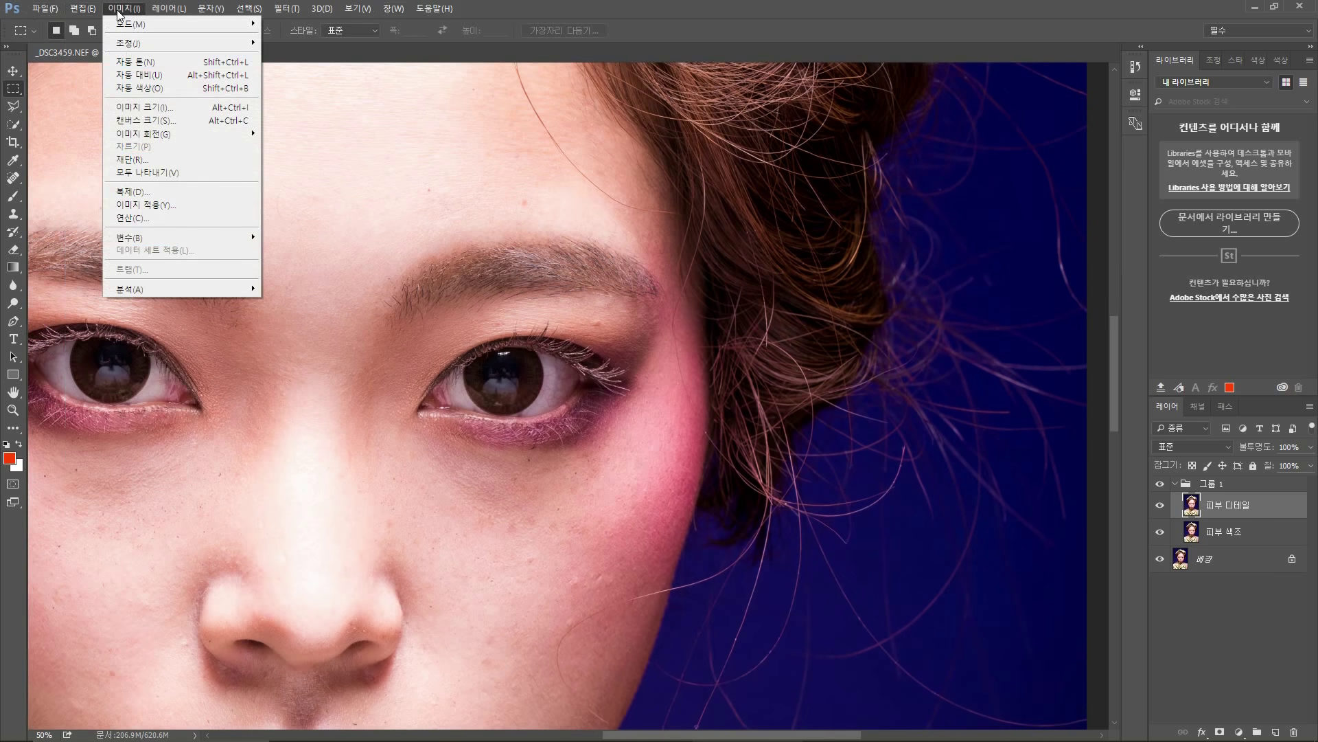
pyautogui.click(187, 205)
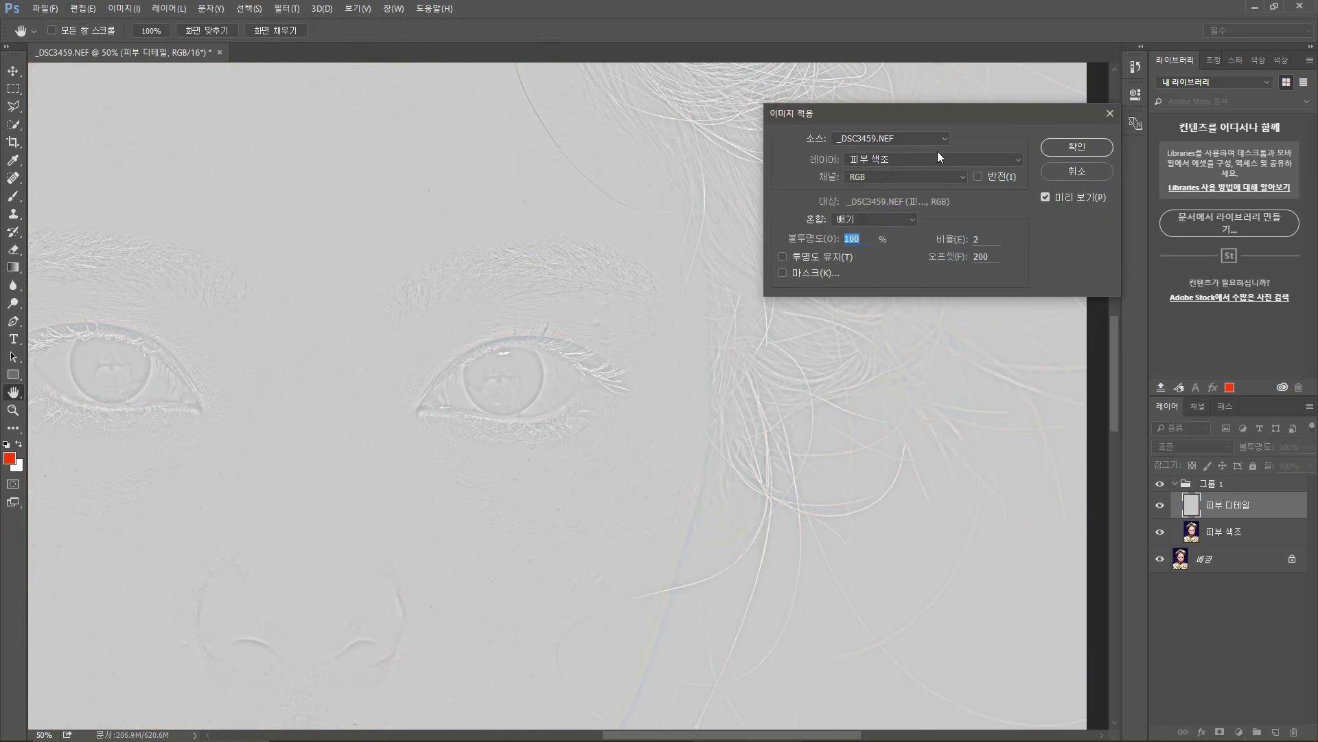
pyautogui.click(938, 157)
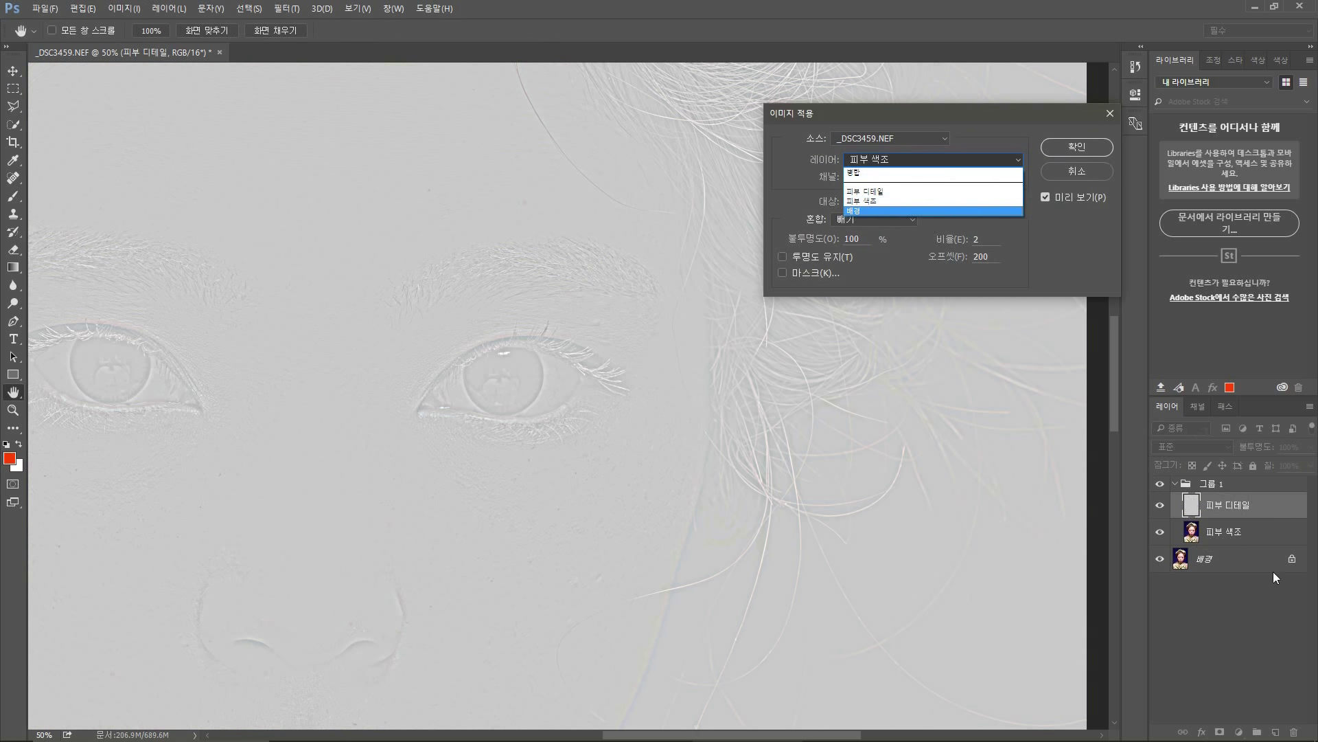
pyautogui.click(888, 203)
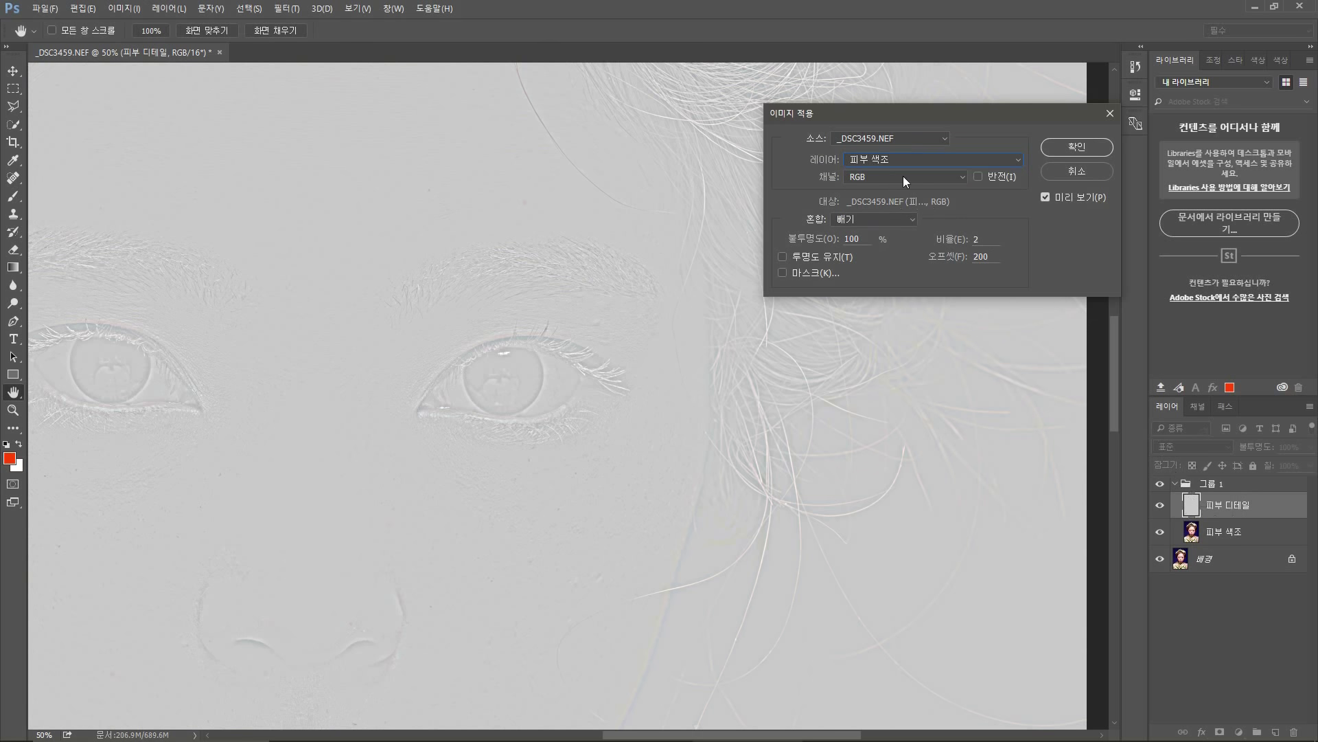
pyautogui.click(889, 217)
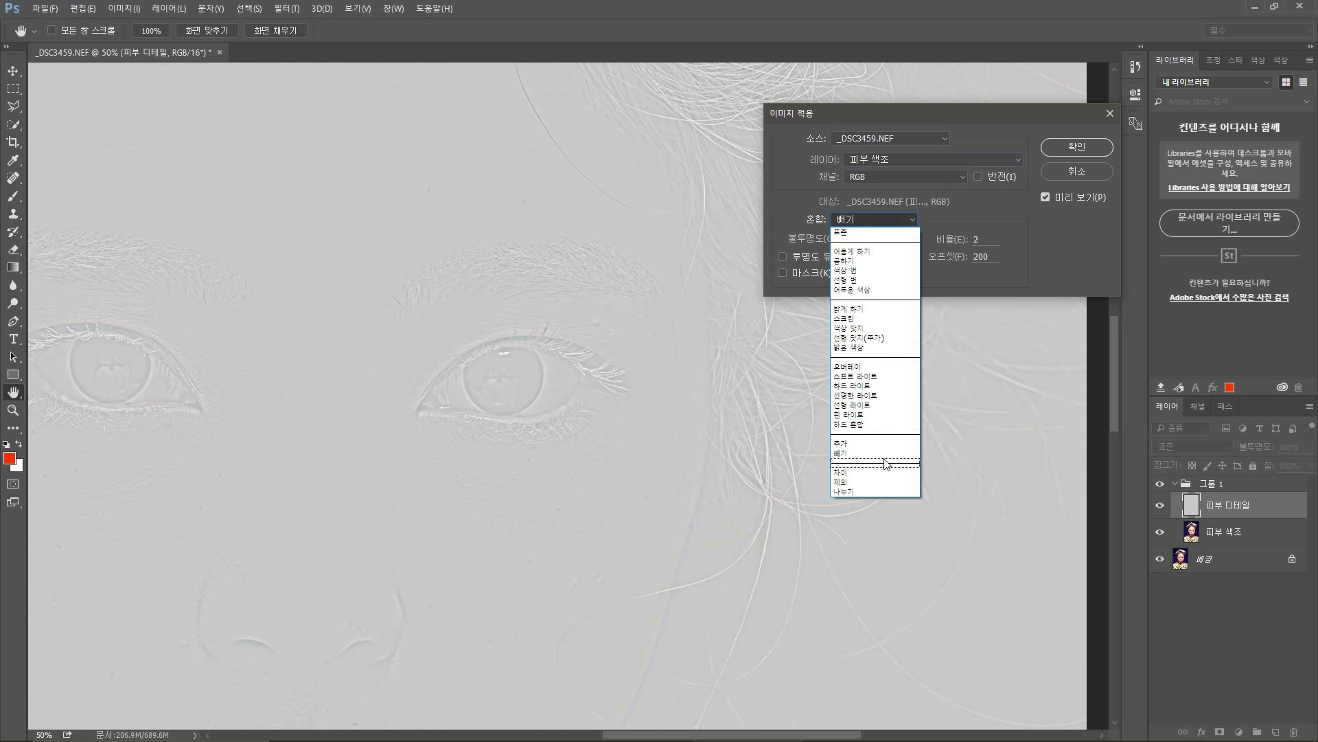
pyautogui.click(872, 453)
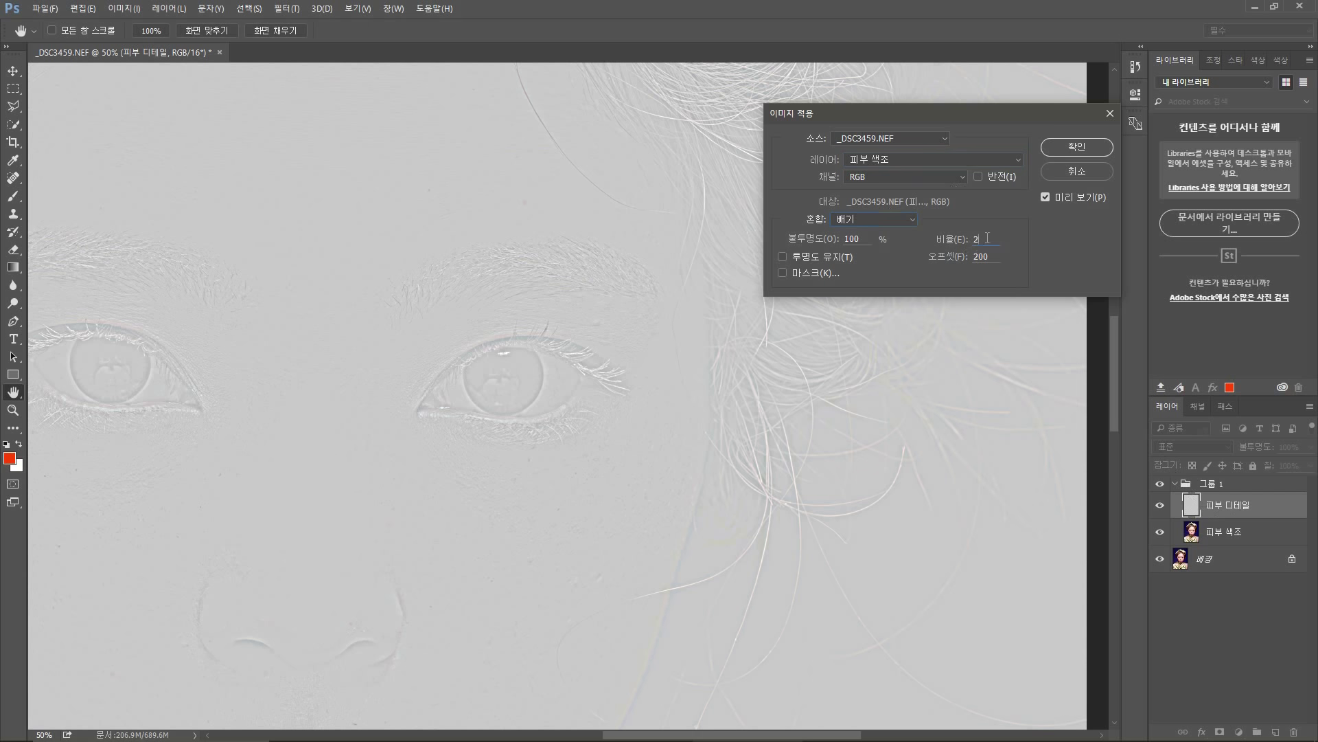
pyautogui.write('2')
pyautogui.press('Tab')
pyautogui.write('128')
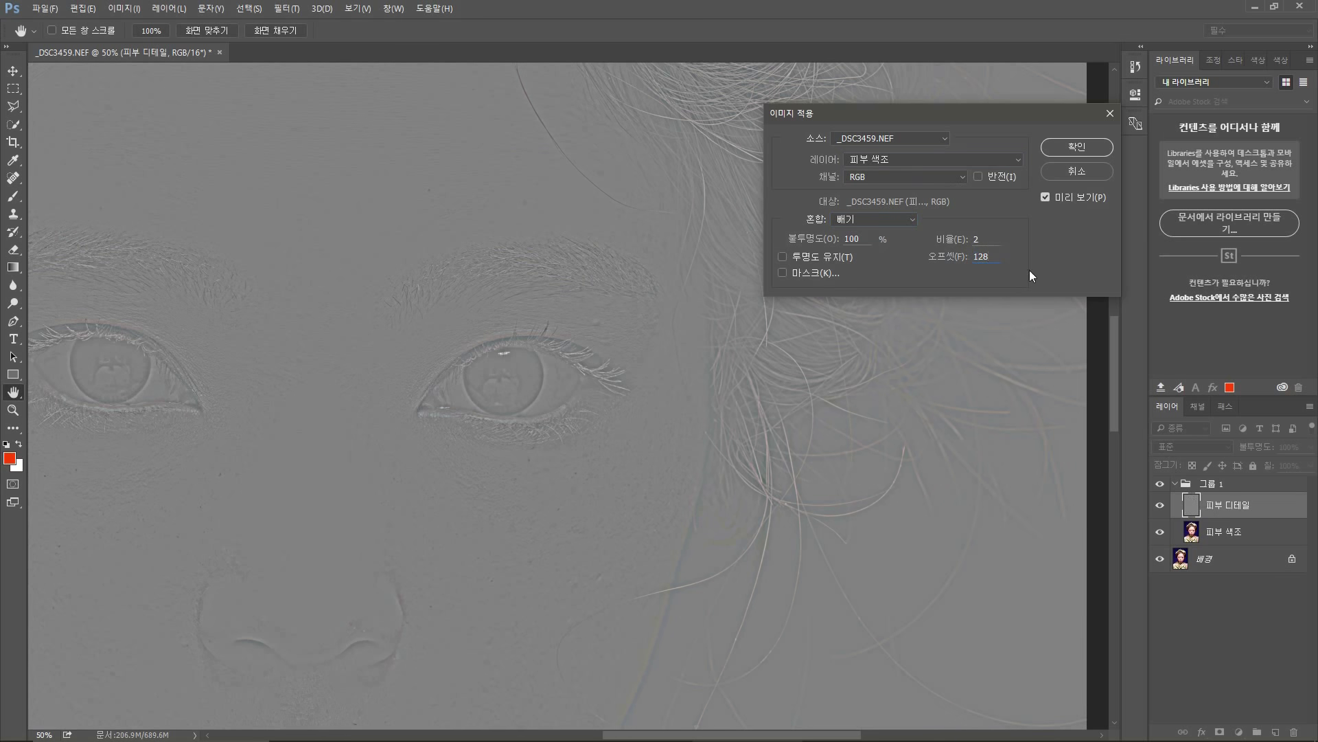
pyautogui.click(1078, 147)
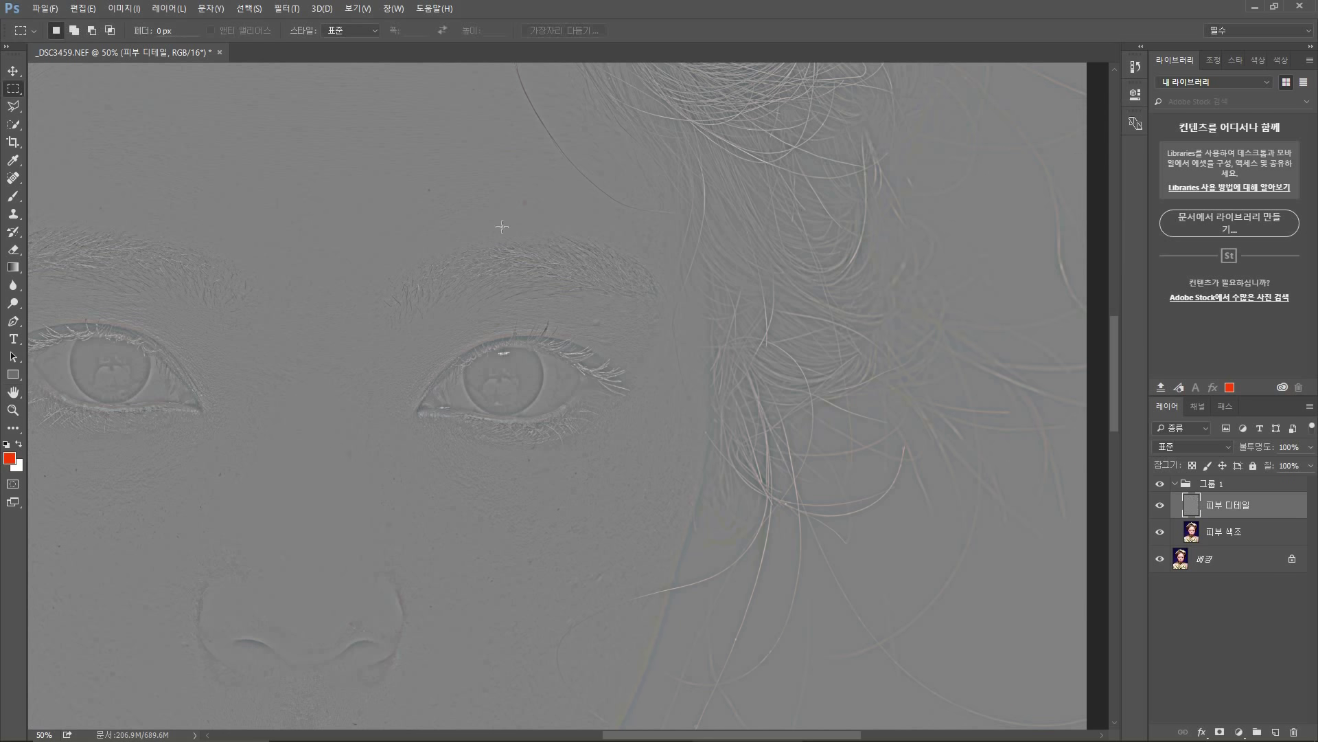
# Examine the gray 피부 디테일 layer from the whole image to close-ups of the lips and flower petals
pyautogui.scroll(-1, 489, 255)
pyautogui.scroll(-2, 488, 255)
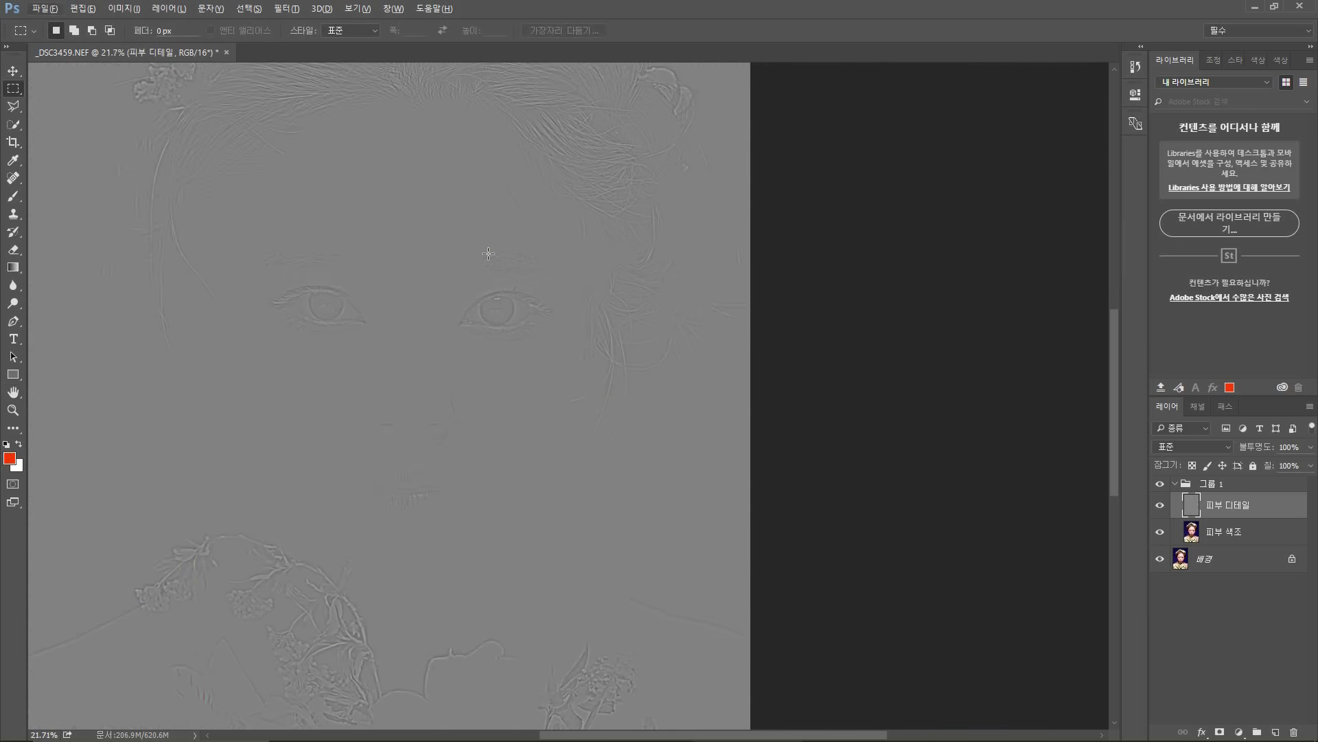
pyautogui.moveTo(415, 314); pyautogui.dragTo(534, 230)
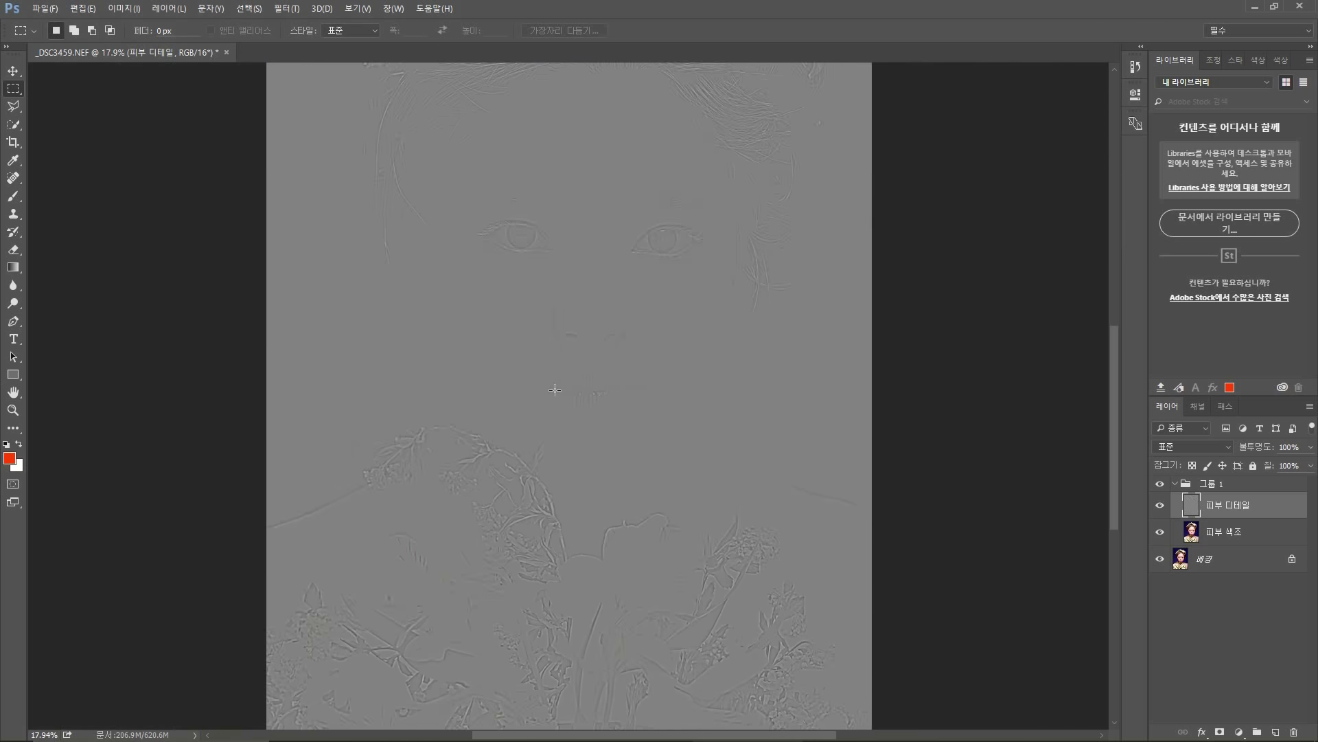
pyautogui.scroll(4, 575, 399)
pyautogui.scroll(3, 576, 399)
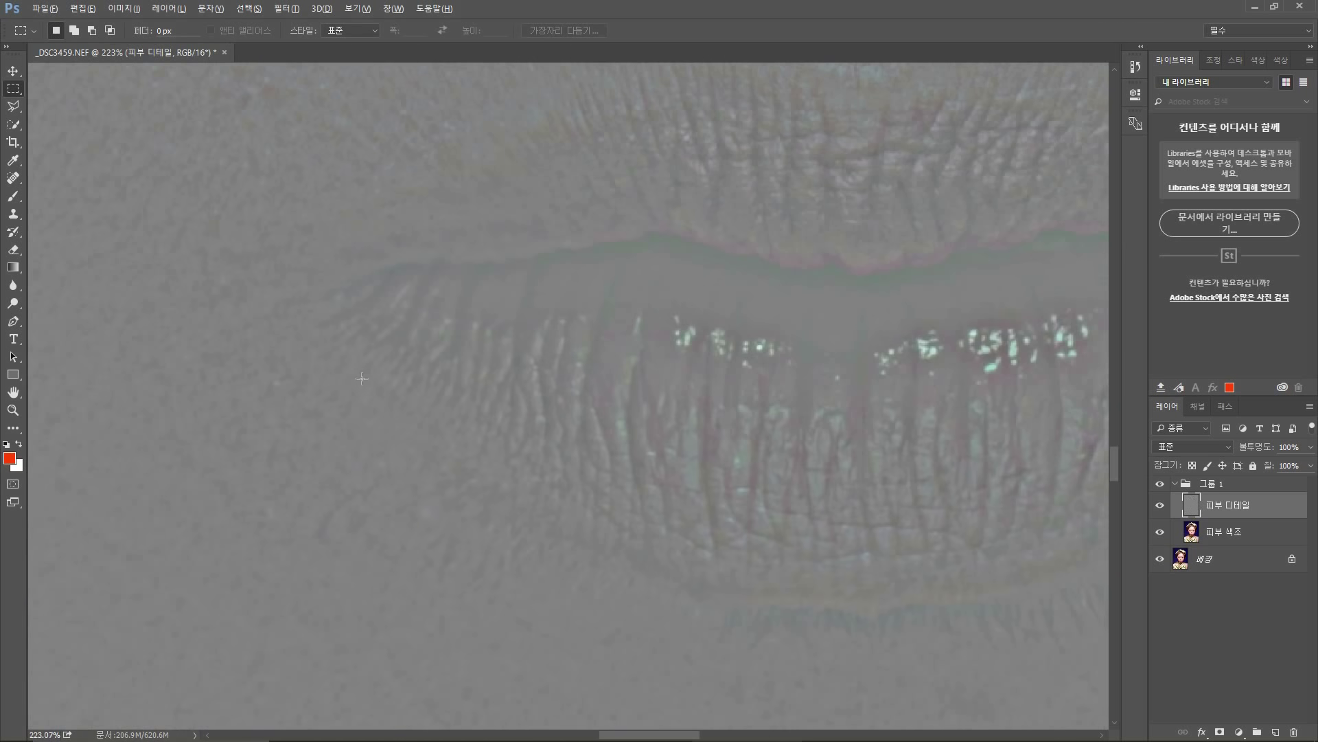
pyautogui.moveTo(404, 181); pyautogui.dragTo(438, 249)
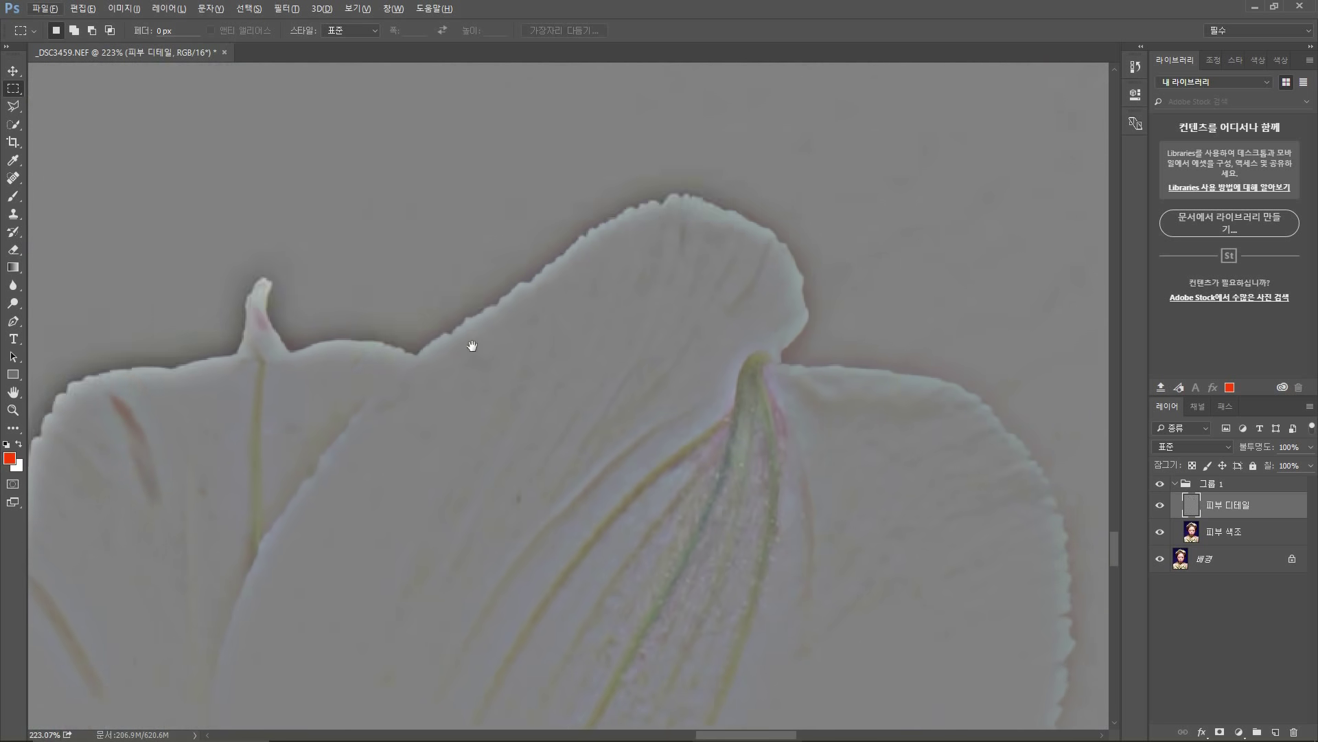
pyautogui.scroll(-1, 588, 268)
pyautogui.scroll(-8, 596, 266)
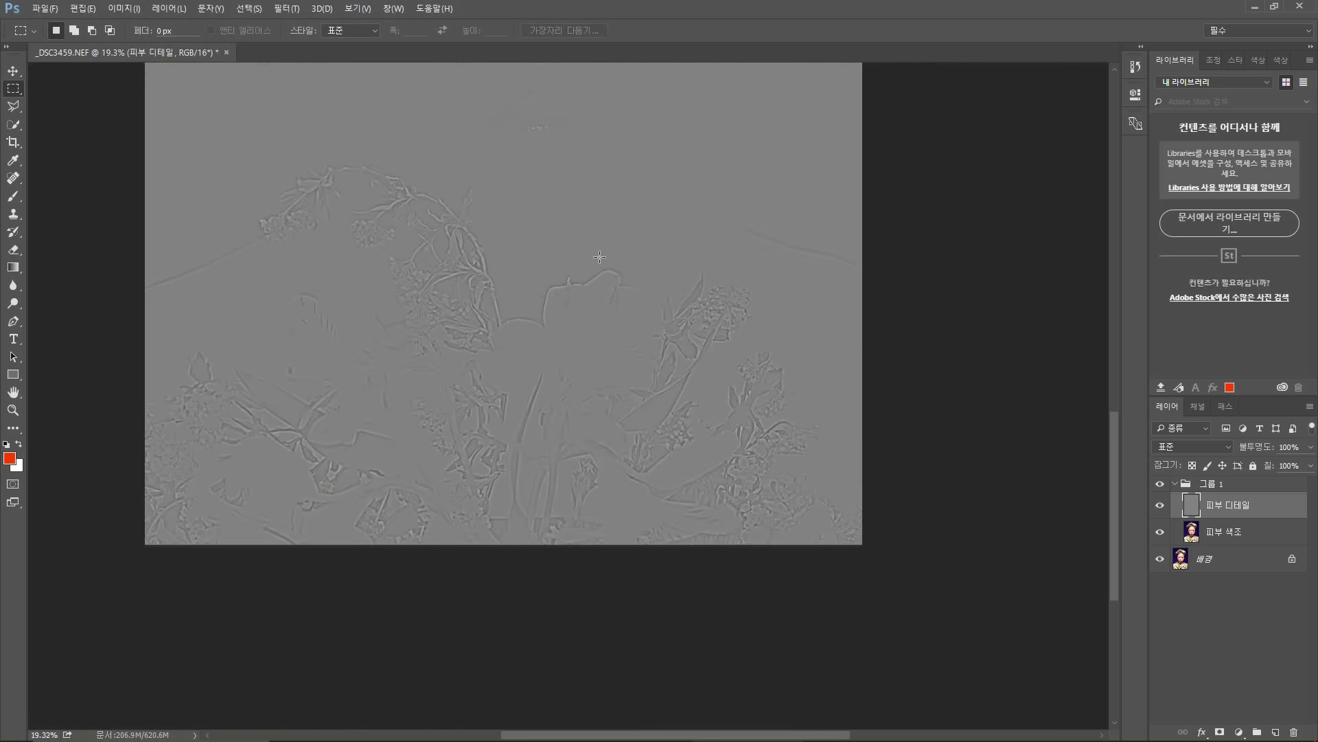
pyautogui.moveTo(579, 180); pyautogui.dragTo(593, 398)
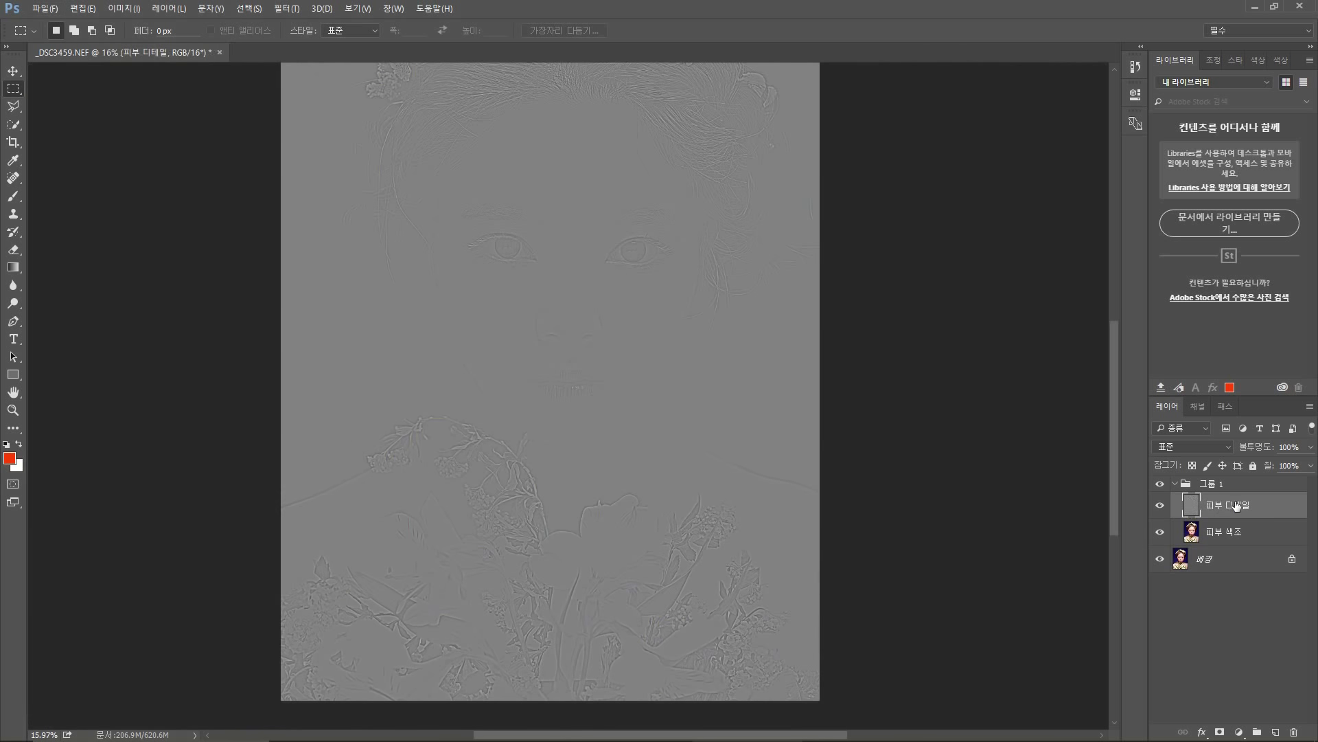
# Set the 피부 디테일 layer's blending mode to 선형 라이트 (Linear Light)
pyautogui.click(1227, 446)
pyautogui.press('Escape')
pyautogui.click(1226, 447)
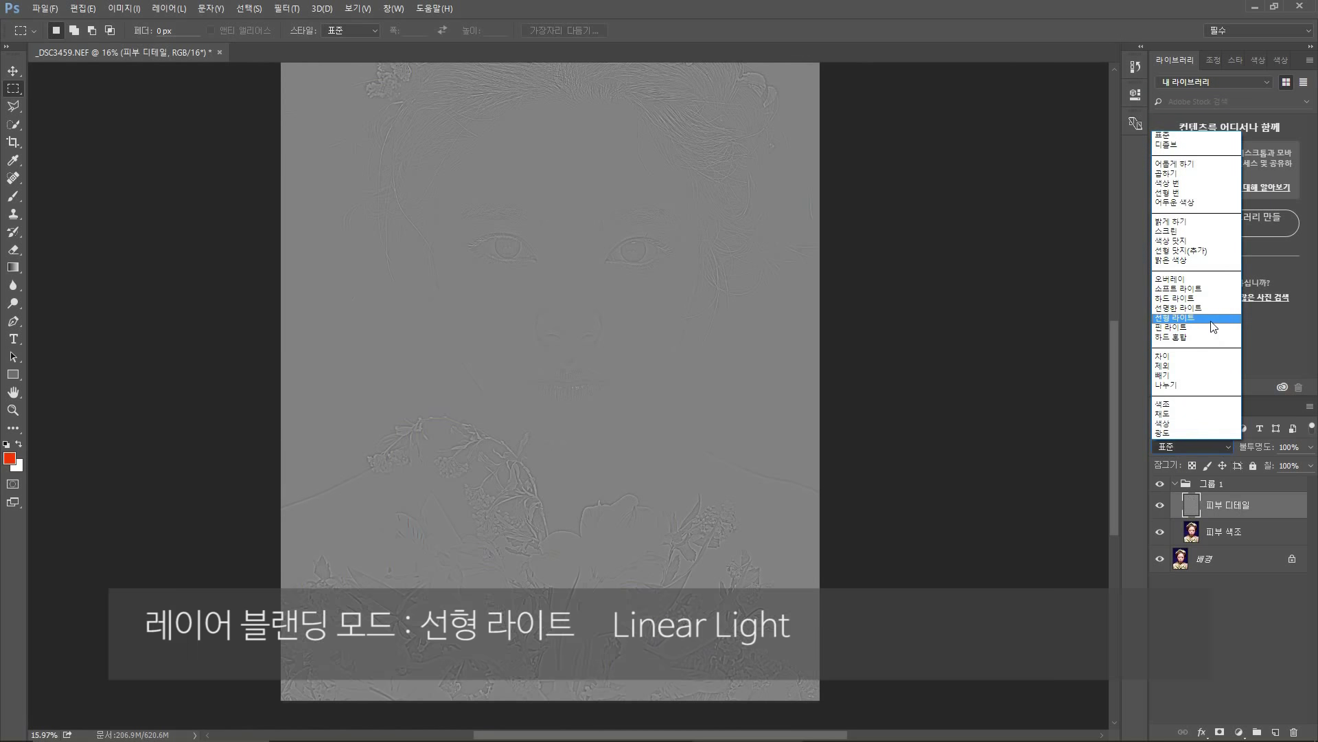
pyautogui.click(1213, 321)
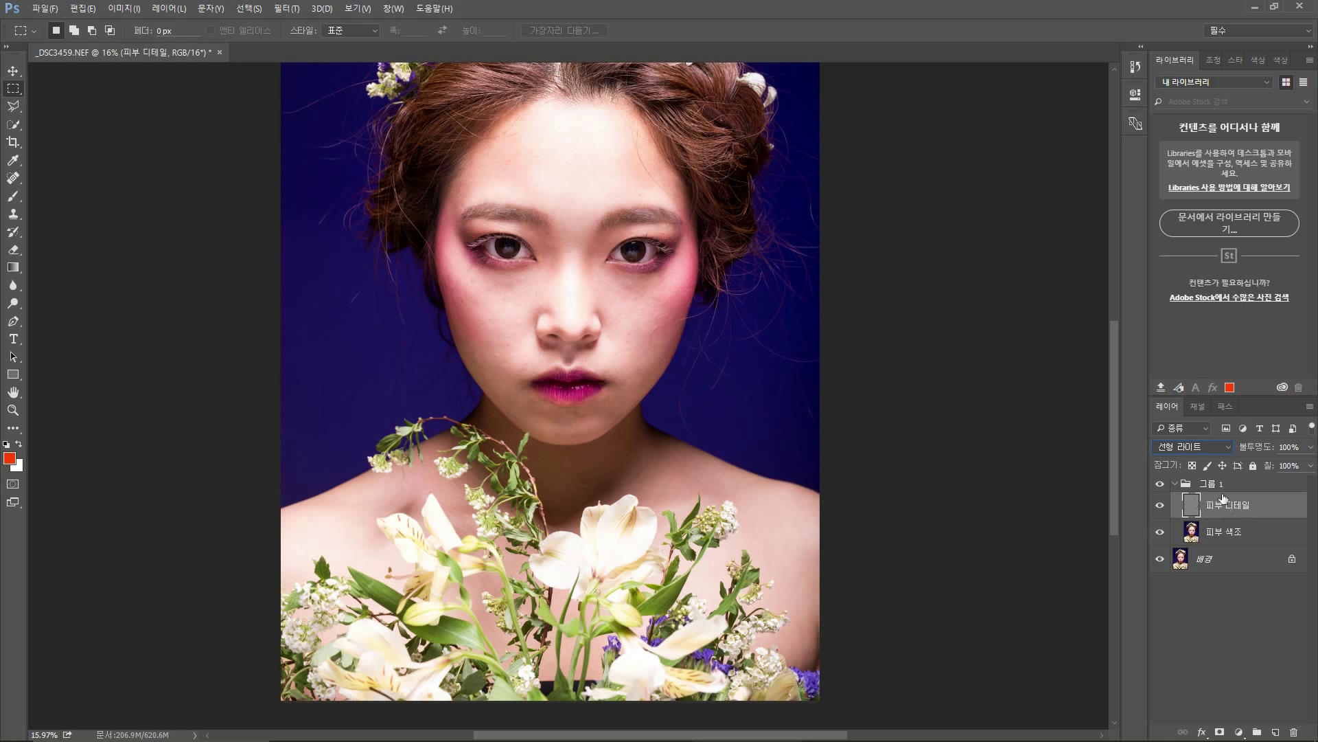
# Inspect the 피부 색조 and 피부 디테일 layers separately on the face by toggling layer visibility
pyautogui.click(1231, 535)
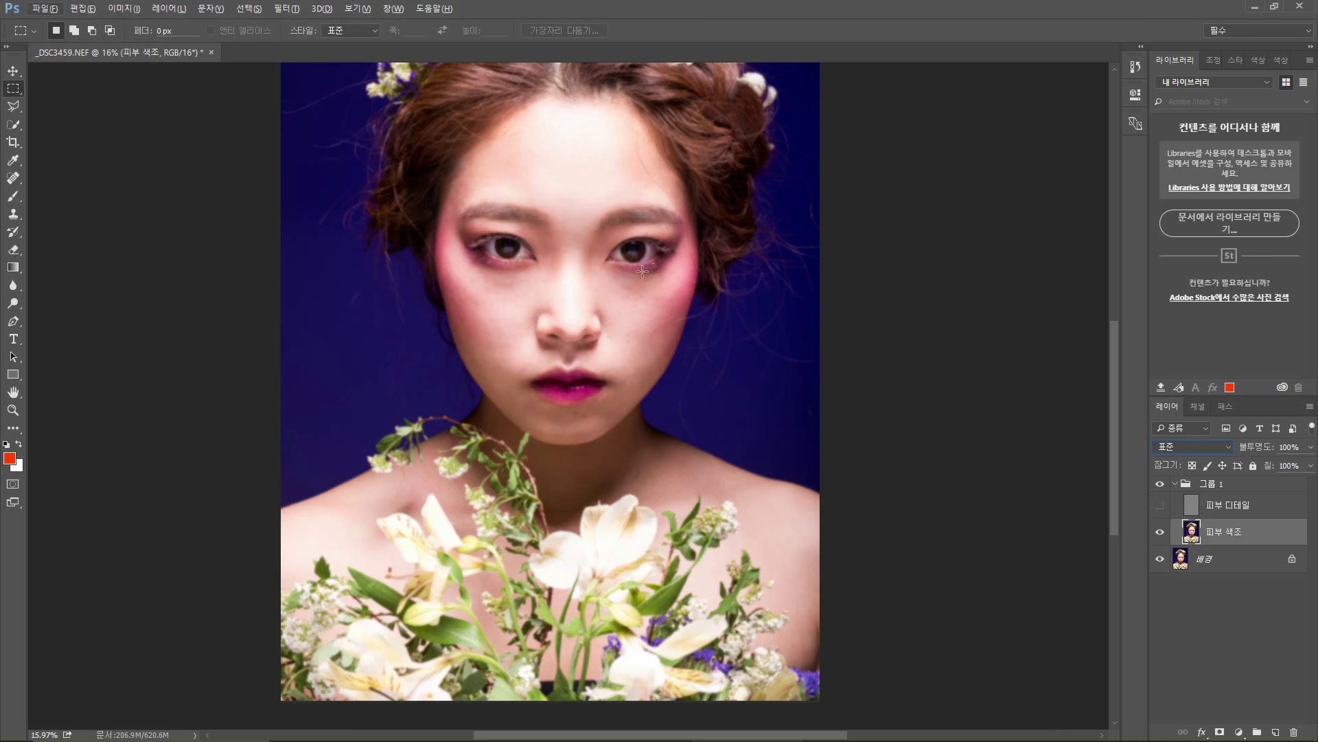
pyautogui.scroll(3, 629, 253)
pyautogui.scroll(2, 628, 253)
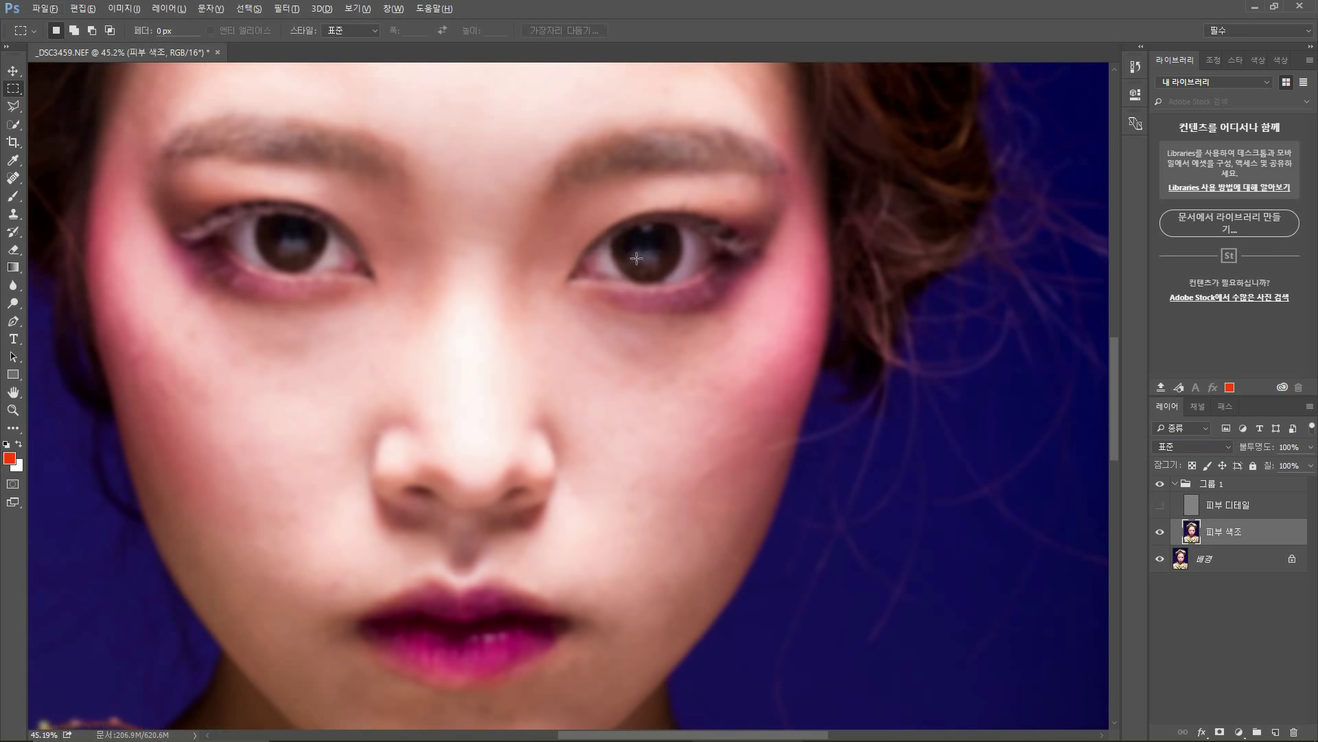
pyautogui.click(1161, 532)
pyautogui.click(1161, 505)
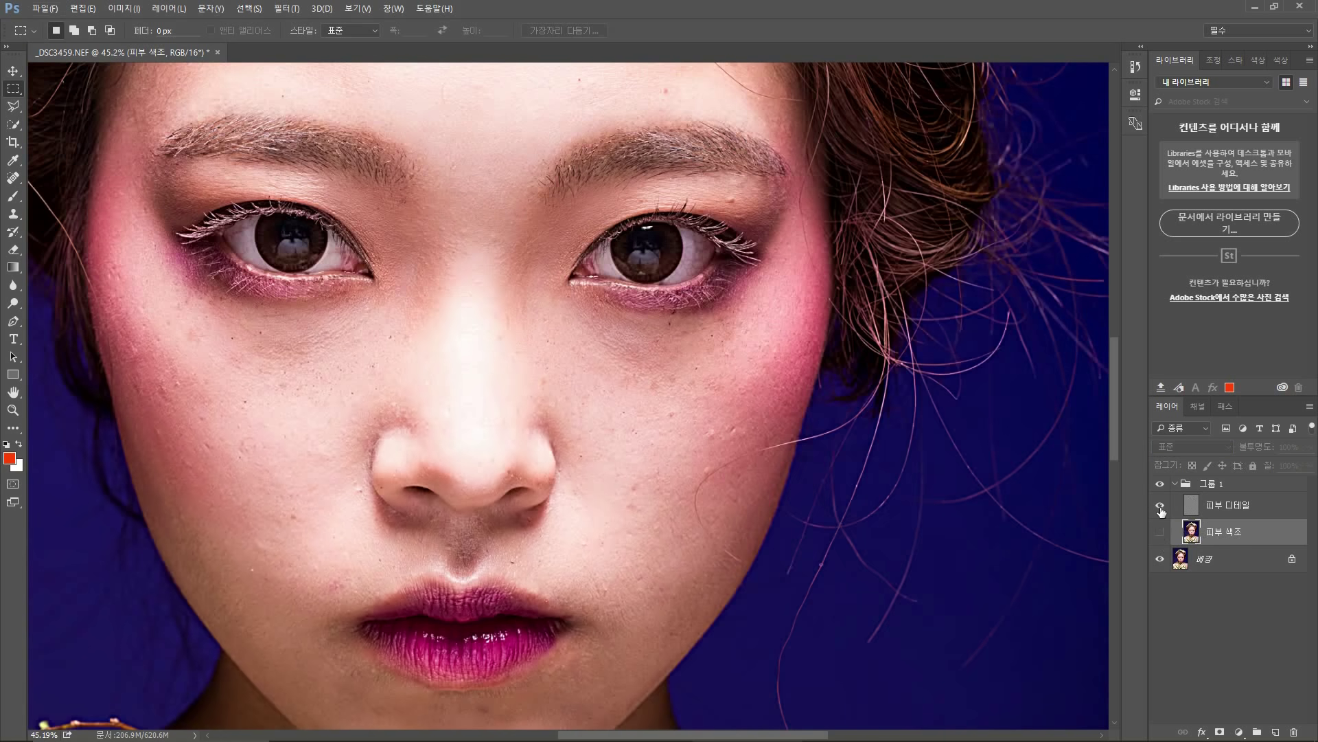
pyautogui.click(1206, 506)
pyautogui.click(1161, 558)
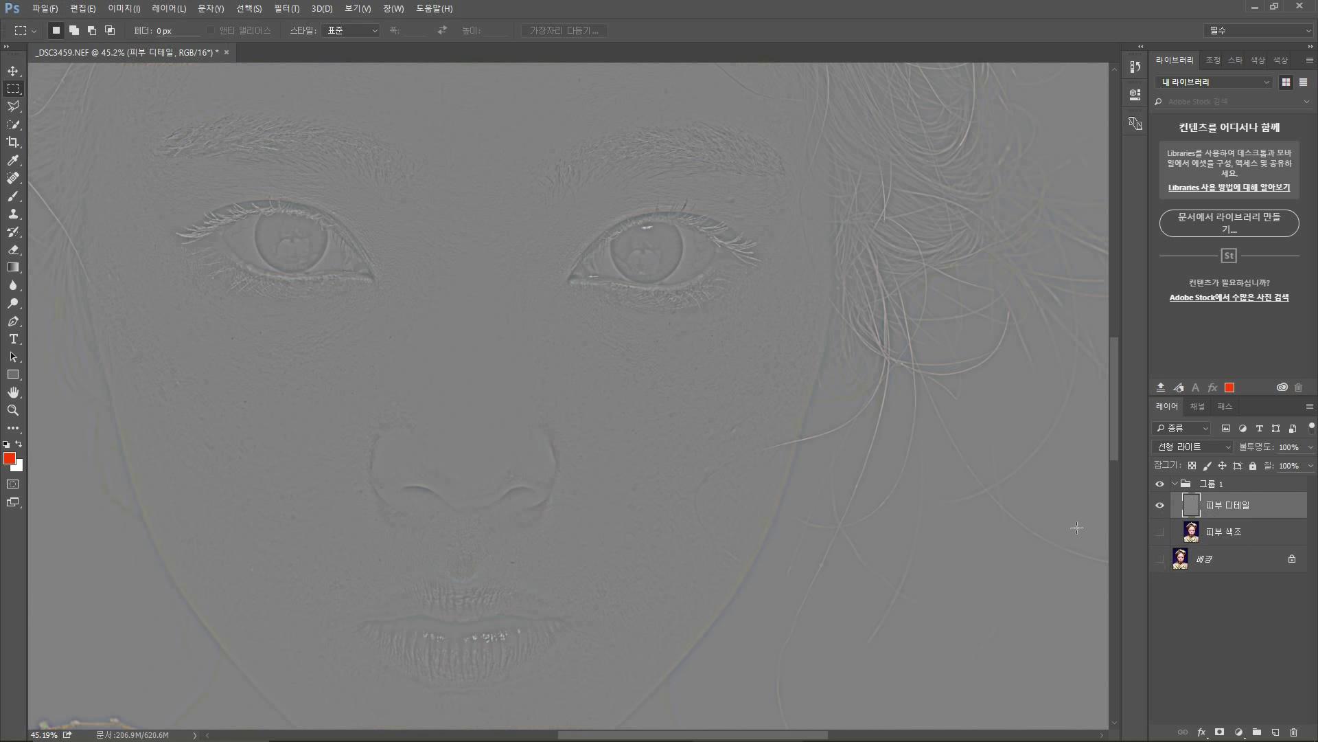
pyautogui.click(1160, 559)
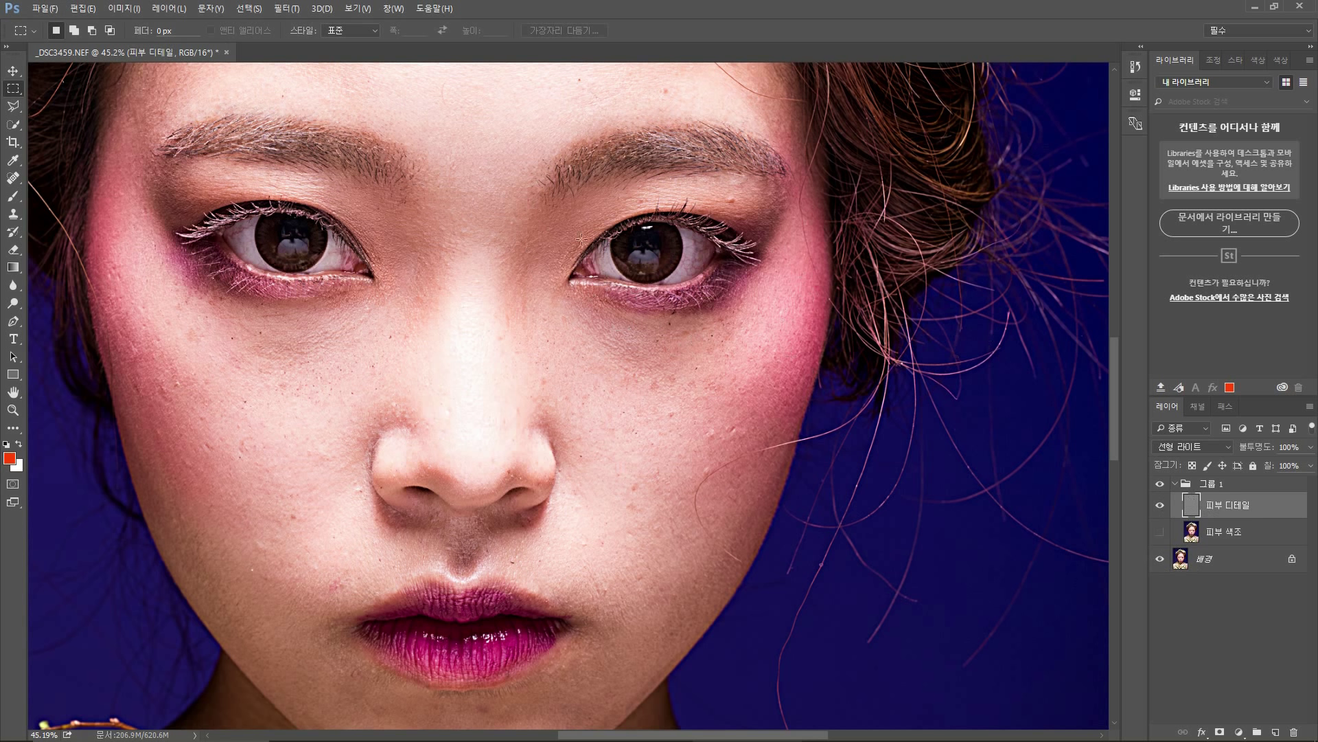
# Show the 피부 색조 layer again and make the 피부 디테일 layer active
pyautogui.click(1159, 532)
pyautogui.click(1215, 534)
pyautogui.click(1223, 506)
pyautogui.click(1229, 533)
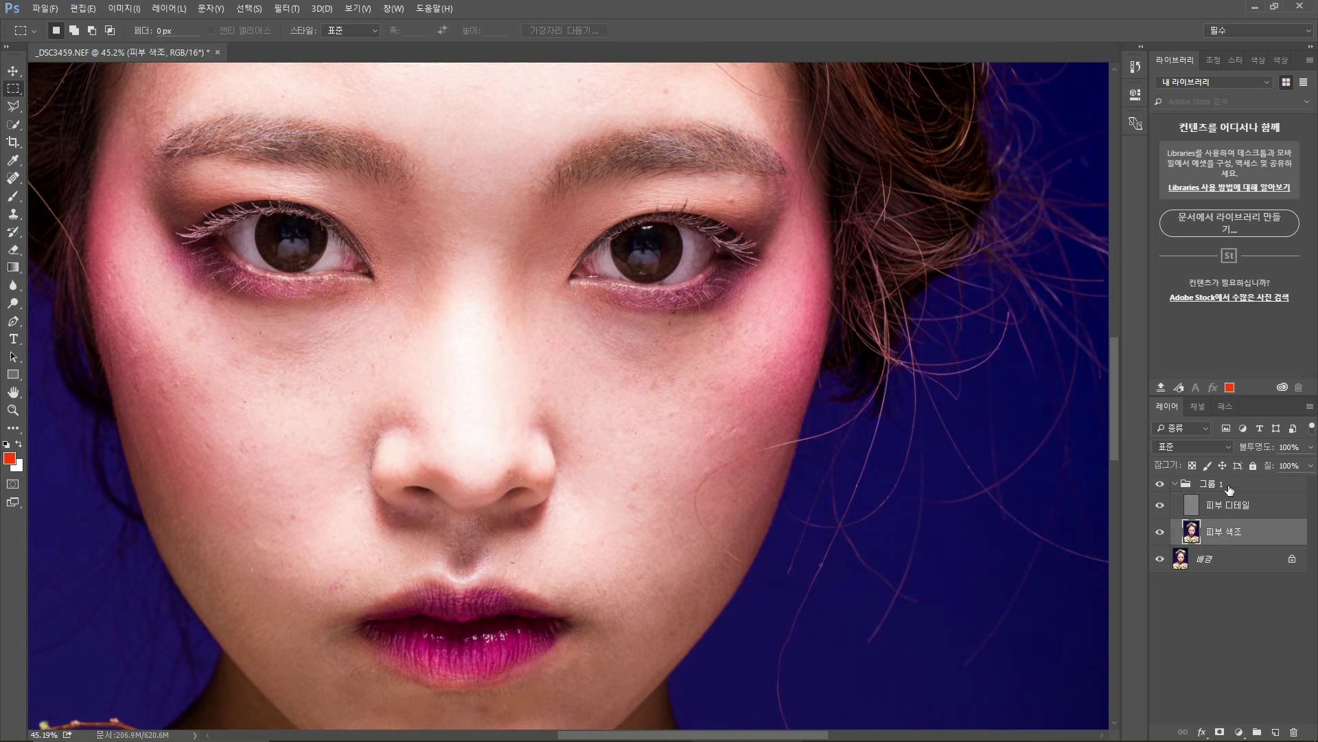
pyautogui.click(1226, 507)
pyautogui.hotkey('shift', 'alt', 'j')
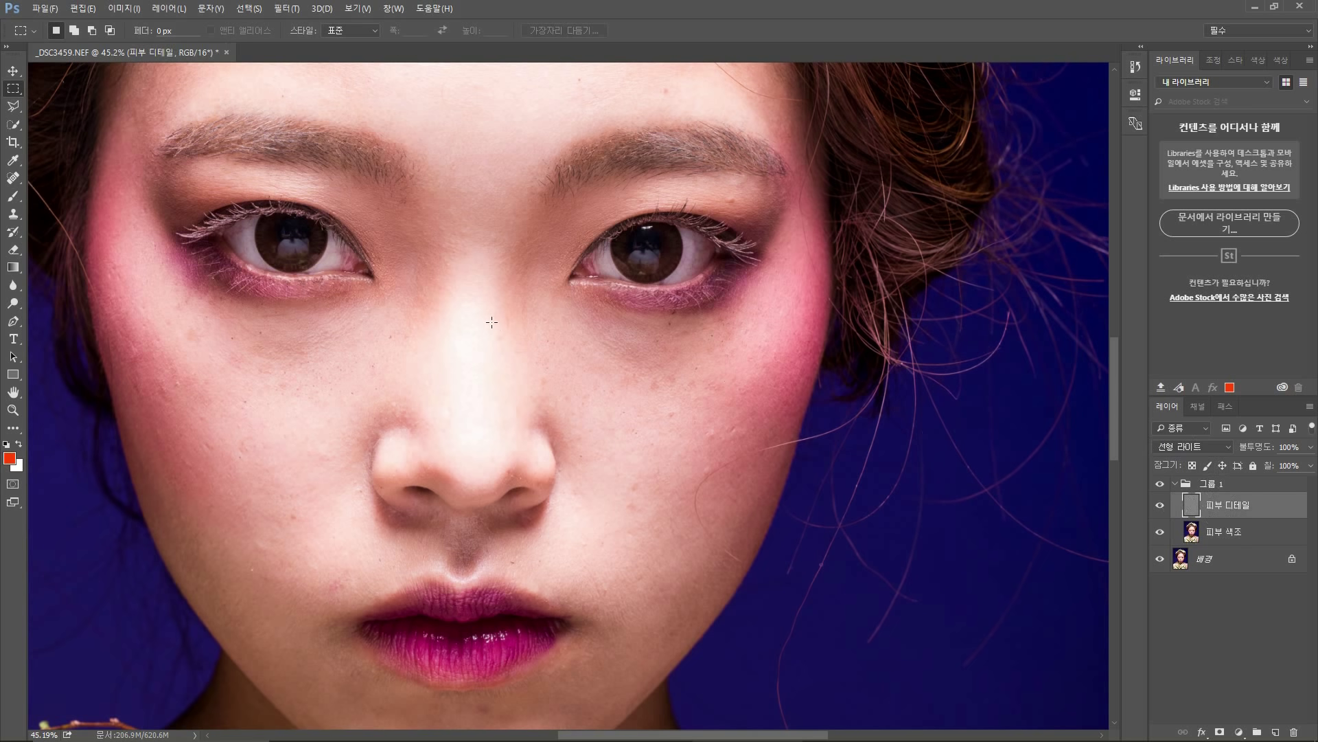
# Compare the portrait with and without 그룹 1, on the whole face and on the eye at 100% zoom
pyautogui.scroll(-3, 838, 455)
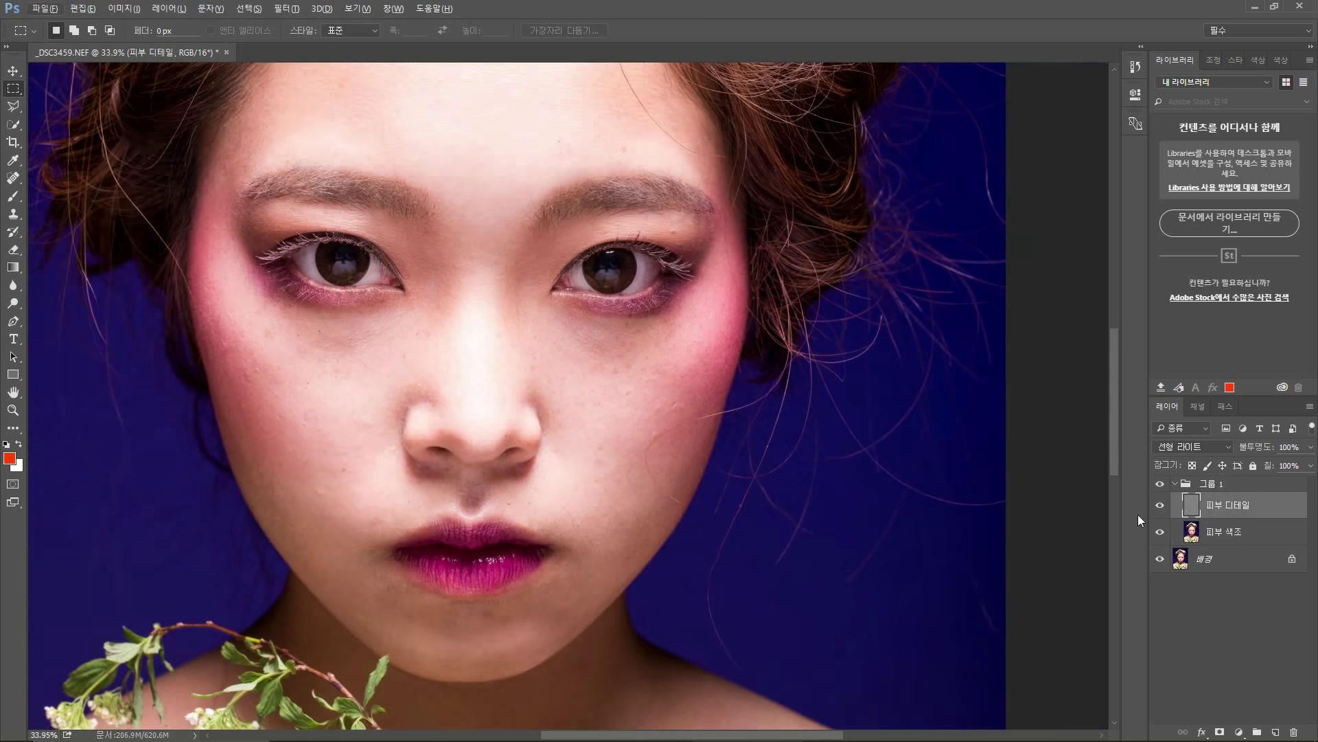
pyautogui.click(1160, 486)
pyautogui.click(1160, 484)
pyautogui.scroll(3, 672, 228)
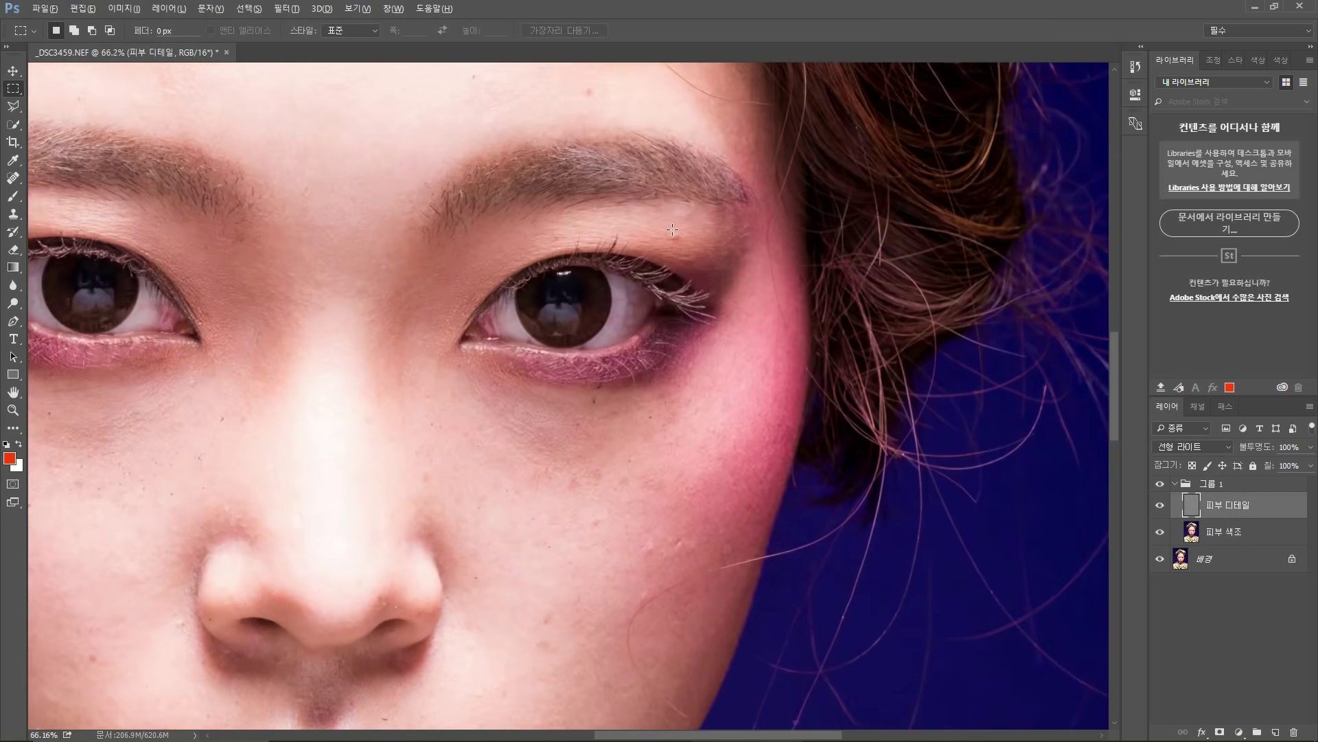
pyautogui.scroll(2, 672, 228)
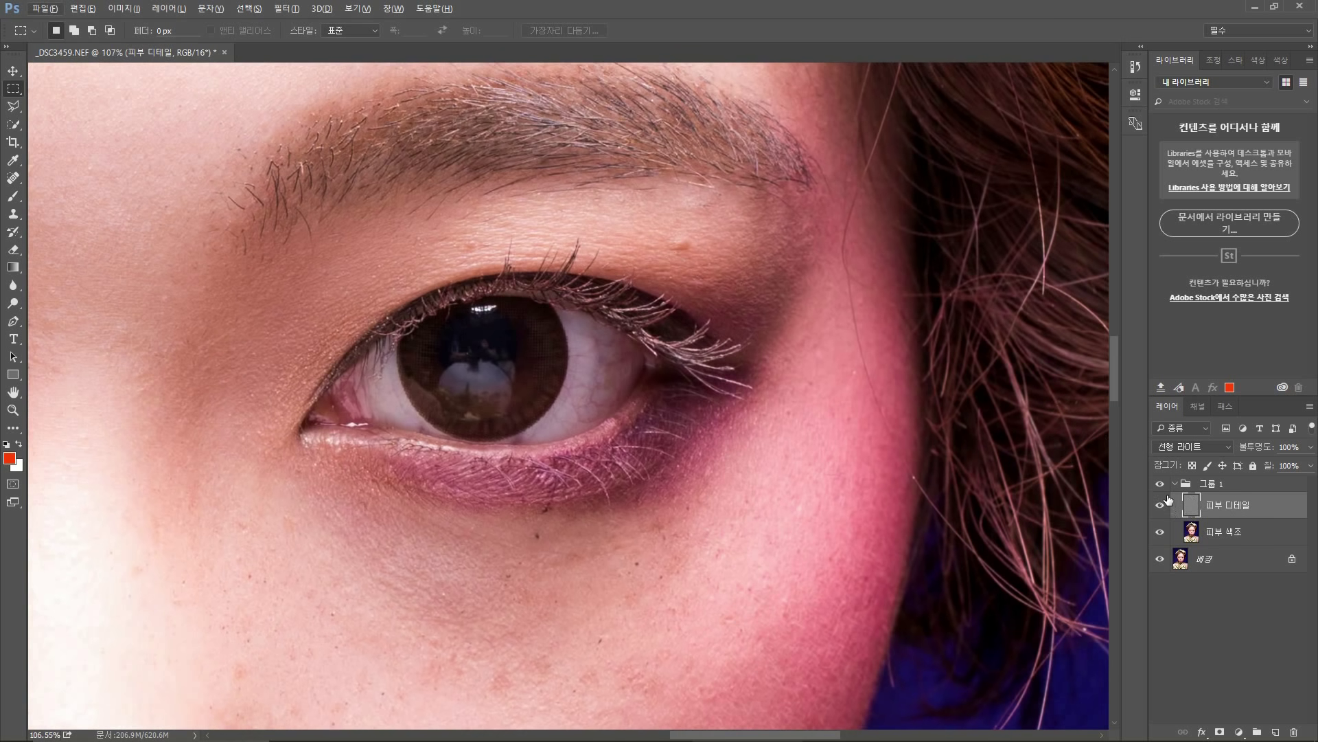
pyautogui.hotkey('ctrl', '1')
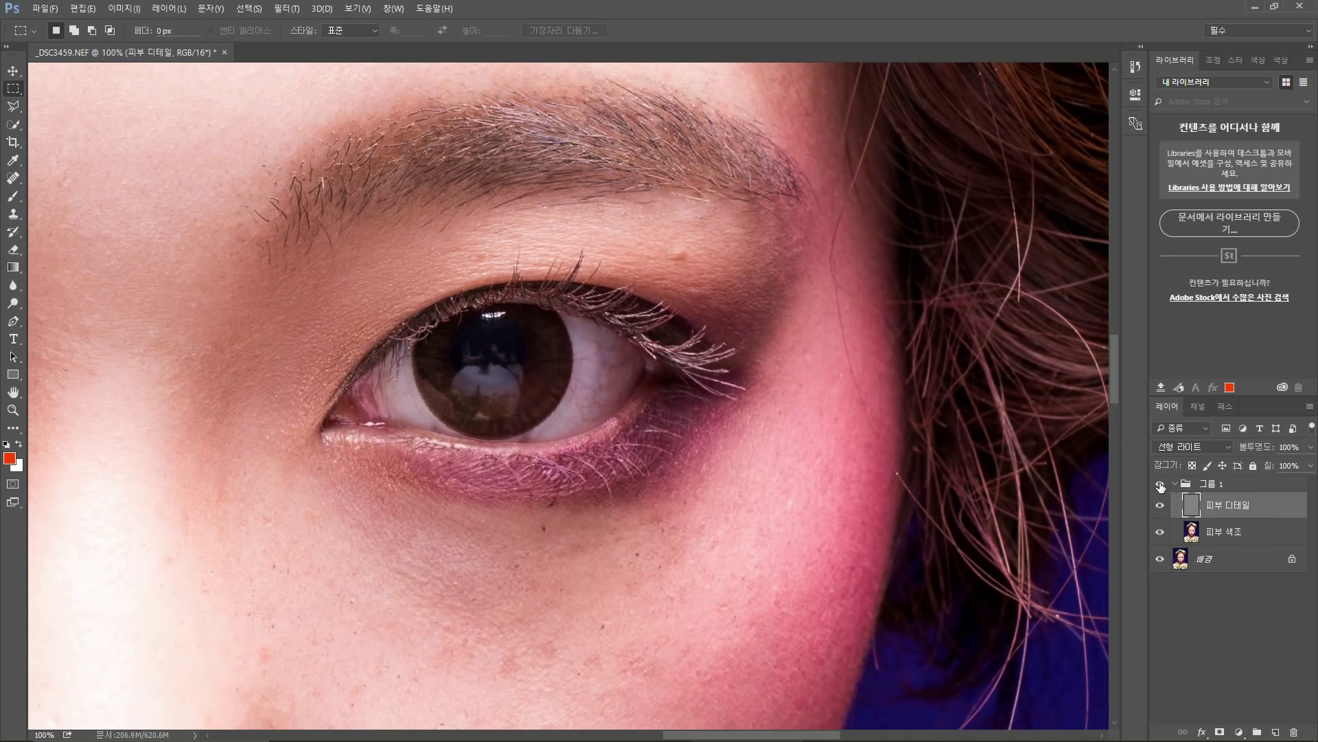
pyautogui.click(1160, 484)
pyautogui.click(1160, 485)
pyautogui.scroll(-5, 565, 316)
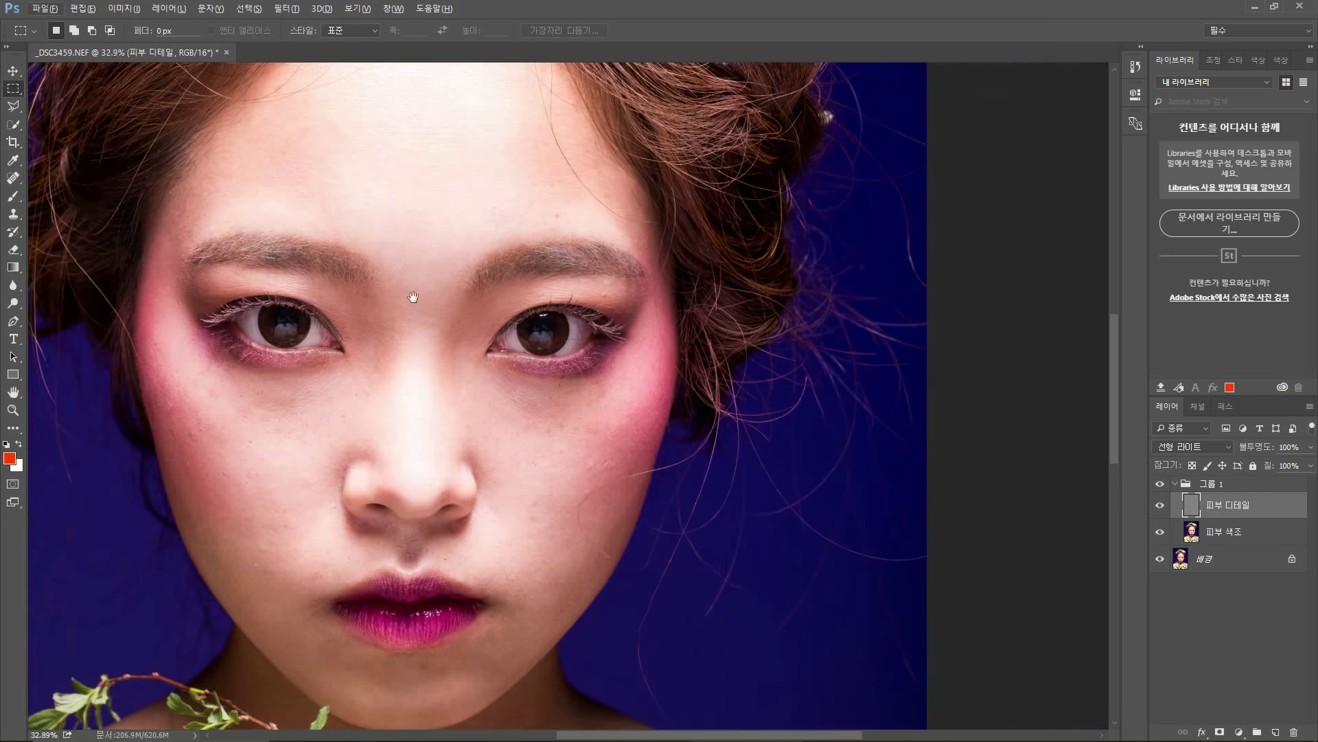
pyautogui.moveTo(413, 297); pyautogui.dragTo(653, 302)
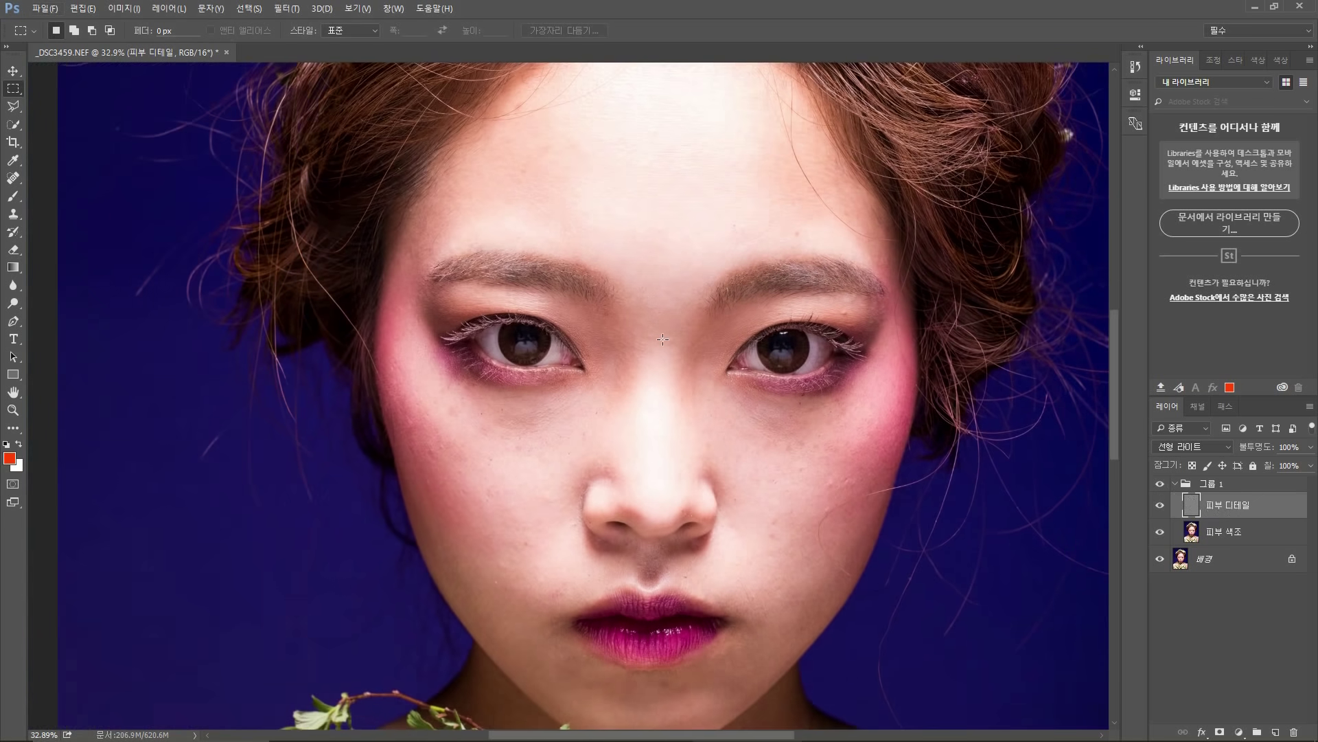
pyautogui.scroll(-1, 663, 339)
pyautogui.moveTo(662, 361); pyautogui.dragTo(602, 364)
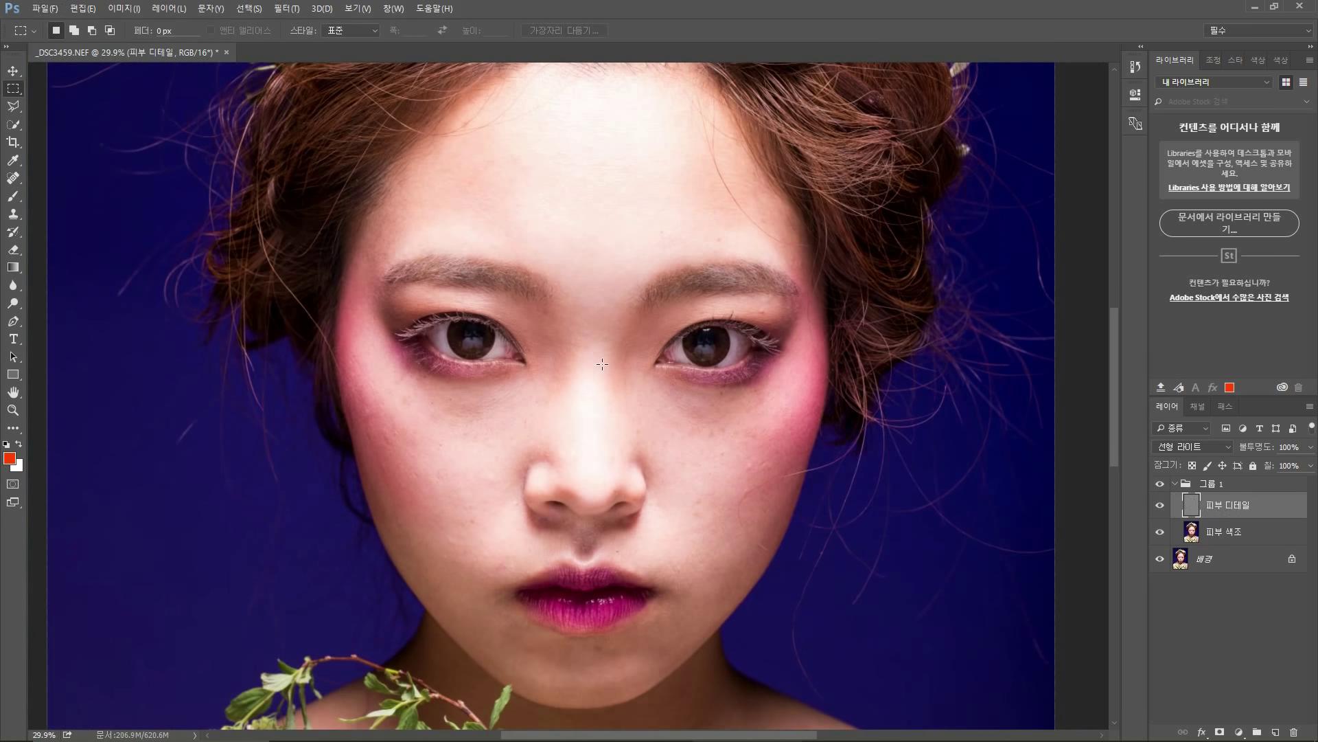
# Lasso the left cheek under the eye on the 피부 색조 layer with a 40 px feather and preview it in Quick Mask
pyautogui.moveTo(15, 107); pyautogui.dragTo(76, 109)
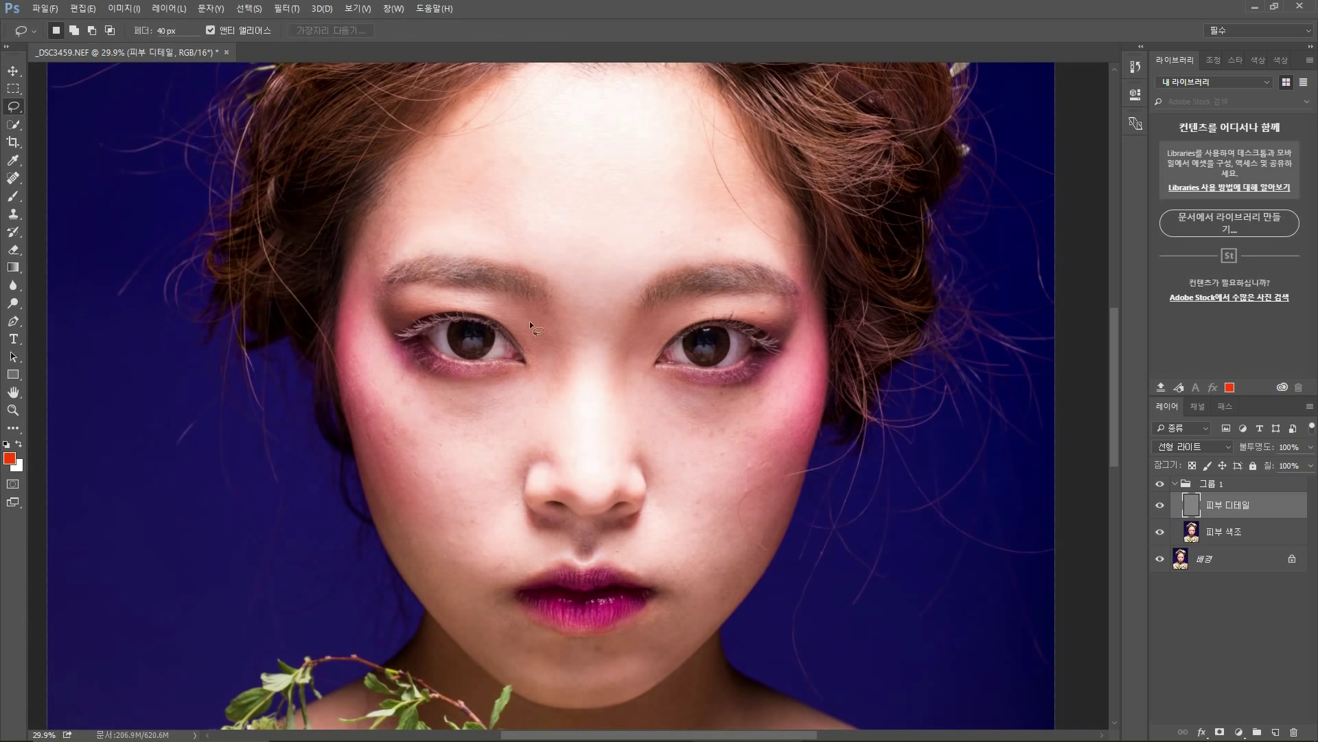
pyautogui.scroll(-1, 494, 289)
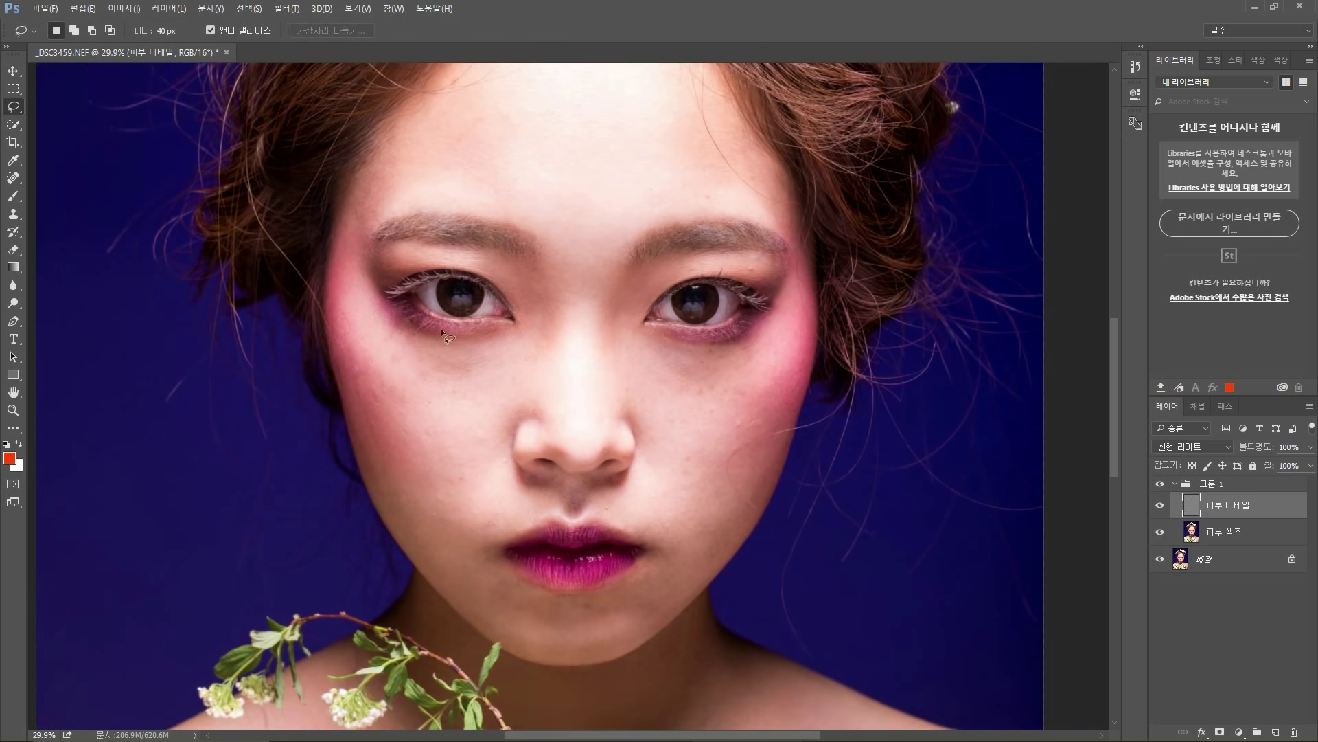
pyautogui.click(1238, 536)
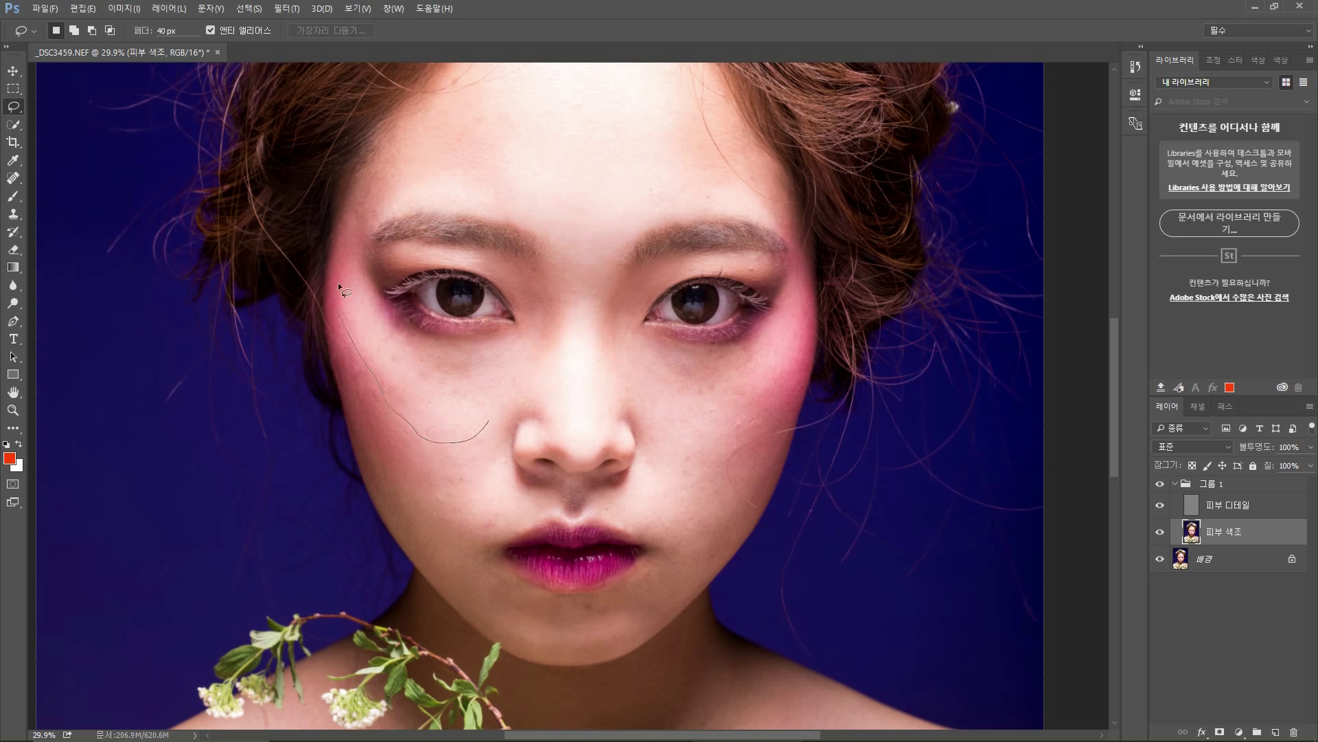
pyautogui.moveTo(500, 404); pyautogui.dragTo(482, 431)
pyautogui.click(13, 484)
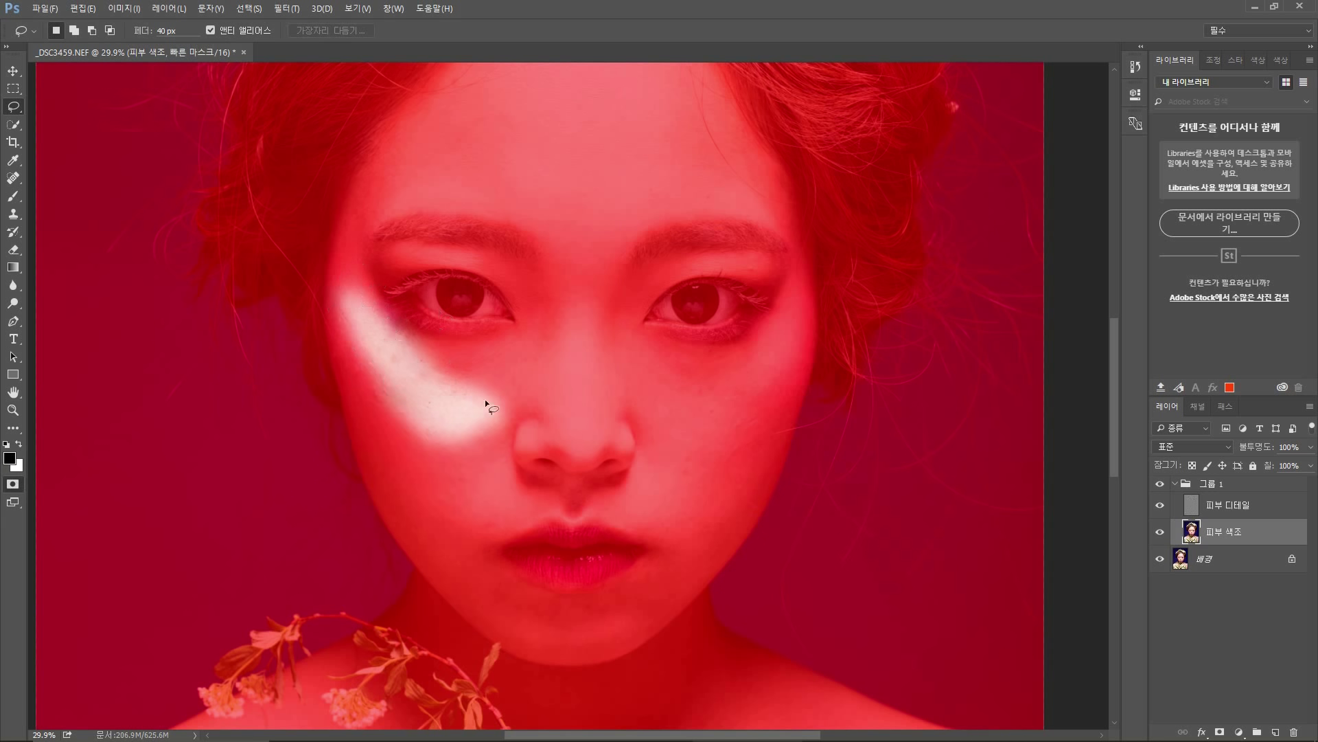
# Try the cheek Lasso selection with a 100 px feather, preview it in Quick Mask and deselect it
pyautogui.doubleClick(160, 30)
pyautogui.write('100')
pyautogui.click(12, 483)
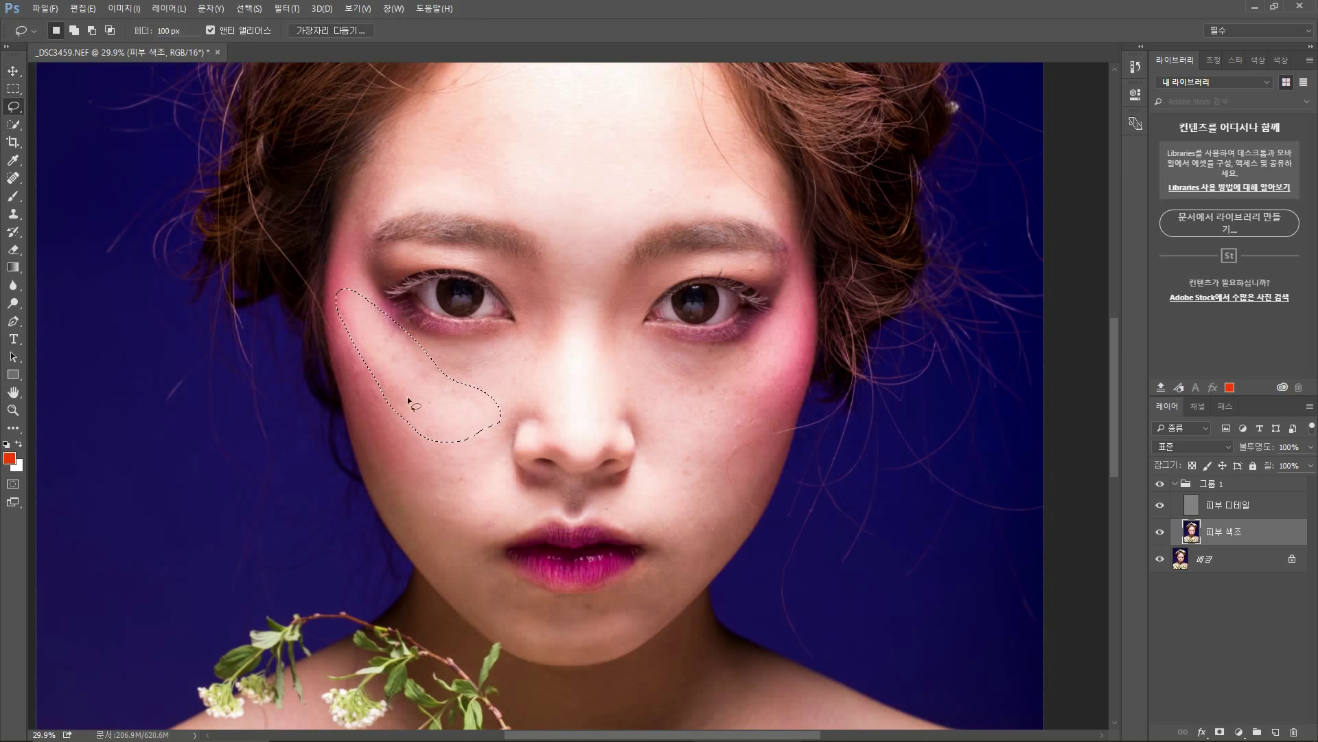
pyautogui.moveTo(484, 422)
pyautogui.mouseDown()
pyautogui.moveTo(403, 406)
pyautogui.moveTo(432, 357)
pyautogui.moveTo(483, 431)
pyautogui.mouseUp()
pyautogui.click(15, 485)
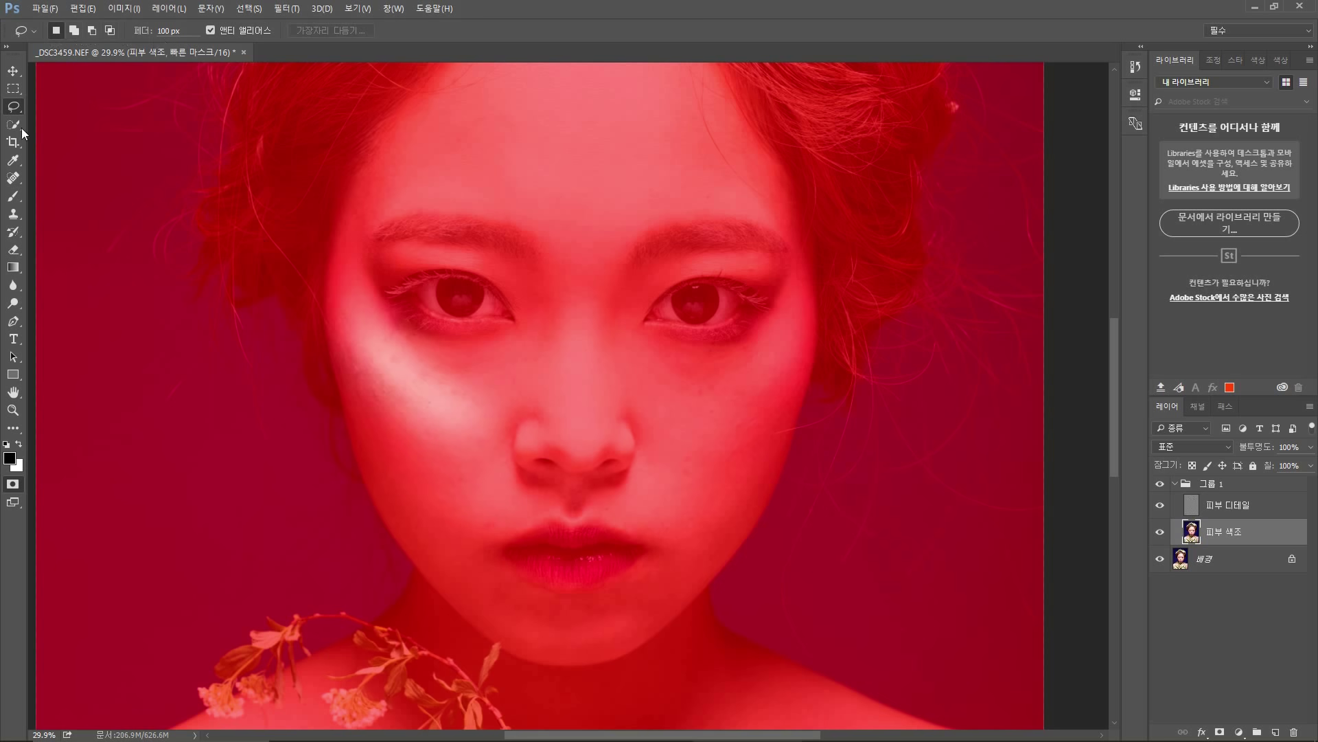
pyautogui.click(13, 483)
pyautogui.hotkey('ctrl', 'd')
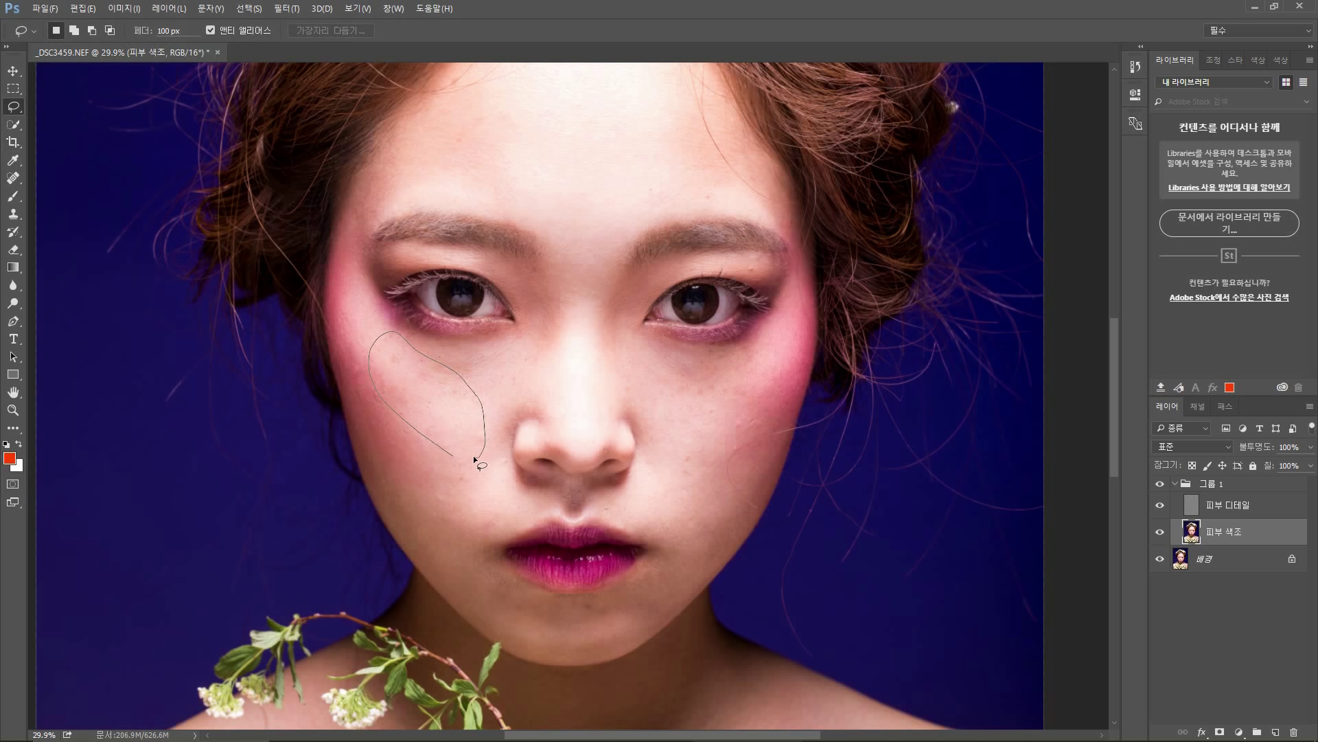
# Try a Lasso selection under the left eye with a 10 px feather and preview it in Quick Mask
pyautogui.moveTo(473, 456); pyautogui.dragTo(458, 455)
pyautogui.hotkey('ctrl', 'd')
pyautogui.click(167, 30)
pyautogui.click(14, 485)
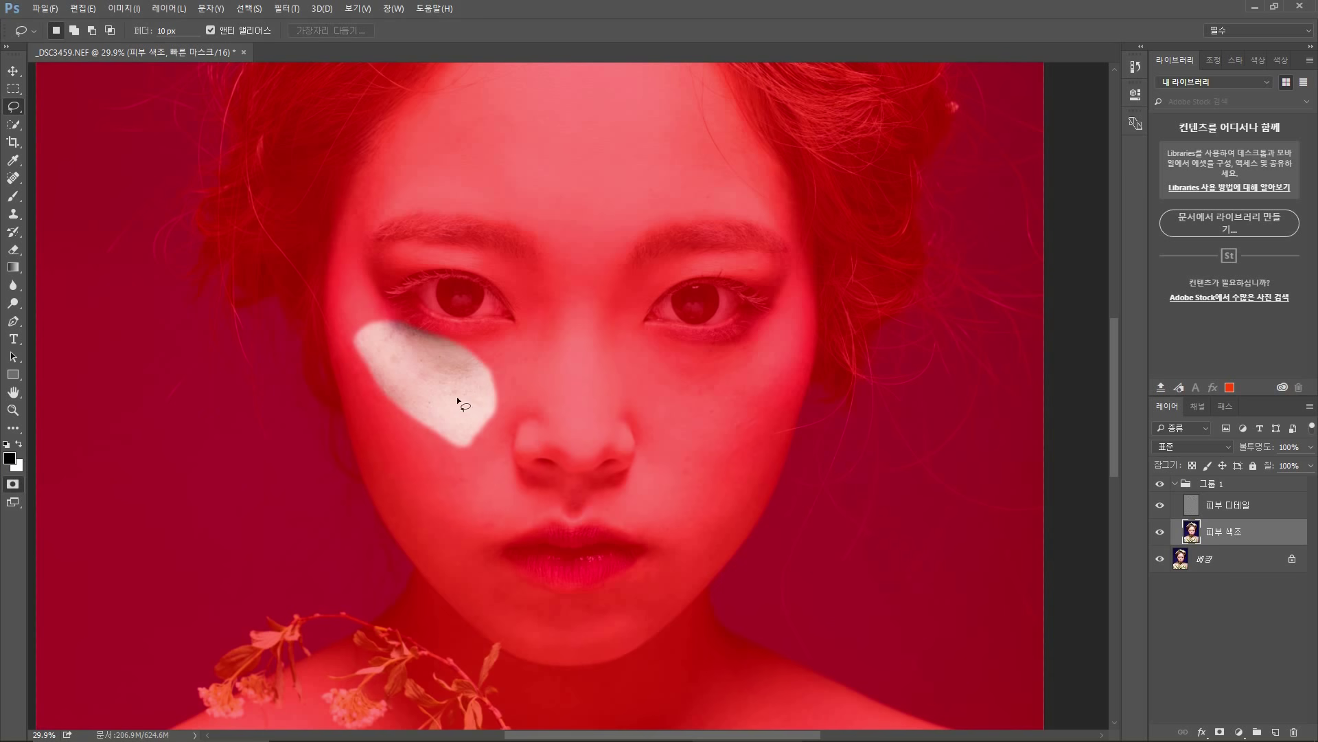
pyautogui.press('q')
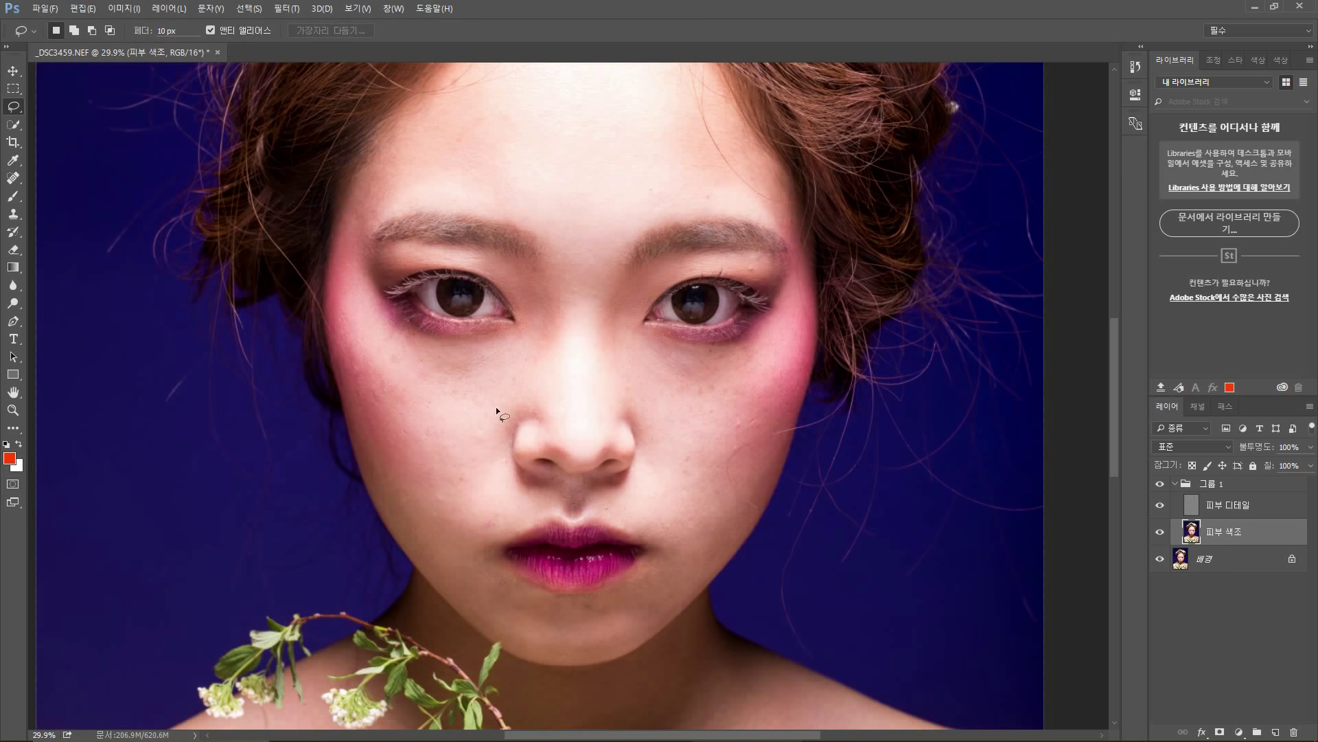
# Set the Lasso feather to 40 px, reselect the left cheek under the eye and check it in Quick Mask
pyautogui.moveTo(491, 431); pyautogui.dragTo(494, 435)
pyautogui.moveTo(492, 425); pyautogui.dragTo(406, 360)
pyautogui.click(166, 30)
pyautogui.moveTo(410, 445)
pyautogui.mouseDown()
pyautogui.moveTo(490, 357)
pyautogui.moveTo(524, 390)
pyautogui.mouseUp()
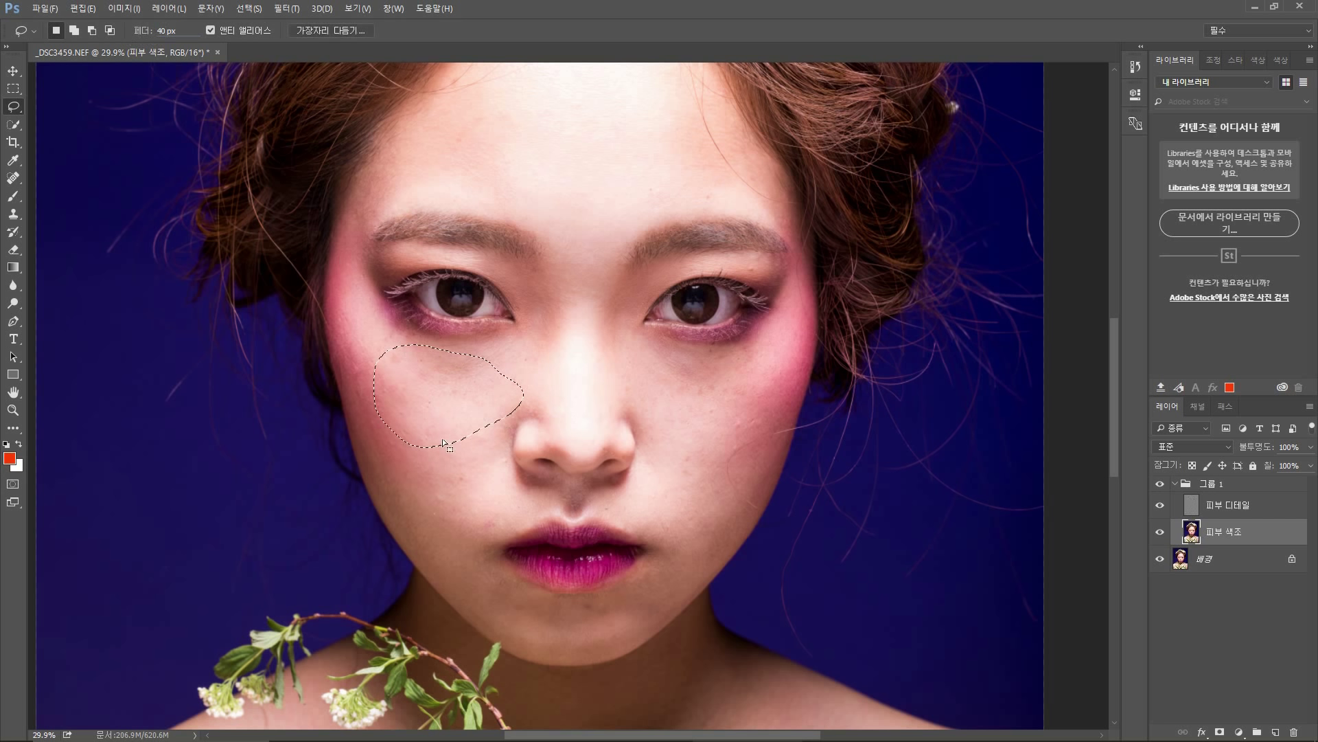
pyautogui.click(12, 483)
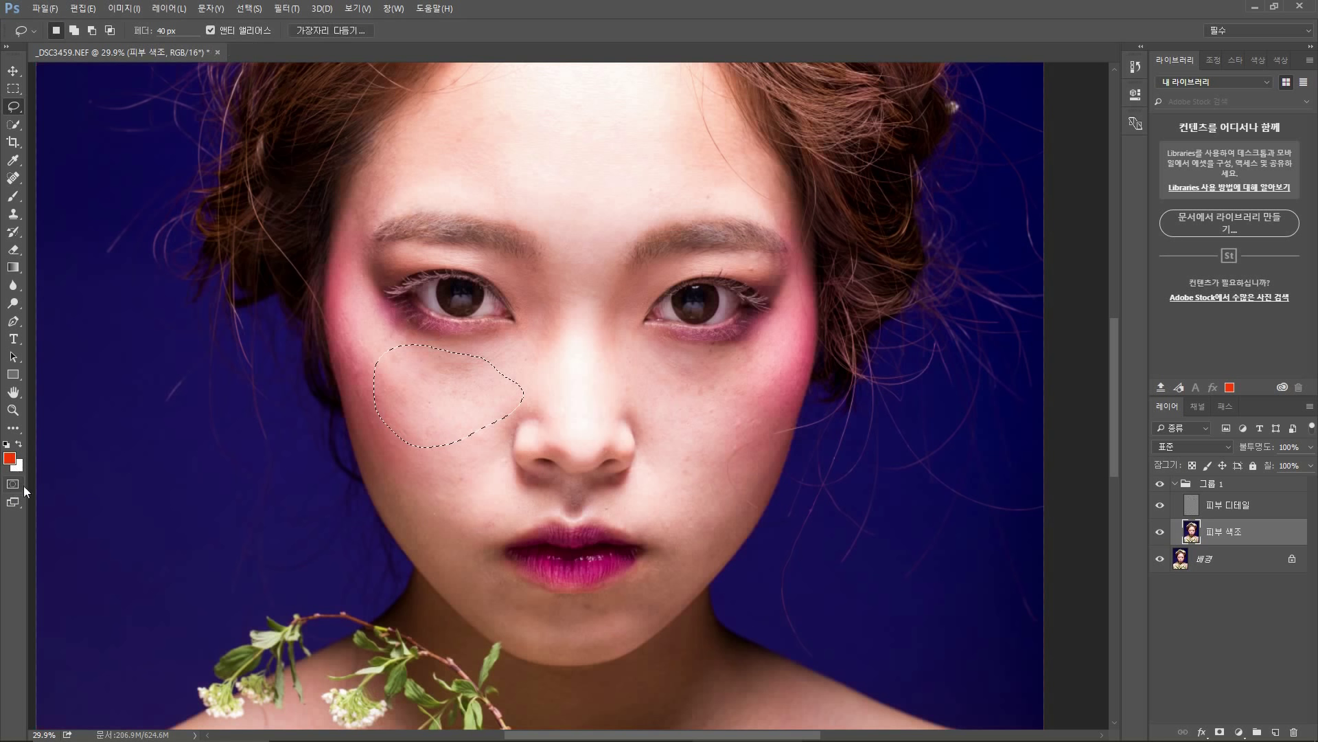
pyautogui.click(13, 484)
# Lasso the outer left cheek beside the eye on the 피부 색조 layer and open Gaussian Blur for the selection
pyautogui.moveTo(438, 427)
pyautogui.mouseDown()
pyautogui.moveTo(383, 392)
pyautogui.moveTo(342, 295)
pyautogui.mouseUp()
pyautogui.moveTo(420, 341)
pyautogui.mouseDown()
pyautogui.moveTo(466, 378)
pyautogui.moveTo(470, 409)
pyautogui.moveTo(447, 420)
pyautogui.moveTo(413, 398)
pyautogui.mouseUp()
pyautogui.click(286, 8)
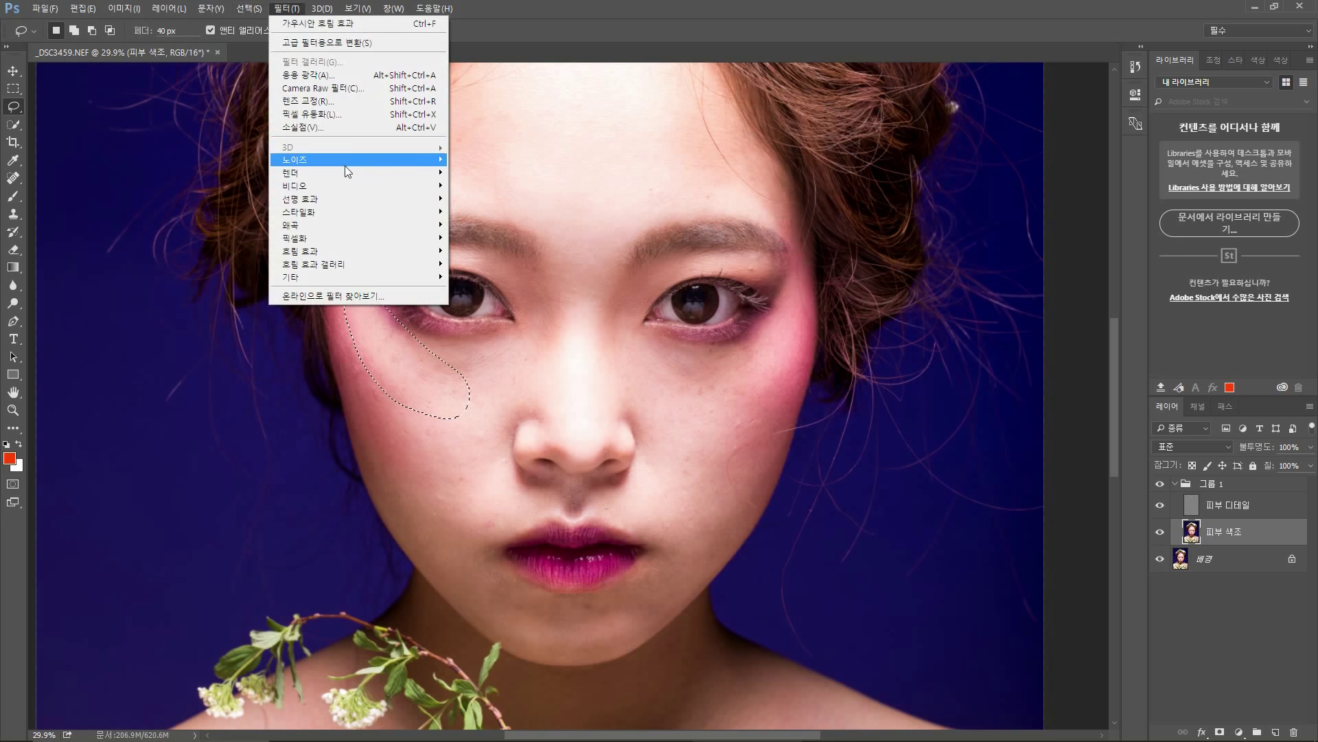
pyautogui.moveTo(369, 245)
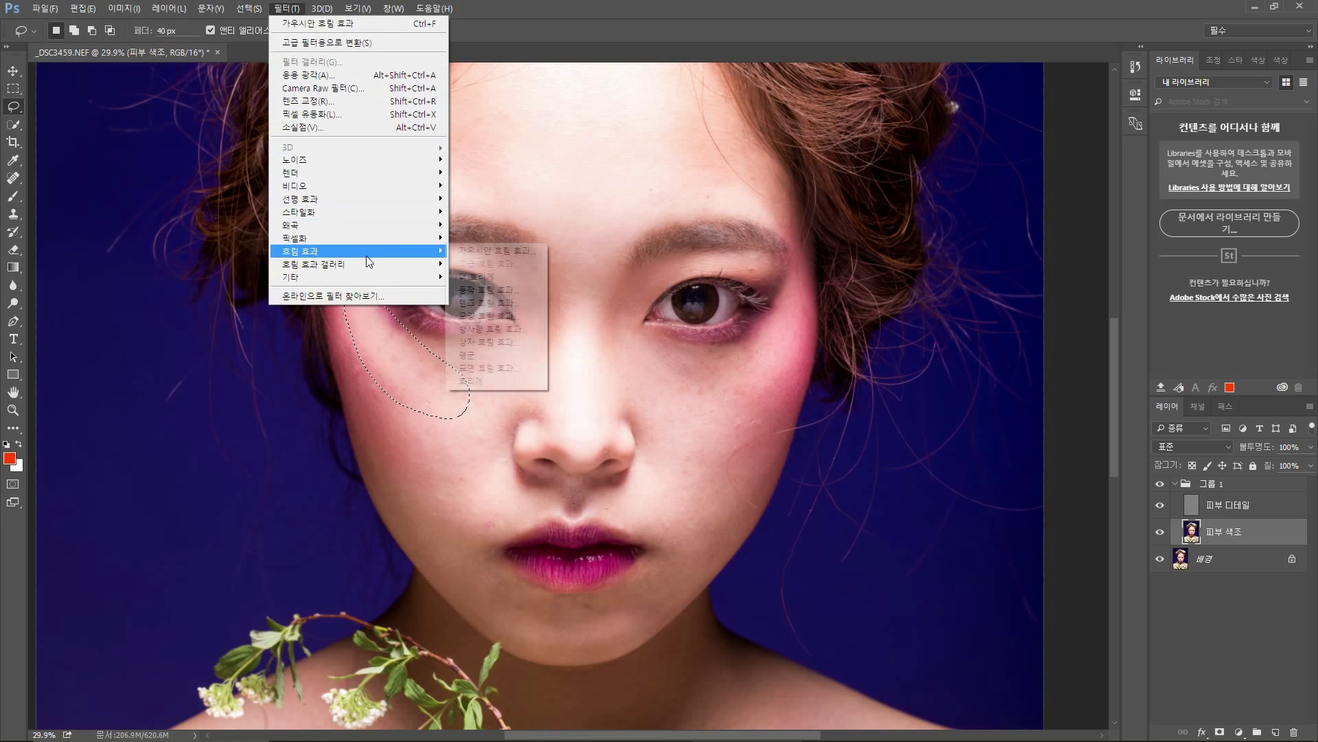
pyautogui.click(475, 252)
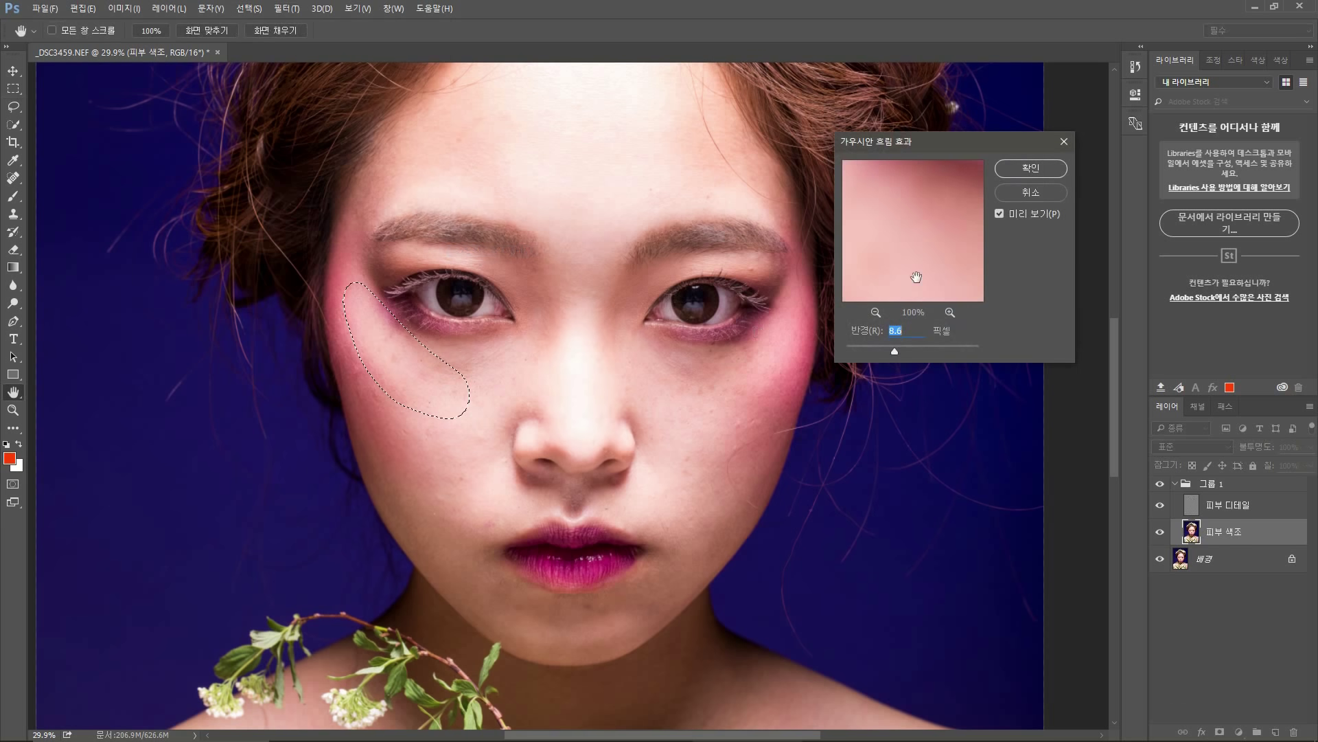
# Set the filter preview to 33% and try Gaussian Blur radii of 1000 and 202.1 pixels on the cheek selection
pyautogui.moveTo(909, 229); pyautogui.dragTo(918, 256)
pyautogui.click(876, 312)
pyautogui.click(877, 312)
pyautogui.click(877, 312)
pyautogui.moveTo(900, 240); pyautogui.dragTo(902, 252)
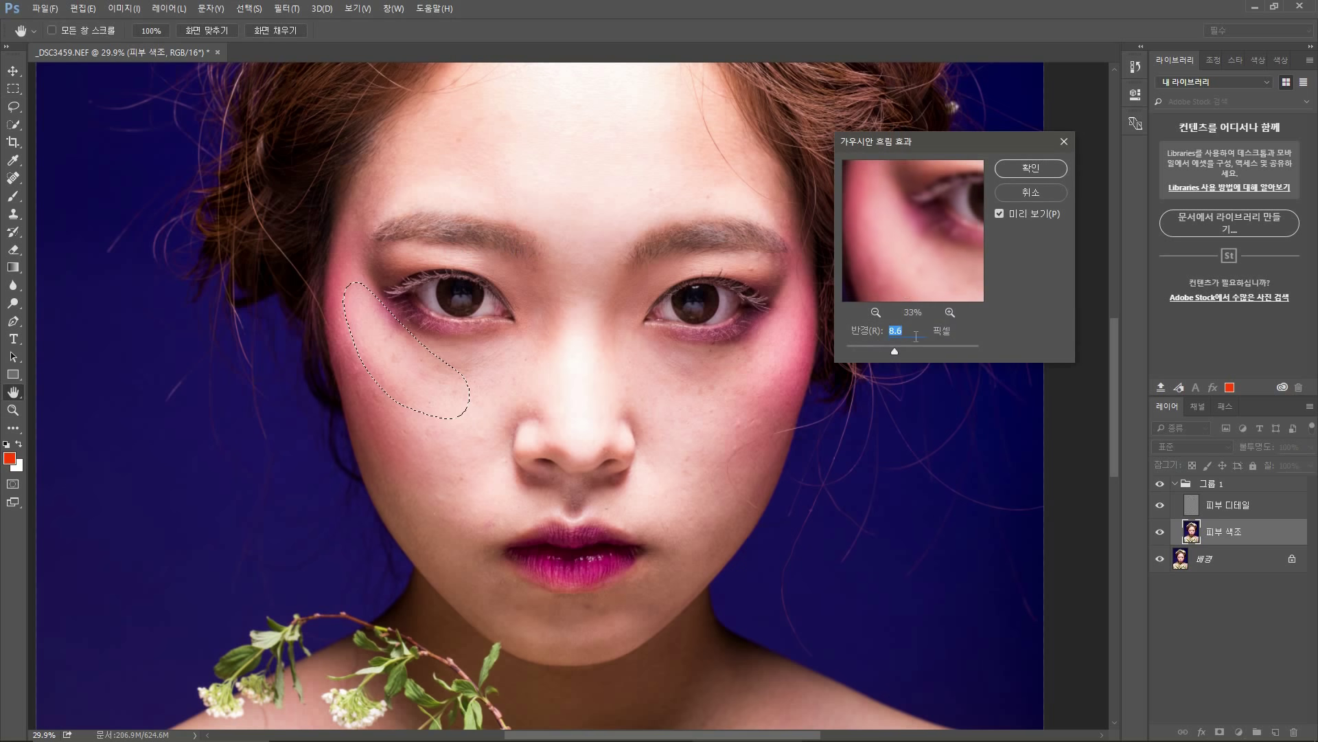
pyautogui.moveTo(872, 344); pyautogui.dragTo(977, 352)
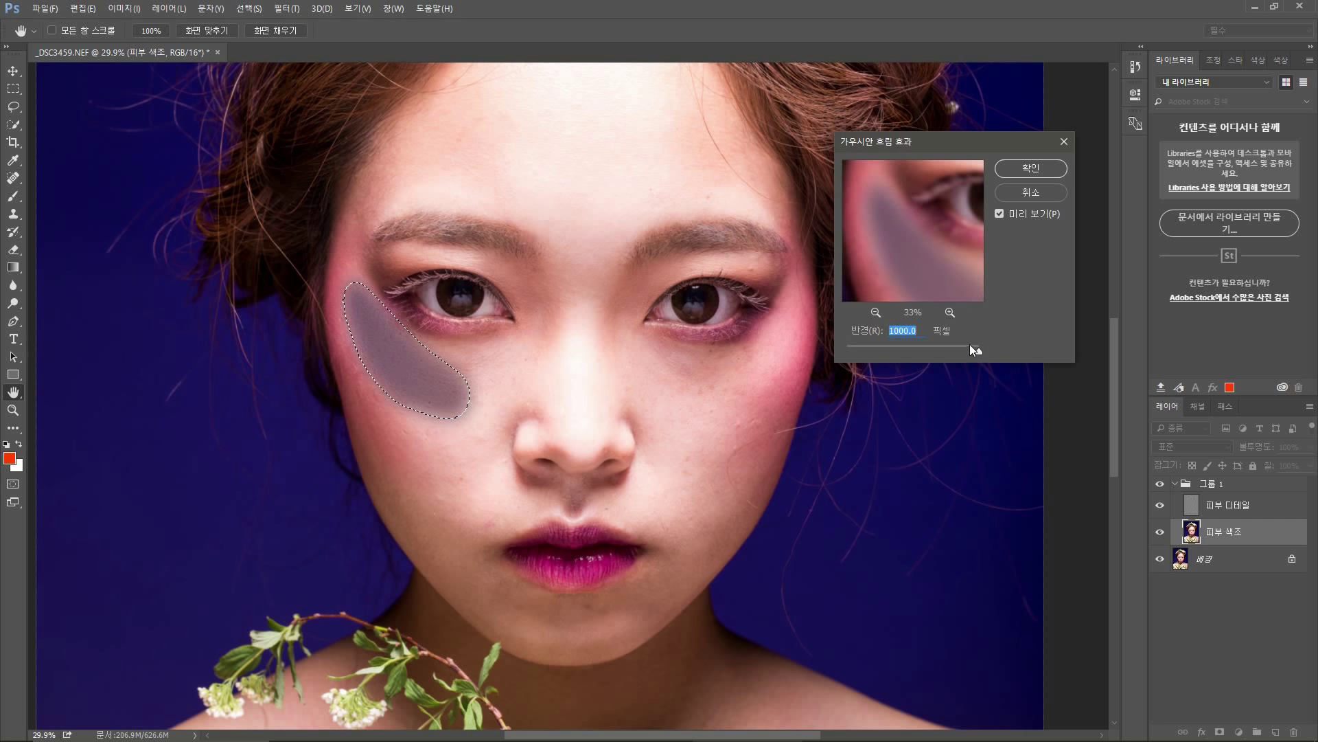
pyautogui.moveTo(968, 344); pyautogui.dragTo(912, 346)
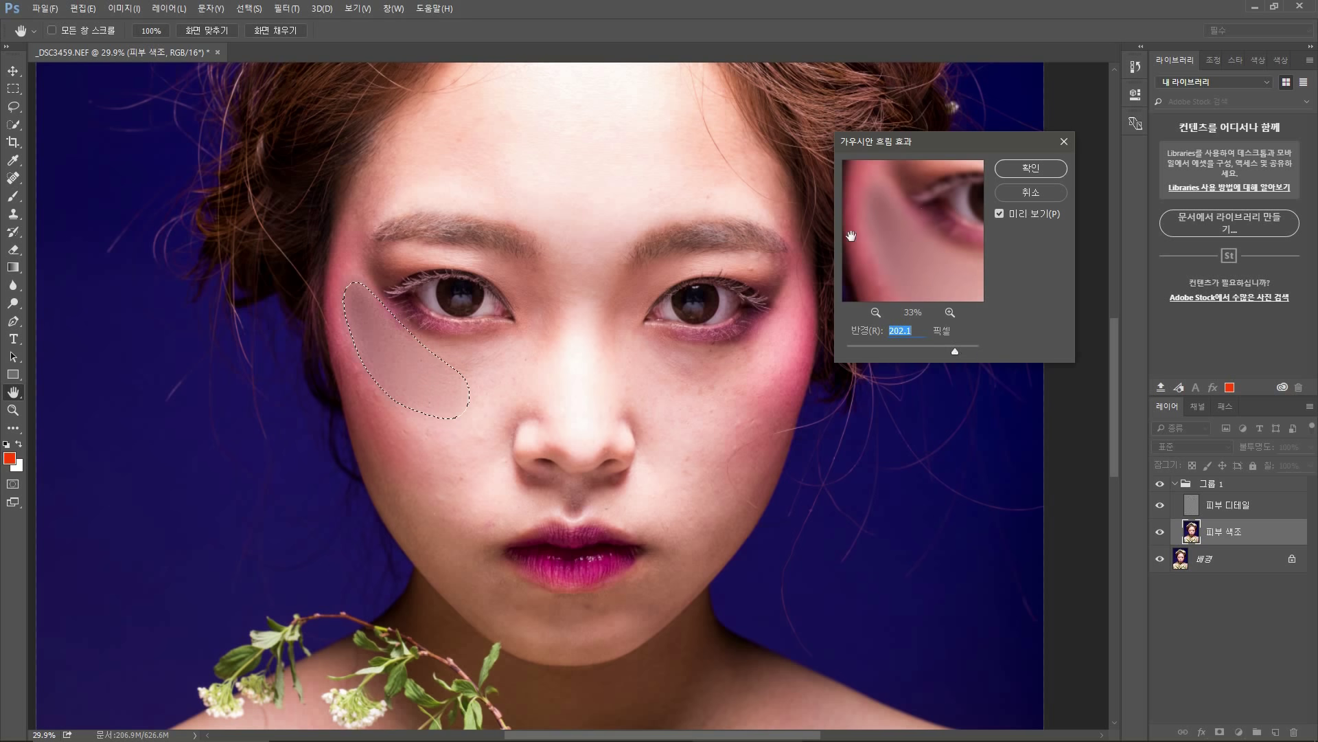
# Lower the Gaussian Blur radius to about 8.6 pixels, apply it to the left cheek selection and deselect
pyautogui.moveTo(958, 349); pyautogui.dragTo(906, 345)
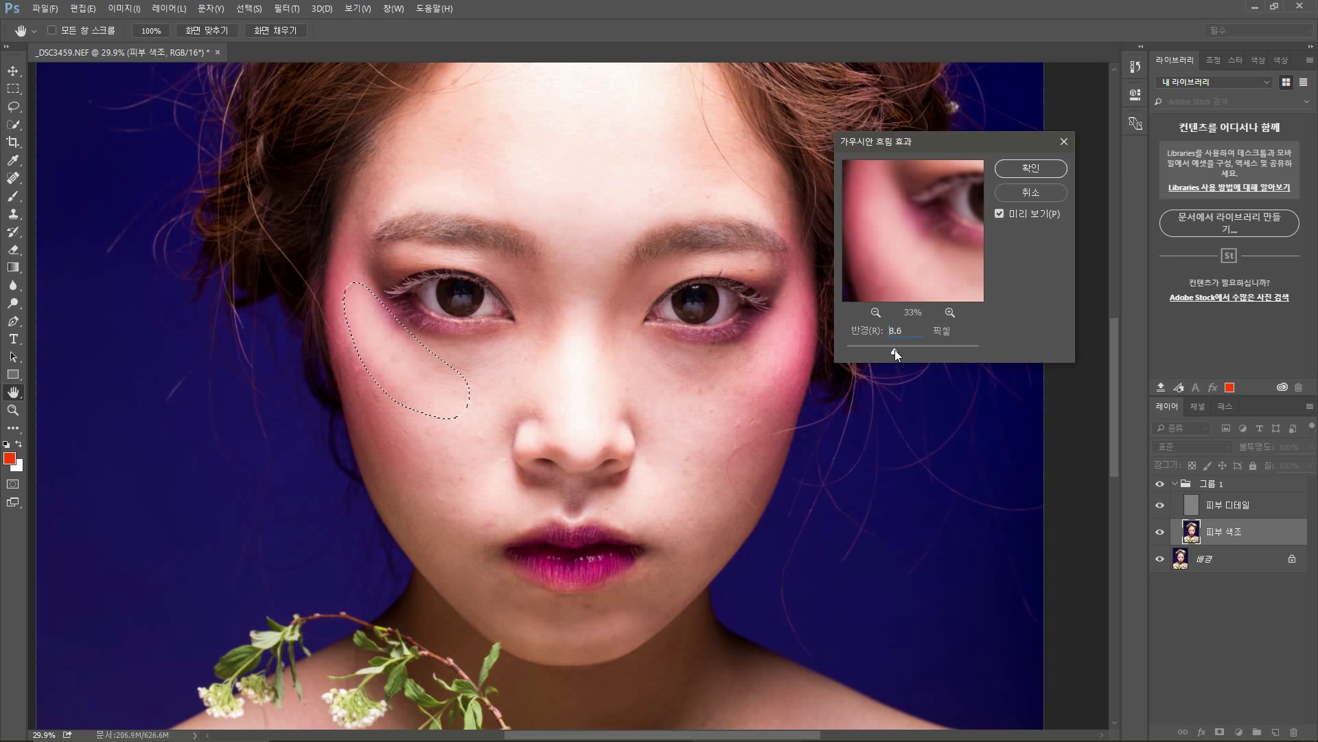
pyautogui.moveTo(896, 351)
pyautogui.mouseDown()
pyautogui.moveTo(901, 341)
pyautogui.moveTo(900, 354)
pyautogui.mouseUp()
pyautogui.moveTo(899, 350); pyautogui.dragTo(901, 348)
pyautogui.click(1044, 171)
pyautogui.hotkey('ctrl', 'd')
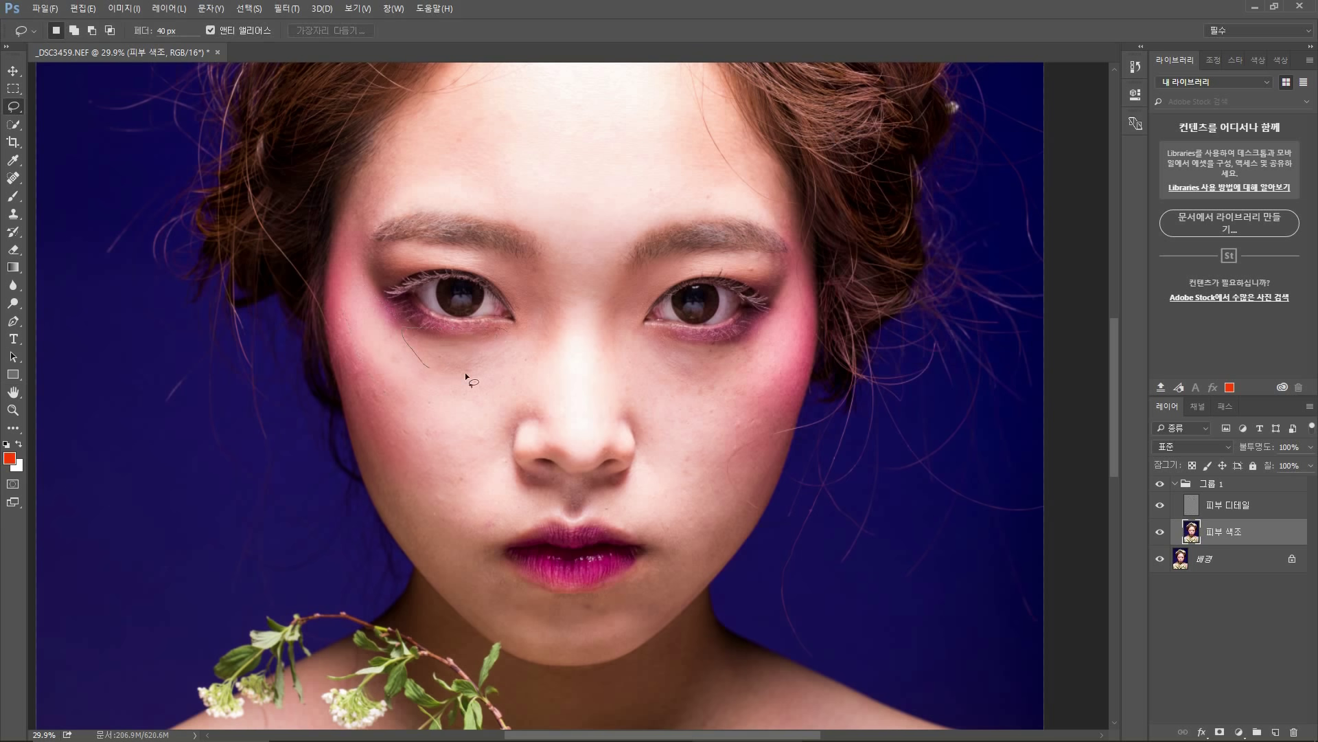
# Lasso the shadowed skin directly under the left eye and reapply the last Gaussian Blur to it
pyautogui.moveTo(509, 343); pyautogui.dragTo(508, 337)
pyautogui.click(277, 10)
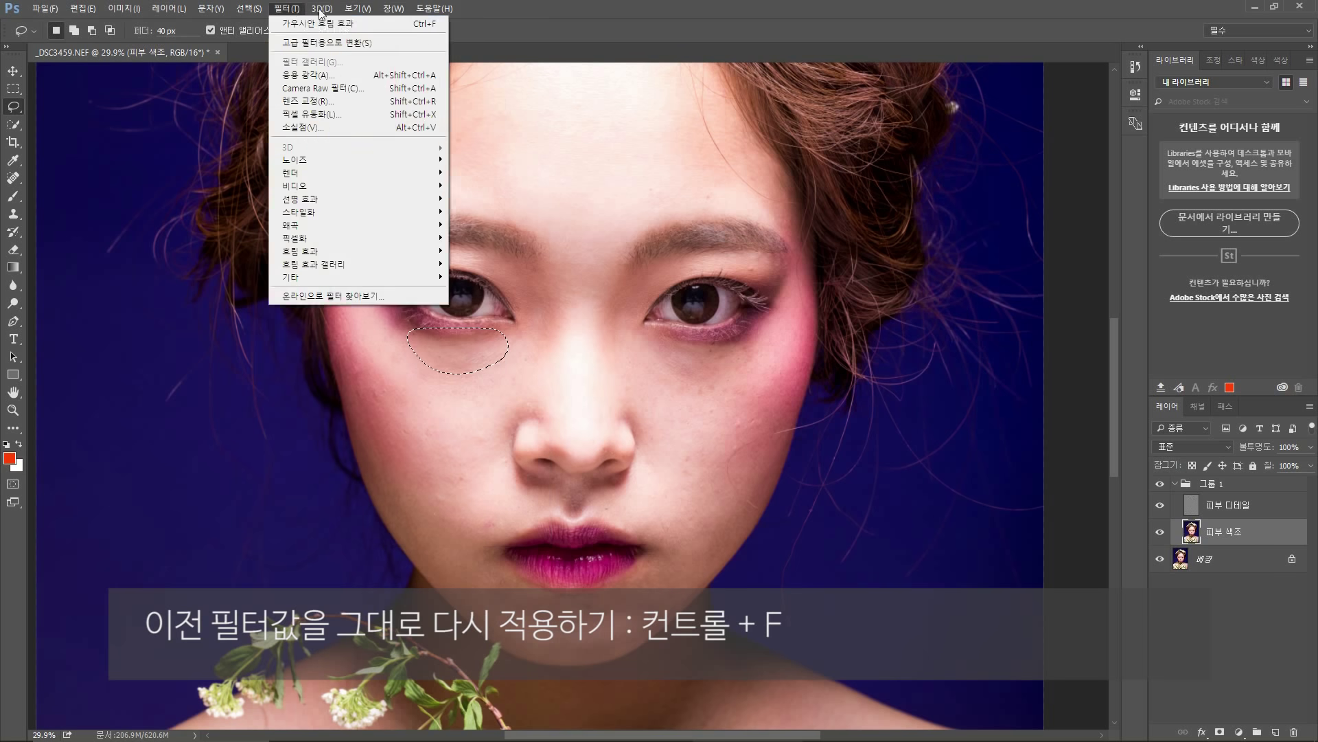
pyautogui.press('Escape')
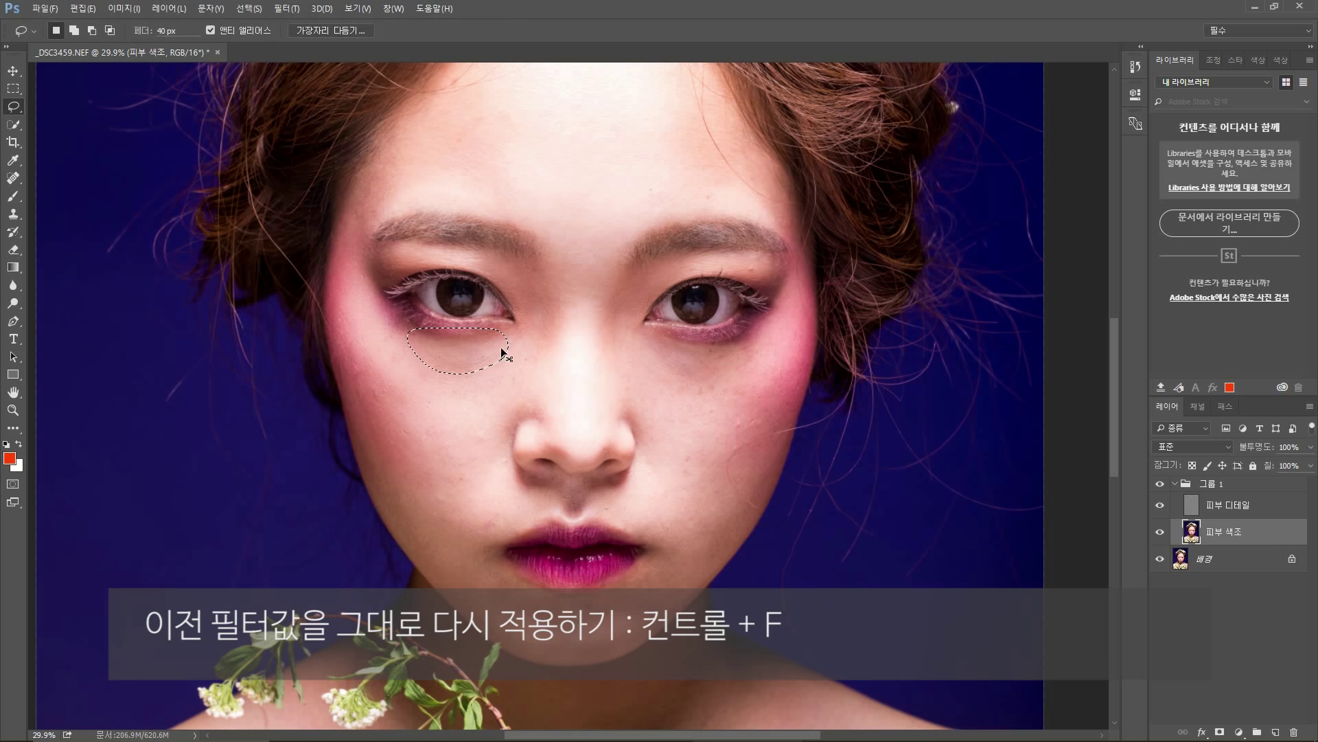
pyautogui.moveTo(451, 377)
pyautogui.mouseDown()
pyautogui.moveTo(396, 345)
pyautogui.moveTo(434, 340)
pyautogui.mouseUp()
pyautogui.moveTo(487, 375); pyautogui.dragTo(488, 377)
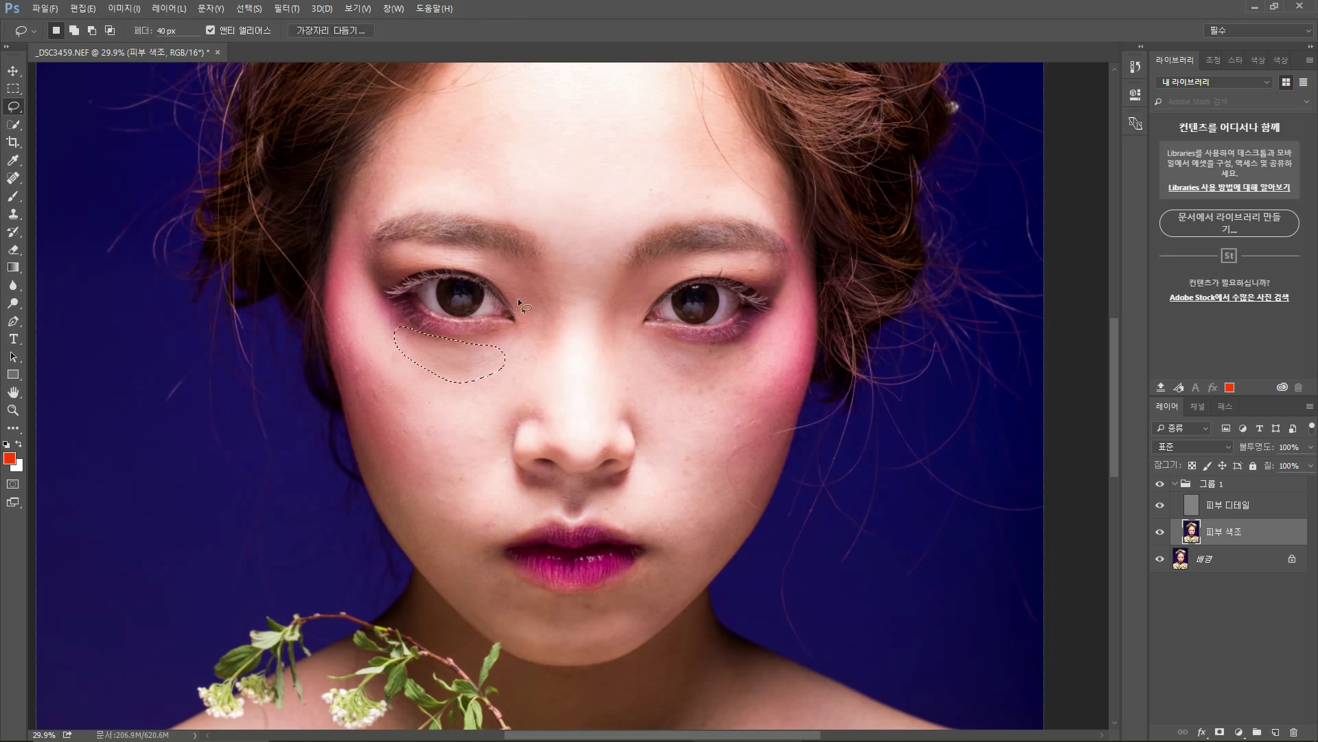
# Lasso patches of the lower left cheek, the chin and the right jaw, reapplying the last Gaussian Blur to each
pyautogui.click(471, 476)
pyautogui.moveTo(463, 473); pyautogui.dragTo(461, 481)
pyautogui.click(402, 519)
pyautogui.moveTo(493, 534); pyautogui.dragTo(490, 609)
pyautogui.moveTo(440, 569)
pyautogui.mouseDown()
pyautogui.moveTo(538, 608)
pyautogui.moveTo(508, 610)
pyautogui.mouseUp()
pyautogui.moveTo(629, 633)
pyautogui.mouseDown()
pyautogui.moveTo(543, 649)
pyautogui.moveTo(666, 585)
pyautogui.mouseUp()
pyautogui.click(662, 543)
pyautogui.click(757, 509)
pyautogui.moveTo(751, 517); pyautogui.dragTo(755, 514)
# Smooth the right cheek and the skin under the right eye with Lasso selections and the last Gaussian Blur
pyautogui.click(797, 368)
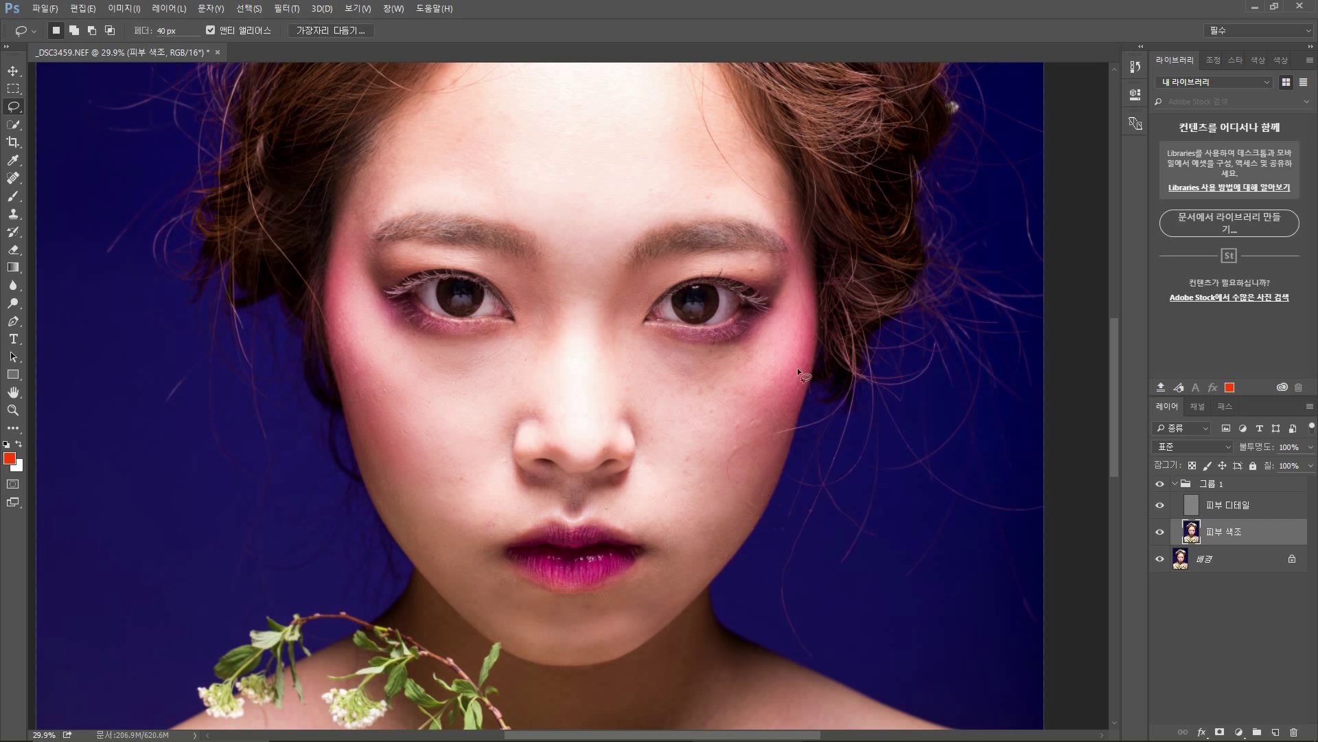
pyautogui.moveTo(800, 332)
pyautogui.mouseDown()
pyautogui.moveTo(783, 309)
pyautogui.moveTo(750, 358)
pyautogui.moveTo(757, 372)
pyautogui.moveTo(802, 334)
pyautogui.moveTo(807, 287)
pyautogui.mouseUp()
pyautogui.click(762, 331)
pyautogui.click(663, 338)
pyautogui.moveTo(643, 352); pyautogui.dragTo(645, 364)
pyautogui.click(632, 428)
pyautogui.moveTo(697, 438)
pyautogui.mouseDown()
pyautogui.moveTo(640, 415)
pyautogui.moveTo(699, 423)
pyautogui.moveTo(711, 479)
pyautogui.moveTo(655, 480)
pyautogui.mouseUp()
# Lasso small areas beside the nose and above the upper lip and blur each with the last Gaussian Blur
pyautogui.moveTo(485, 491)
pyautogui.mouseDown()
pyautogui.moveTo(450, 467)
pyautogui.moveTo(493, 431)
pyautogui.mouseUp()
pyautogui.moveTo(487, 479); pyautogui.dragTo(491, 486)
pyautogui.click(537, 495)
pyautogui.moveTo(561, 512); pyautogui.dragTo(564, 514)
pyautogui.moveTo(621, 435)
pyautogui.mouseDown()
pyautogui.moveTo(596, 412)
pyautogui.moveTo(619, 342)
pyautogui.moveTo(637, 406)
pyautogui.moveTo(622, 442)
pyautogui.mouseUp()
pyautogui.moveTo(536, 420)
pyautogui.mouseDown()
pyautogui.moveTo(513, 437)
pyautogui.moveTo(497, 408)
pyautogui.moveTo(546, 396)
pyautogui.moveTo(542, 422)
pyautogui.mouseUp()
# Blur Lasso selections along the nose bridge, between the eyebrows and on the left side of the forehead
pyautogui.moveTo(555, 315); pyautogui.dragTo(552, 353)
pyautogui.moveTo(552, 283)
pyautogui.mouseDown()
pyautogui.moveTo(566, 320)
pyautogui.moveTo(622, 279)
pyautogui.mouseUp()
pyautogui.moveTo(622, 339); pyautogui.dragTo(624, 337)
pyautogui.moveTo(618, 234)
pyautogui.mouseDown()
pyautogui.moveTo(549, 253)
pyautogui.moveTo(559, 301)
pyautogui.moveTo(596, 307)
pyautogui.moveTo(620, 245)
pyautogui.mouseUp()
pyautogui.moveTo(389, 204)
pyautogui.mouseDown()
pyautogui.moveTo(406, 179)
pyautogui.moveTo(457, 156)
pyautogui.mouseUp()
pyautogui.moveTo(386, 205); pyautogui.dragTo(389, 206)
# Lasso the centre and right side of the forehead and the skin above the left eyebrow, reapplying the last Gaussian Blur to each
pyautogui.scroll(5, 566, 164)
pyautogui.moveTo(564, 200)
pyautogui.mouseDown()
pyautogui.moveTo(471, 188)
pyautogui.moveTo(447, 228)
pyautogui.mouseUp()
pyautogui.moveTo(487, 267); pyautogui.dragTo(558, 201)
pyautogui.click(620, 195)
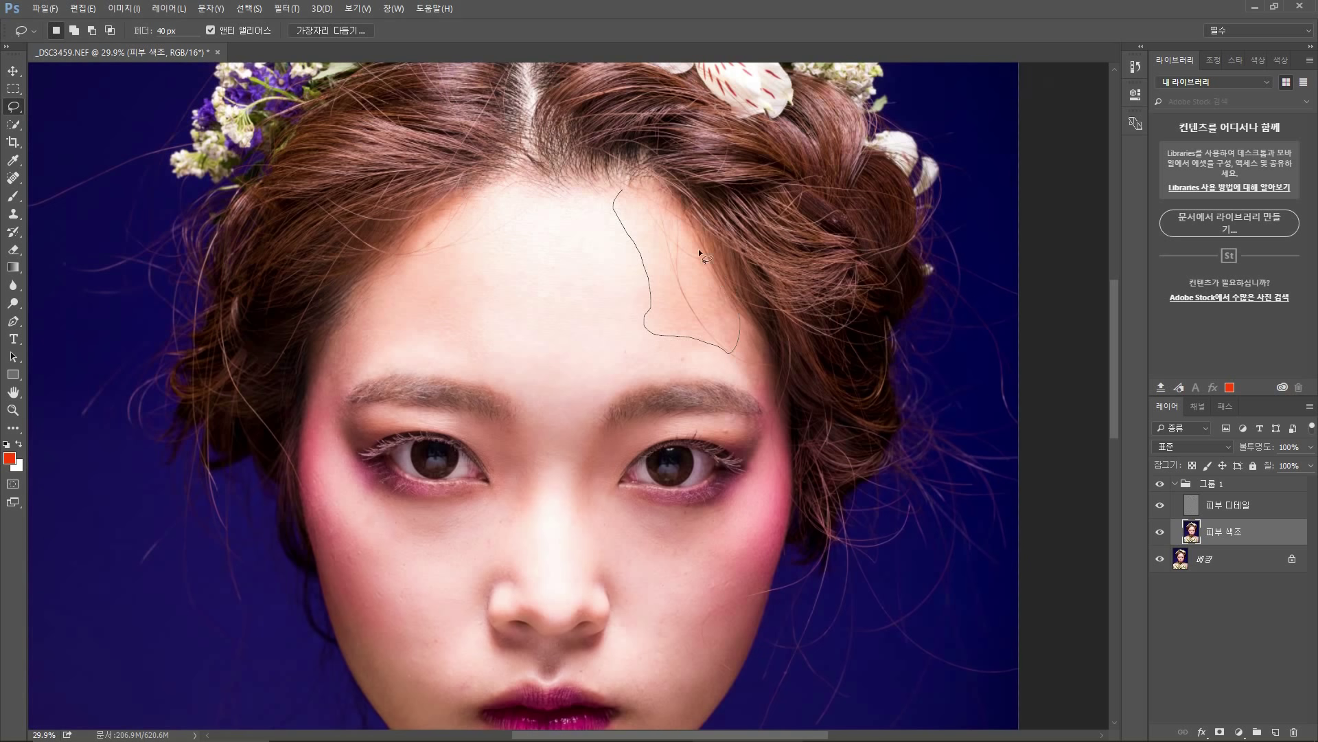
pyautogui.moveTo(645, 199)
pyautogui.mouseDown()
pyautogui.moveTo(738, 344)
pyautogui.moveTo(736, 371)
pyautogui.mouseUp()
pyautogui.moveTo(652, 364); pyautogui.dragTo(501, 352)
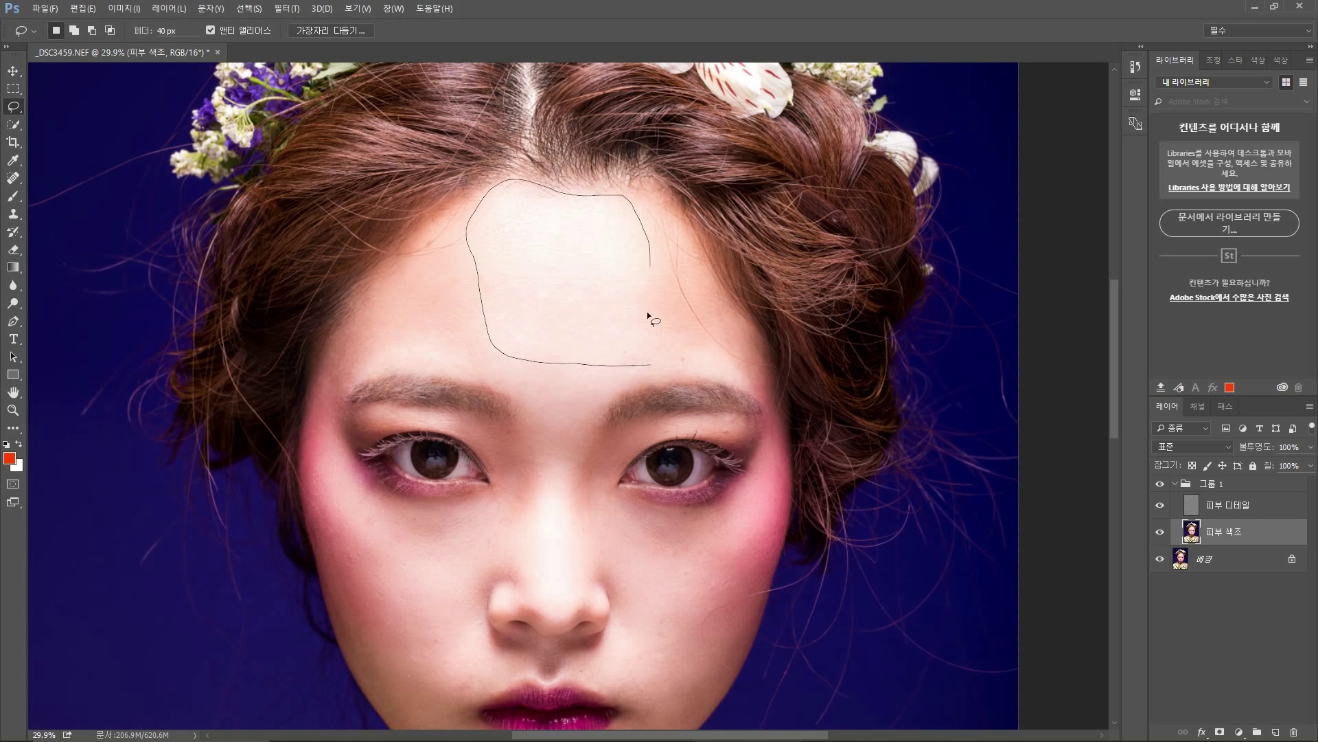
pyautogui.moveTo(635, 368)
pyautogui.mouseDown()
pyautogui.moveTo(747, 381)
pyautogui.moveTo(727, 355)
pyautogui.mouseUp()
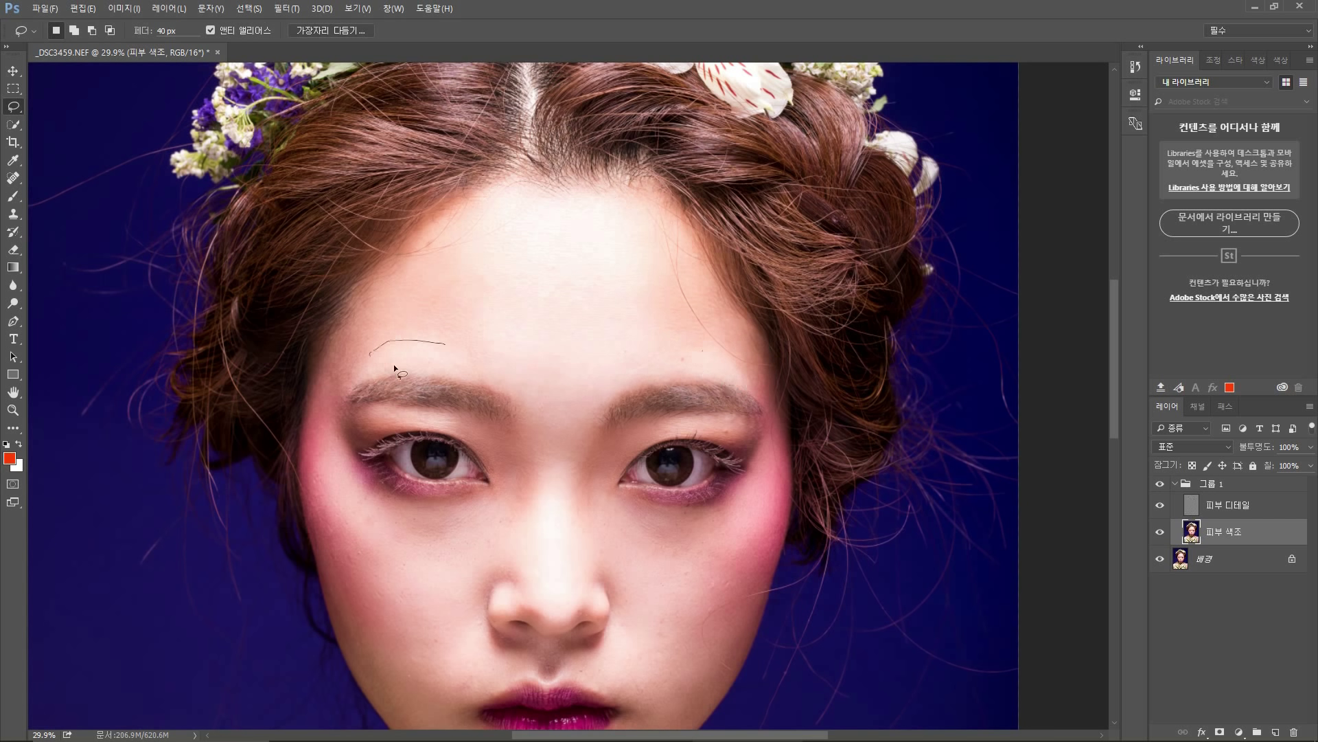
pyautogui.moveTo(432, 338); pyautogui.dragTo(446, 346)
pyautogui.moveTo(512, 412); pyautogui.dragTo(541, 282)
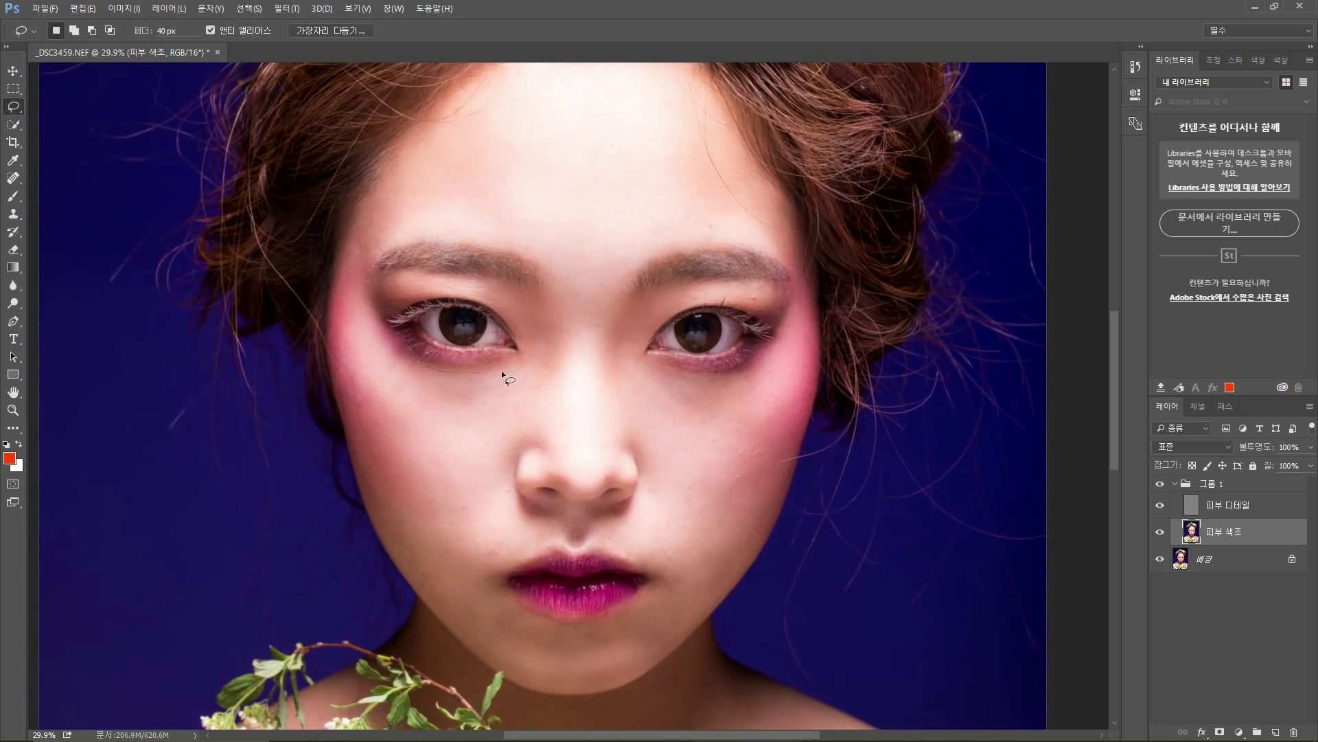
# Reapply the last Gaussian Blur to Lasso selections under both eyes and along the outer right cheek
pyautogui.moveTo(516, 391)
pyautogui.mouseDown()
pyautogui.moveTo(475, 410)
pyautogui.moveTo(428, 401)
pyautogui.moveTo(416, 371)
pyautogui.mouseUp()
pyautogui.click(721, 380)
pyautogui.moveTo(659, 386); pyautogui.dragTo(661, 389)
pyautogui.moveTo(792, 346); pyautogui.dragTo(775, 408)
pyautogui.moveTo(796, 353); pyautogui.dragTo(793, 347)
pyautogui.moveTo(772, 409); pyautogui.dragTo(783, 412)
# Smooth the outer left cheek, the left temple and the left forehead edge with blurred Lasso selections
pyautogui.moveTo(408, 428); pyautogui.dragTo(345, 352)
pyautogui.moveTo(407, 420); pyautogui.dragTo(409, 423)
pyautogui.moveTo(352, 286); pyautogui.dragTo(354, 281)
pyautogui.moveTo(401, 175); pyautogui.dragTo(403, 177)
# Lasso the skin beside the nose, around the left mouth corner and on the lower right cheek, blurring each area
pyautogui.moveTo(478, 408)
pyautogui.mouseDown()
pyautogui.moveTo(447, 471)
pyautogui.moveTo(489, 476)
pyautogui.mouseUp()
pyautogui.moveTo(489, 428); pyautogui.dragTo(487, 432)
pyautogui.moveTo(460, 513); pyautogui.dragTo(506, 538)
pyautogui.moveTo(690, 513); pyautogui.dragTo(661, 550)
pyautogui.moveTo(705, 506); pyautogui.dragTo(692, 512)
pyautogui.click(711, 428)
# Compare the face before and after the retouch by toggling the visibility of 그룹 1
pyautogui.scroll(-3, 802, 437)
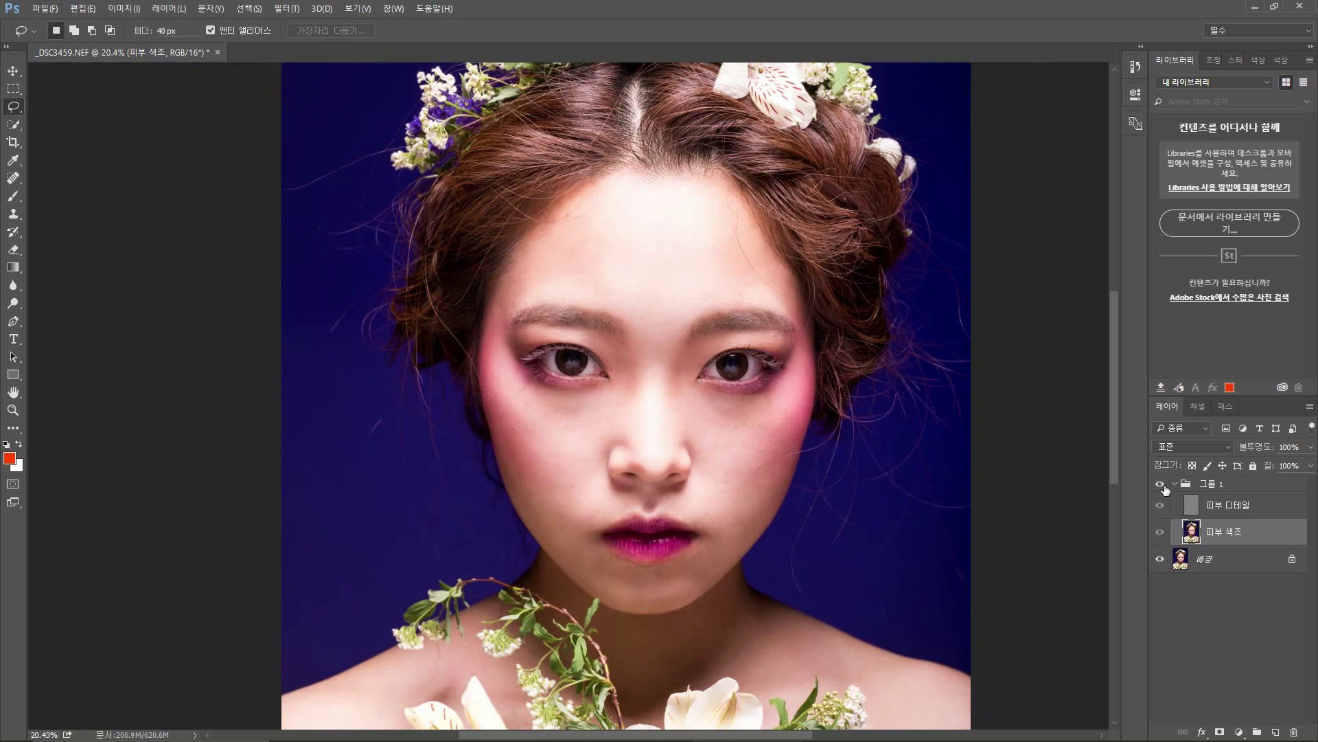
pyautogui.scroll(1, 601, 373)
pyautogui.scroll(5, 602, 373)
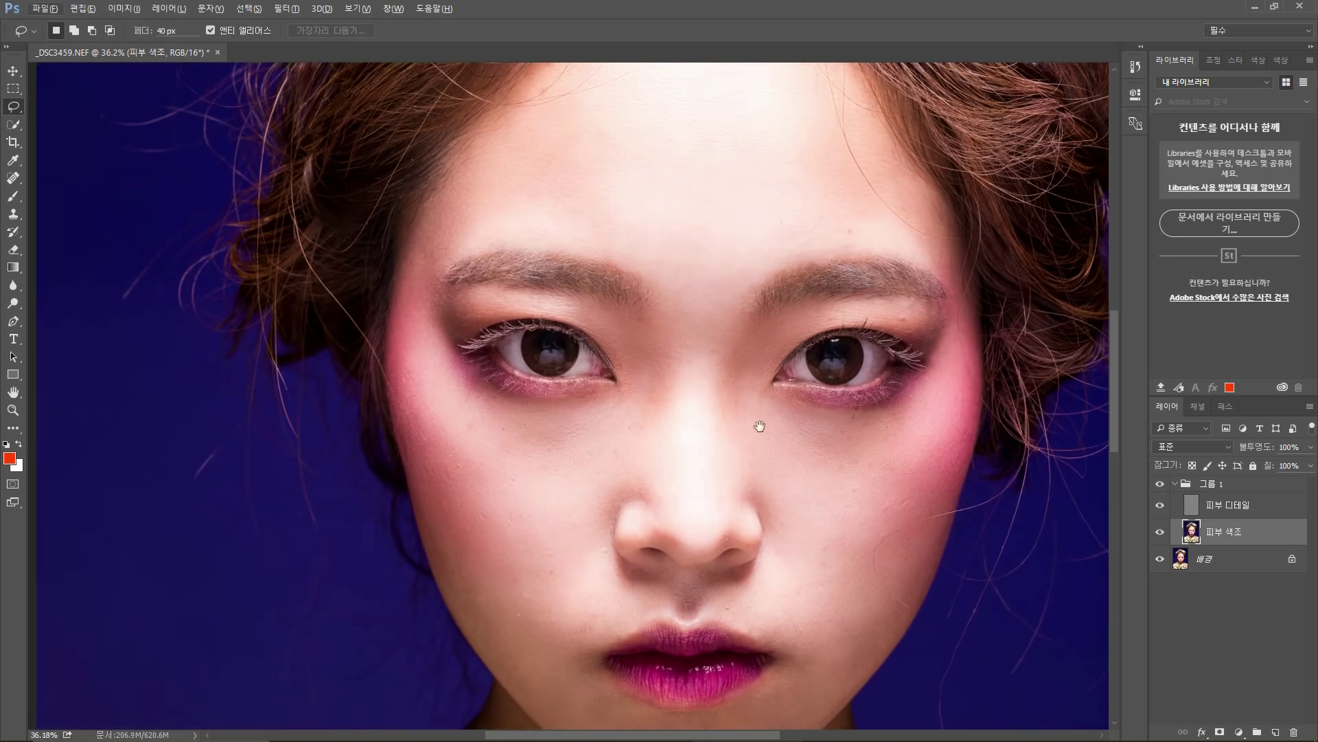
pyautogui.scroll(4, 385, 351)
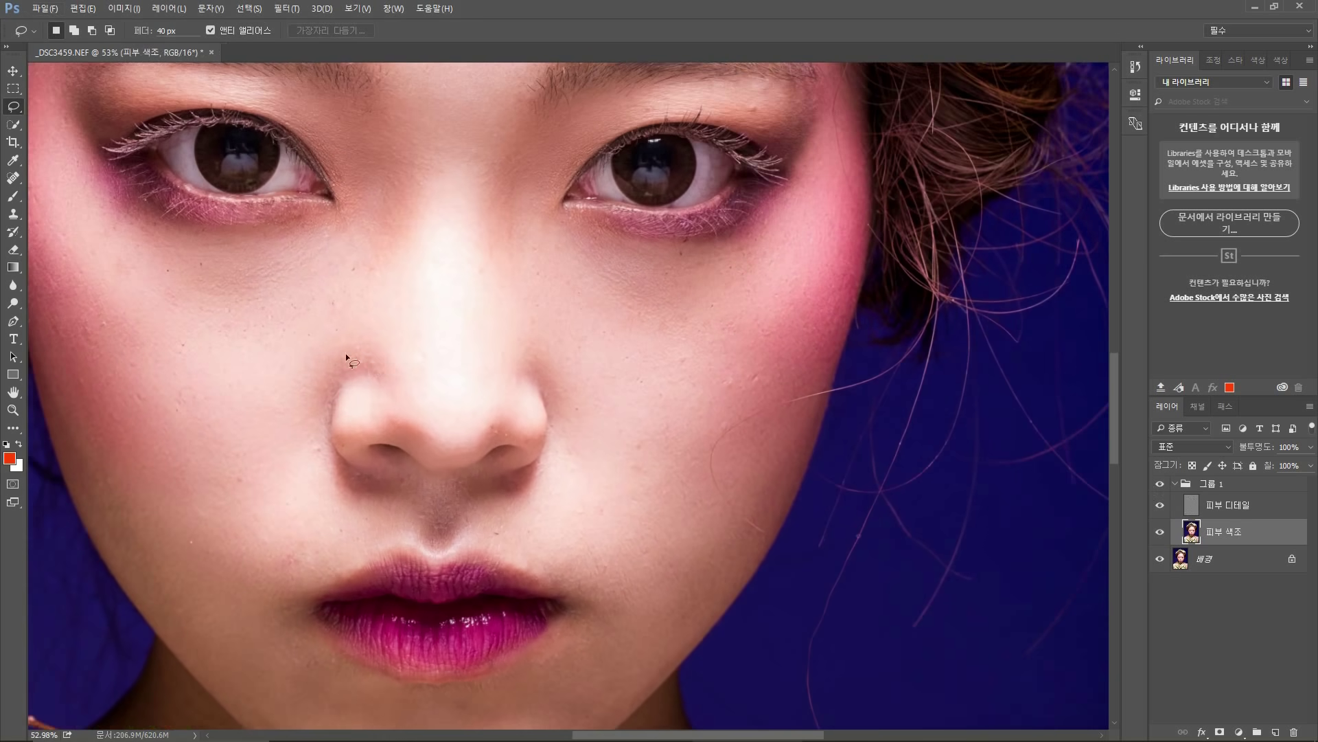
pyautogui.moveTo(345, 353); pyautogui.dragTo(517, 365)
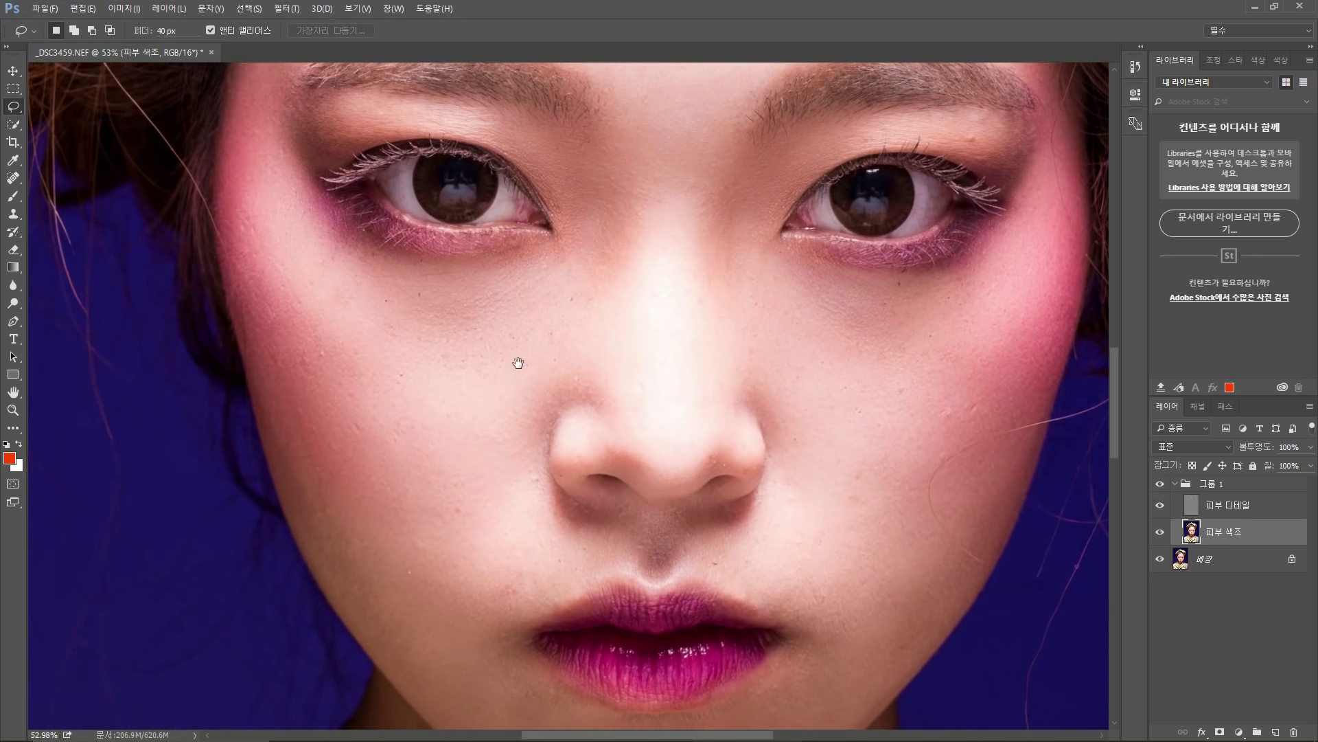
pyautogui.click(1158, 483)
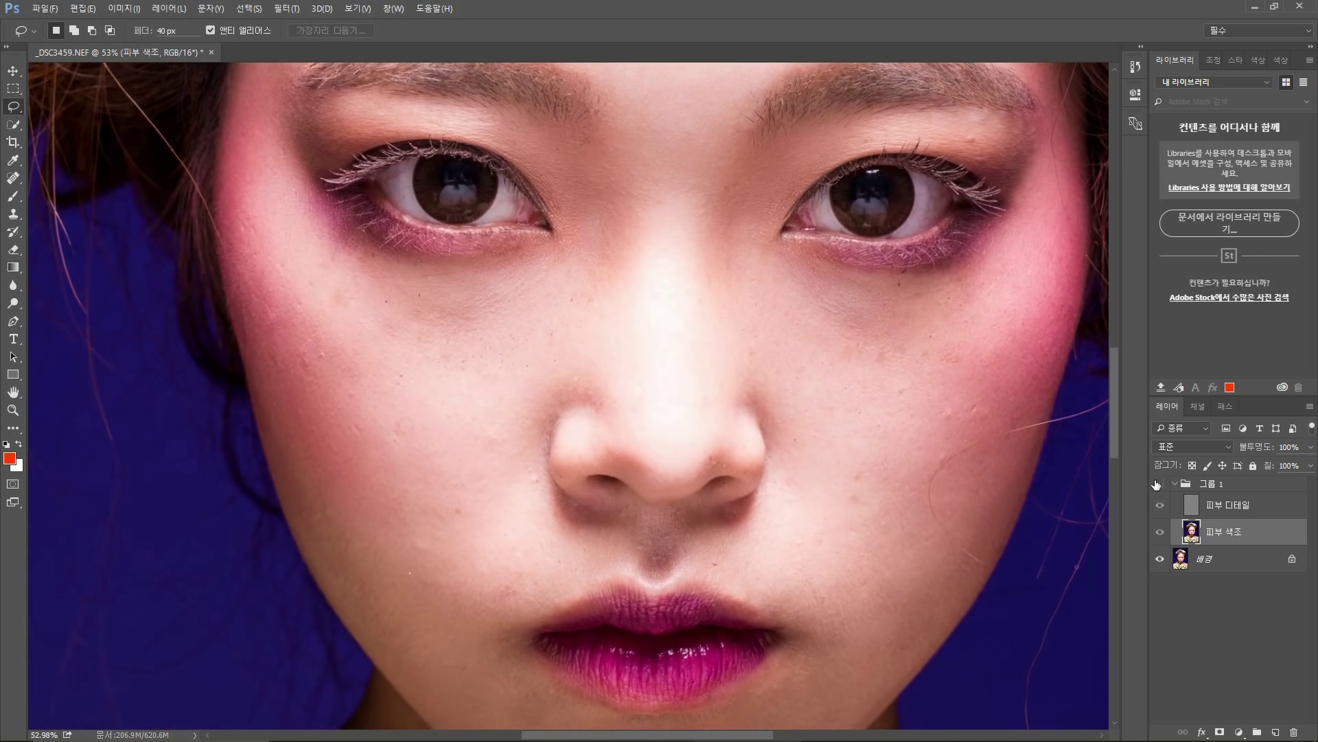
pyautogui.click(1158, 483)
pyautogui.click(1158, 483)
pyautogui.click(1158, 483)
pyautogui.click(1159, 484)
# Lasso remaining uneven patches under the left eye, beside the nose and on the right cheek, blur them and deselect
pyautogui.moveTo(371, 333)
pyautogui.mouseDown()
pyautogui.moveTo(369, 286)
pyautogui.moveTo(375, 329)
pyautogui.moveTo(459, 328)
pyautogui.mouseUp()
pyautogui.moveTo(570, 321)
pyautogui.mouseDown()
pyautogui.moveTo(600, 229)
pyautogui.moveTo(621, 276)
pyautogui.mouseUp()
pyautogui.moveTo(867, 492); pyautogui.dragTo(848, 486)
pyautogui.moveTo(899, 317); pyautogui.dragTo(838, 370)
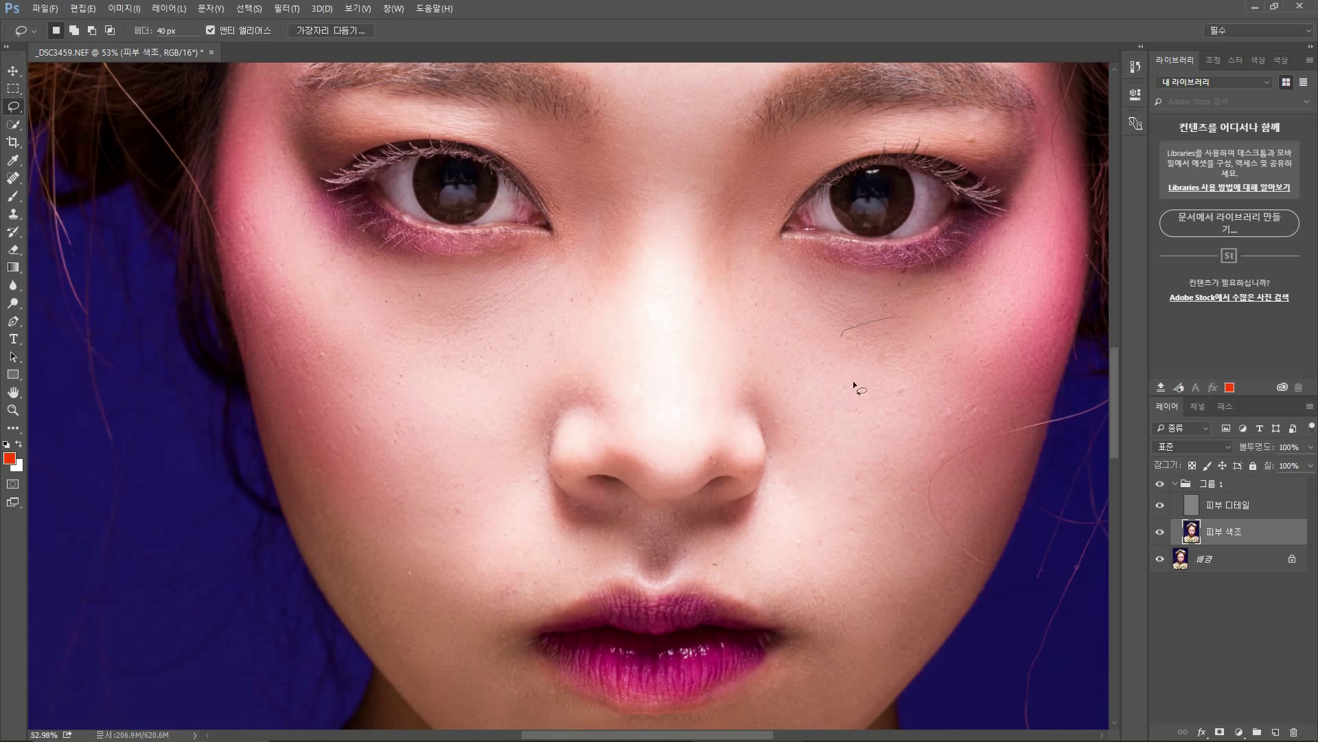
pyautogui.moveTo(899, 332); pyautogui.dragTo(901, 335)
pyautogui.hotkey('ctrl', 'd')
# Blur Lasso selections on the skin between the left nostril and the left mouth corner
pyautogui.moveTo(615, 431)
pyautogui.mouseDown()
pyautogui.moveTo(609, 370)
pyautogui.moveTo(497, 422)
pyautogui.moveTo(493, 344)
pyautogui.moveTo(480, 464)
pyautogui.moveTo(526, 429)
pyautogui.moveTo(508, 398)
pyautogui.moveTo(479, 412)
pyautogui.mouseUp()
pyautogui.scroll(-5, 494, 341)
pyautogui.hotkey('ctrl', 'd')
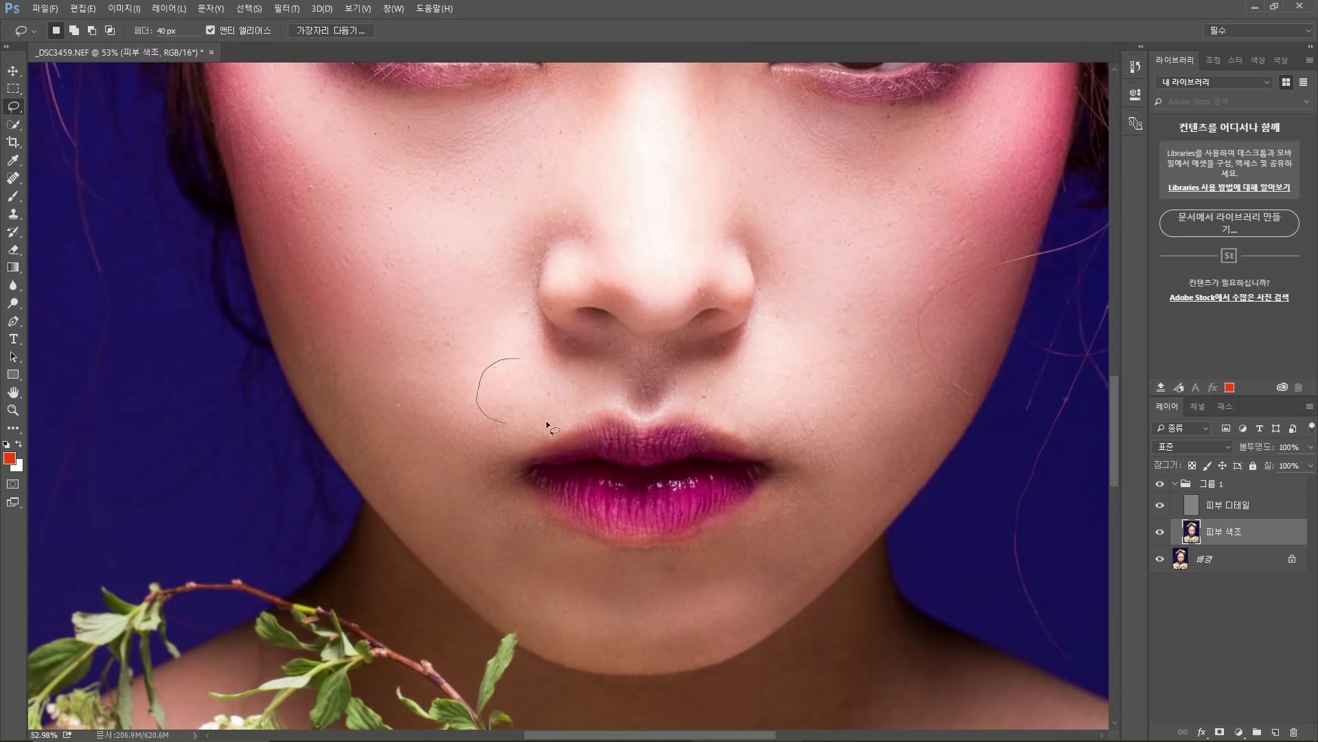
pyautogui.moveTo(565, 366); pyautogui.dragTo(535, 356)
pyautogui.moveTo(508, 318); pyautogui.dragTo(466, 382)
pyautogui.moveTo(537, 317); pyautogui.dragTo(536, 321)
# Smooth the outer left cheek, the right jaw, the right cheek and the nose with blurred Lasso selections
pyautogui.click(287, 317)
pyautogui.moveTo(887, 467)
pyautogui.mouseDown()
pyautogui.moveTo(810, 520)
pyautogui.moveTo(776, 580)
pyautogui.mouseUp()
pyautogui.moveTo(955, 379)
pyautogui.mouseDown()
pyautogui.moveTo(887, 423)
pyautogui.moveTo(912, 436)
pyautogui.moveTo(972, 347)
pyautogui.mouseUp()
pyautogui.click(887, 424)
pyautogui.click(862, 338)
pyautogui.moveTo(709, 227); pyautogui.dragTo(708, 259)
pyautogui.moveTo(603, 180); pyautogui.dragTo(683, 315)
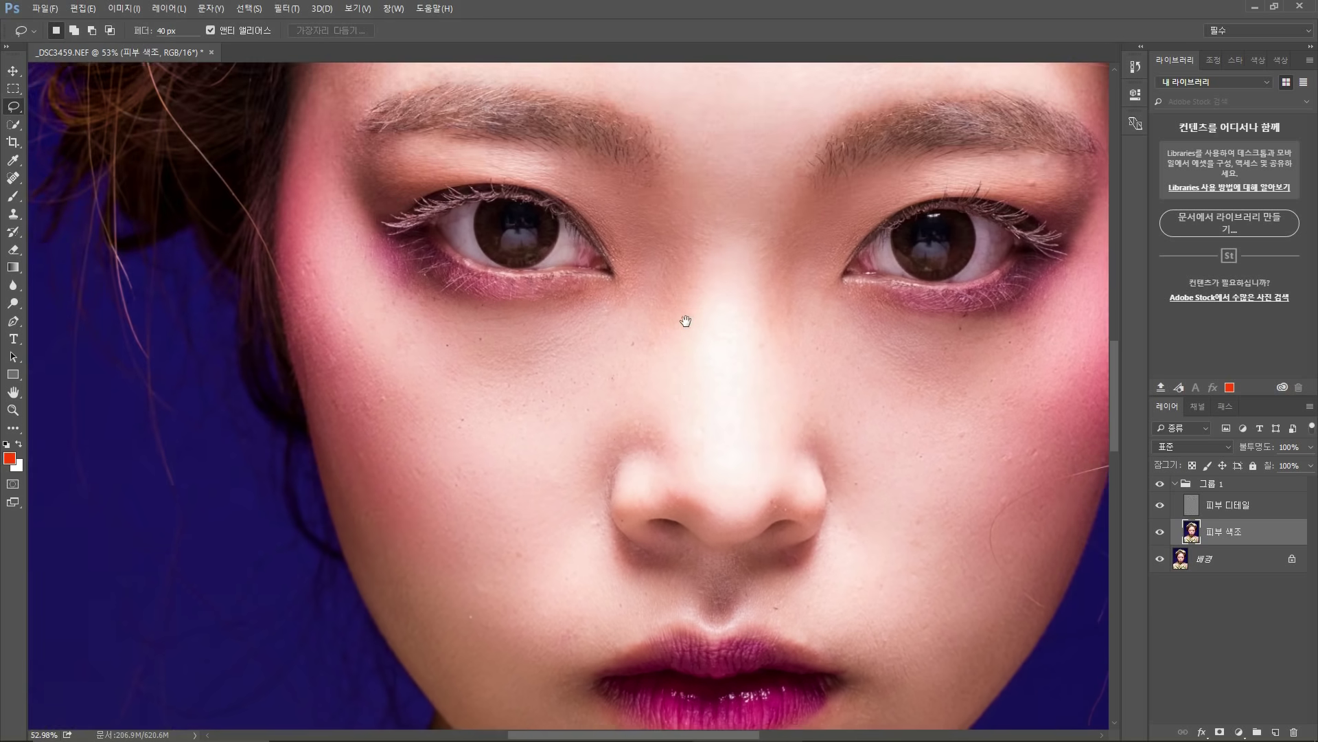
# Examine the skin texture at 100% zoom, comparing it with the 피부 디테일 layer hidden and shown
pyautogui.hotkey('ctrl', '1')
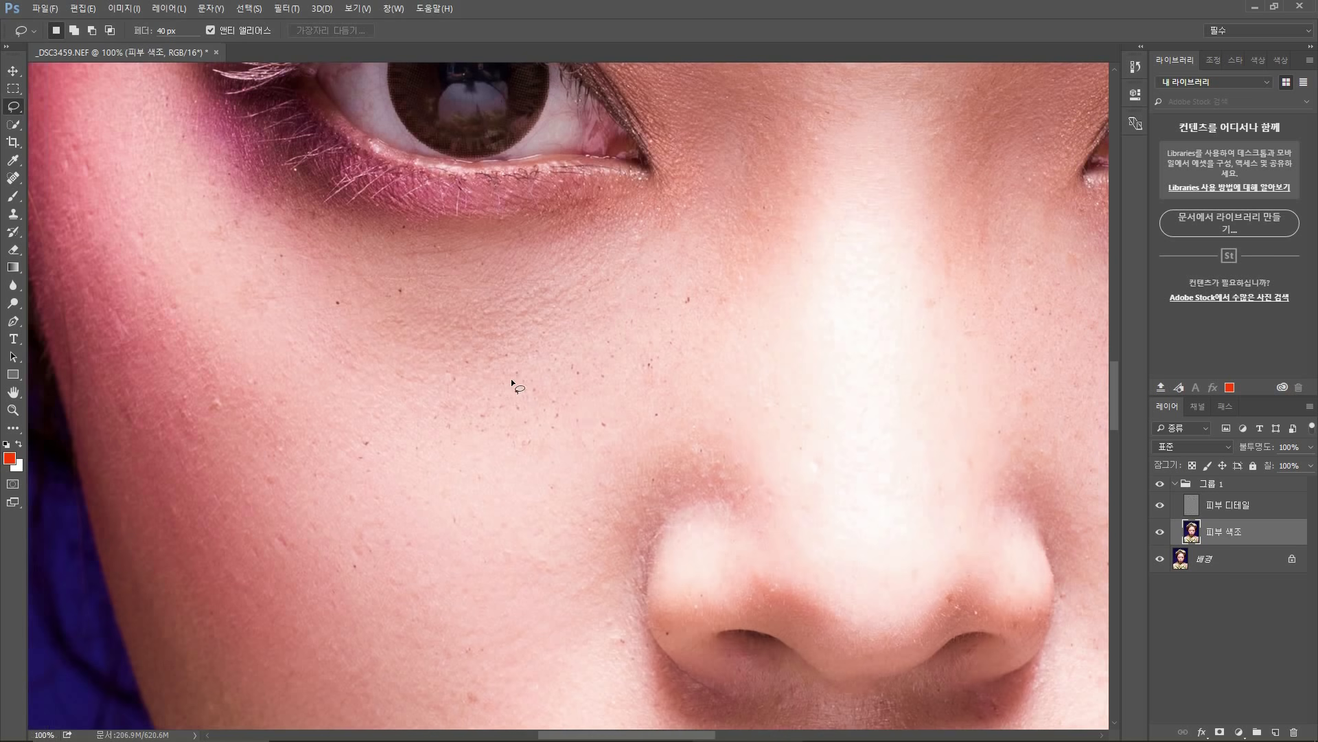
pyautogui.moveTo(475, 445); pyautogui.dragTo(506, 294)
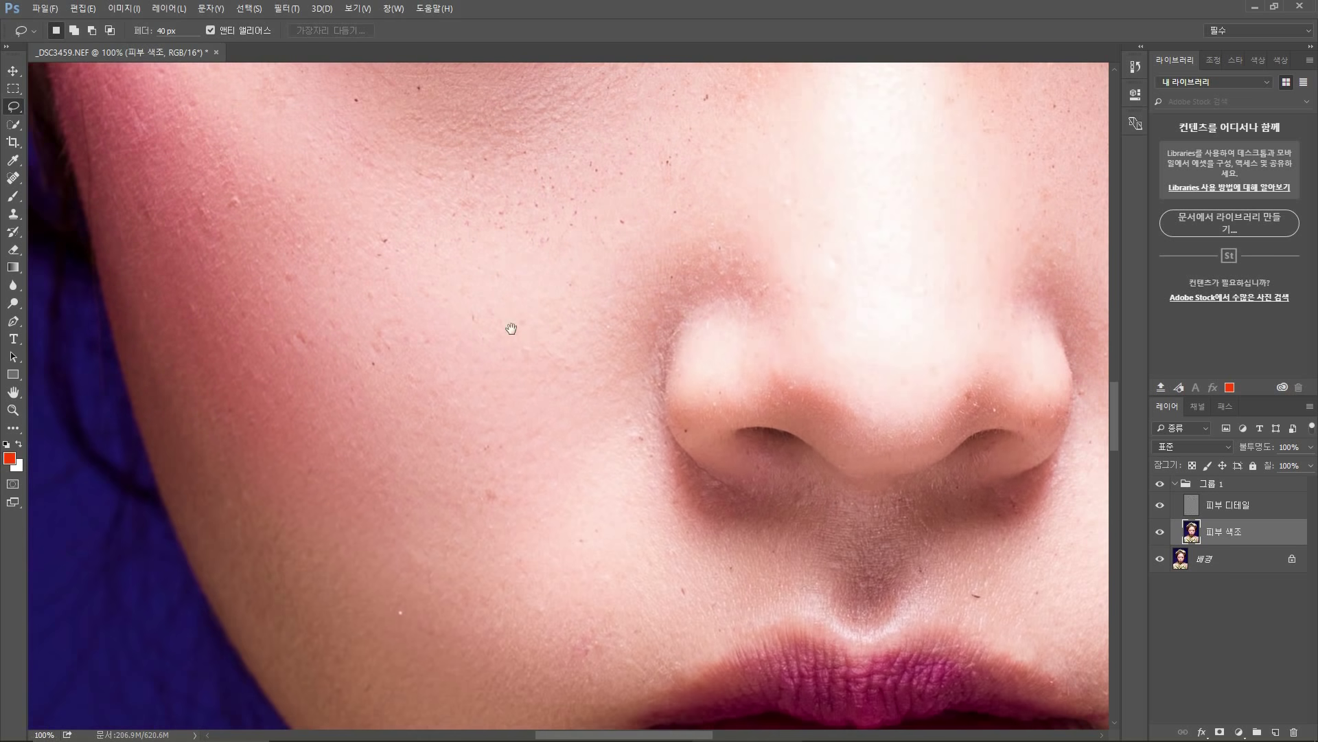
pyautogui.moveTo(488, 342); pyautogui.dragTo(528, 432)
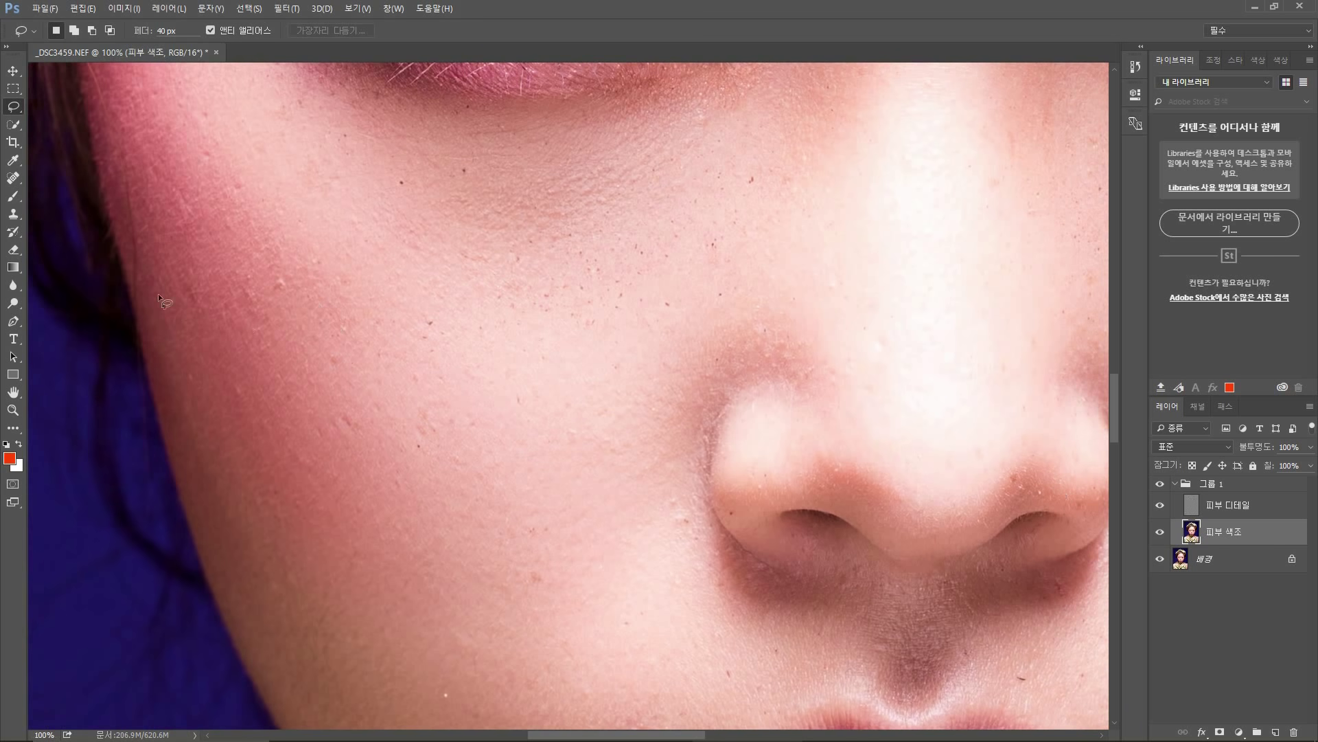
pyautogui.press('m')
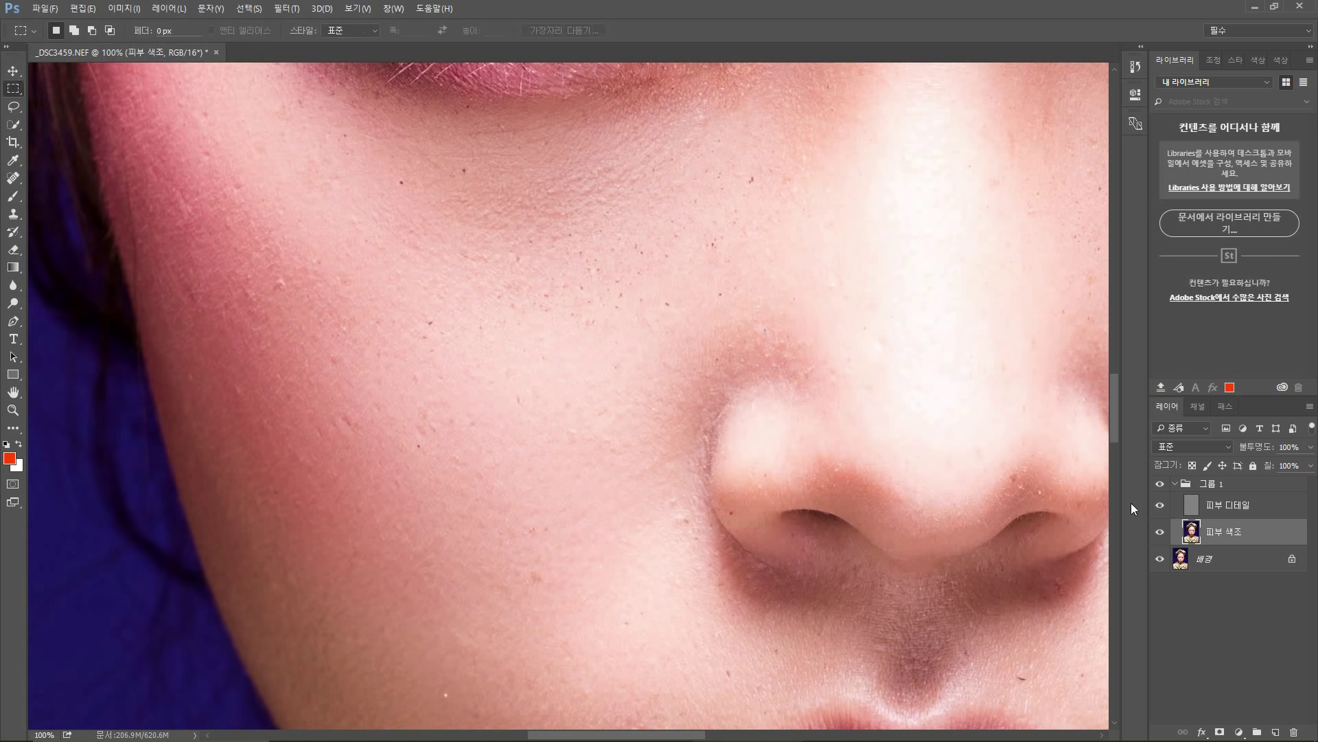
pyautogui.click(1160, 506)
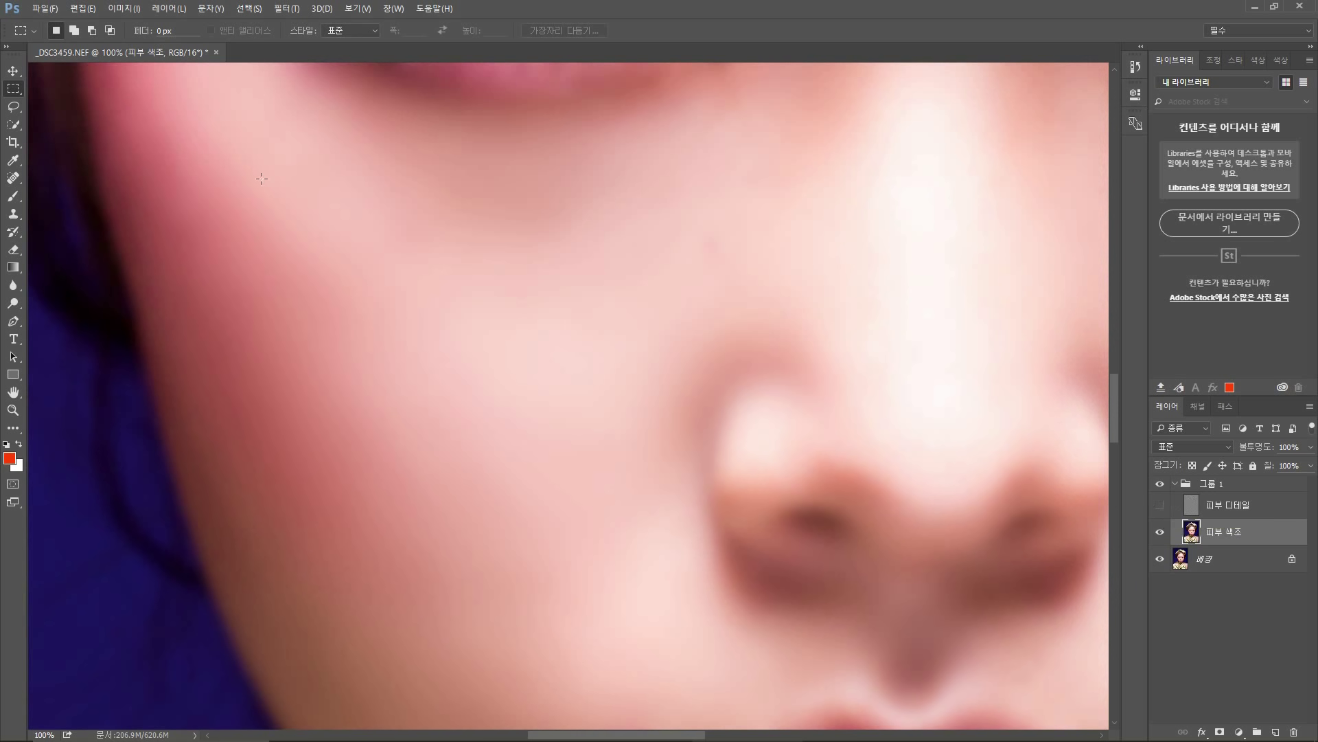
pyautogui.click(1160, 506)
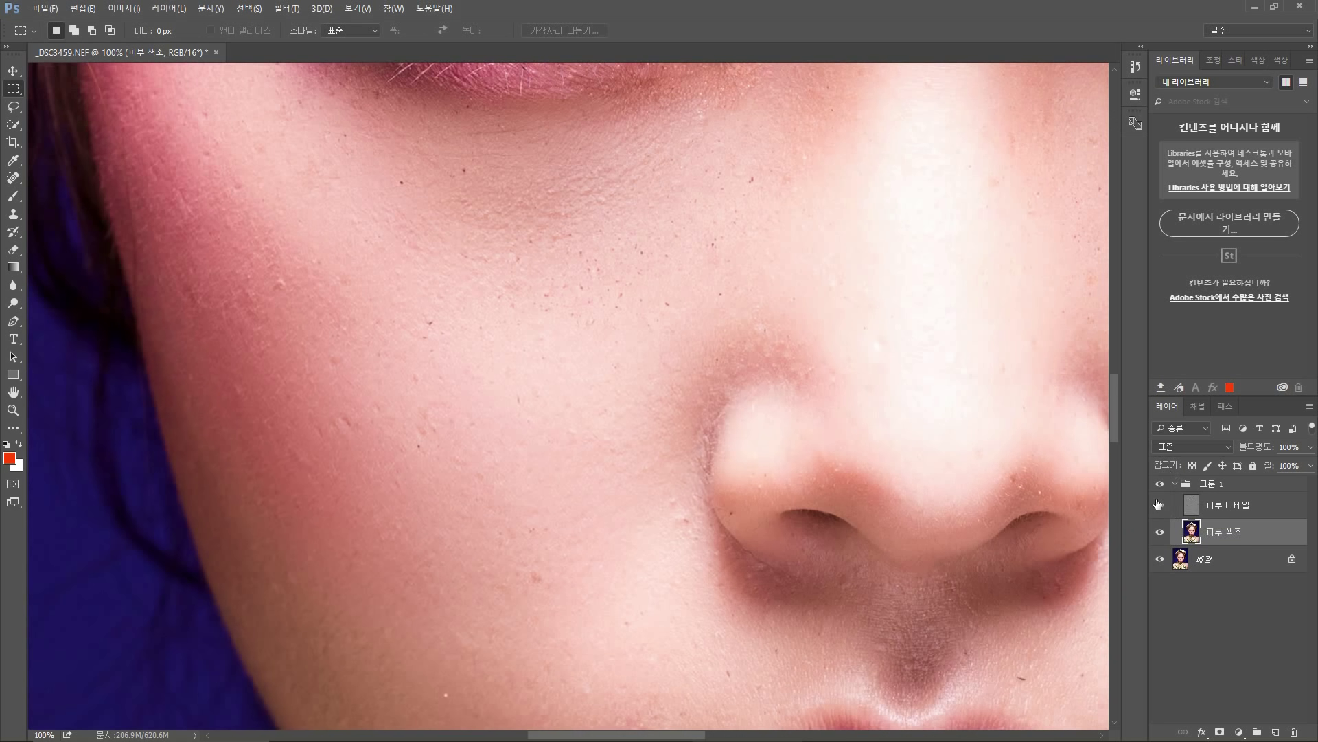
pyautogui.click(1159, 505)
pyautogui.click(1159, 505)
pyautogui.scroll(4, 693, 267)
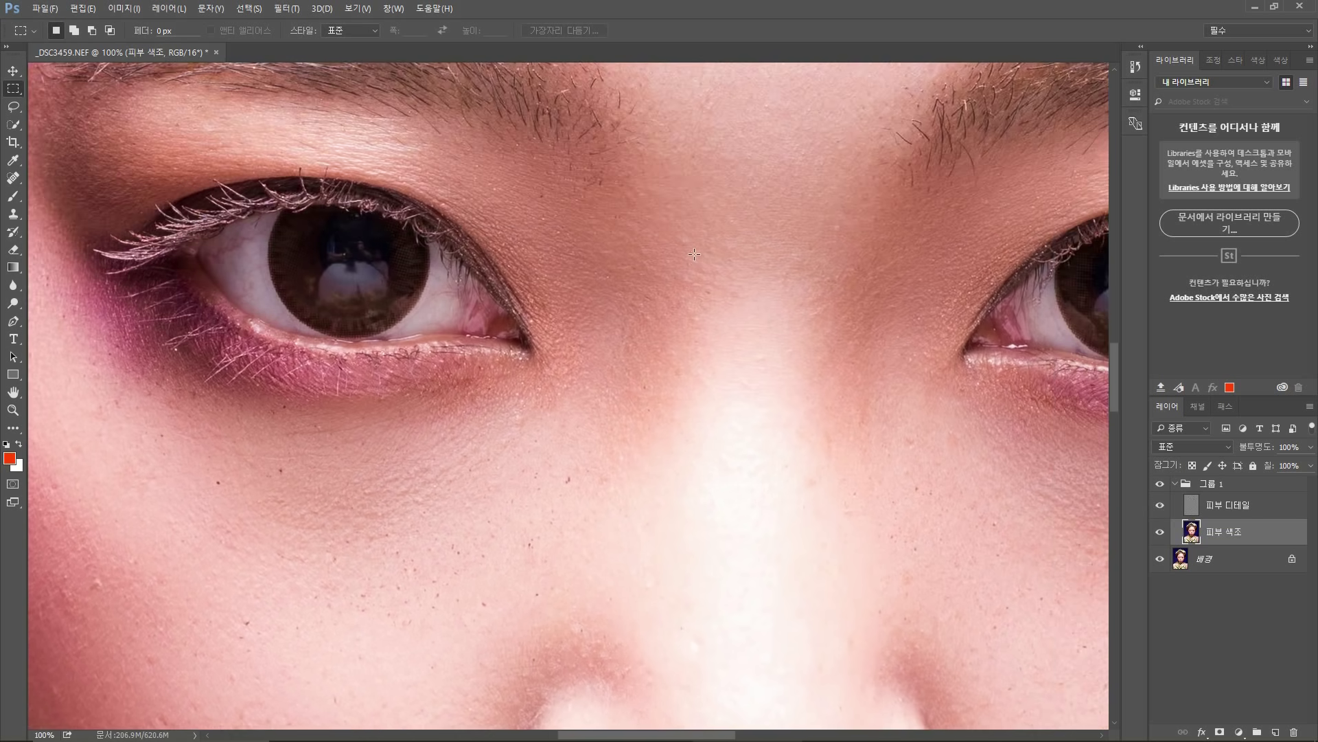
pyautogui.scroll(-5, 694, 255)
pyautogui.moveTo(725, 186); pyautogui.dragTo(644, 341)
pyautogui.moveTo(698, 233); pyautogui.dragTo(548, 285)
pyautogui.scroll(-2, 548, 343)
pyautogui.moveTo(548, 343); pyautogui.dragTo(647, 195)
# Make the 피부 디테일 layer active and choose the Spot Healing Brush for cleaning up the skin texture
pyautogui.click(1247, 511)
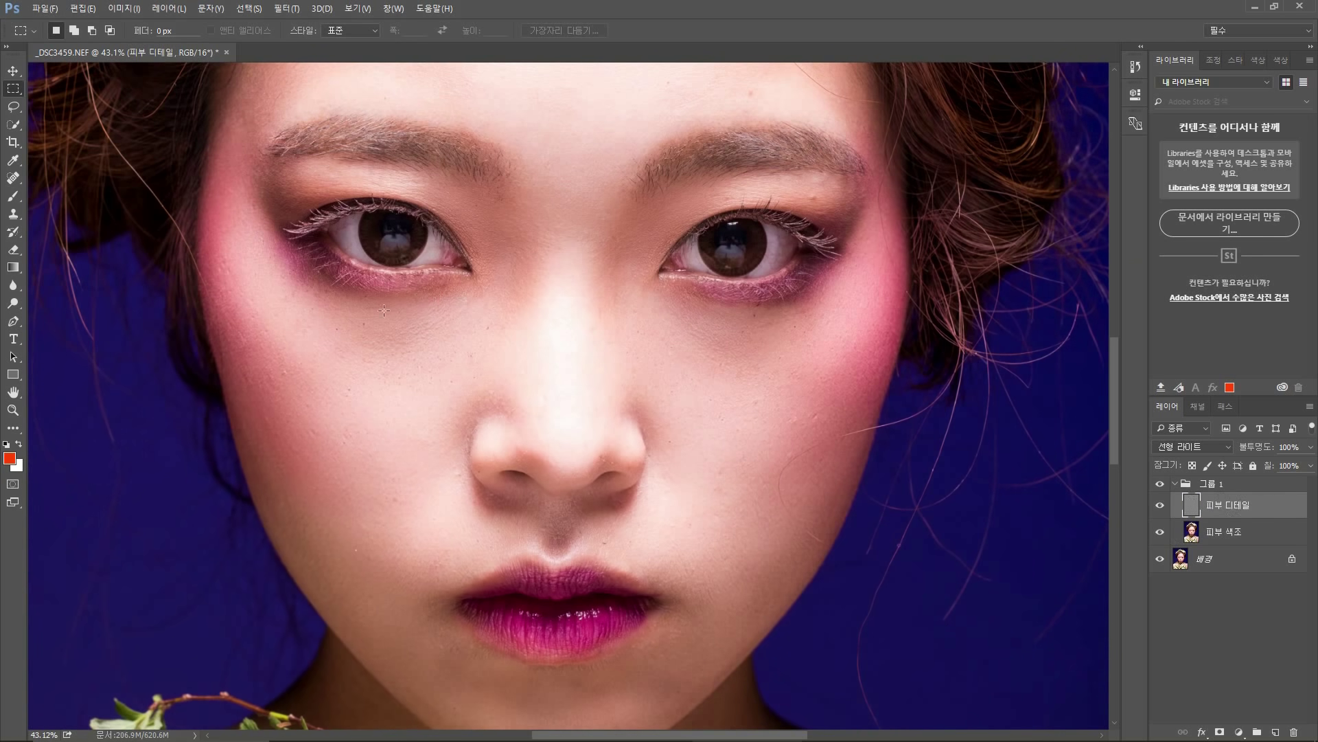
pyautogui.scroll(5, 388, 303)
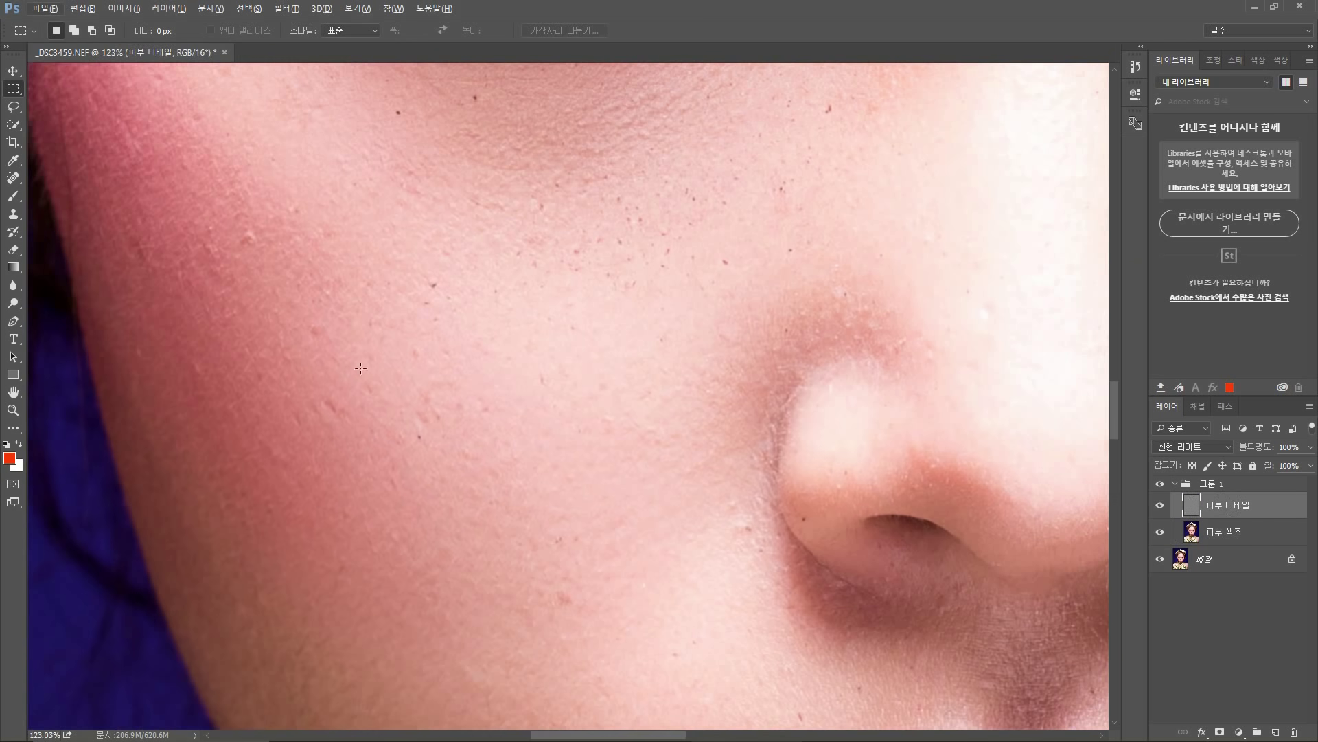
pyautogui.moveTo(360, 368); pyautogui.dragTo(442, 293)
pyautogui.scroll(-3, 575, 409)
pyautogui.scroll(-2, 522, 353)
pyautogui.moveTo(518, 330); pyautogui.dragTo(486, 330)
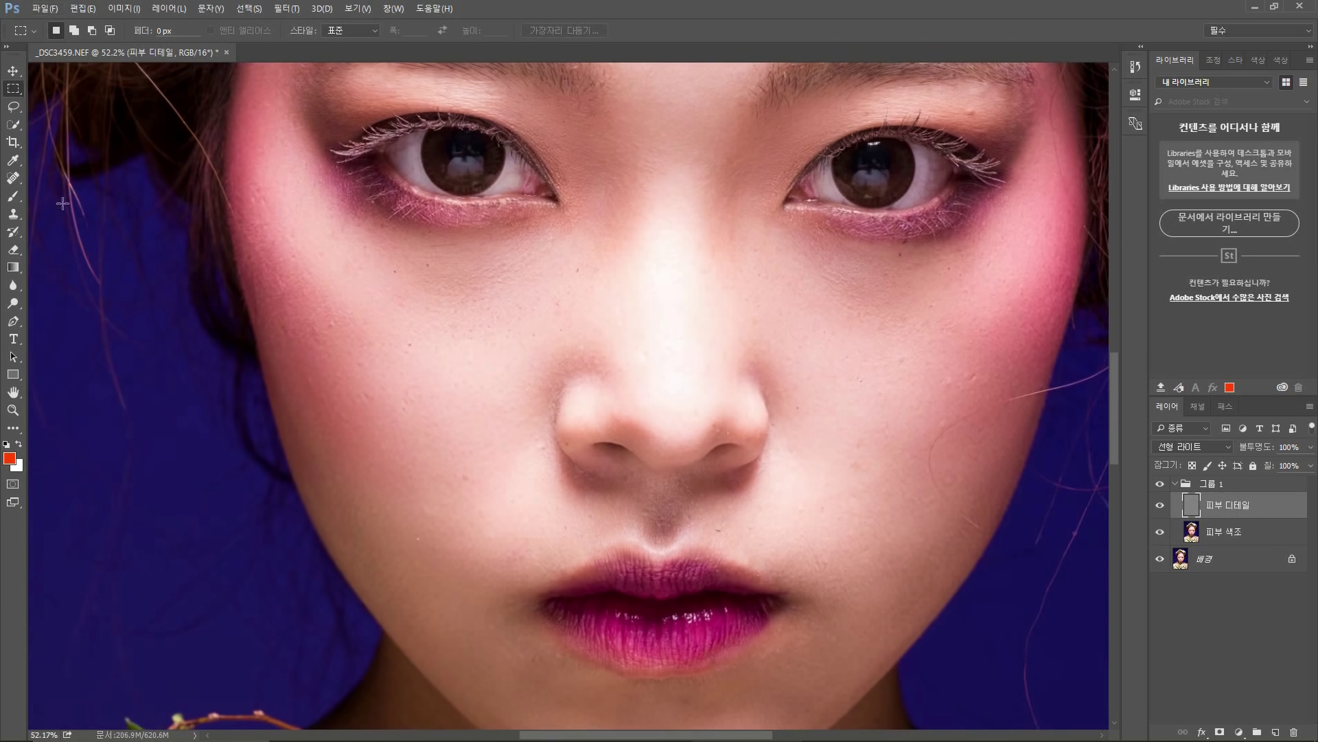
pyautogui.click(12, 124)
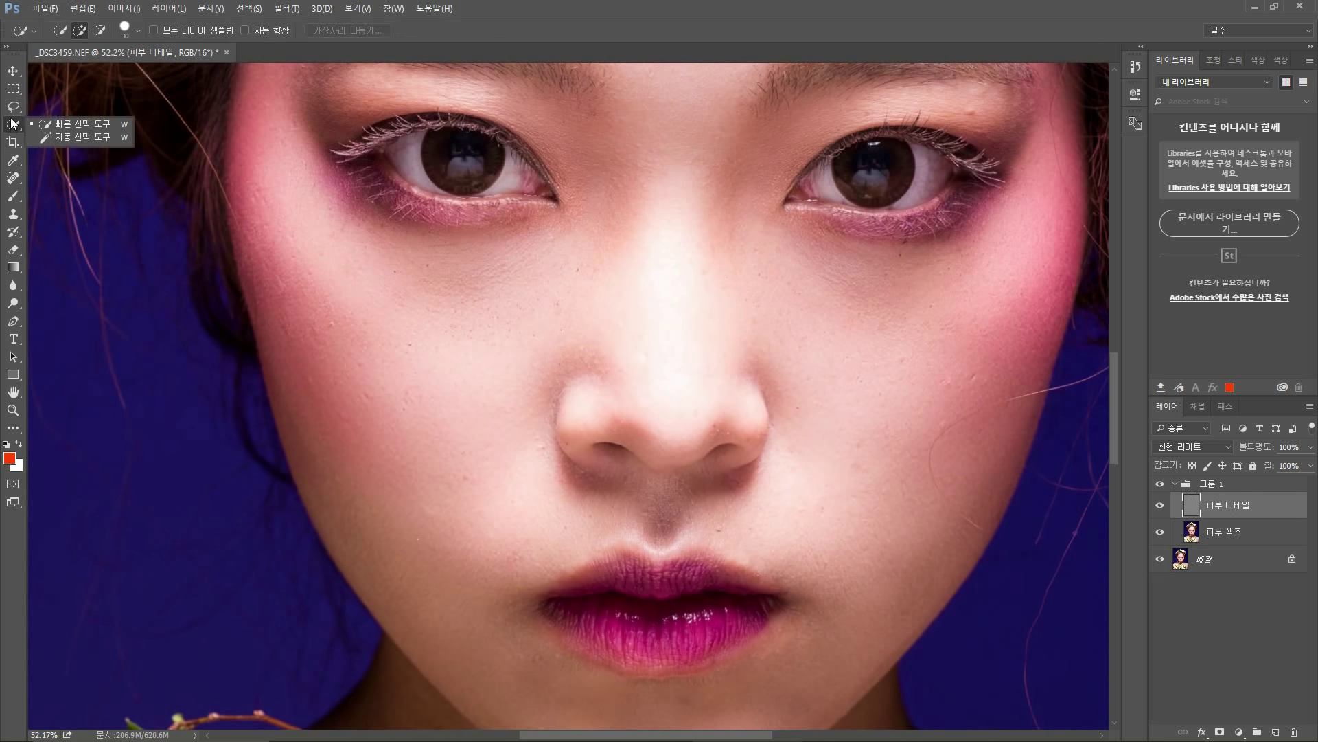
pyautogui.click(14, 179)
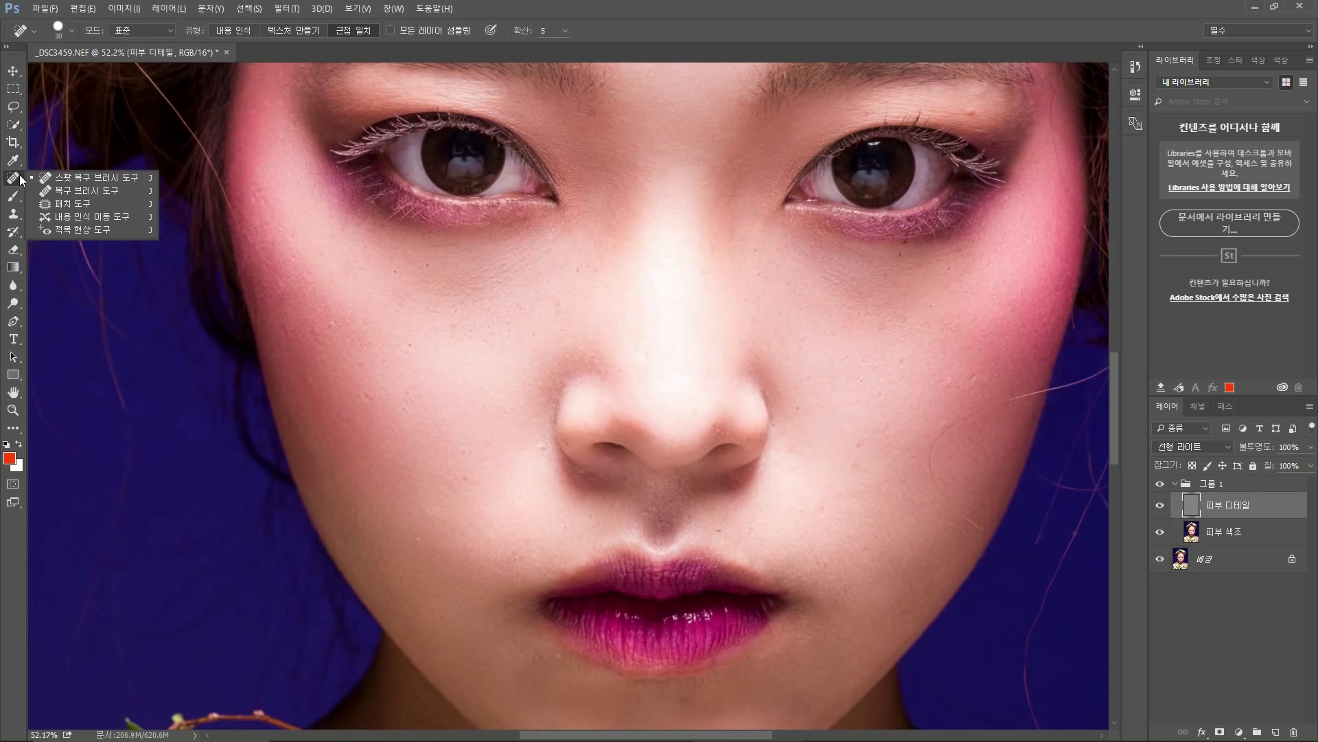
pyautogui.click(79, 180)
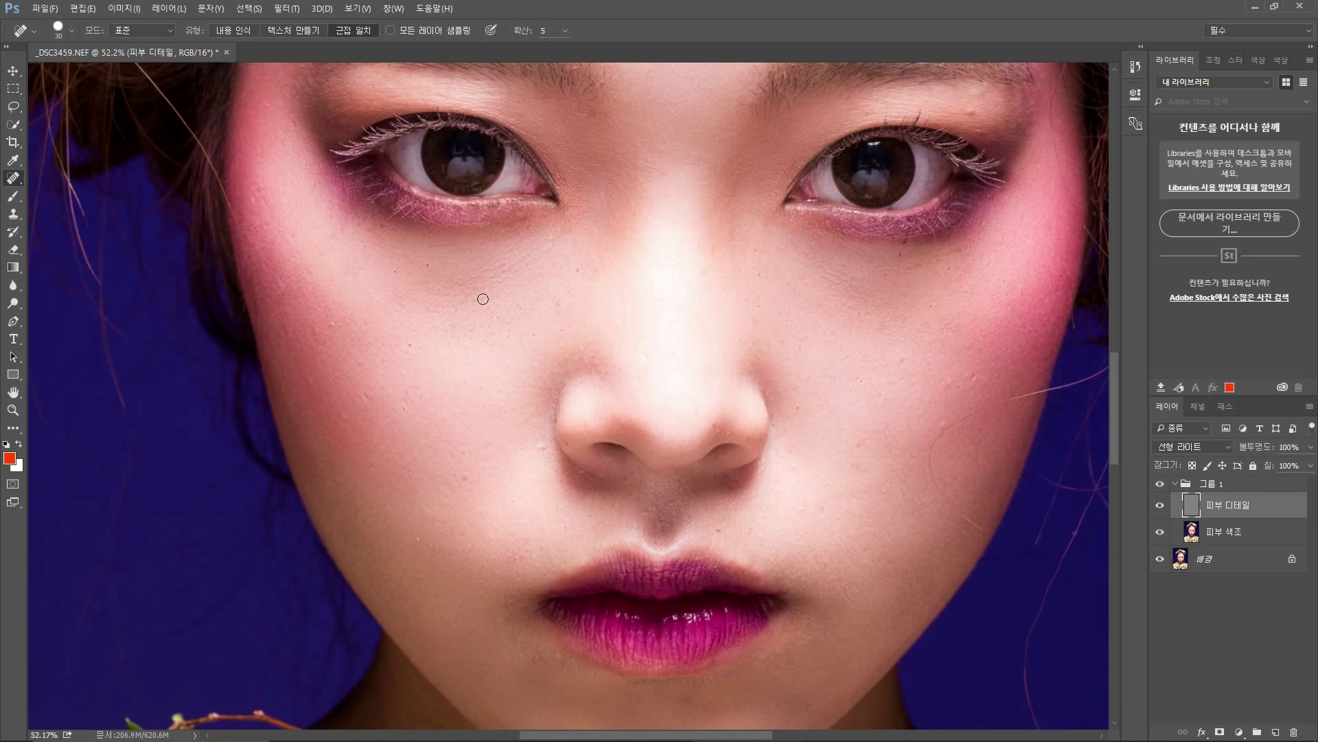
# Adjust the Spot Healing Brush size and heal blemishes on the left cheek and beside the left side of the nose
pyautogui.scroll(3, 366, 336)
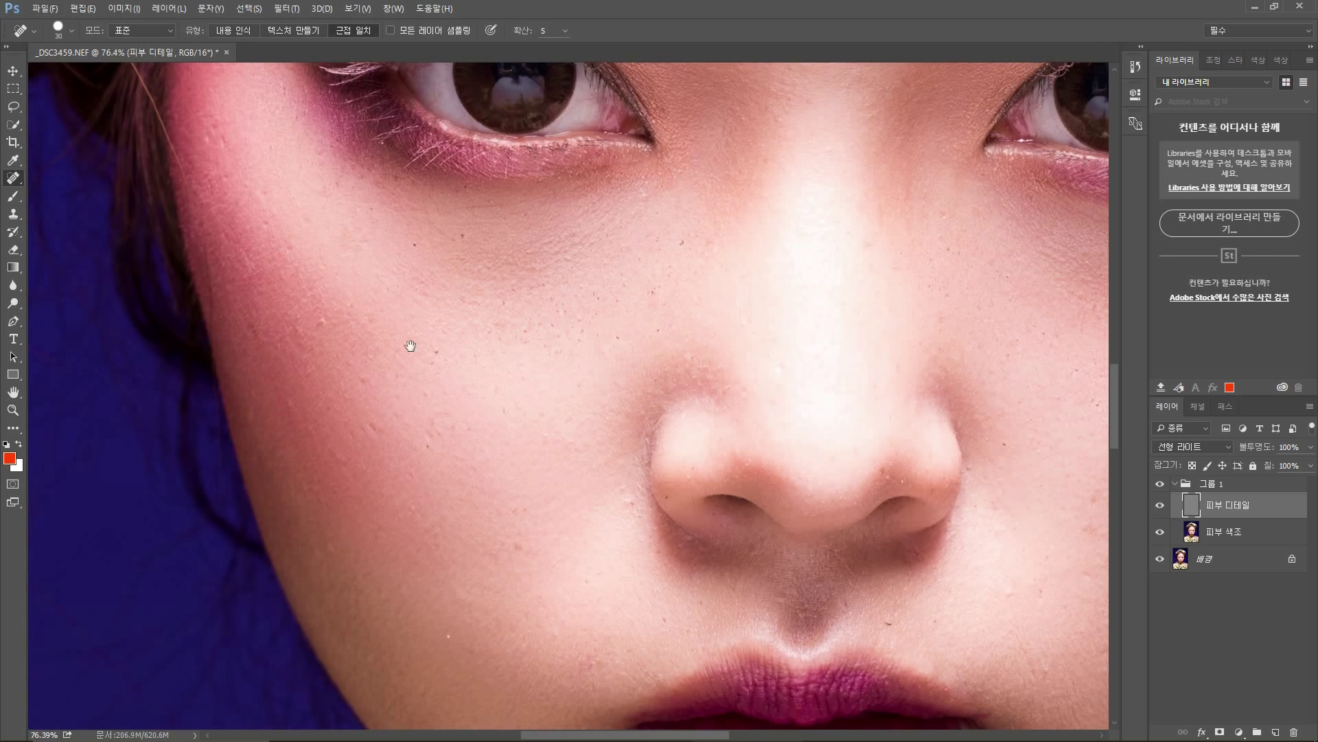
pyautogui.moveTo(406, 359); pyautogui.dragTo(426, 286)
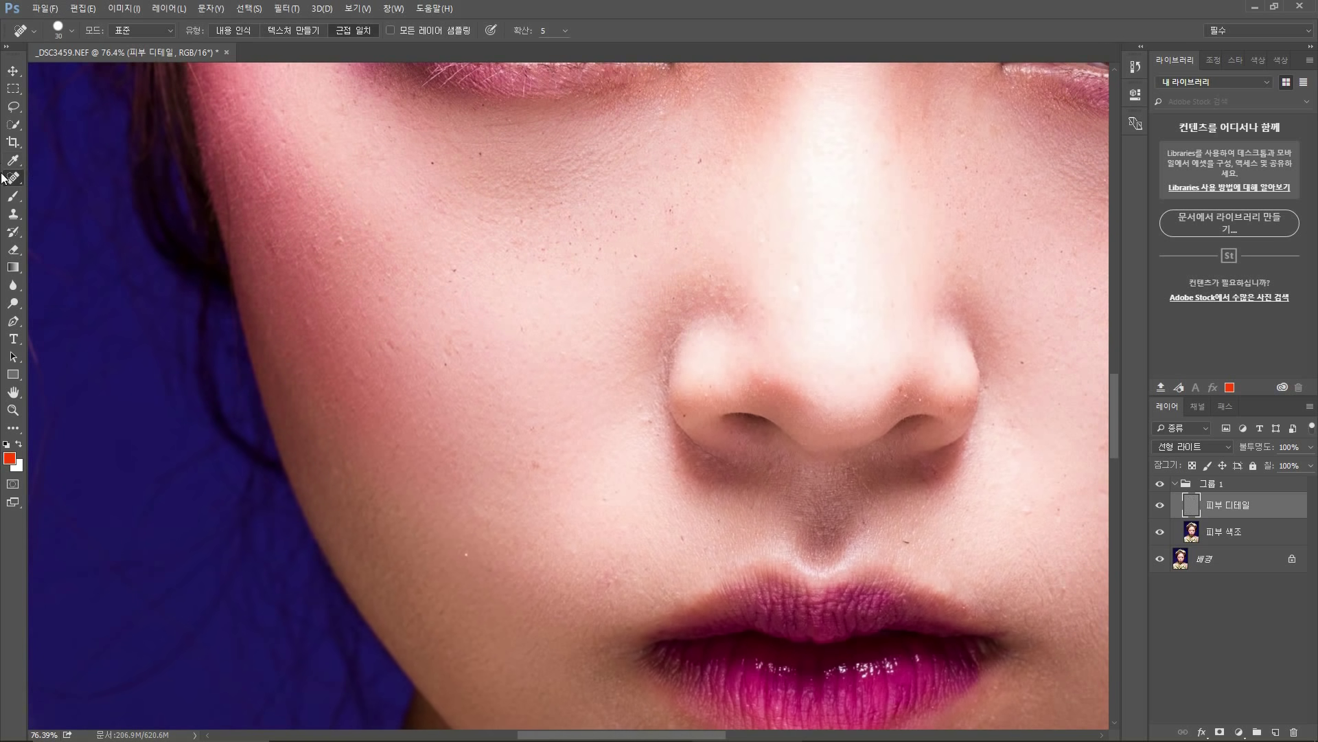
pyautogui.rightClick(13, 180)
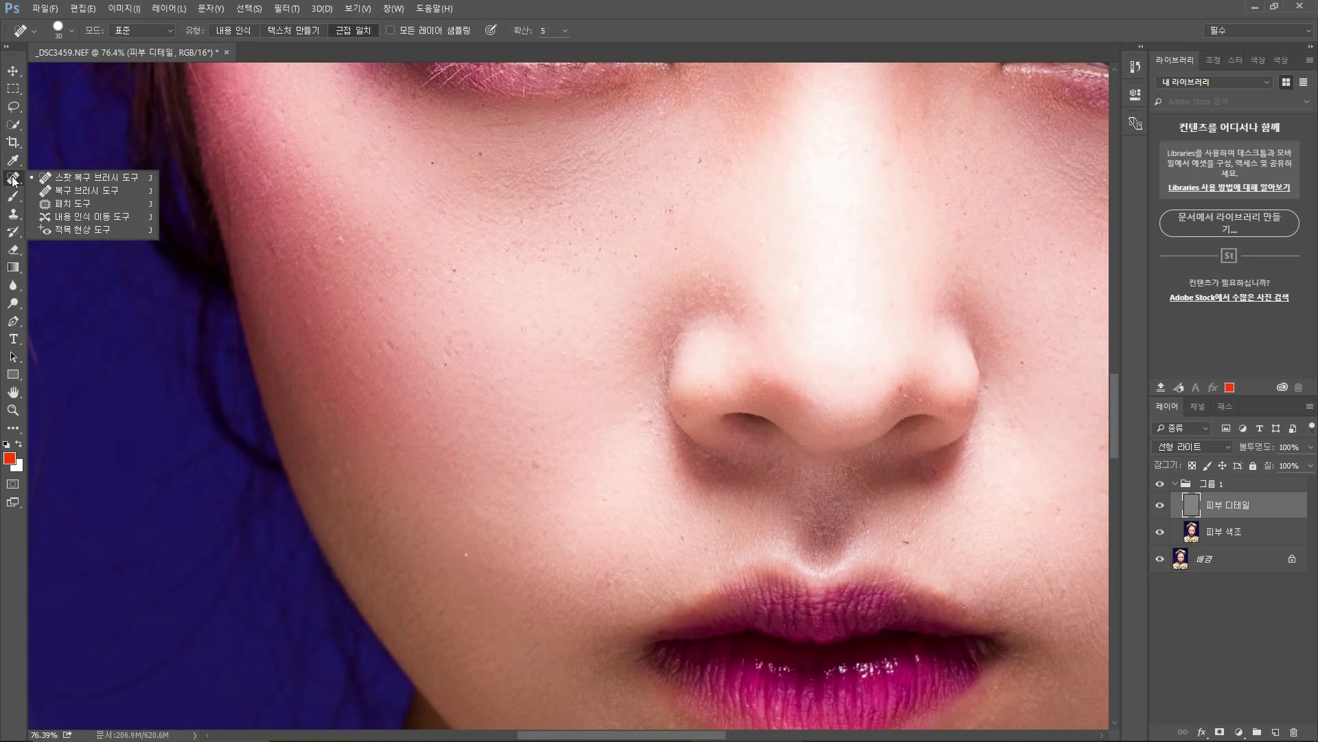
pyautogui.click(13, 180)
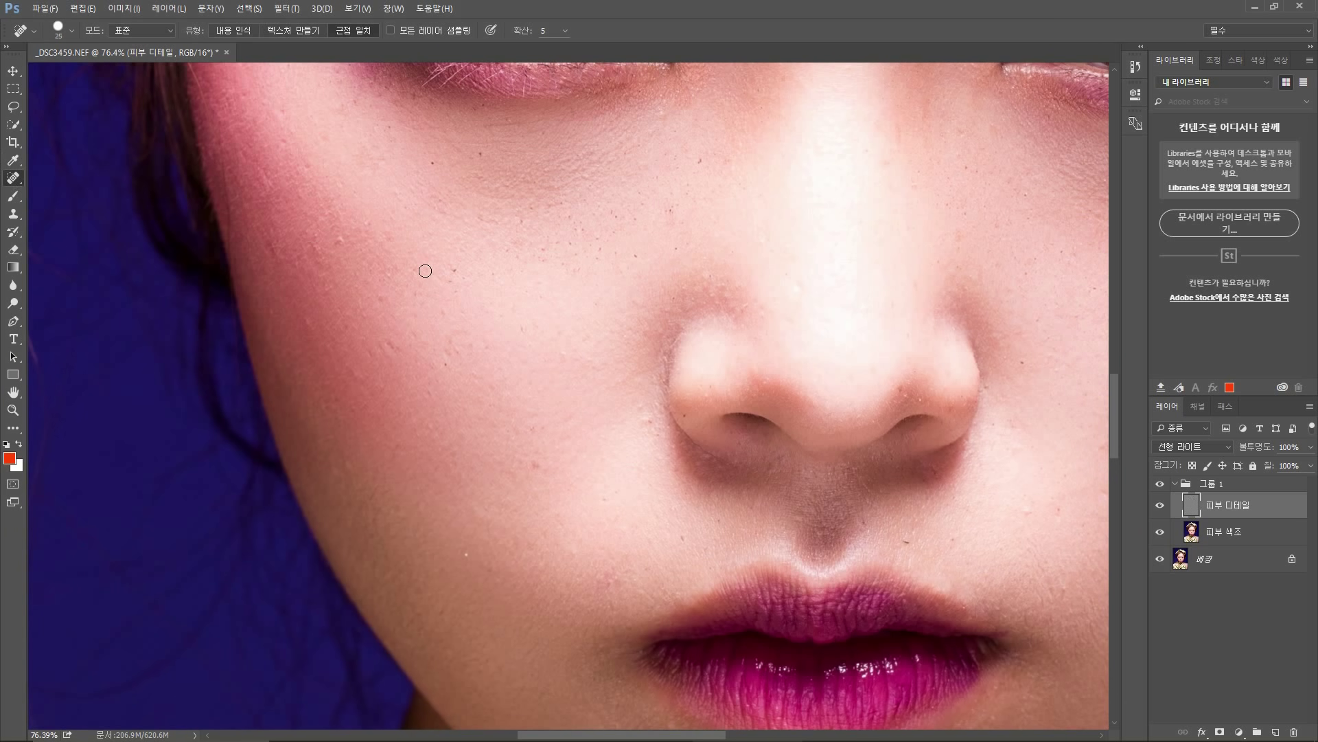
pyautogui.press(']')
pyautogui.press(']')
pyautogui.press(']')
pyautogui.press('[')
pyautogui.press('[')
pyautogui.click(357, 376)
pyautogui.click(478, 512)
pyautogui.moveTo(607, 585); pyautogui.dragTo(625, 559)
pyautogui.click(643, 416)
pyautogui.click(653, 421)
pyautogui.click(707, 281)
# Heal the dark specks beneath the left eye and on the upper left cheek
pyautogui.scroll(2, 686, 300)
pyautogui.click(652, 292)
pyautogui.click(615, 345)
pyautogui.click(544, 392)
pyautogui.click(524, 403)
pyautogui.click(507, 372)
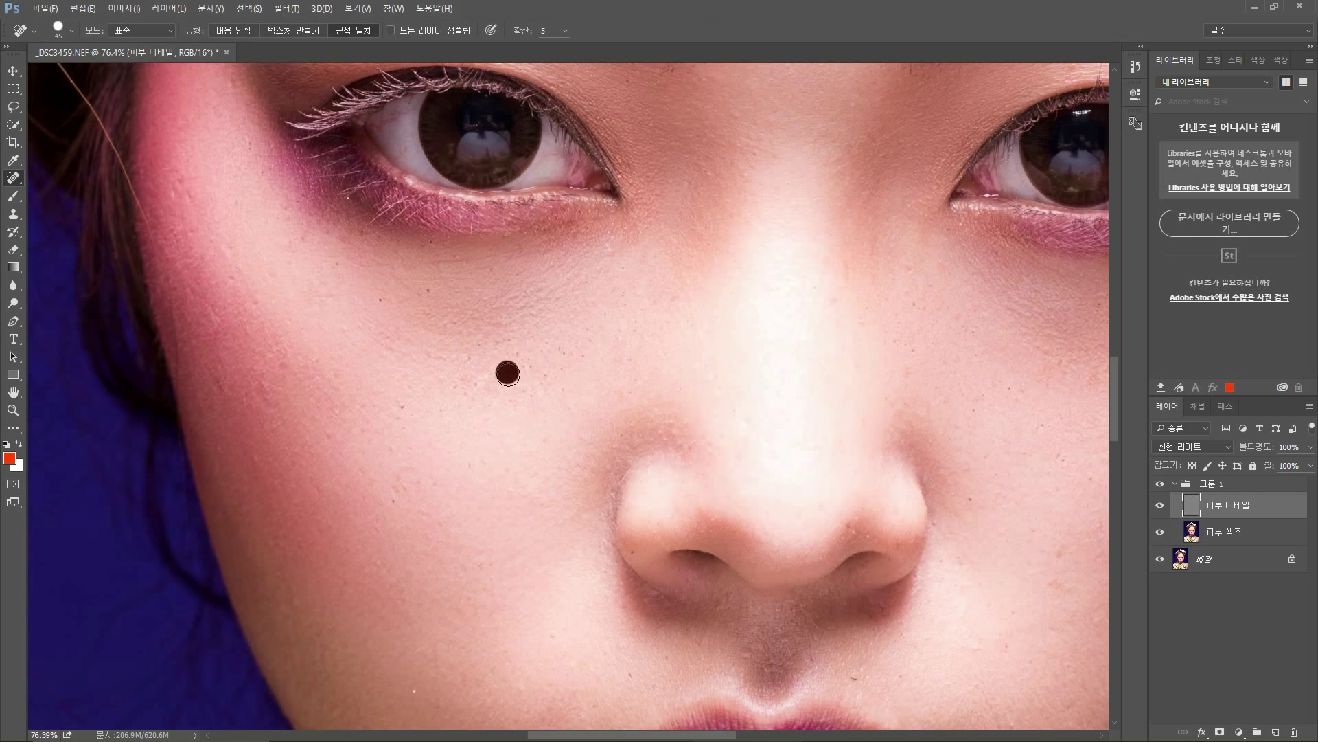
pyautogui.click(432, 289)
pyautogui.click(392, 303)
pyautogui.click(400, 402)
# Heal the small bumps along the outer edge of the left cheek, up toward the temple
pyautogui.click(234, 282)
pyautogui.click(258, 301)
pyautogui.click(227, 247)
pyautogui.click(186, 196)
pyautogui.click(184, 191)
pyautogui.click(176, 182)
pyautogui.click(184, 224)
pyautogui.click(195, 237)
pyautogui.click(171, 174)
pyautogui.click(172, 195)
# Heal spots above the right half of the upper lip and on the skin beside the right mouth corner
pyautogui.moveTo(400, 382); pyautogui.dragTo(365, 474)
pyautogui.moveTo(744, 371); pyautogui.dragTo(720, 279)
pyautogui.click(657, 296)
pyautogui.click(705, 297)
pyautogui.click(785, 282)
pyautogui.click(804, 344)
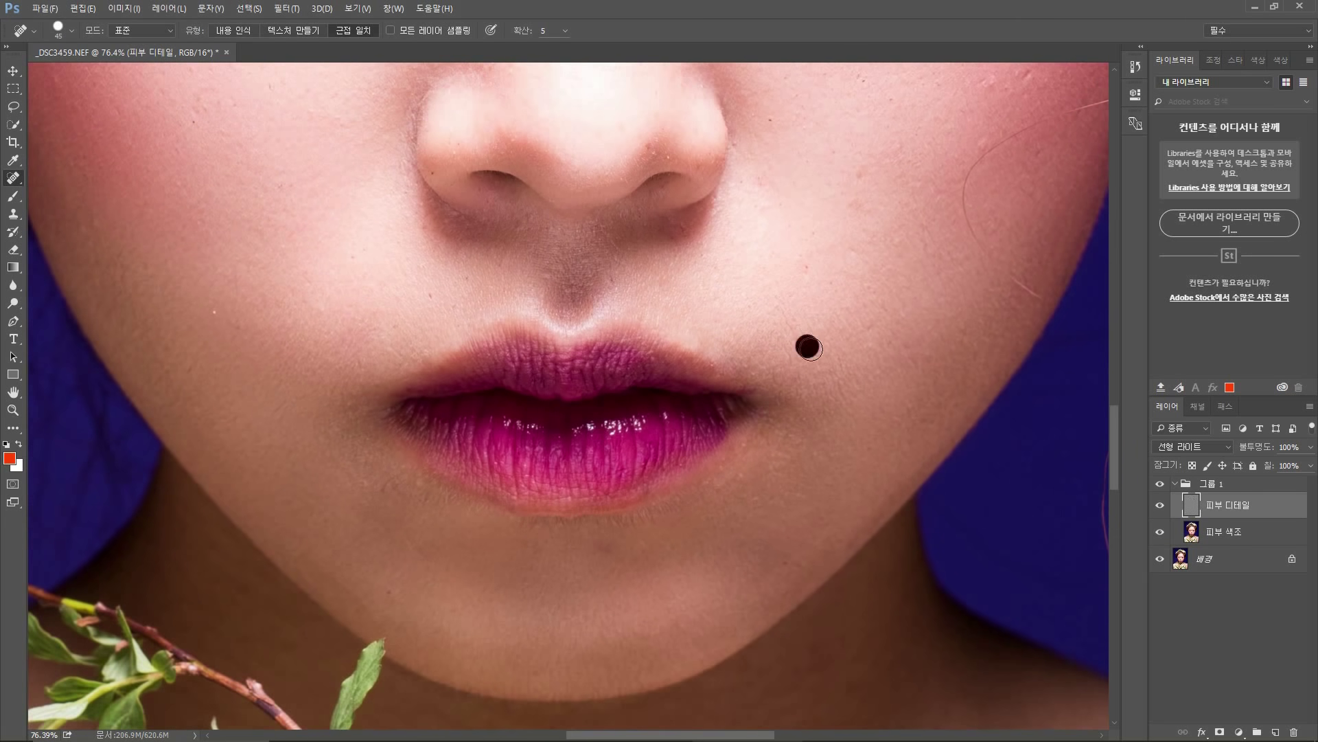
pyautogui.click(864, 326)
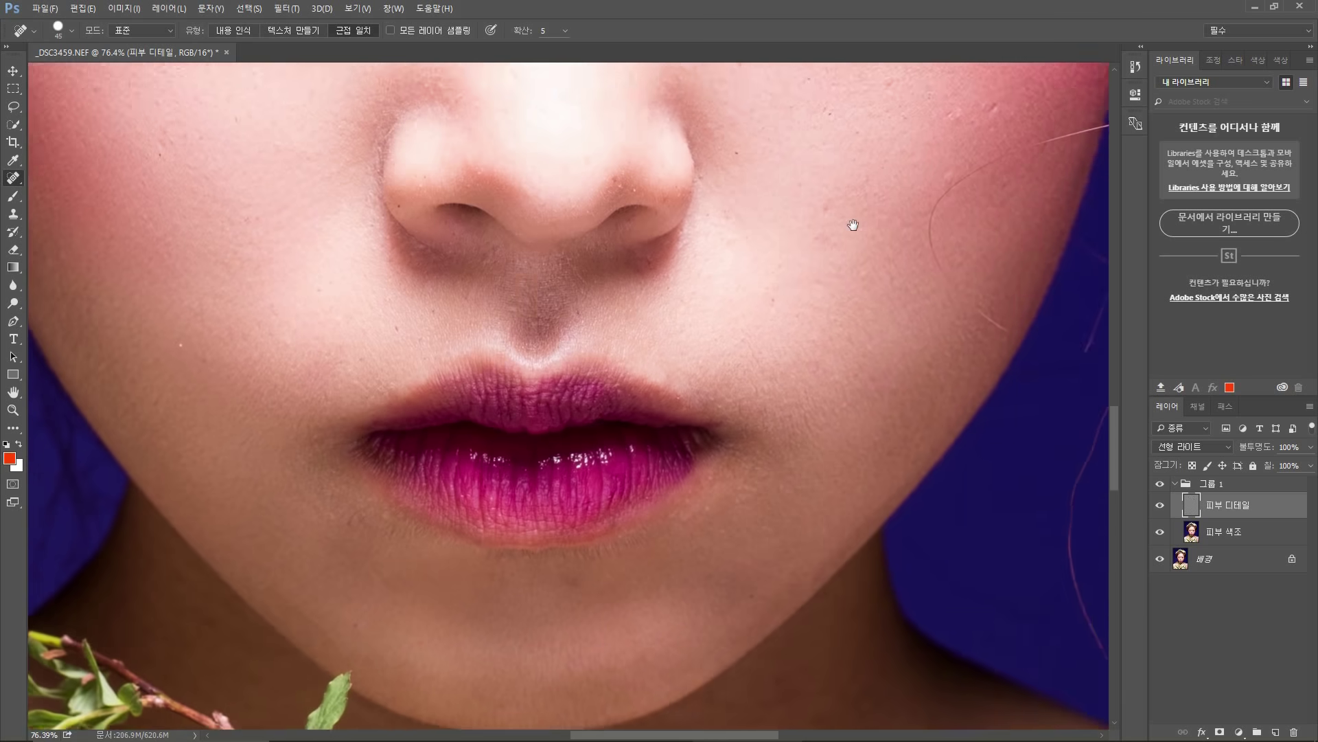
# Heal blemishes on the chin below the lips and the light spots on the right nostril
pyautogui.moveTo(649, 559); pyautogui.dragTo(707, 378)
pyautogui.click(663, 368)
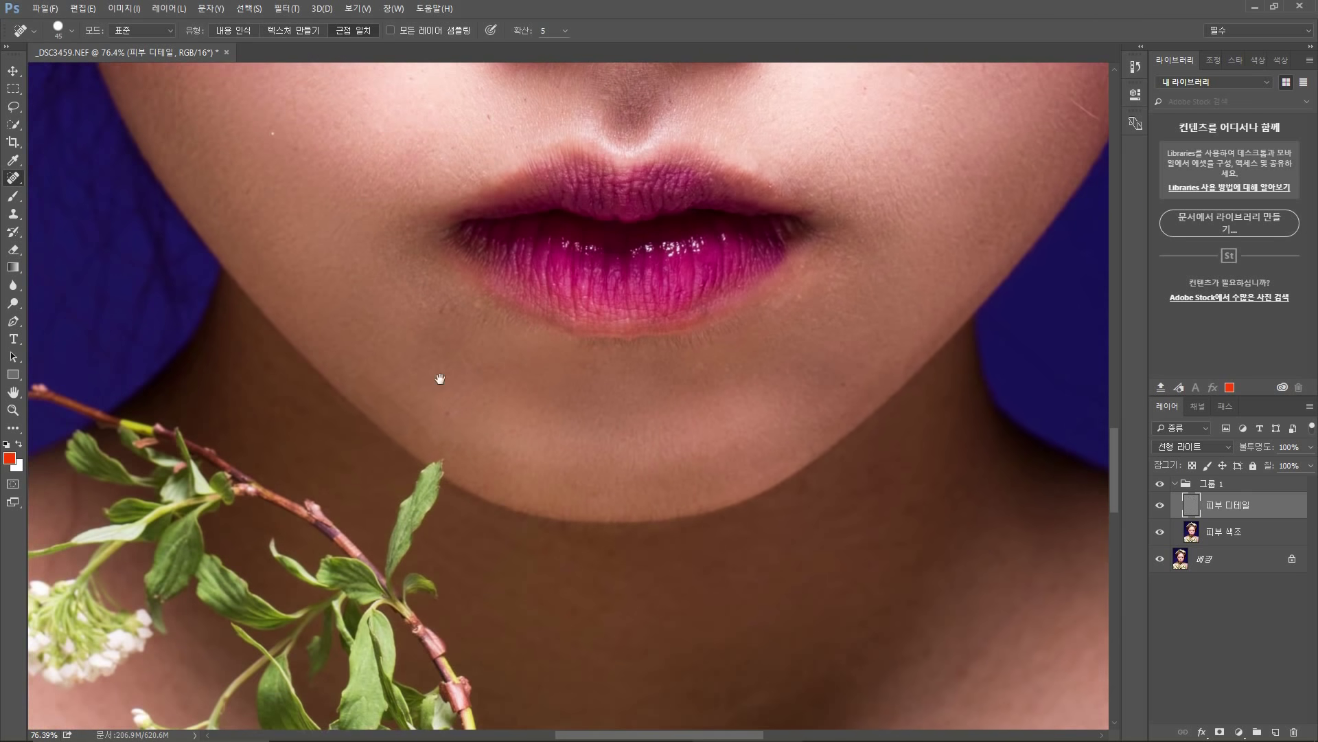
pyautogui.click(448, 411)
pyautogui.moveTo(332, 138); pyautogui.dragTo(429, 420)
pyautogui.click(578, 363)
pyautogui.moveTo(804, 268); pyautogui.dragTo(591, 432)
pyautogui.click(583, 386)
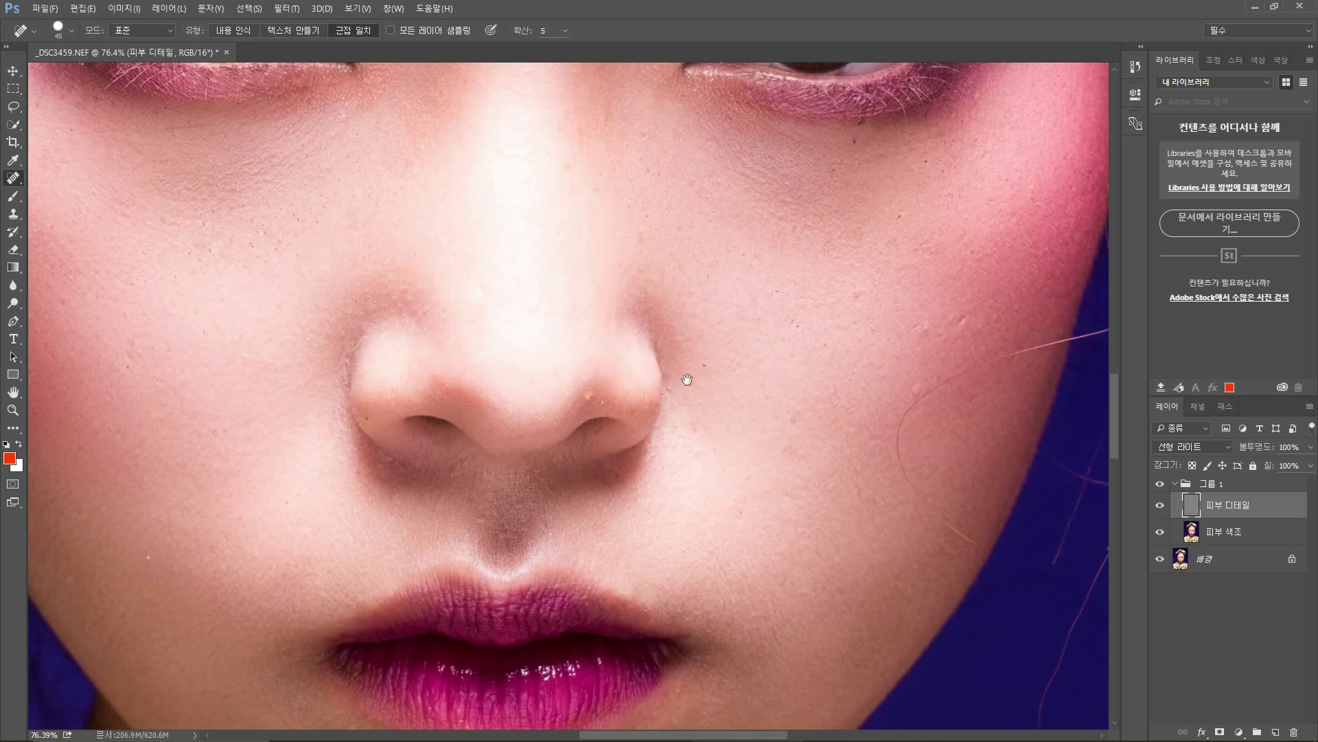
pyautogui.click(591, 398)
# Heal the raised spots and specks across the right cheek and beside the right side of the nose
pyautogui.moveTo(807, 394); pyautogui.dragTo(754, 388)
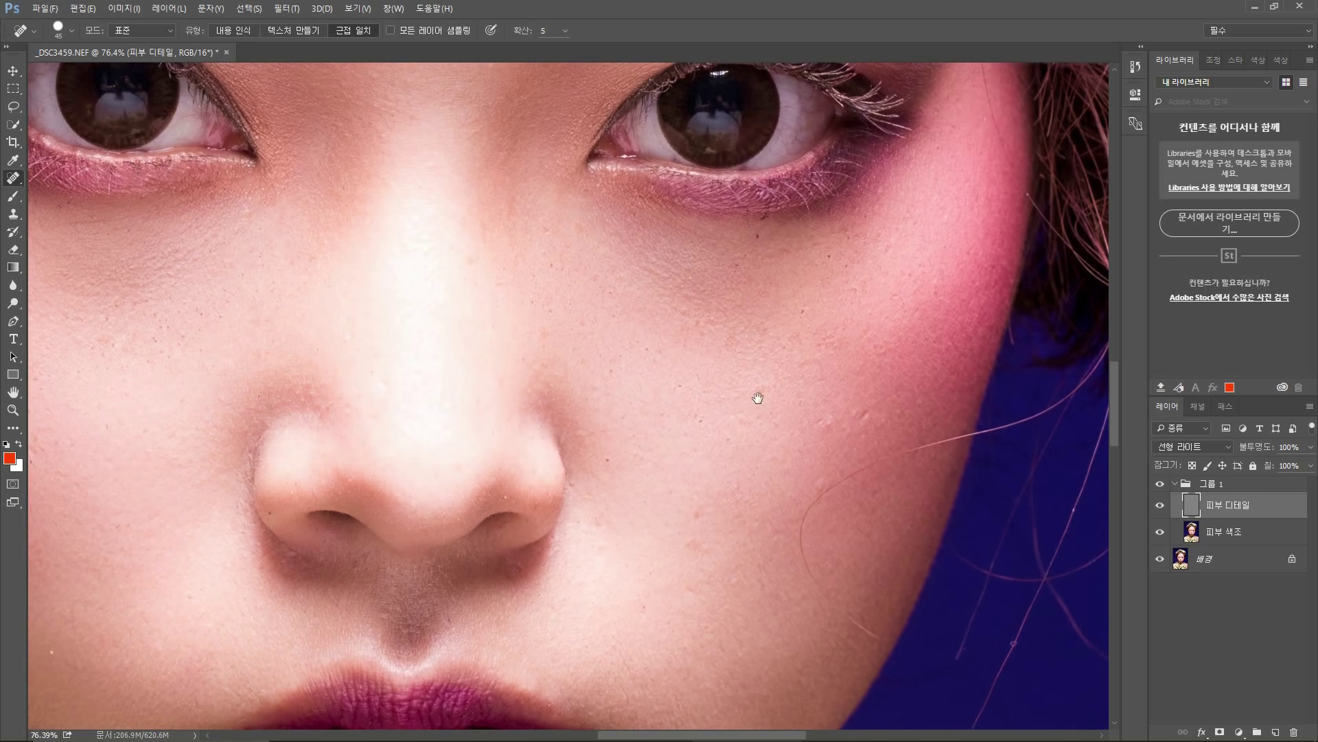
pyautogui.click(860, 414)
pyautogui.click(825, 420)
pyautogui.click(882, 229)
pyautogui.click(664, 351)
pyautogui.click(613, 370)
pyautogui.click(607, 468)
pyautogui.click(603, 423)
# Heal blemishes on the outer right eyelid and on the forehead above both eyebrows
pyautogui.moveTo(752, 235); pyautogui.dragTo(621, 488)
pyautogui.click(729, 282)
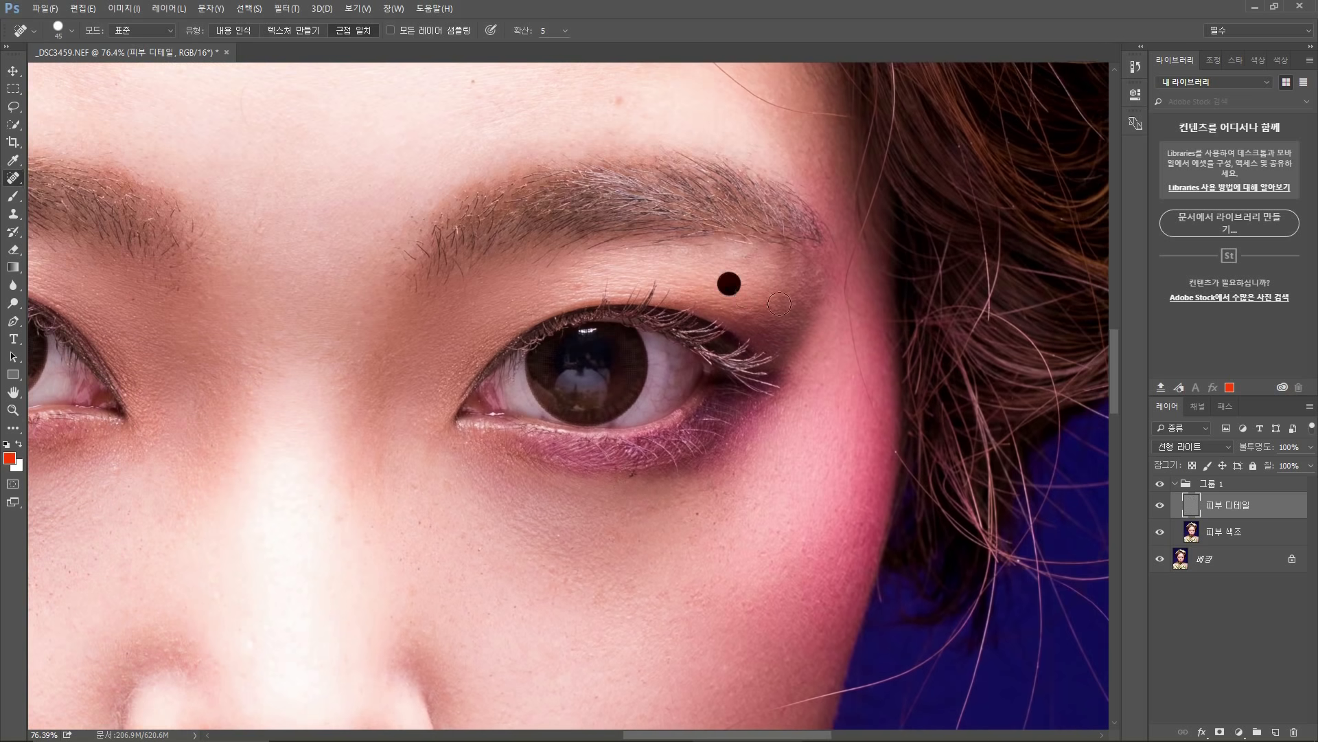
pyautogui.moveTo(682, 227); pyautogui.dragTo(684, 385)
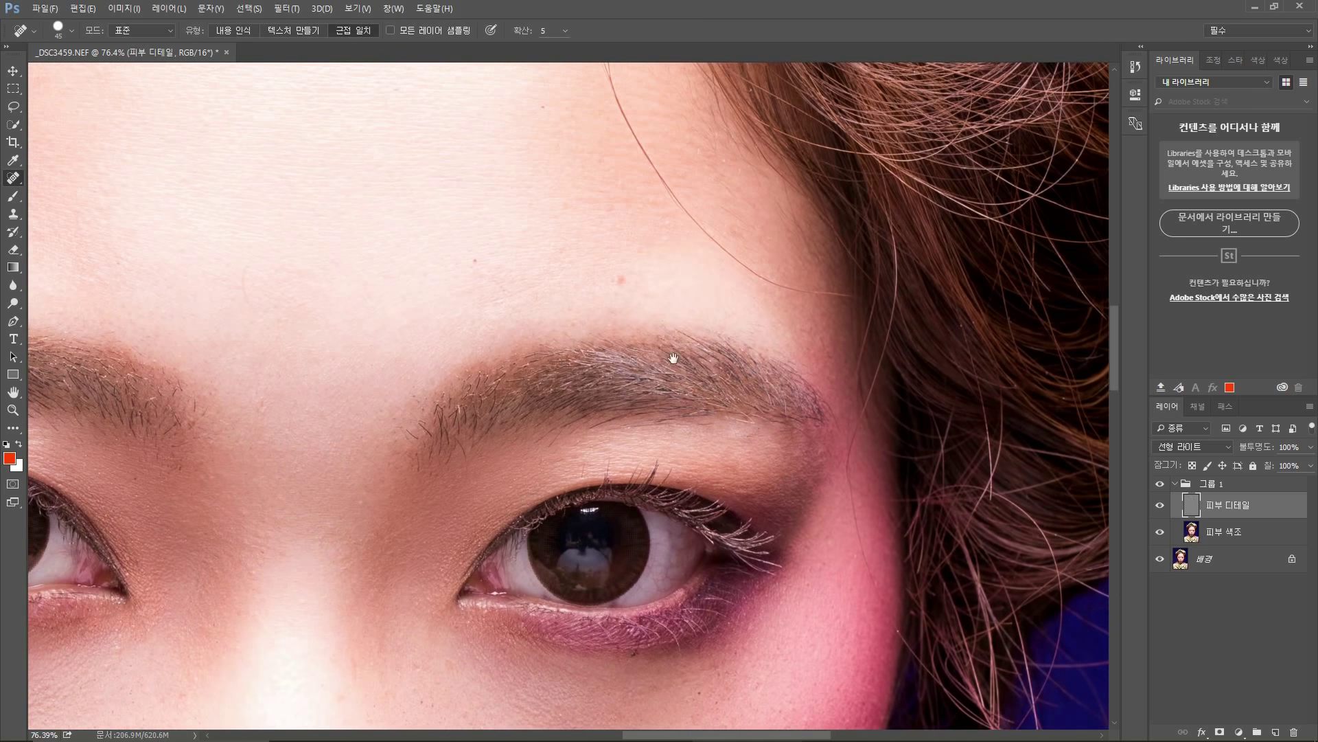
pyautogui.click(476, 258)
pyautogui.moveTo(384, 343); pyautogui.dragTo(764, 344)
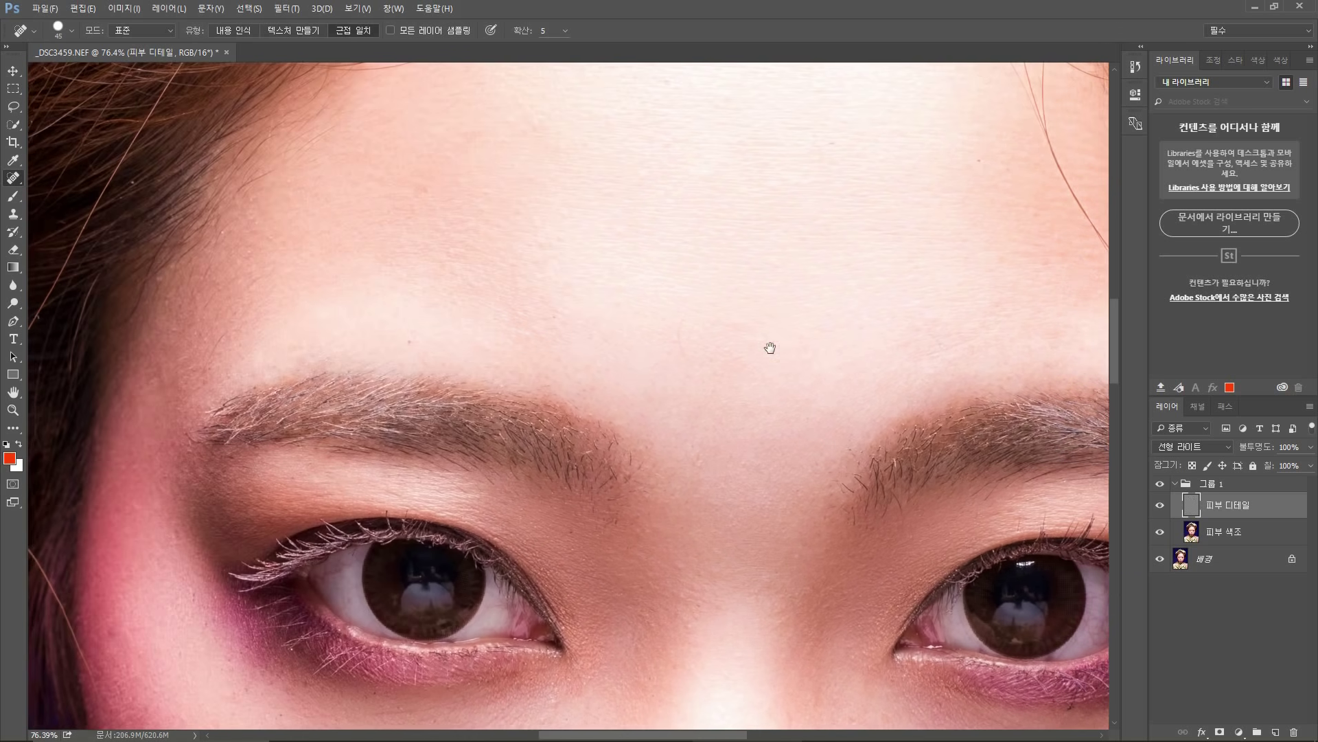
pyautogui.moveTo(453, 327); pyautogui.dragTo(609, 413)
pyautogui.click(568, 408)
pyautogui.click(579, 259)
# Heal the remaining specks in the skin beneath the right eye
pyautogui.moveTo(885, 220); pyautogui.dragTo(701, 423)
pyautogui.moveTo(727, 368)
pyautogui.mouseDown()
pyautogui.moveTo(656, 341)
pyautogui.moveTo(643, 316)
pyautogui.moveTo(774, 309)
pyautogui.moveTo(724, 227)
pyautogui.moveTo(744, 229)
pyautogui.moveTo(747, 313)
pyautogui.moveTo(736, 221)
pyautogui.moveTo(712, 371)
pyautogui.moveTo(730, 344)
pyautogui.moveTo(711, 317)
pyautogui.moveTo(688, 352)
pyautogui.moveTo(688, 301)
pyautogui.mouseUp()
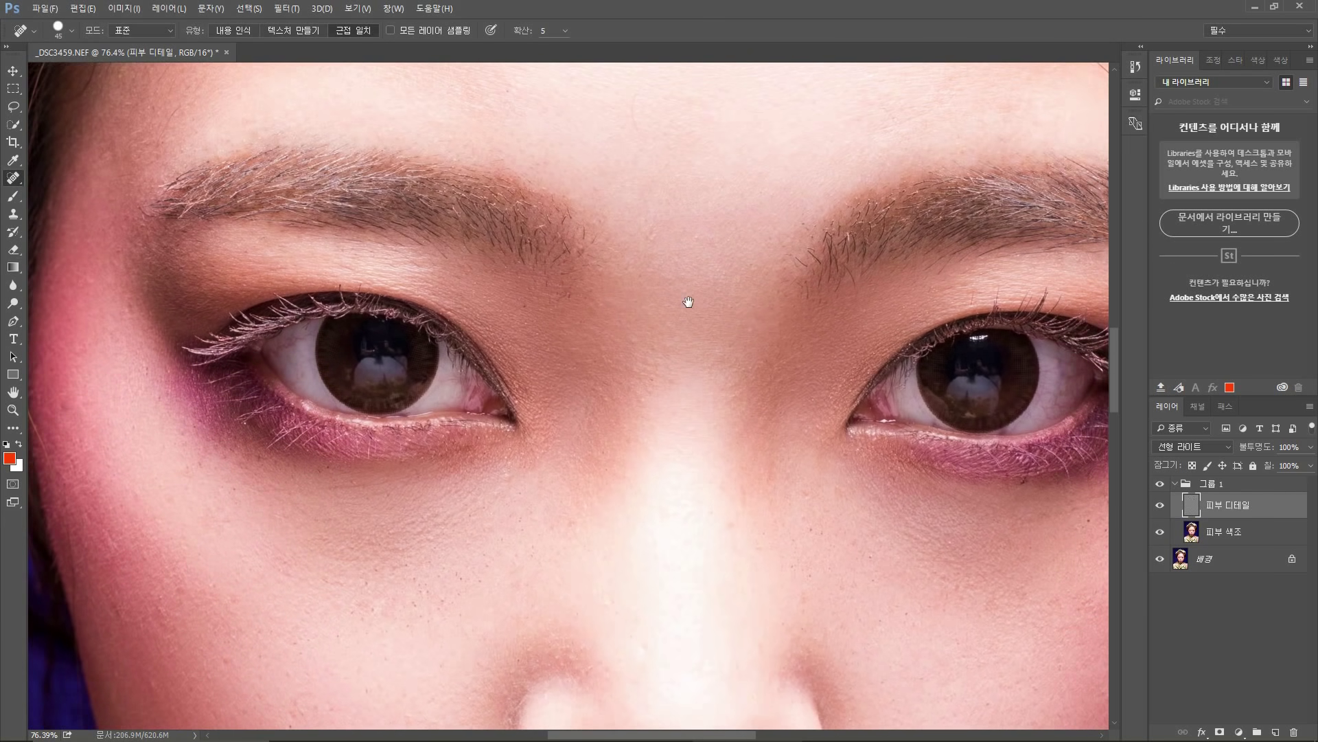
pyautogui.moveTo(779, 317); pyautogui.dragTo(600, 233)
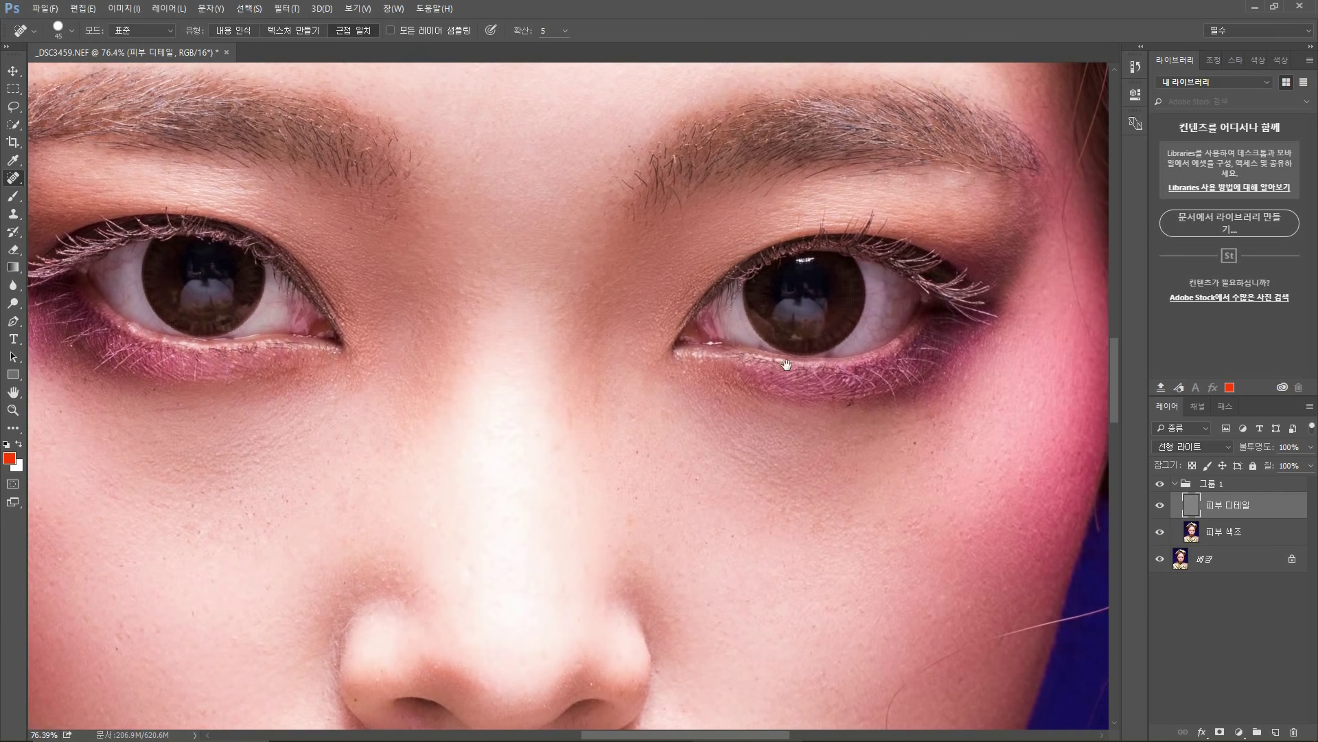
pyautogui.moveTo(742, 235); pyautogui.dragTo(665, 309)
pyautogui.moveTo(902, 333); pyautogui.dragTo(799, 166)
pyautogui.click(733, 333)
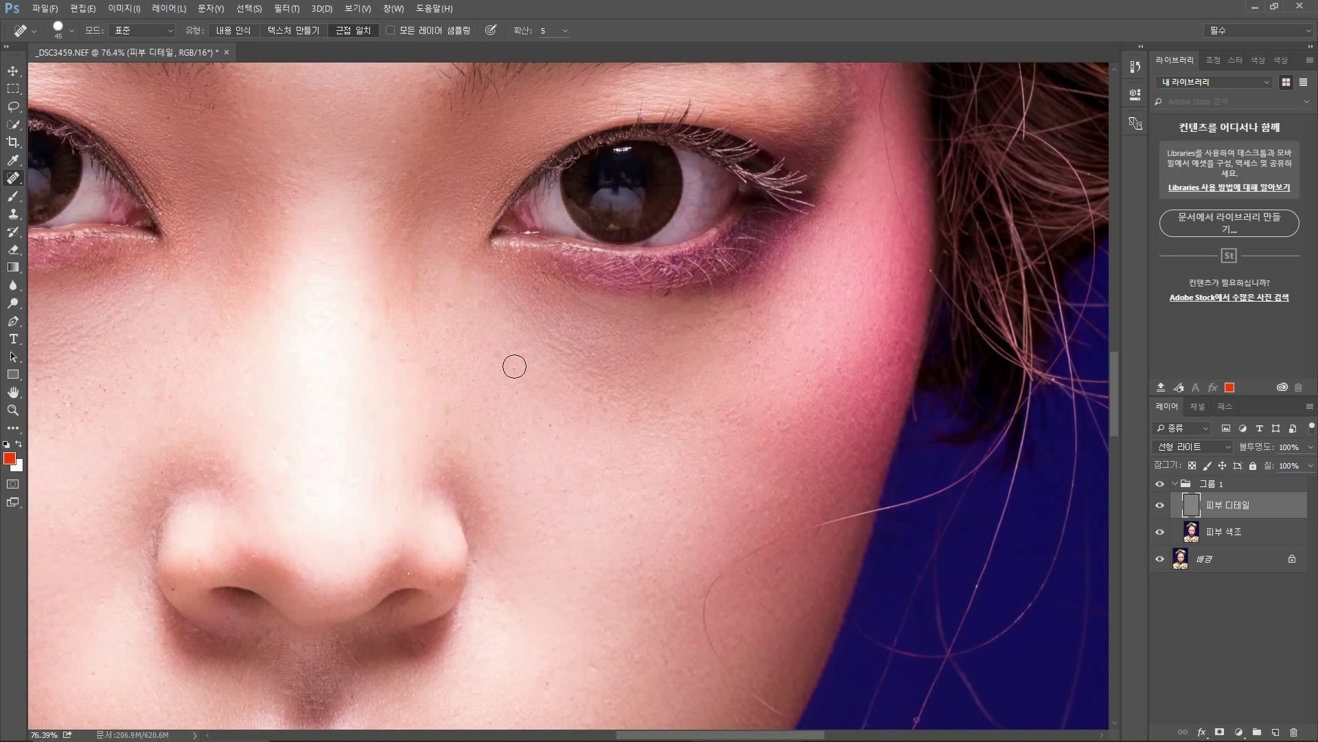
pyautogui.click(550, 426)
# Heal the remaining marks on the outer right cheek near the stray hair
pyautogui.moveTo(509, 492); pyautogui.dragTo(477, 345)
pyautogui.moveTo(629, 323); pyautogui.dragTo(715, 342)
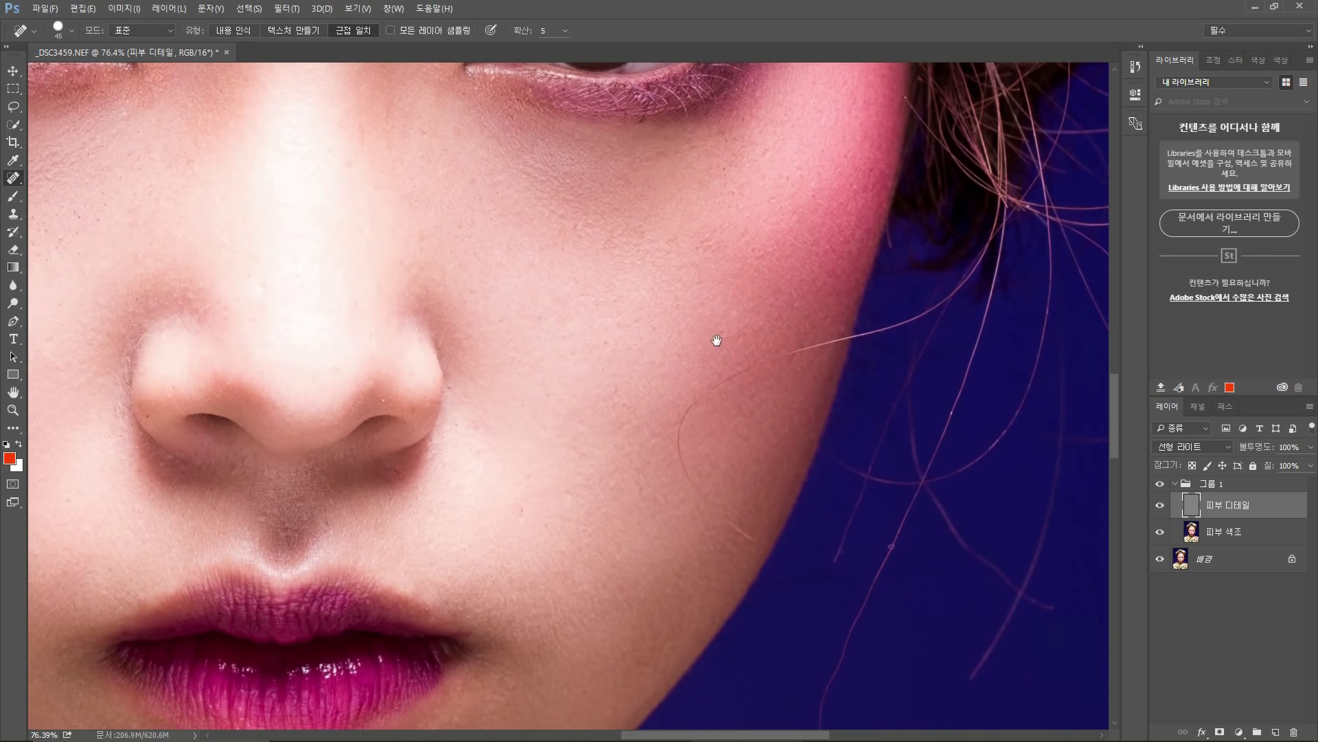
pyautogui.moveTo(706, 442); pyautogui.dragTo(822, 285)
pyautogui.click(880, 306)
pyautogui.click(903, 344)
pyautogui.click(853, 334)
# Review the healed skin across the whole face and compare it with 그룹 1 hidden and shown
pyautogui.scroll(3, 759, 403)
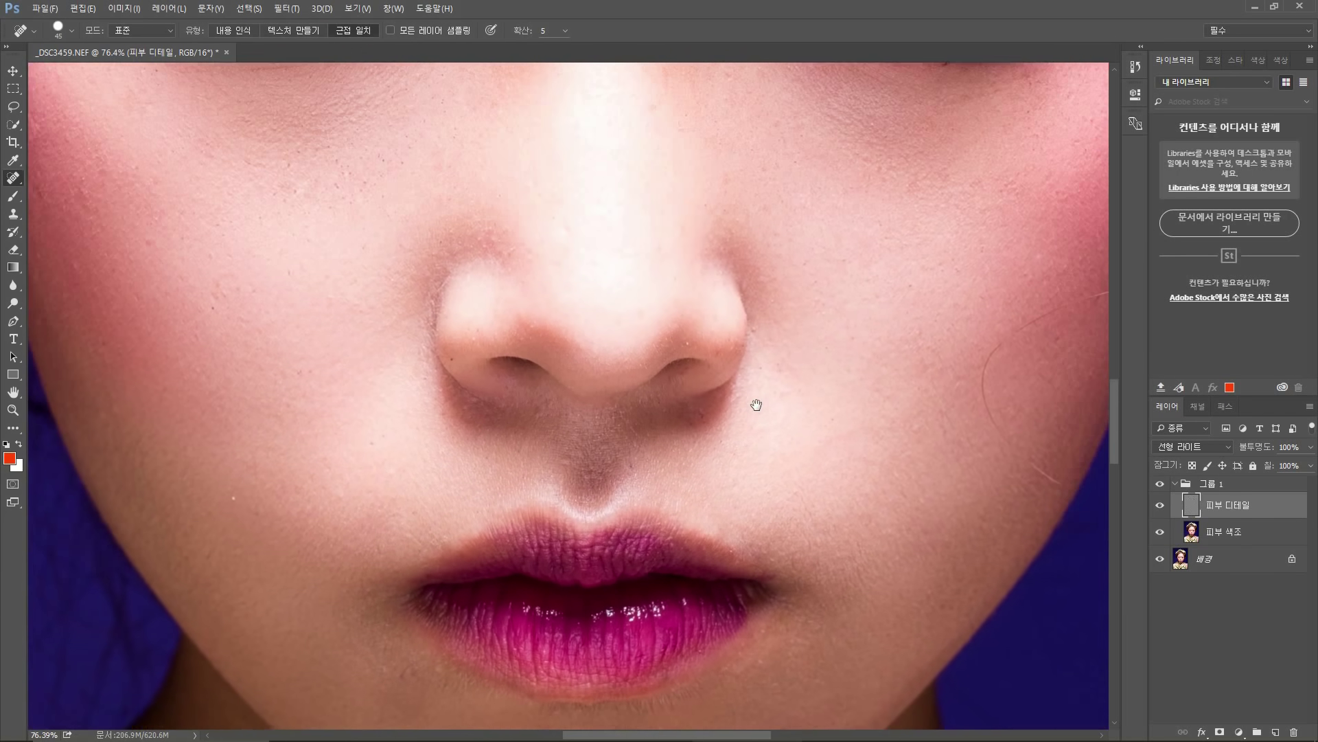
pyautogui.scroll(2, 559, 385)
pyautogui.hscroll(-4, 559, 385)
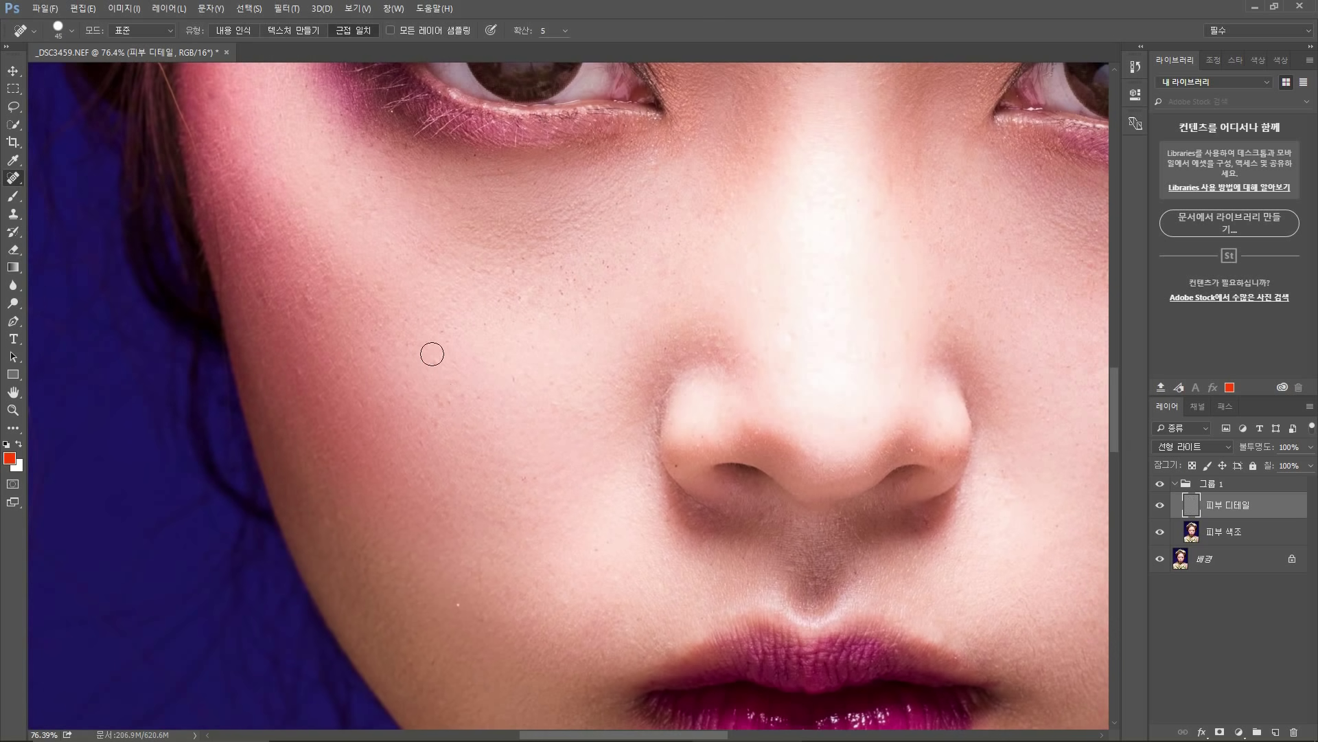
pyautogui.moveTo(597, 323); pyautogui.dragTo(538, 447)
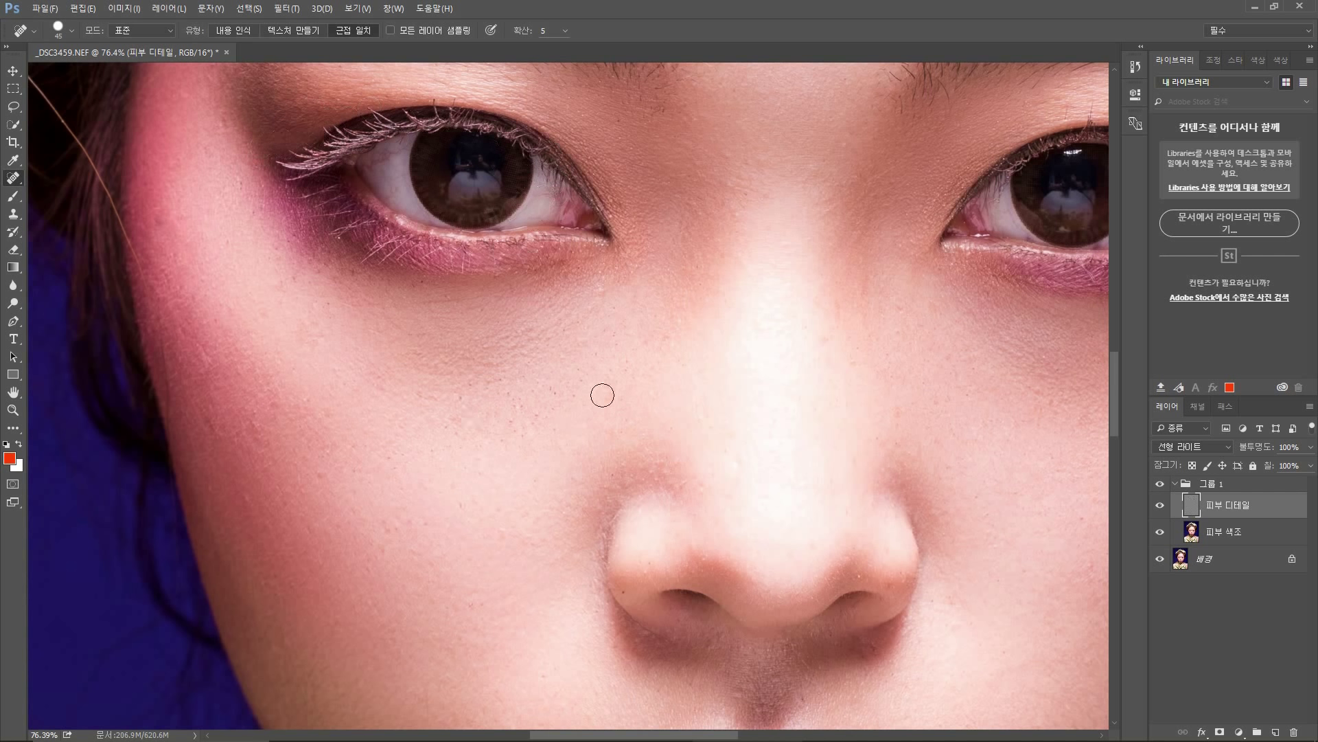
pyautogui.moveTo(248, 215); pyautogui.dragTo(512, 324)
pyautogui.moveTo(625, 482); pyautogui.dragTo(546, 266)
pyautogui.scroll(-4, 756, 356)
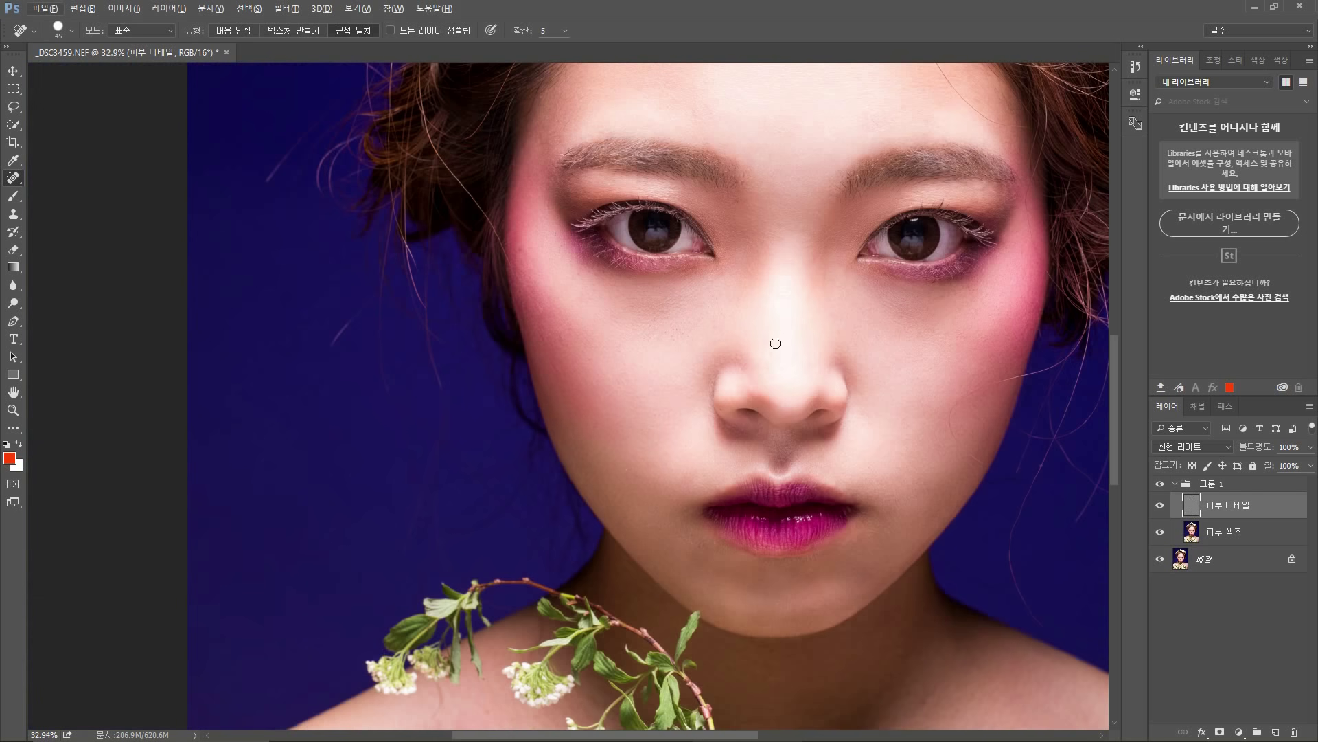
pyautogui.moveTo(775, 344); pyautogui.dragTo(572, 392)
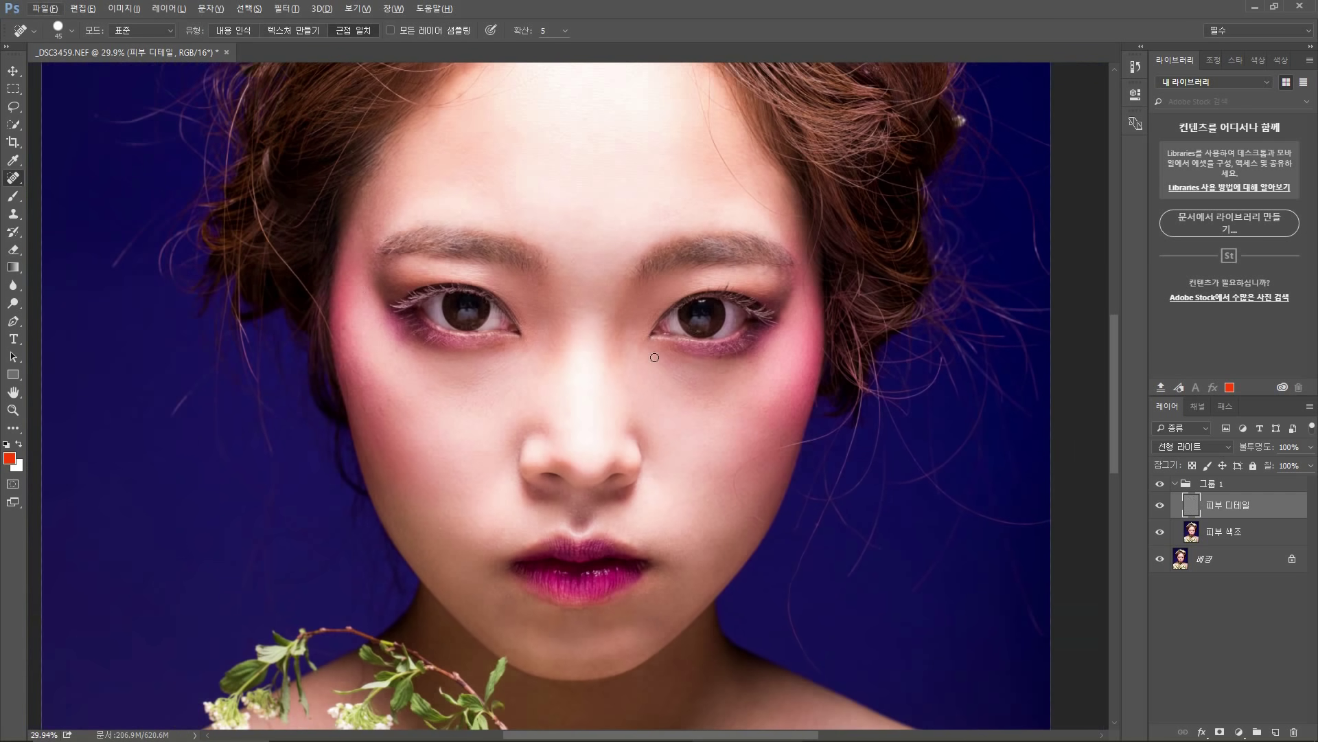
pyautogui.moveTo(653, 362); pyautogui.dragTo(641, 320)
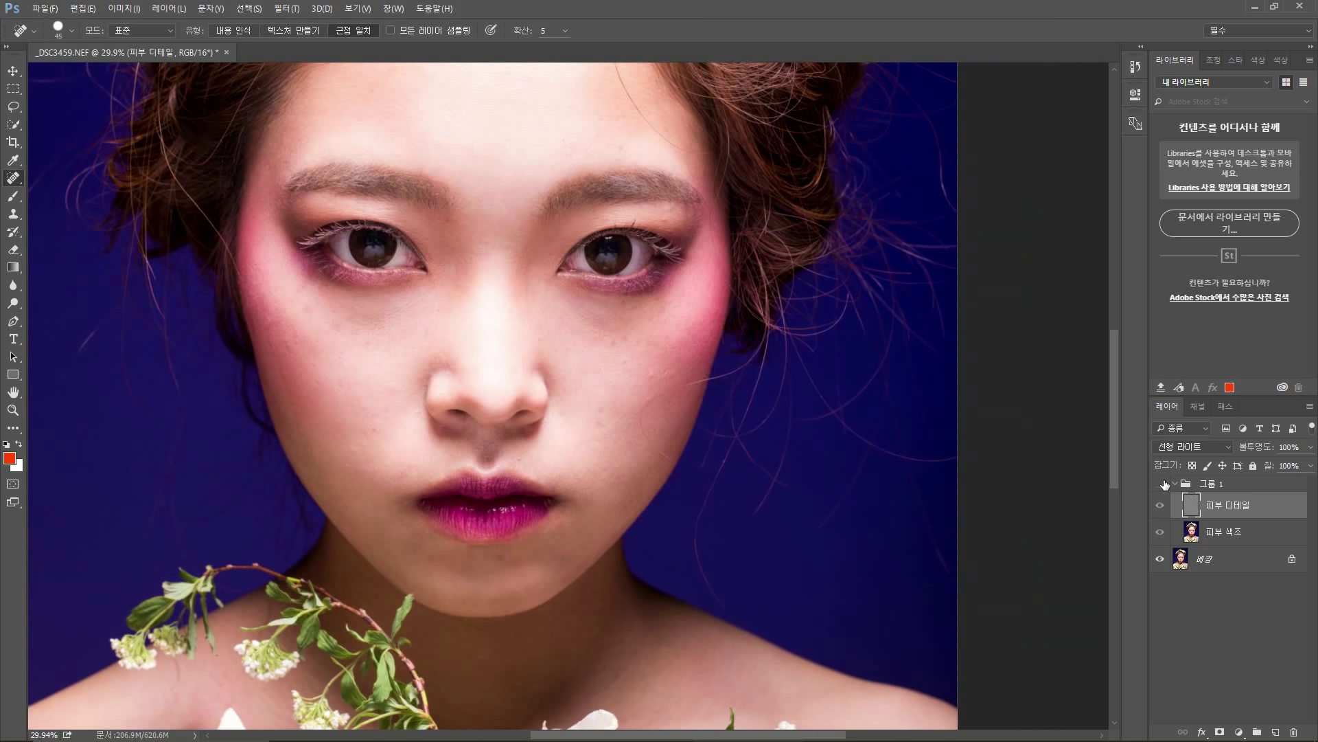
pyautogui.click(1162, 484)
# Flatten all layers into the background and duplicate the flattened background layer
pyautogui.click(1312, 408)
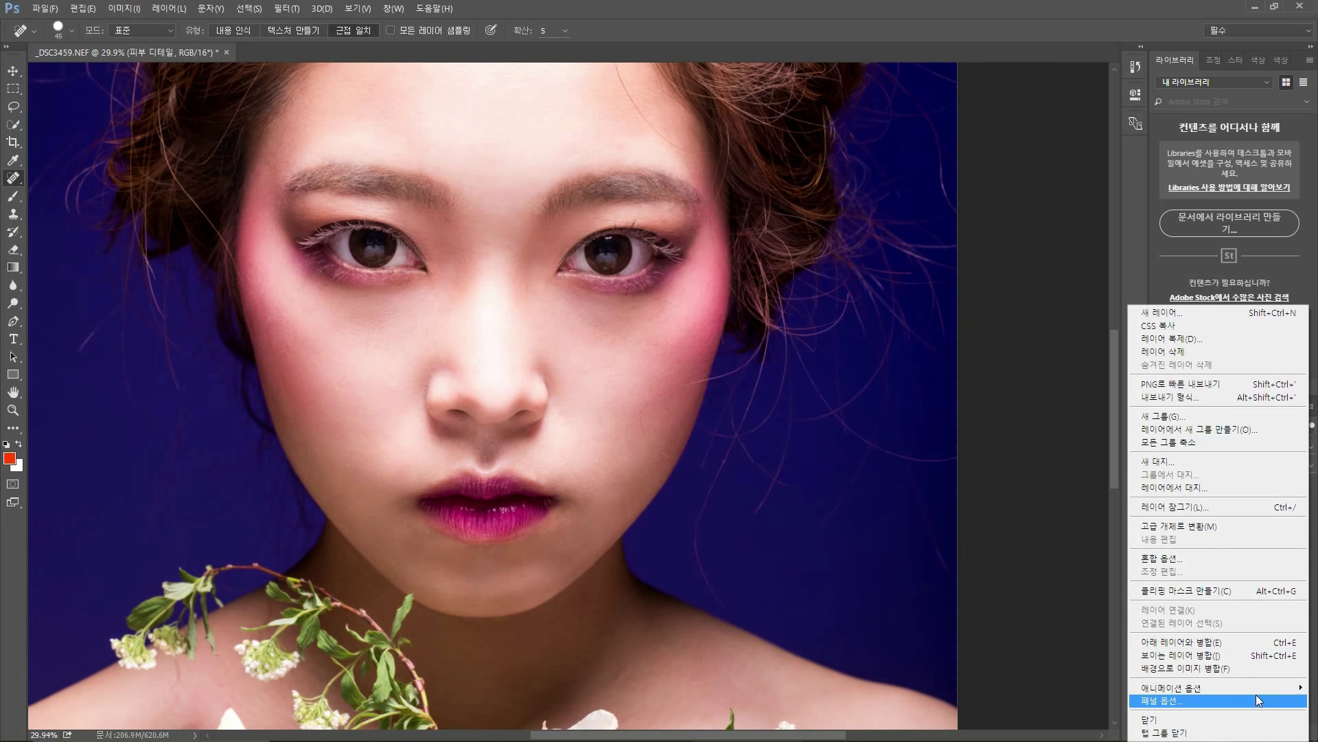
pyautogui.click(1263, 669)
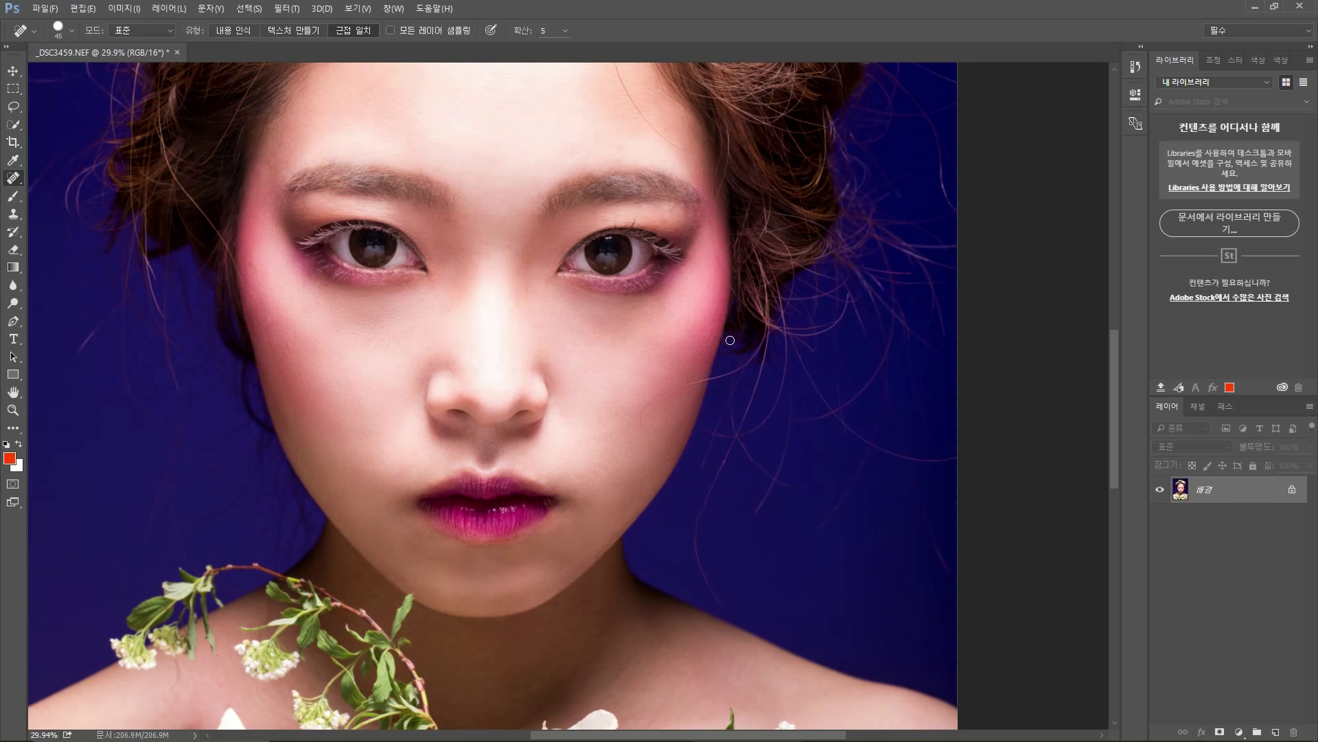
pyautogui.hotkey('ctrl', 'j')
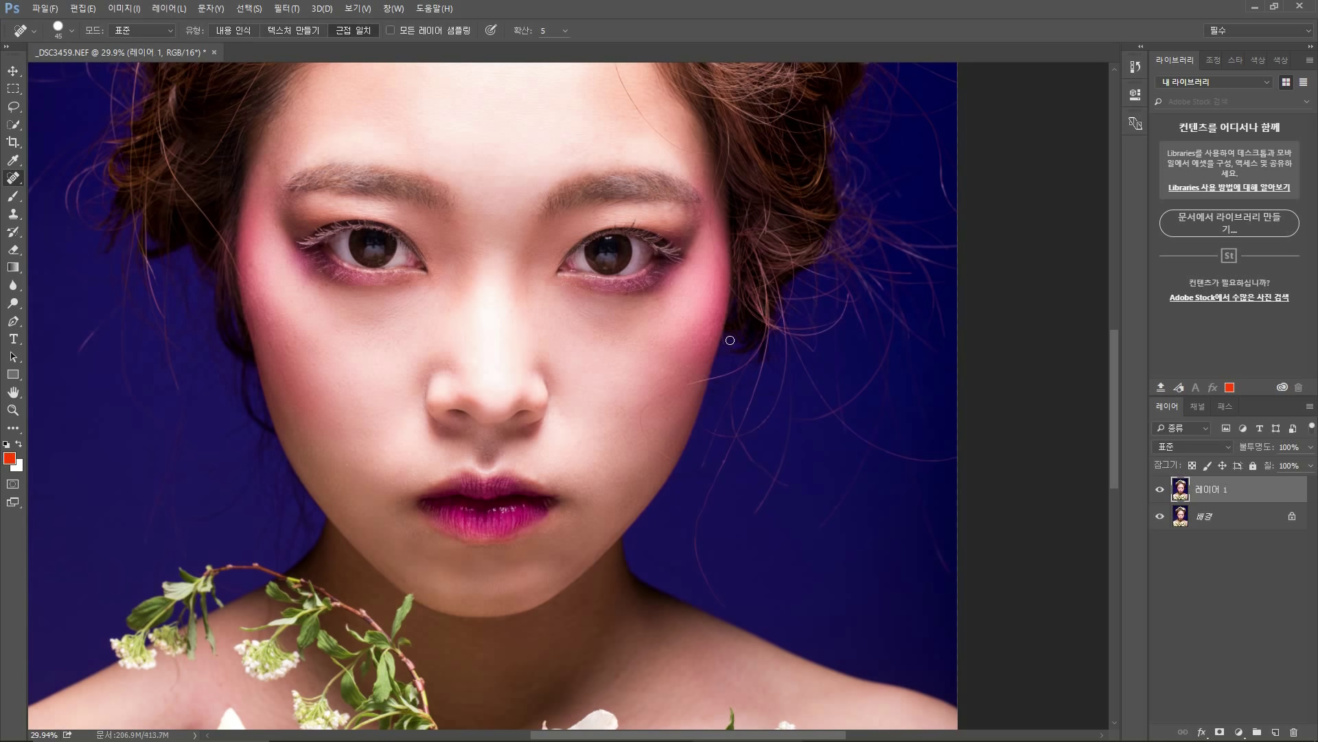
# Open the Liquify filter for the duplicated layer 레이어 1, with the whole face in the preview
pyautogui.click(286, 8)
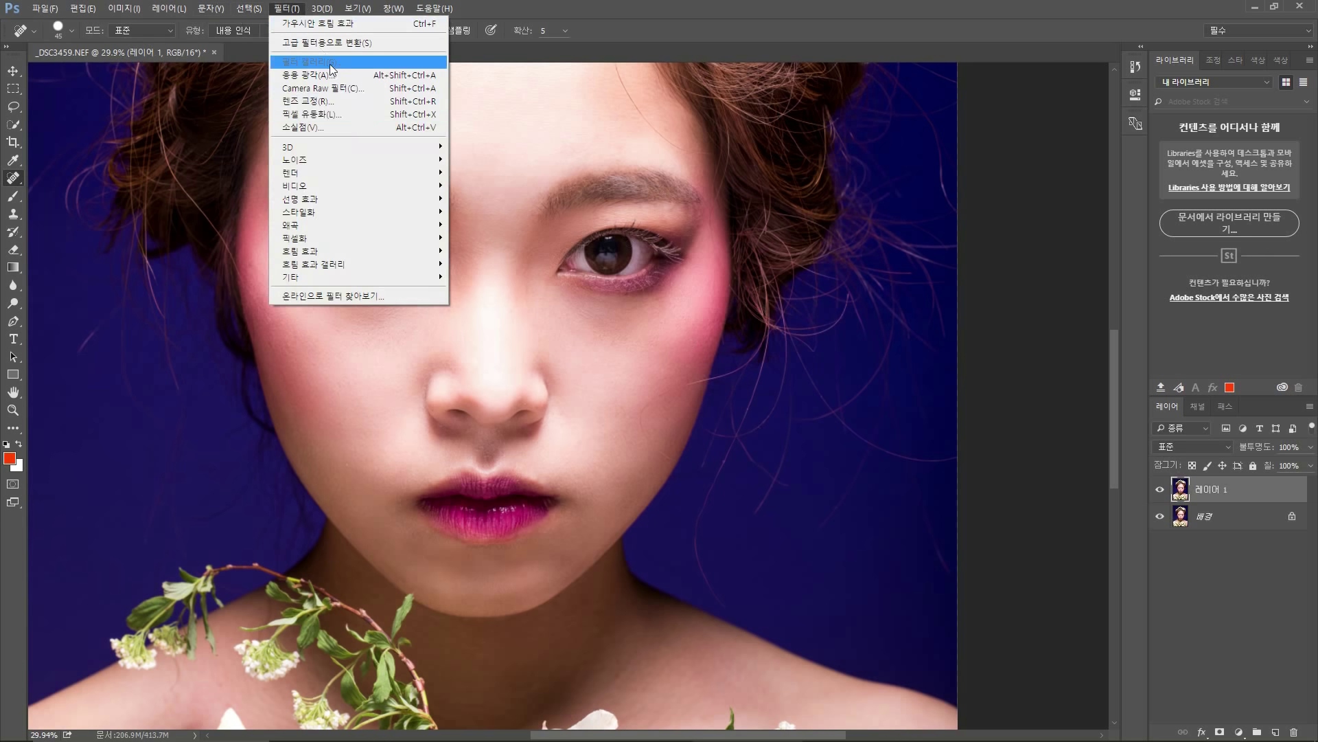
pyautogui.click(358, 114)
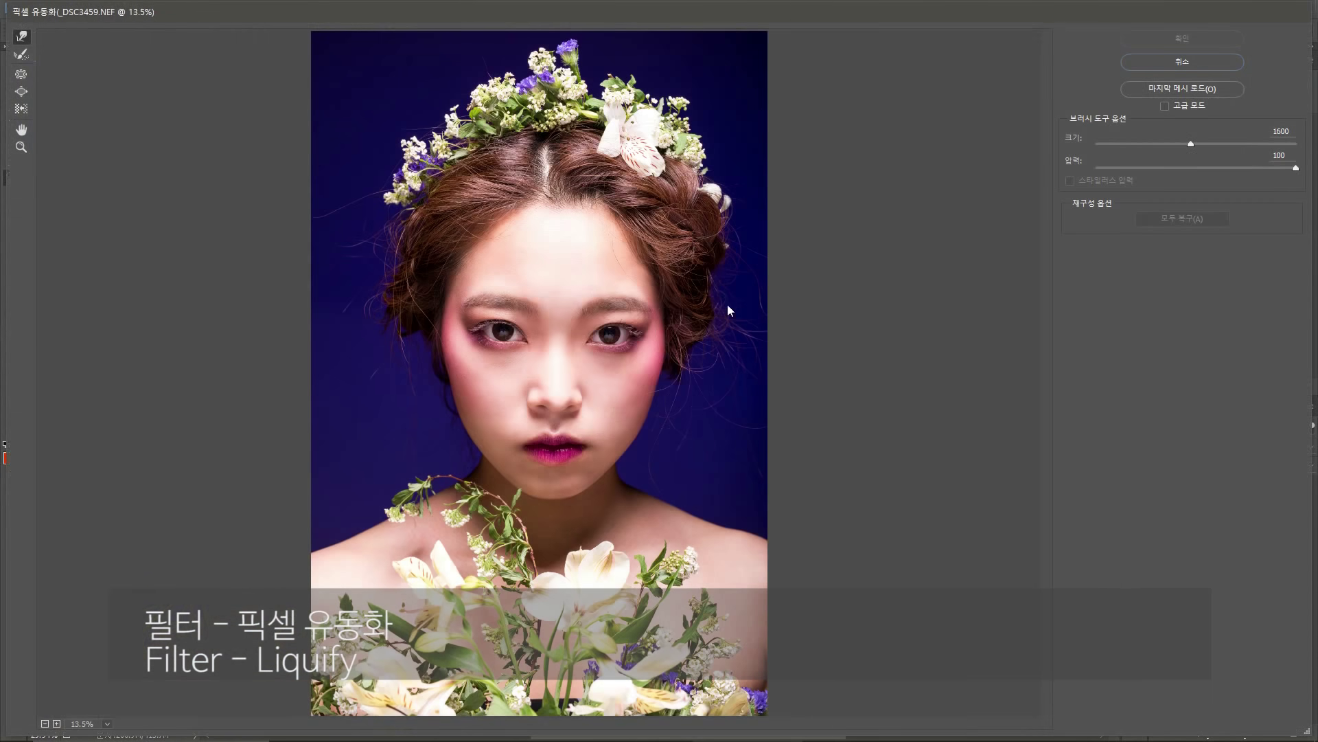
pyautogui.scroll(4, 574, 329)
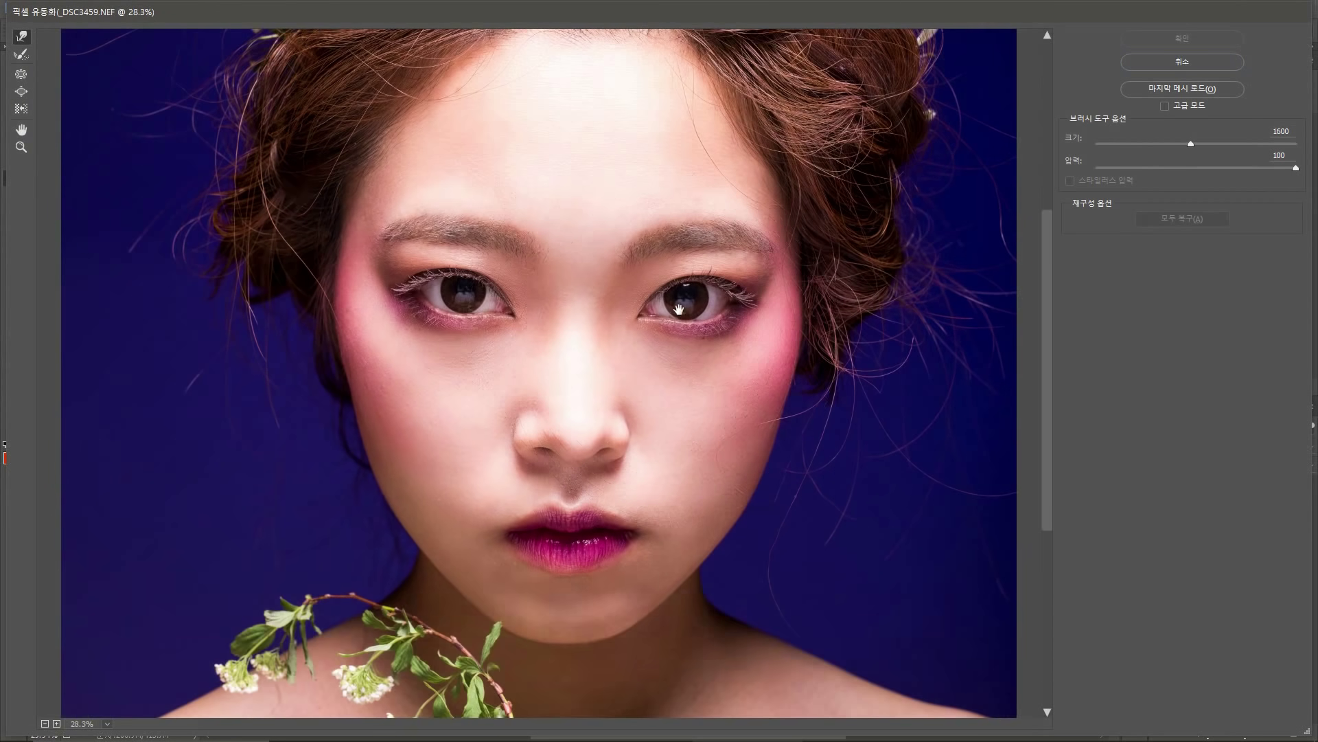
pyautogui.scroll(-2, 517, 248)
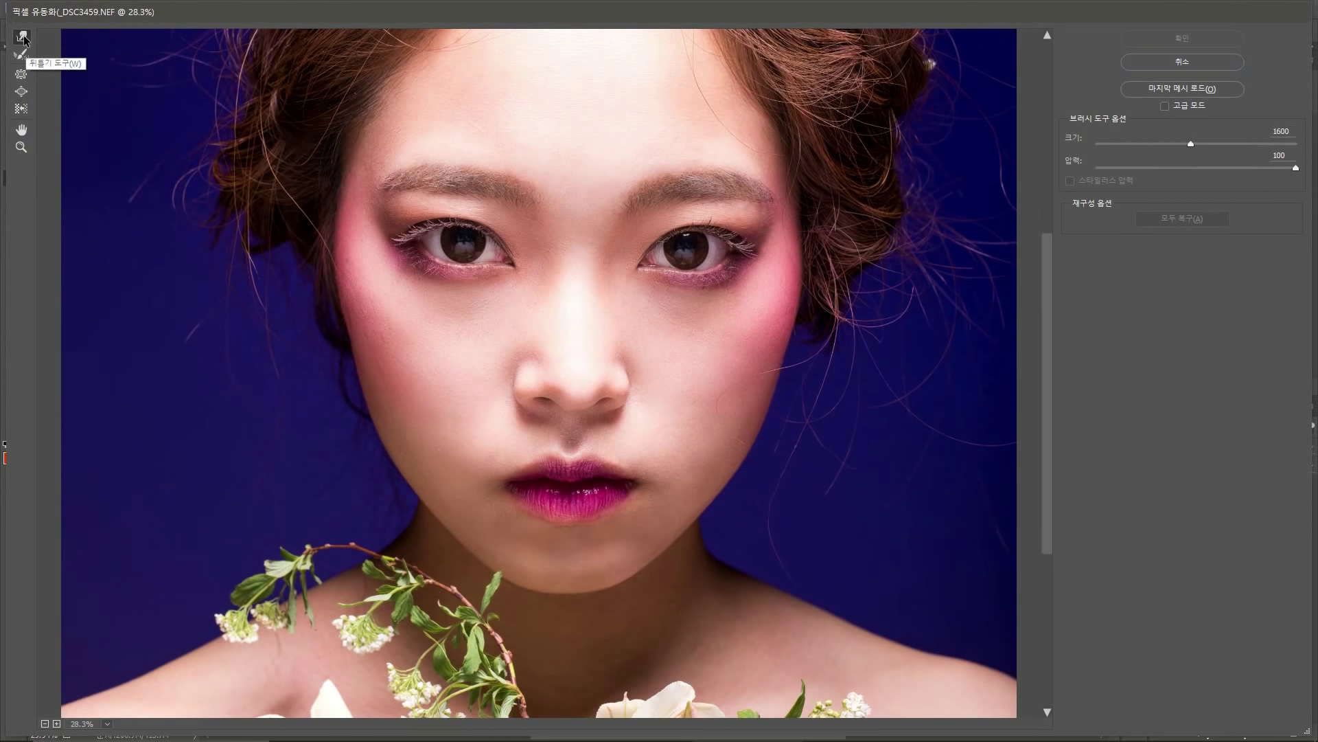
# Set the Forward Warp brush size to 1600 and nudge the area around the eye beside the darker hair edge slightly
pyautogui.press('[')
pyautogui.press('[')
pyautogui.press('[')
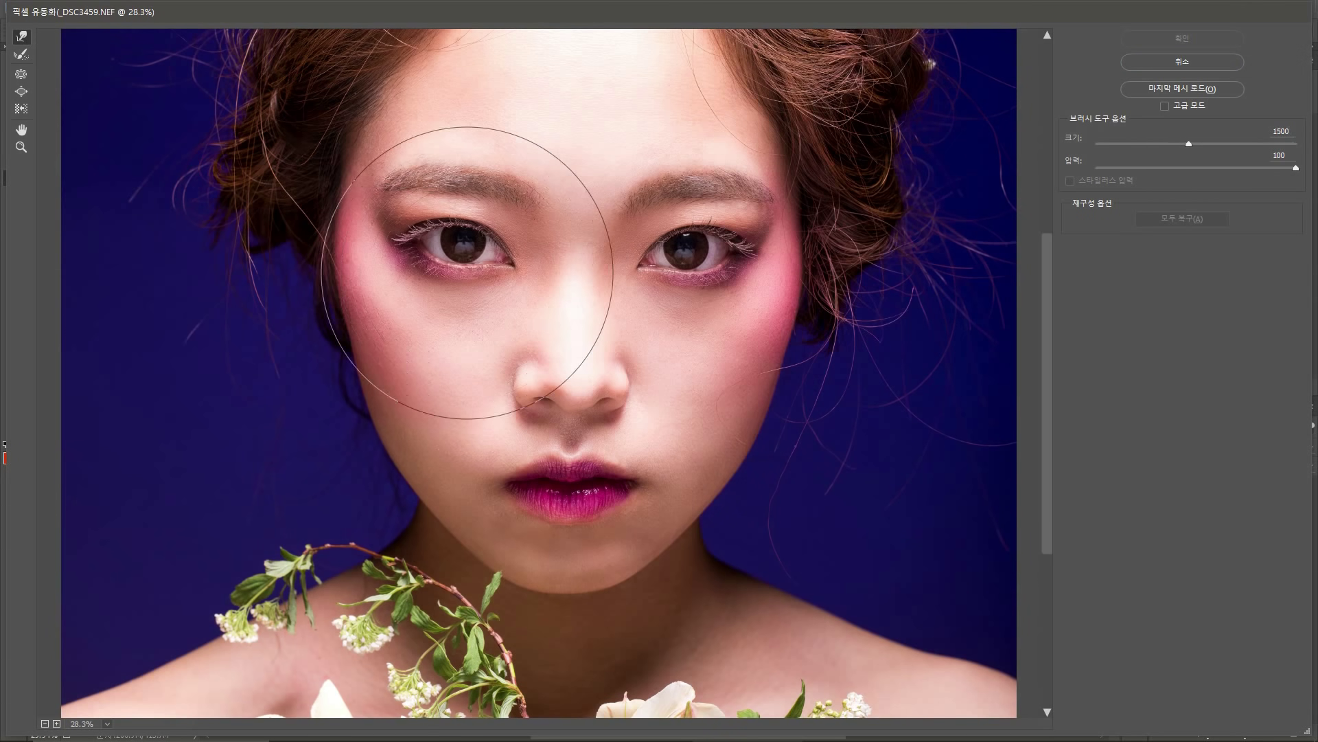
pyautogui.press(']')
pyautogui.press(']')
pyautogui.press(']')
pyautogui.press(']')
pyautogui.press('[')
pyautogui.press('[')
pyautogui.press('[')
pyautogui.press('[')
pyautogui.press('[')
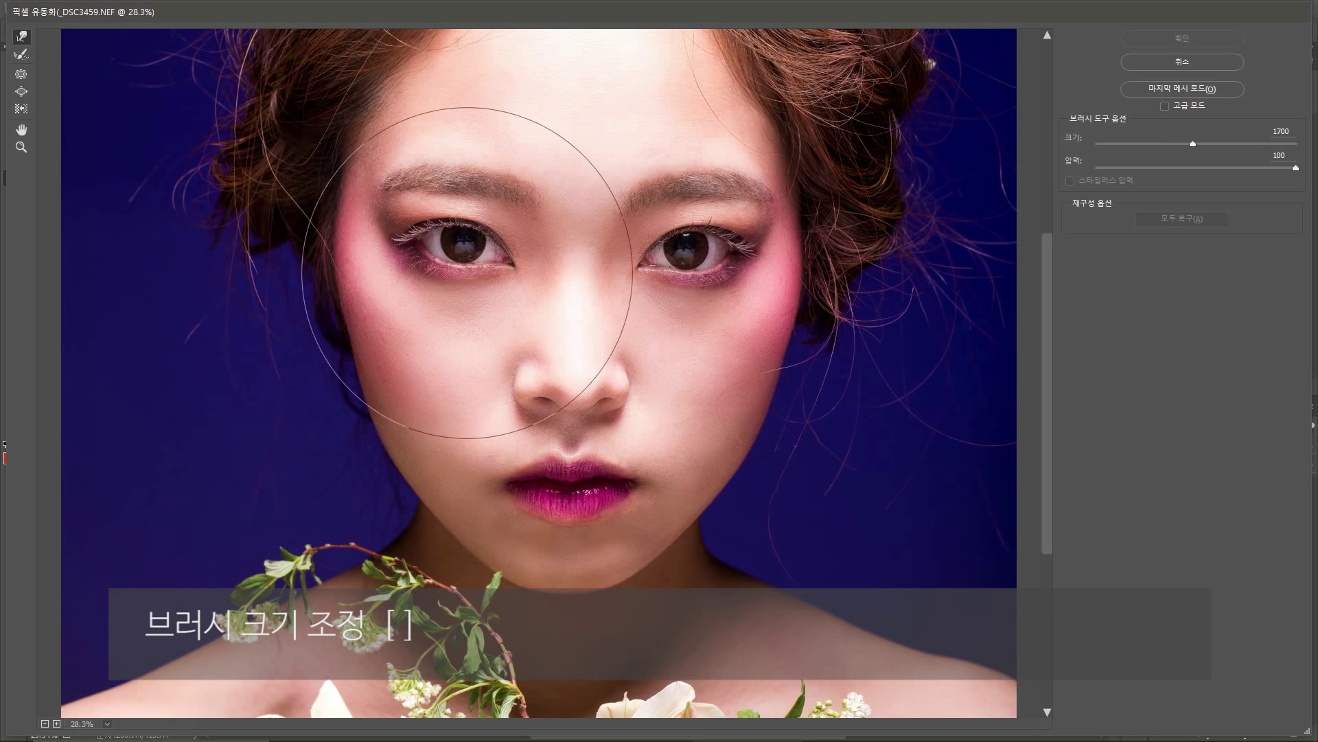
pyautogui.press(']')
pyautogui.press(']')
pyautogui.press(']')
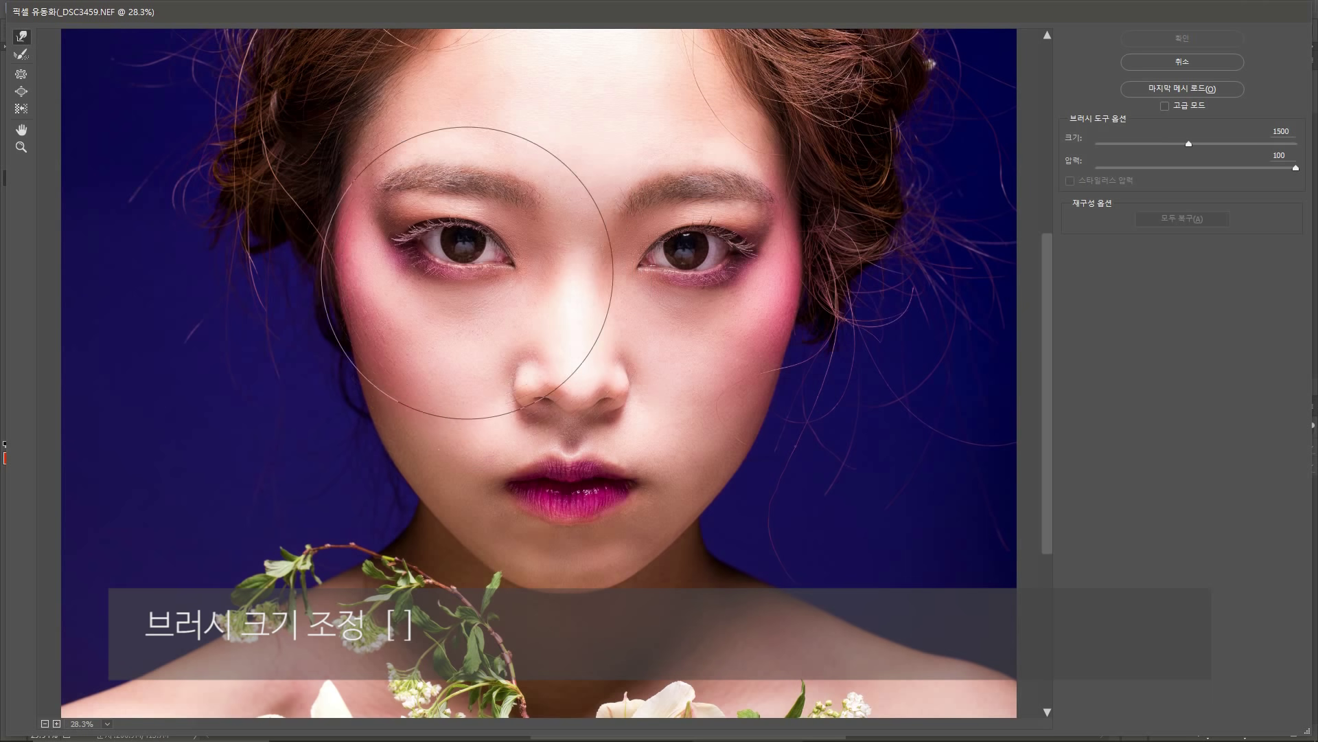
pyautogui.press(']')
pyautogui.press(']')
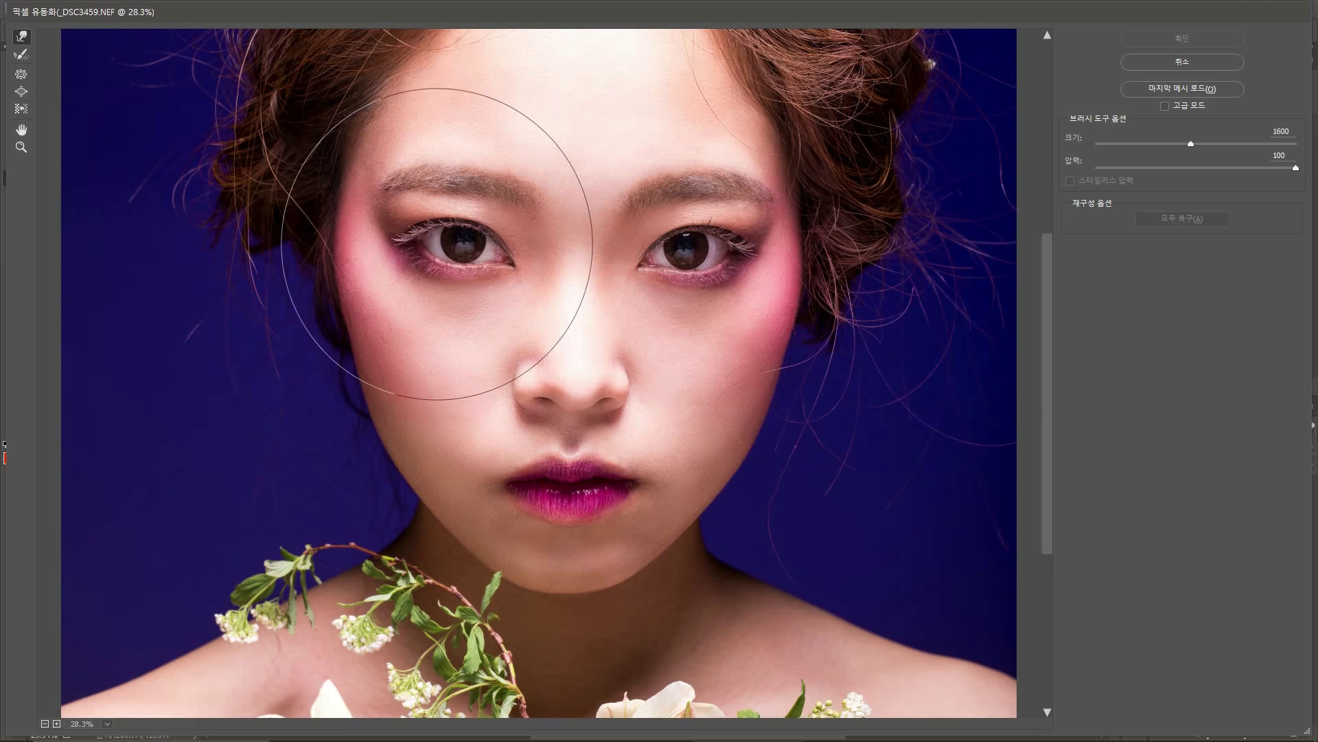
pyautogui.moveTo(436, 243); pyautogui.dragTo(435, 250)
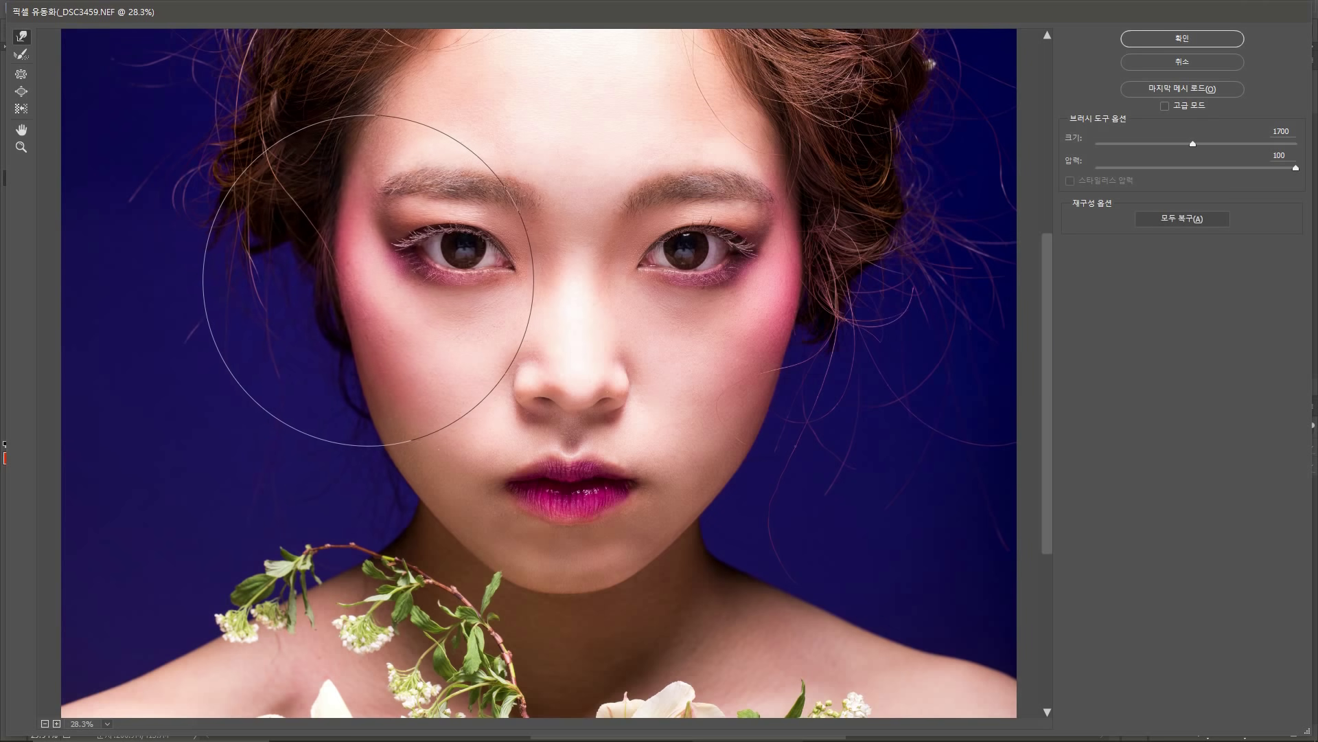
# Slim the outer contours of both cheeks with the warp brush reduced to size 900, and apply the Liquify result
pyautogui.press('[')
pyautogui.press('[')
pyautogui.press('[')
pyautogui.press('[')
pyautogui.press('[')
pyautogui.press('[')
pyautogui.press('[')
pyautogui.press('[')
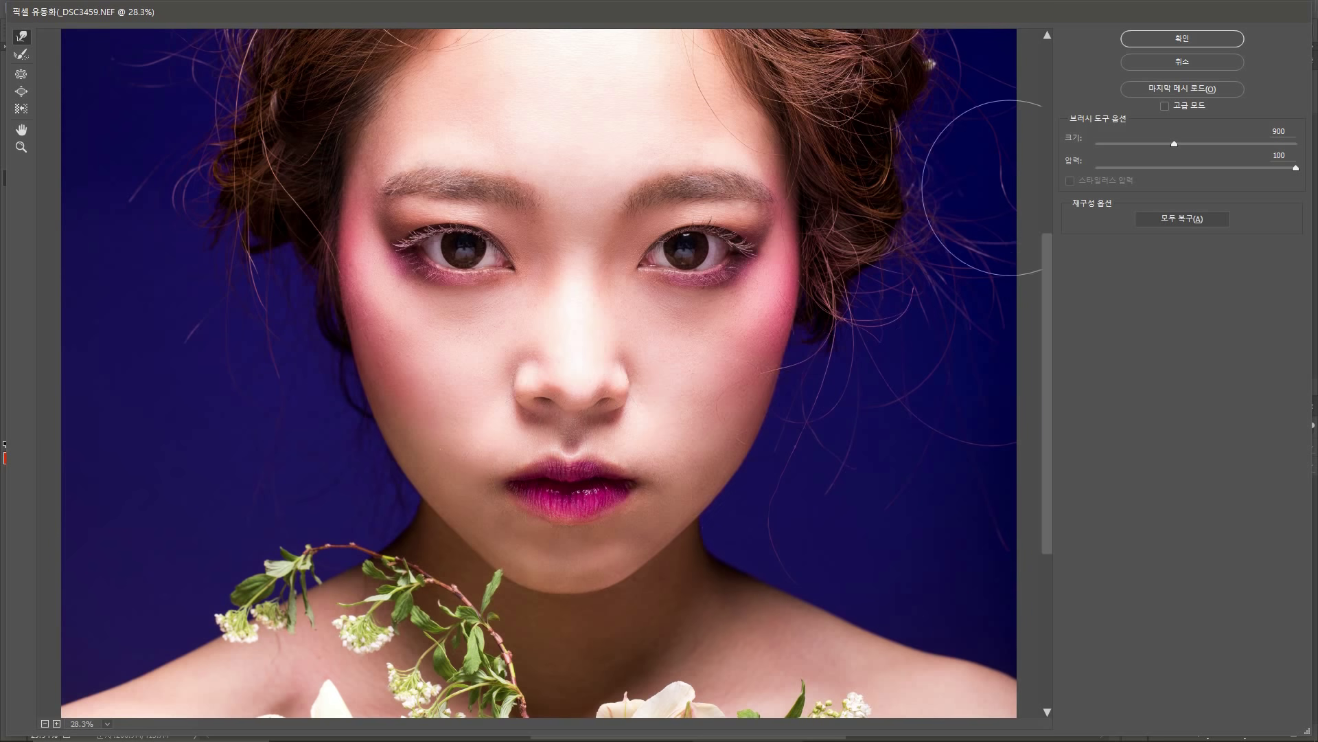
pyautogui.scroll(-4, 620, 205)
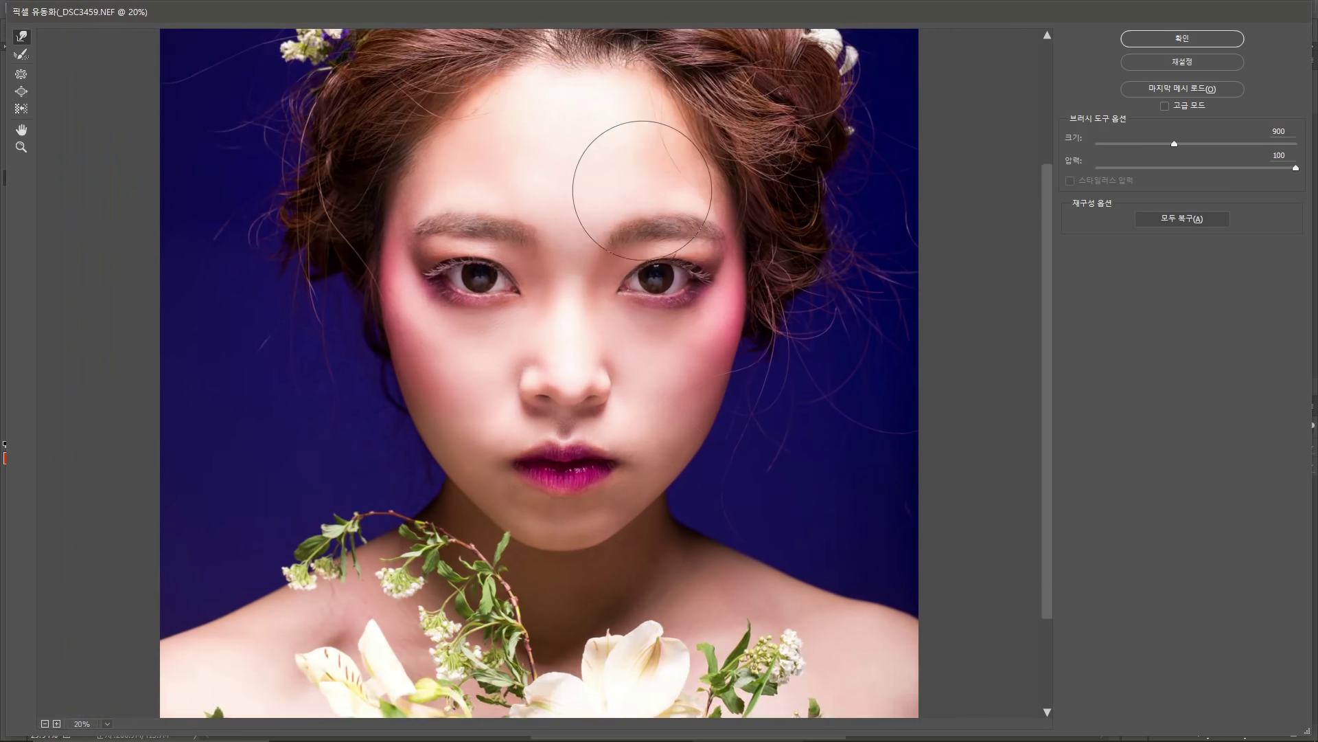
pyautogui.click(1204, 38)
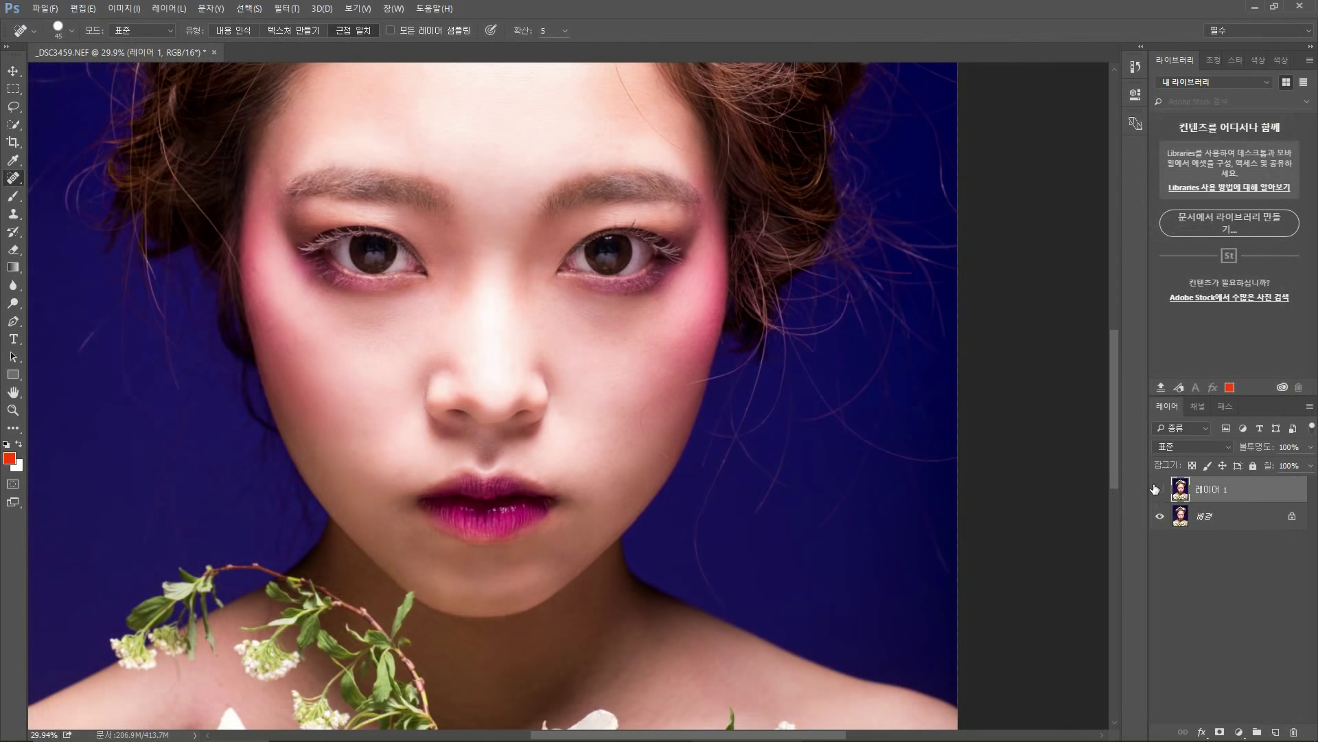
# Compare the face shape with 레이어 1 hidden and shown, and examine the skin of both cheeks at 100%
pyautogui.click(1158, 489)
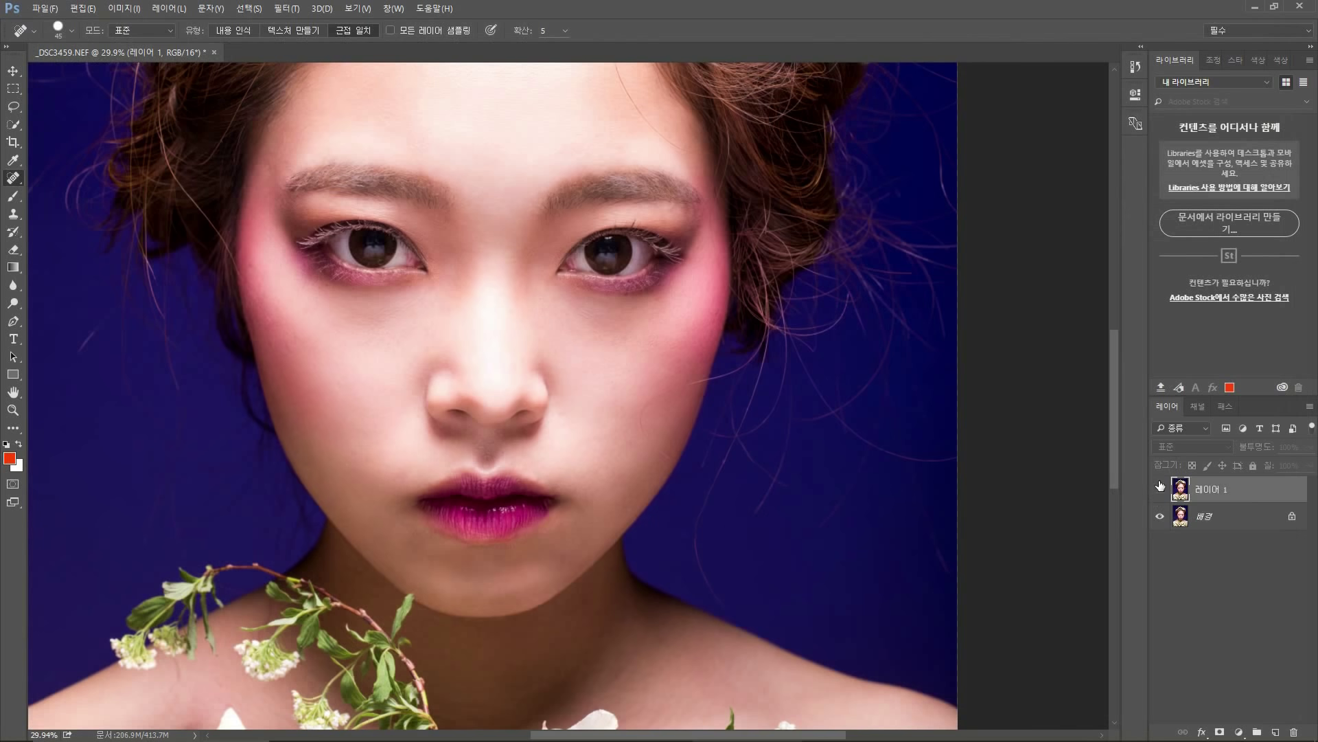
pyautogui.click(1160, 486)
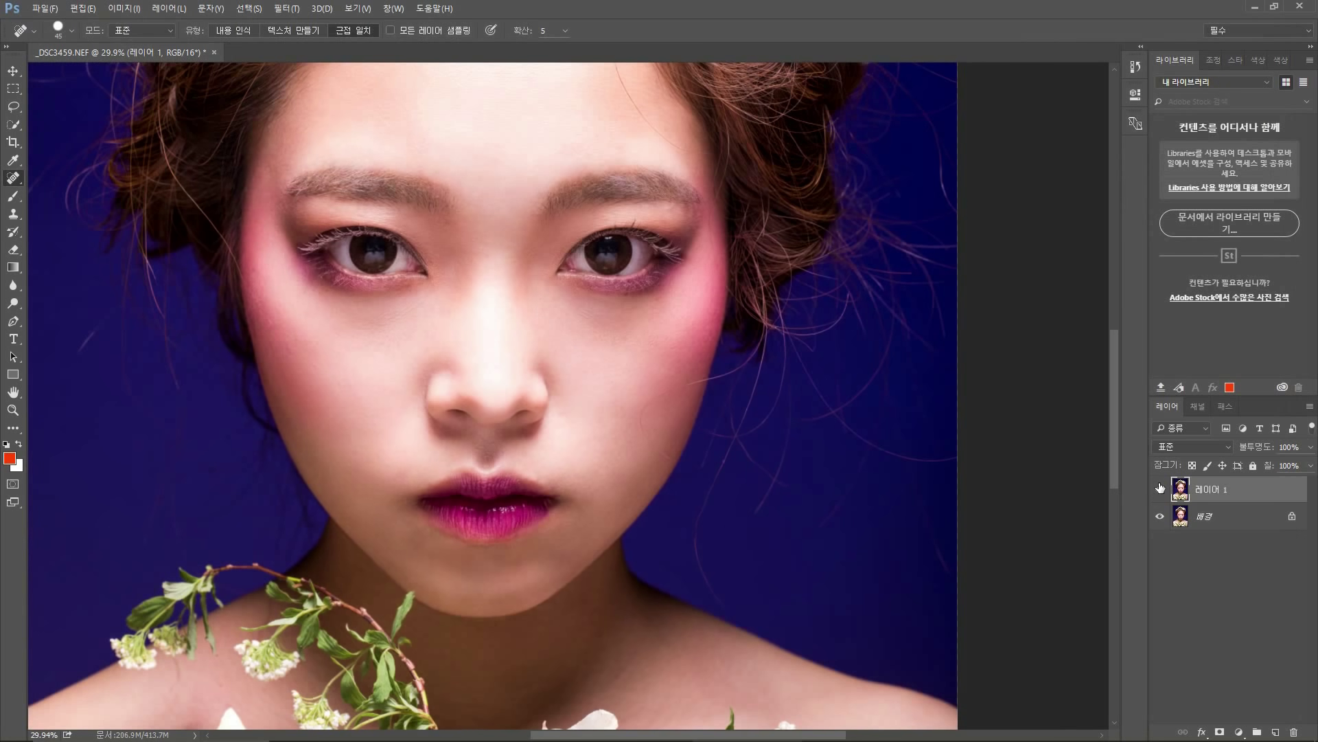
pyautogui.click(1160, 487)
pyautogui.click(1160, 486)
pyautogui.click(1160, 486)
pyautogui.click(1161, 486)
pyautogui.click(1160, 487)
pyautogui.click(1161, 487)
pyautogui.click(1160, 486)
pyautogui.click(1161, 487)
pyautogui.hotkey('ctrl', '1')
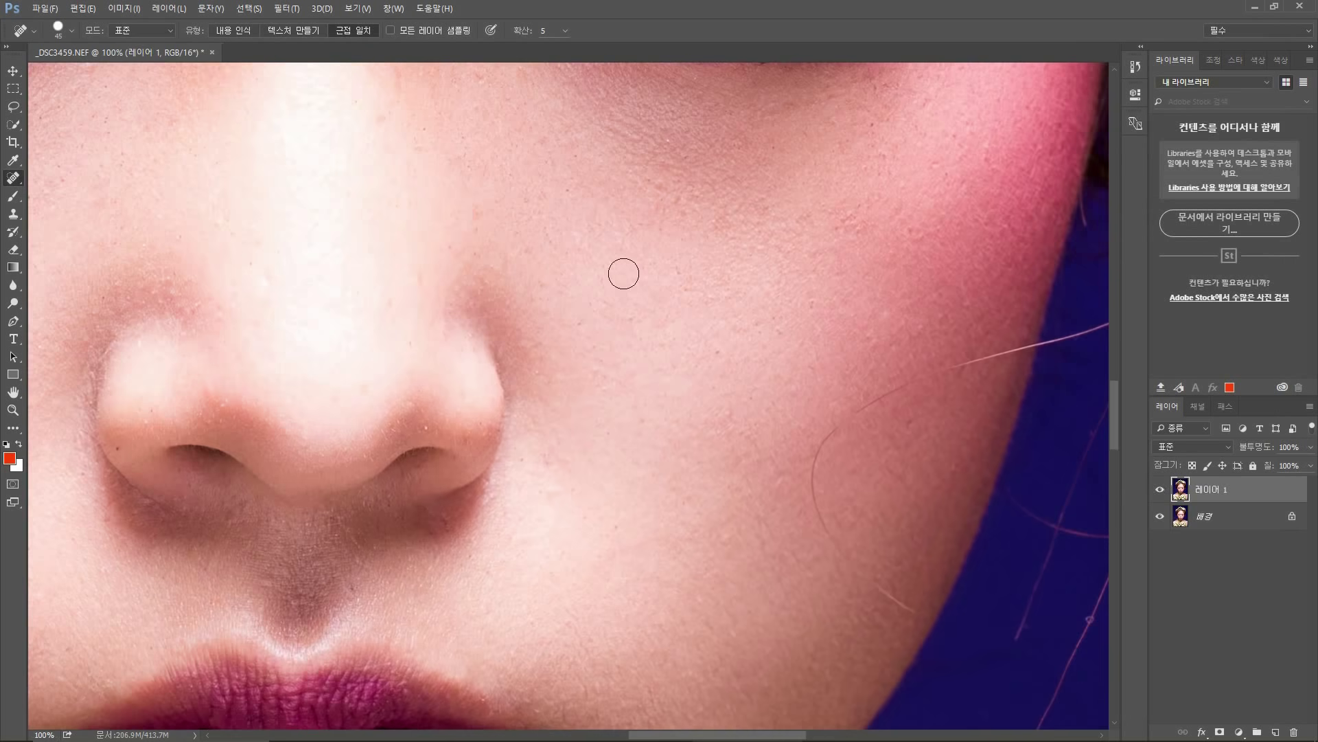
pyautogui.moveTo(550, 240); pyautogui.dragTo(907, 430)
pyautogui.moveTo(664, 285); pyautogui.dragTo(898, 255)
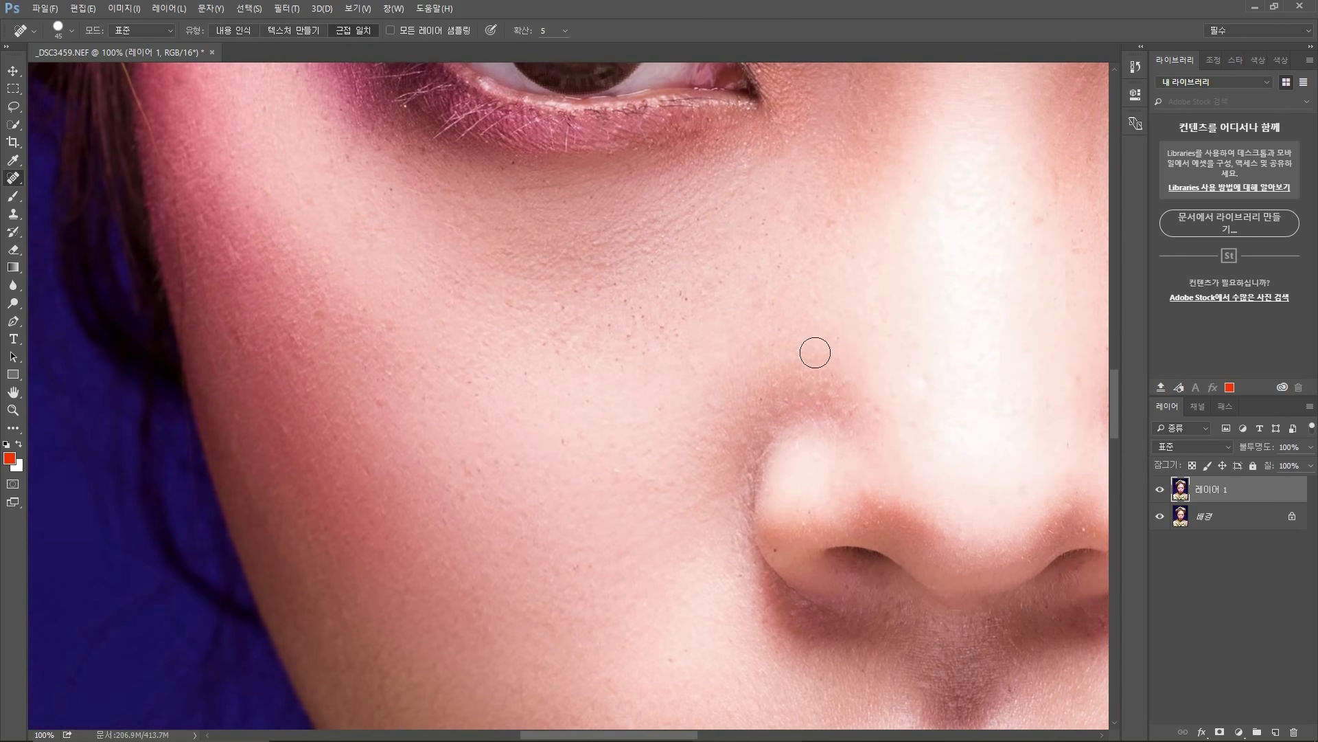
# Flatten the image into the background layer, then save and close the document
pyautogui.click(1309, 408)
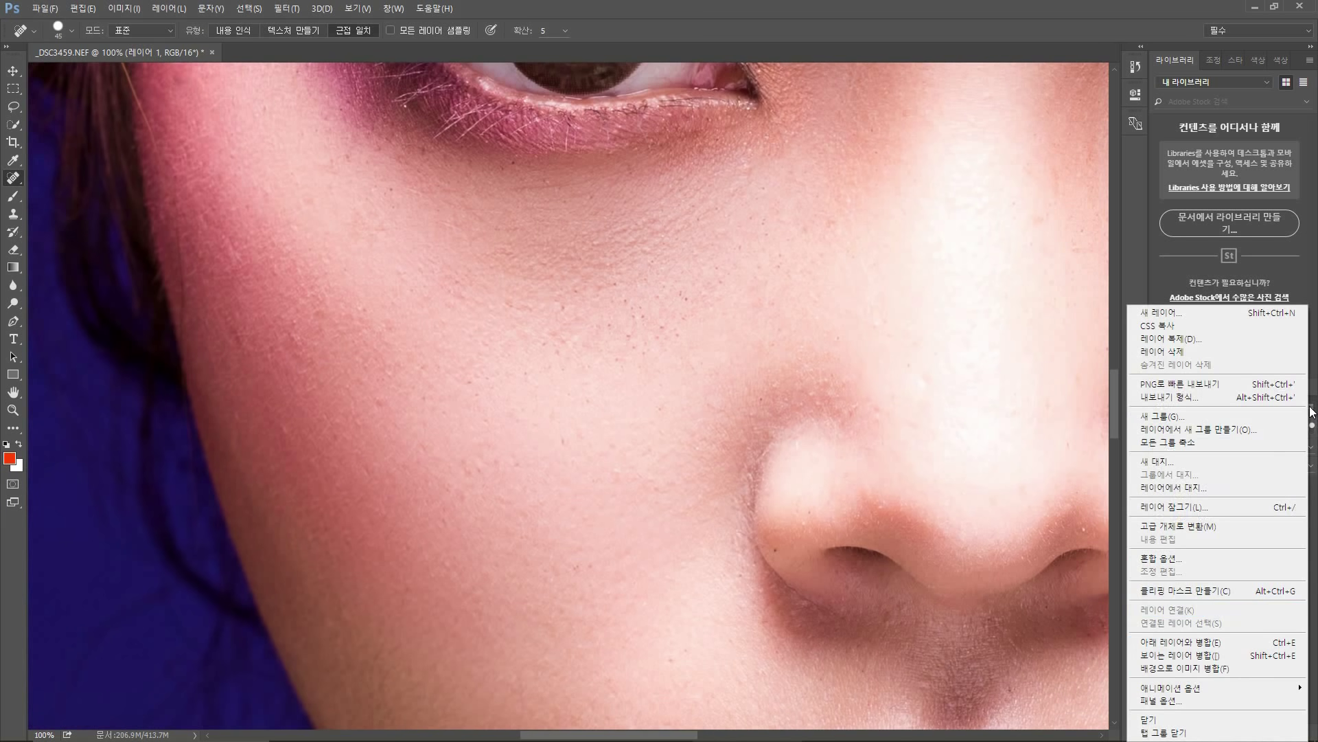
pyautogui.click(1236, 669)
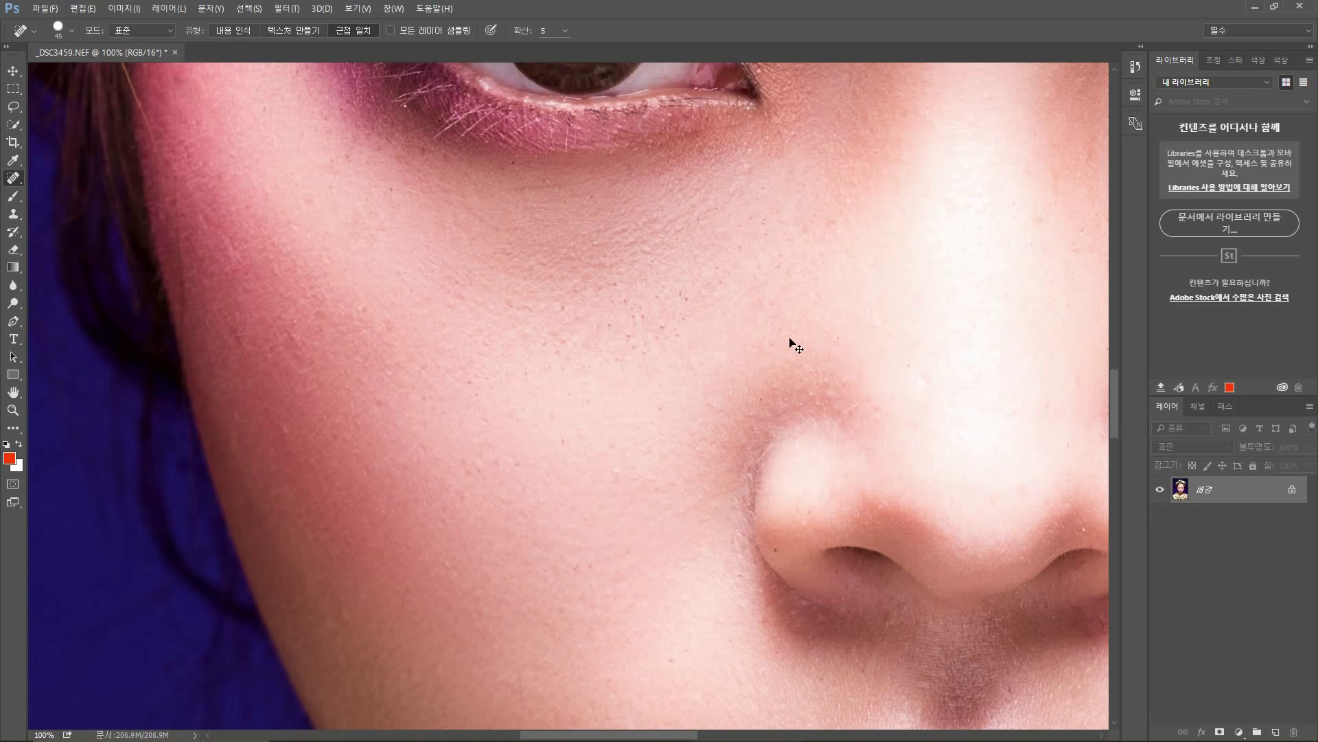
pyautogui.hotkey('ctrl', 's')
pyautogui.hotkey('ctrl', 'w')
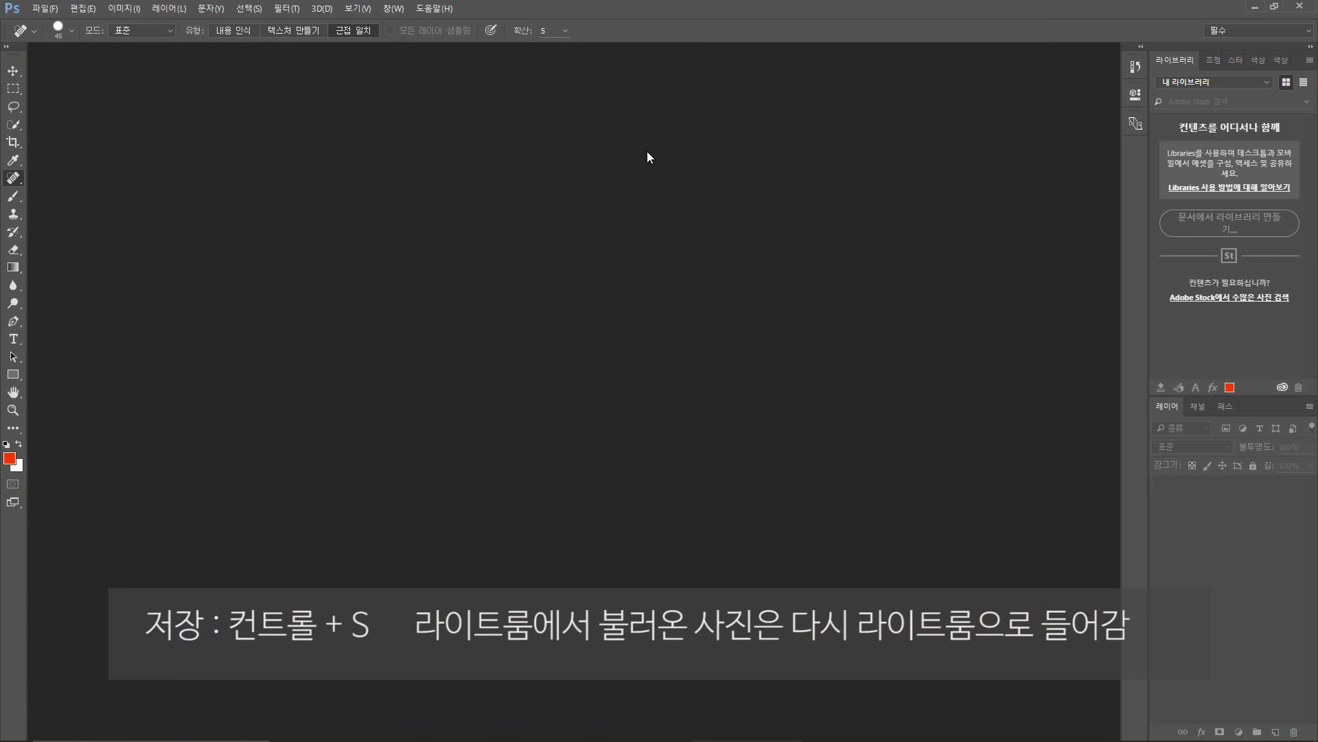
# Switch to Lightroom and open the retouched _DSC3459-편집-2.tif in the large single-photo view
pyautogui.hotkey('alt', 'Tab')
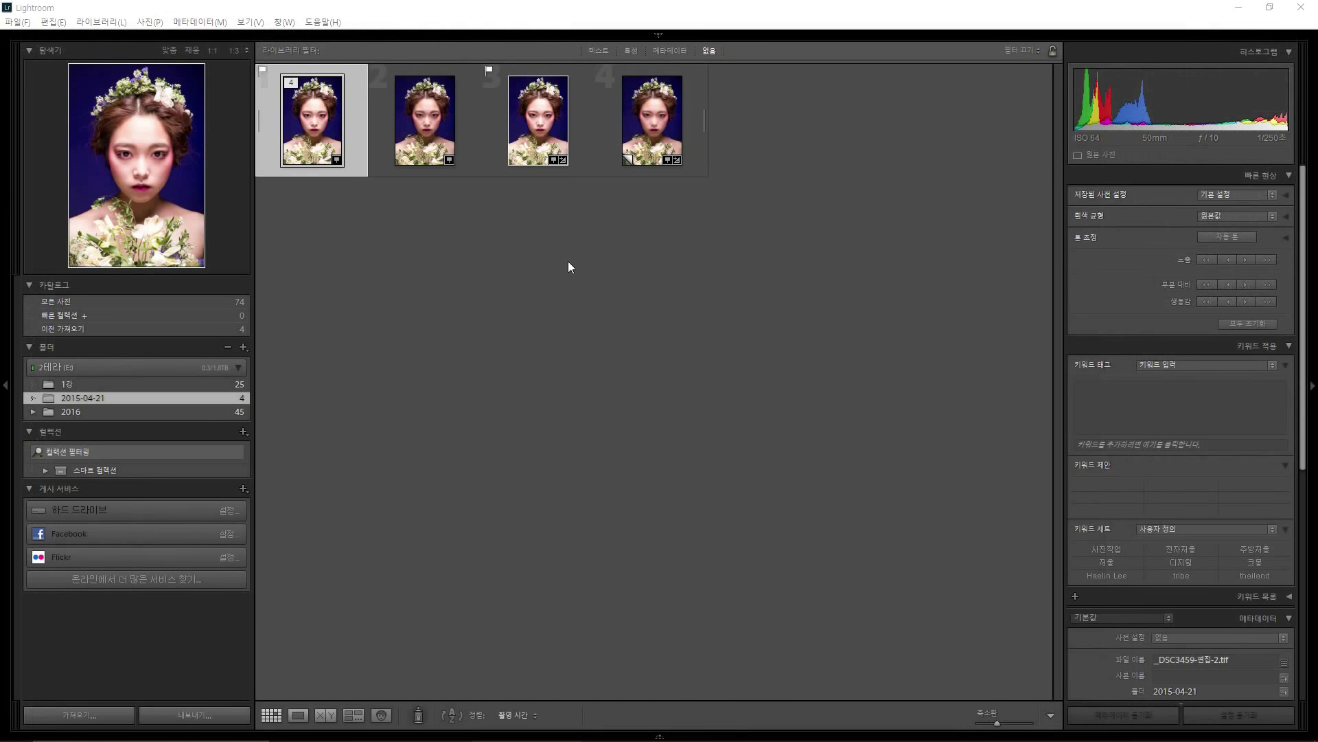
pyautogui.click(519, 248)
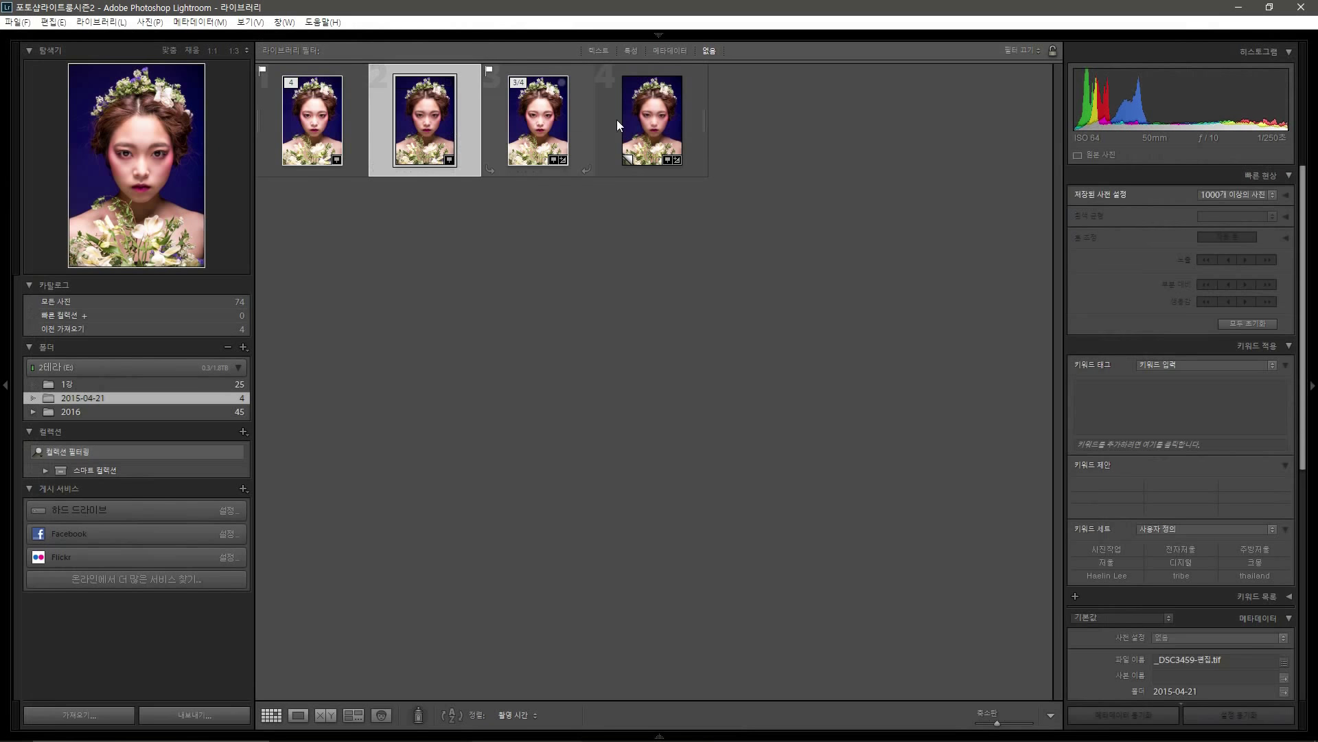
pyautogui.click(597, 120)
pyautogui.click(511, 128)
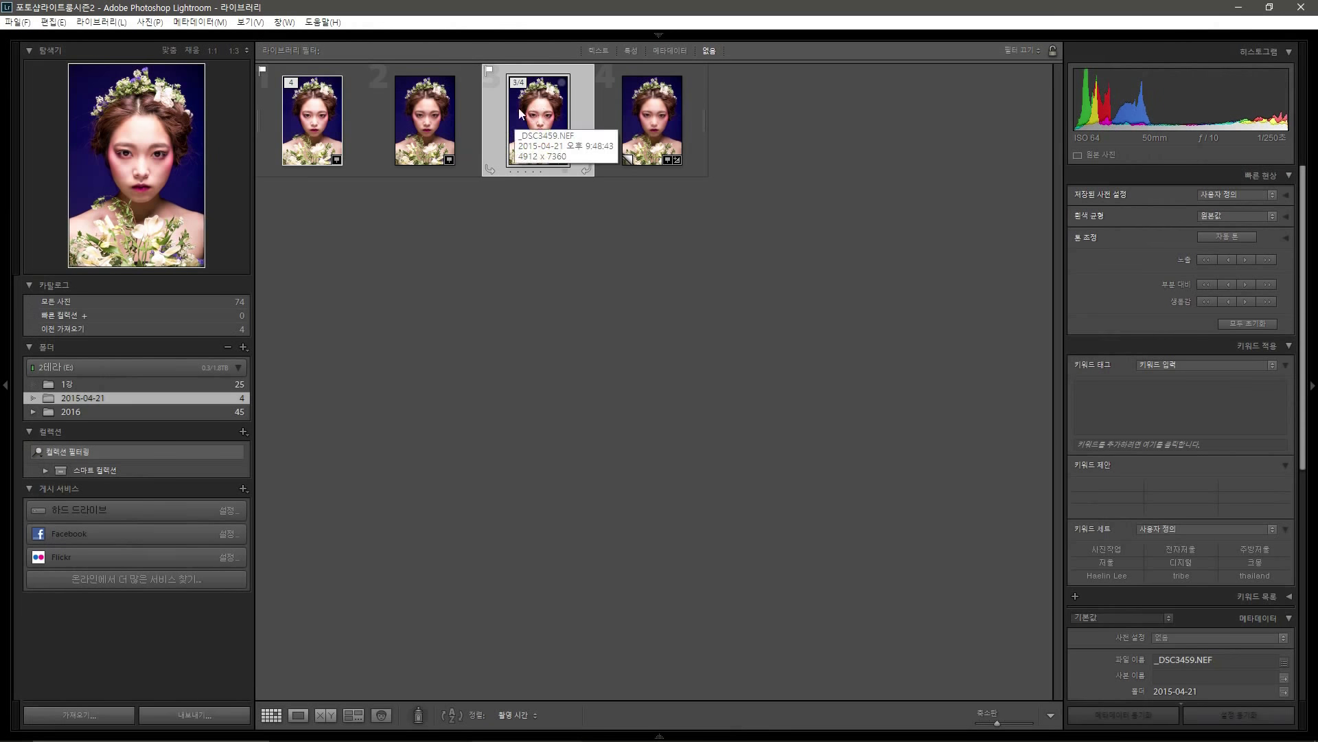
pyautogui.doubleClick(348, 114)
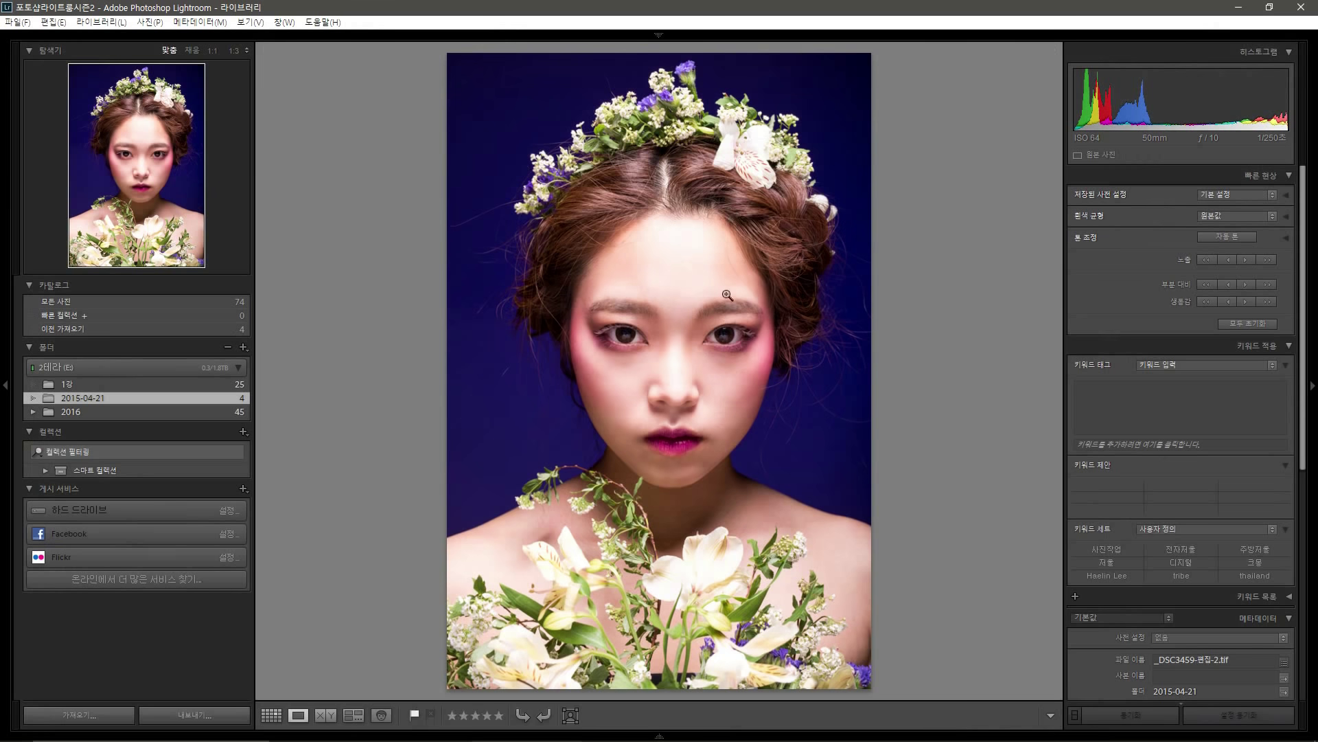
# Compare the retouched photo with _DSC3459-편집.tif and examine the cheek and nose skin at 1:1
pyautogui.press('Right')
pyautogui.press('Left')
pyautogui.press('Right')
pyautogui.press('Left')
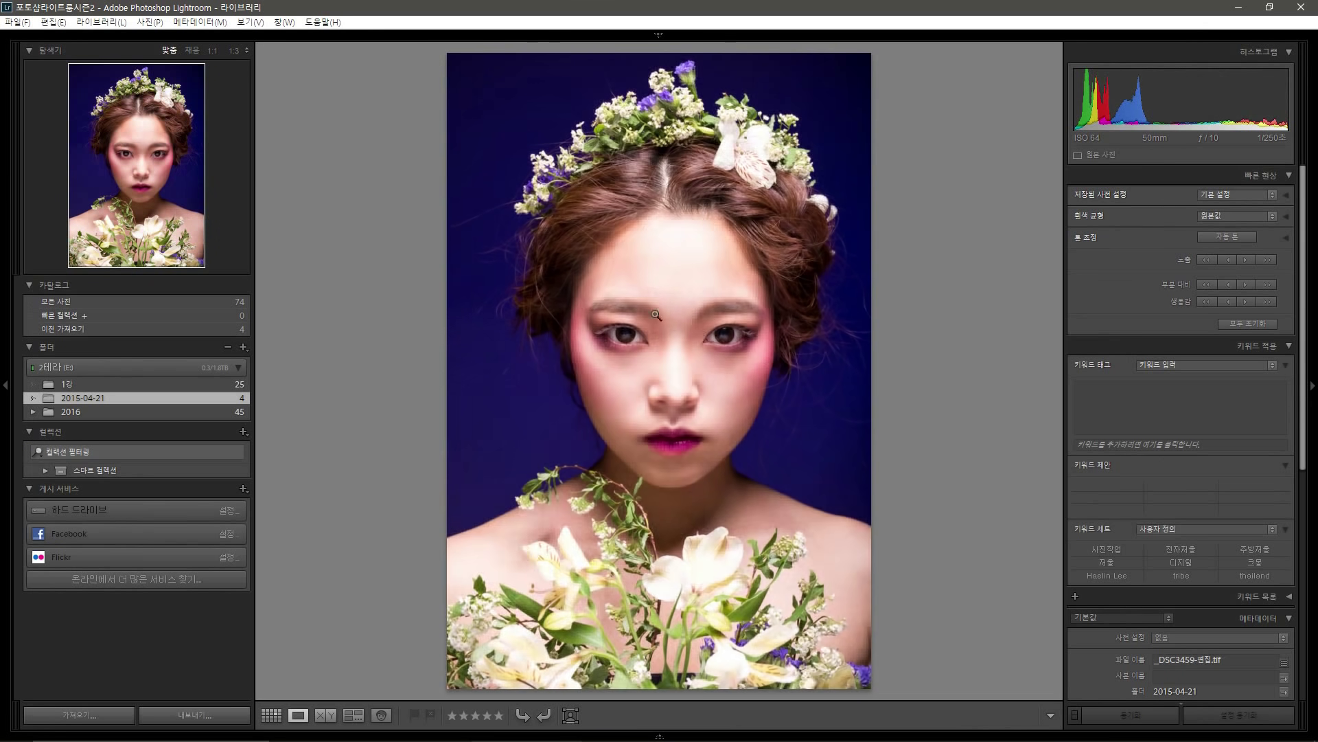
pyautogui.click(714, 311)
pyautogui.moveTo(715, 463); pyautogui.dragTo(777, 261)
pyautogui.moveTo(604, 318); pyautogui.dragTo(629, 244)
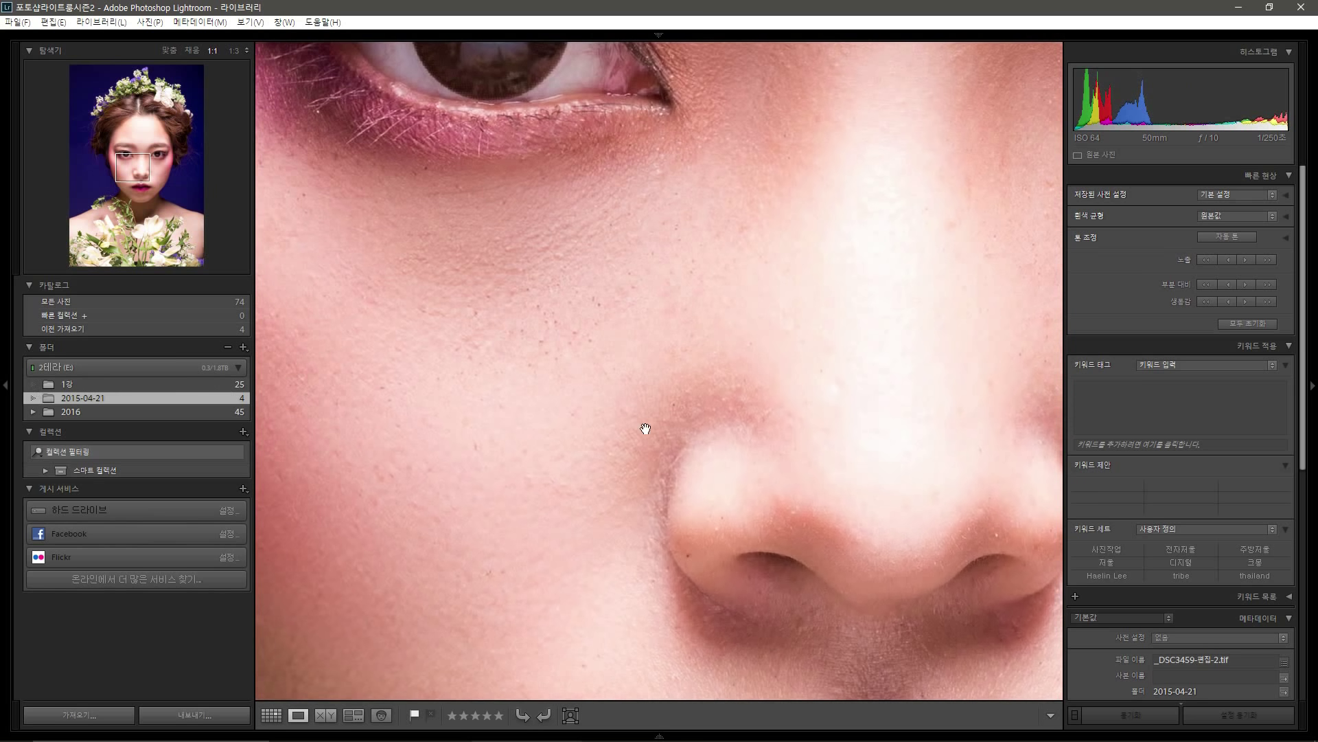
# Return to the thumbnail grid and inspect virtual copy 사본 1 of _DSC3459.NEF close up
pyautogui.press('g')
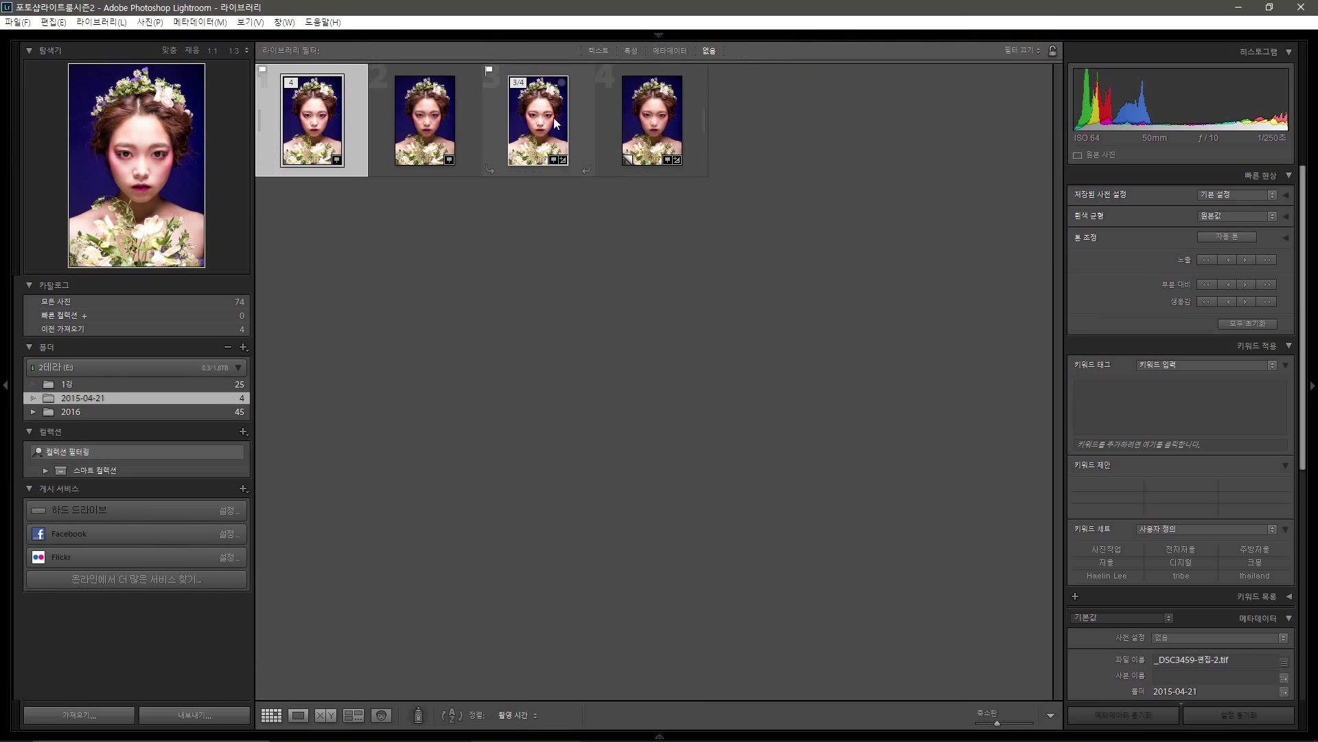
pyautogui.click(640, 121)
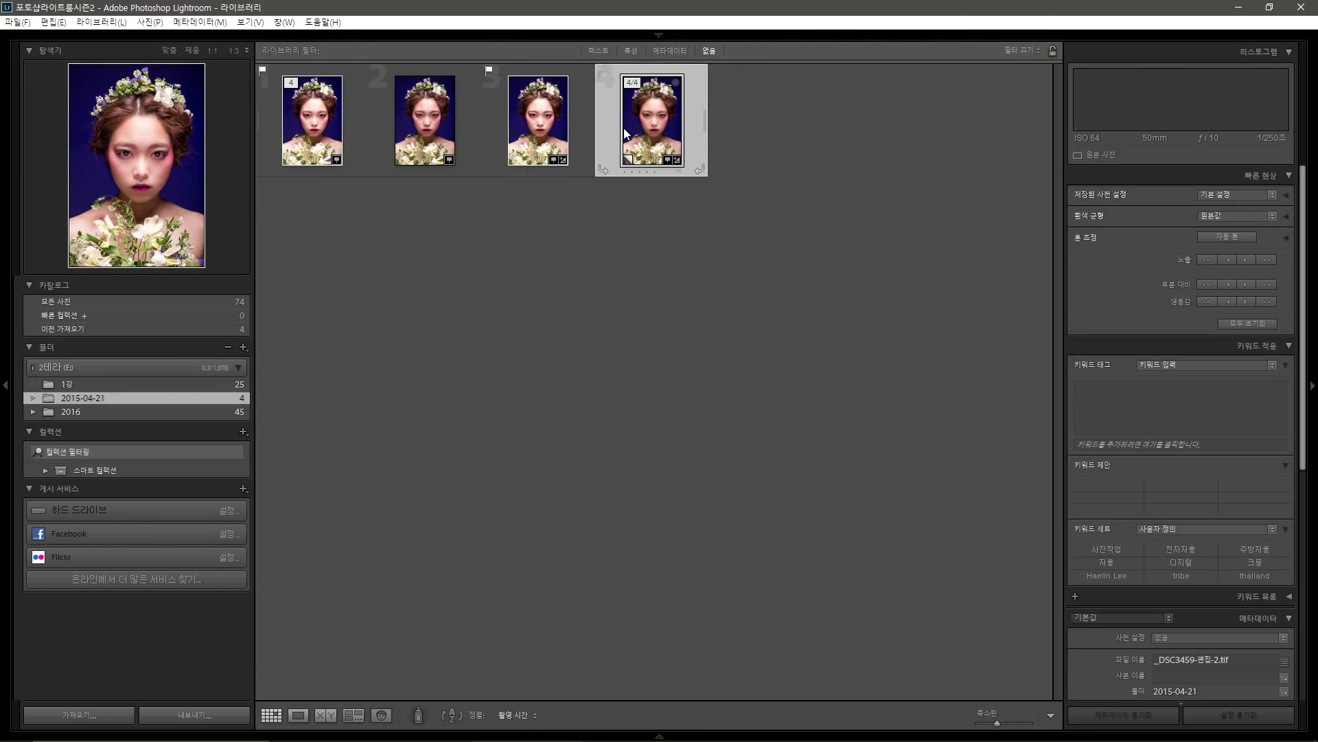
pyautogui.click(560, 134)
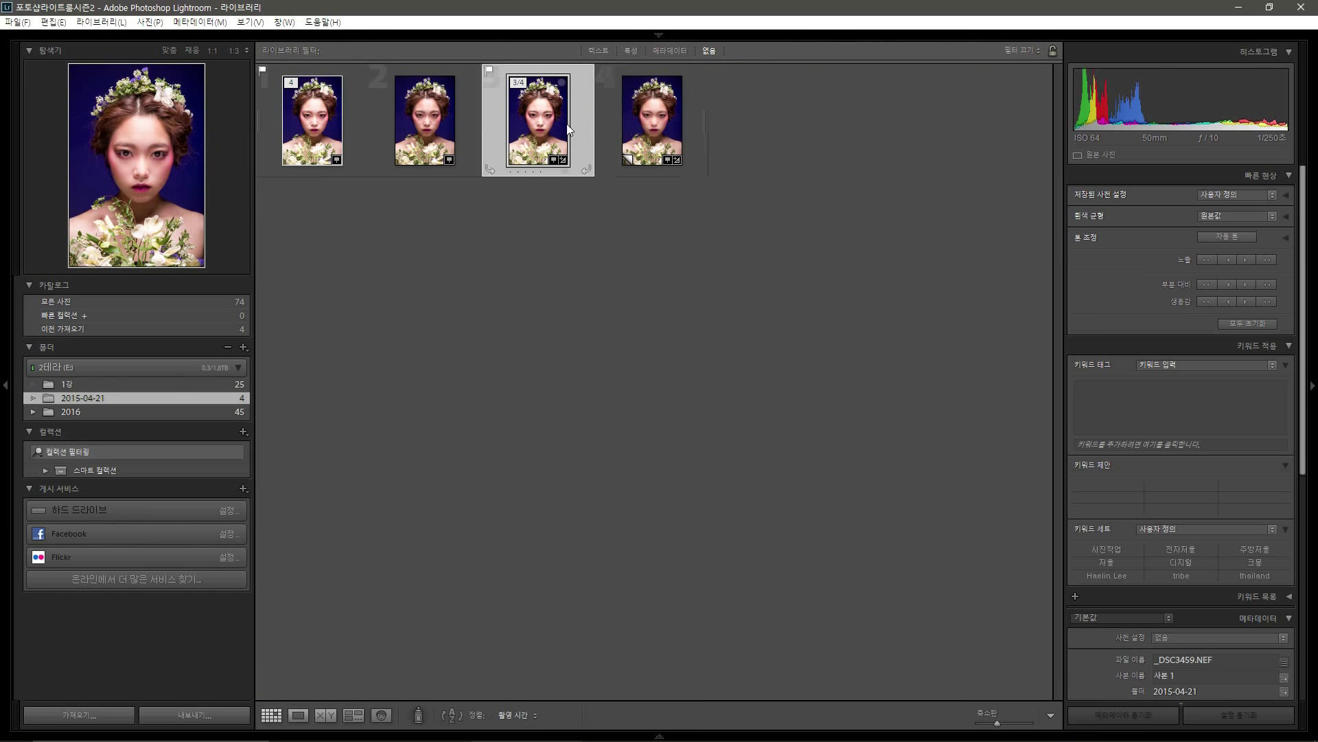
pyautogui.click(679, 135)
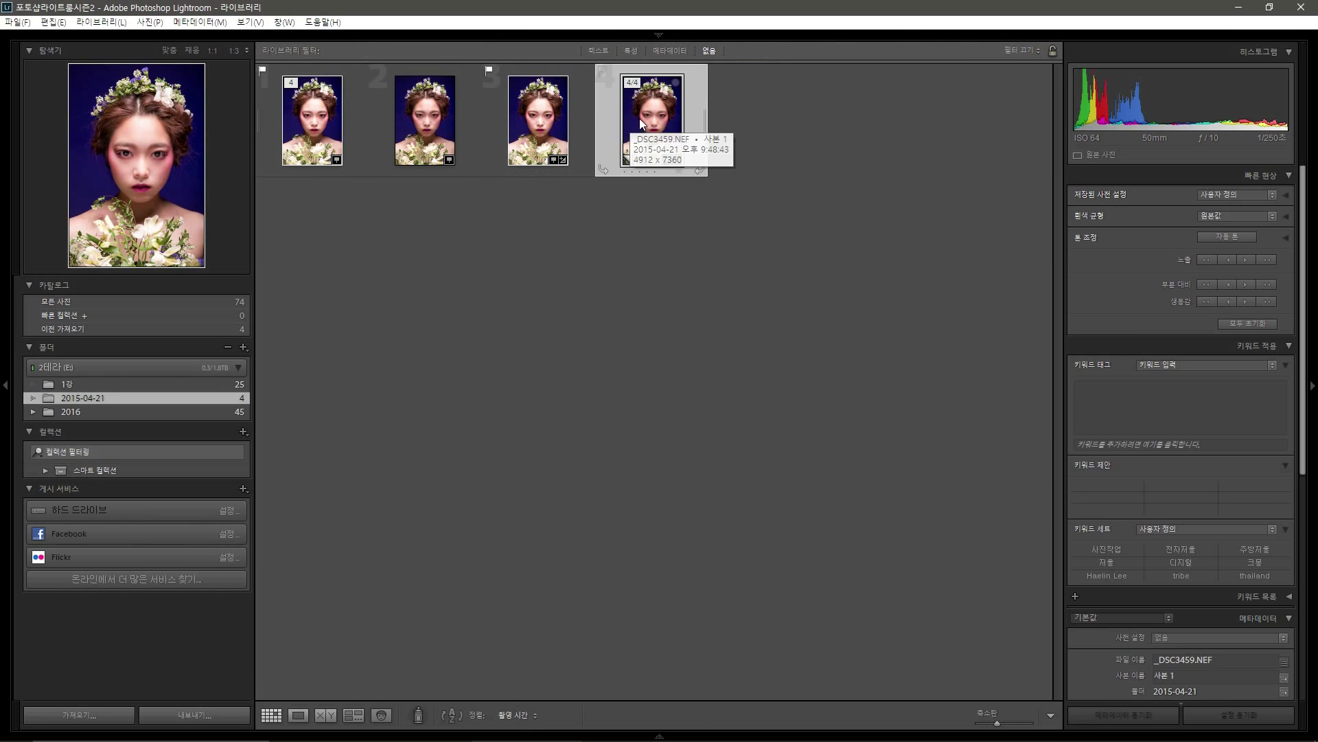
pyautogui.press('z')
pyautogui.moveTo(610, 196); pyautogui.dragTo(703, 283)
pyautogui.press('g')
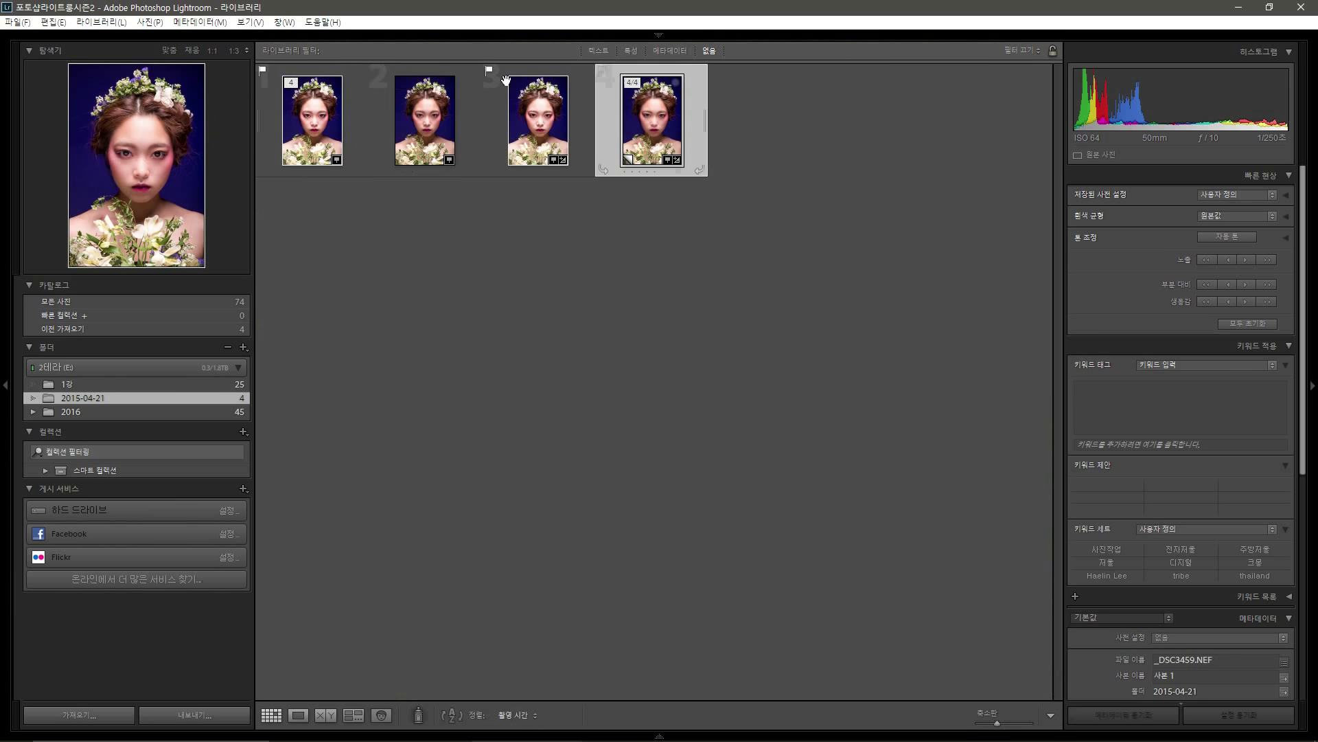
# Open the virtual copy and _DSC3459-편집-2.tif side by side in Compare view and examine the cheek beside the nose
pyautogui.keyDown('ctrl'); pyautogui.click(330, 151); pyautogui.keyUp('ctrl')
pyautogui.click(334, 716)
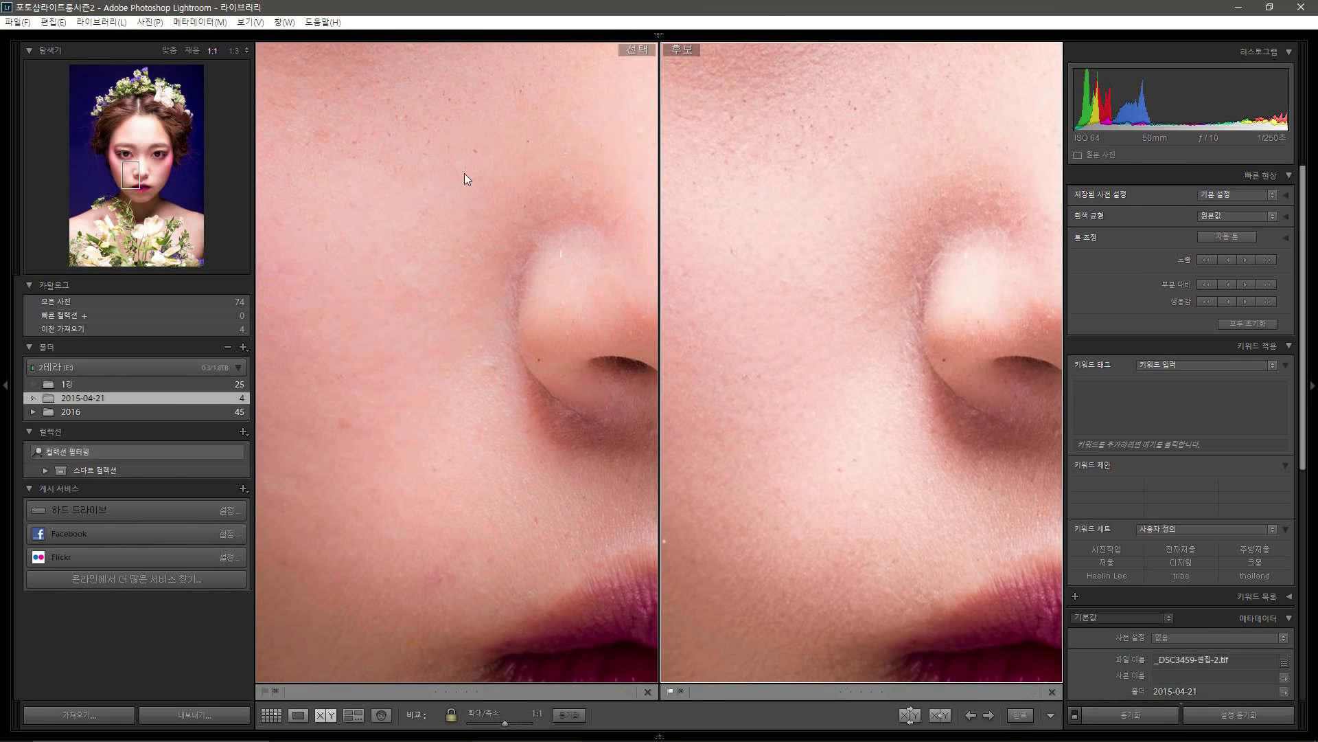
pyautogui.moveTo(426, 262); pyautogui.dragTo(498, 364)
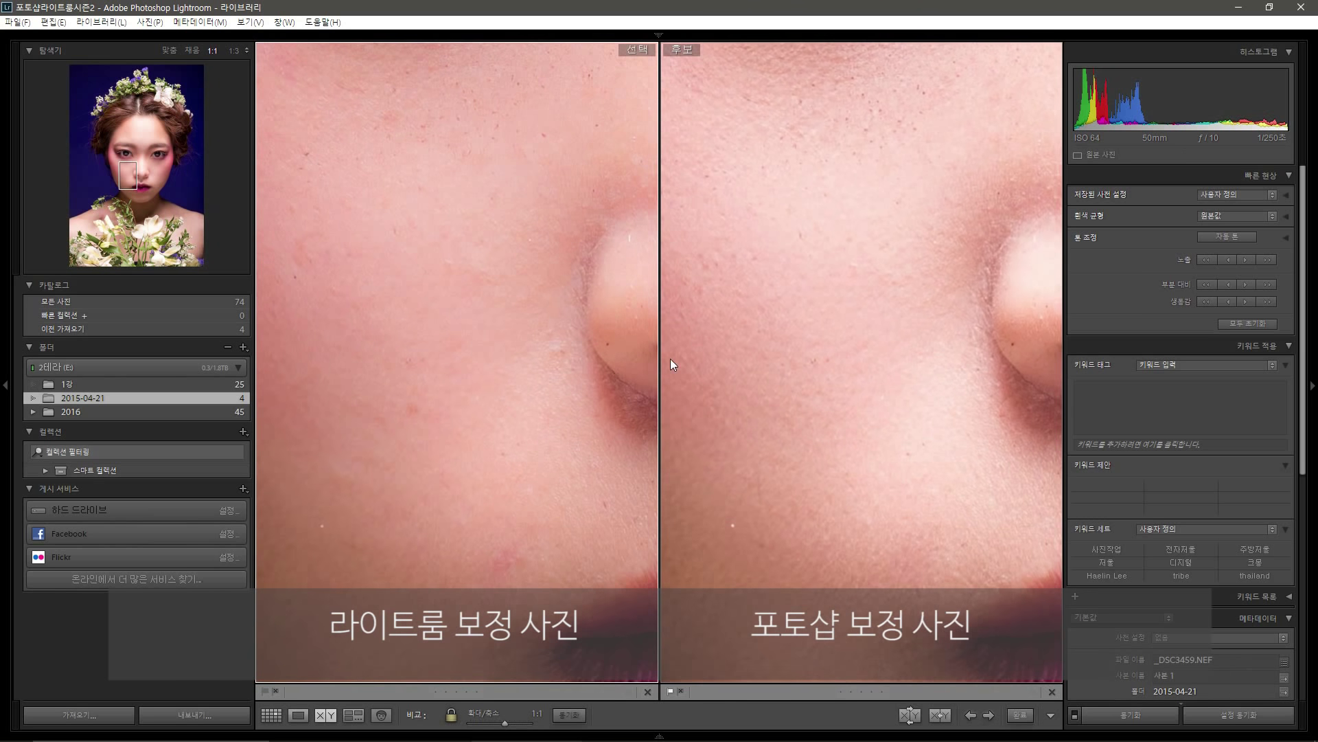
pyautogui.moveTo(331, 485); pyautogui.dragTo(339, 300)
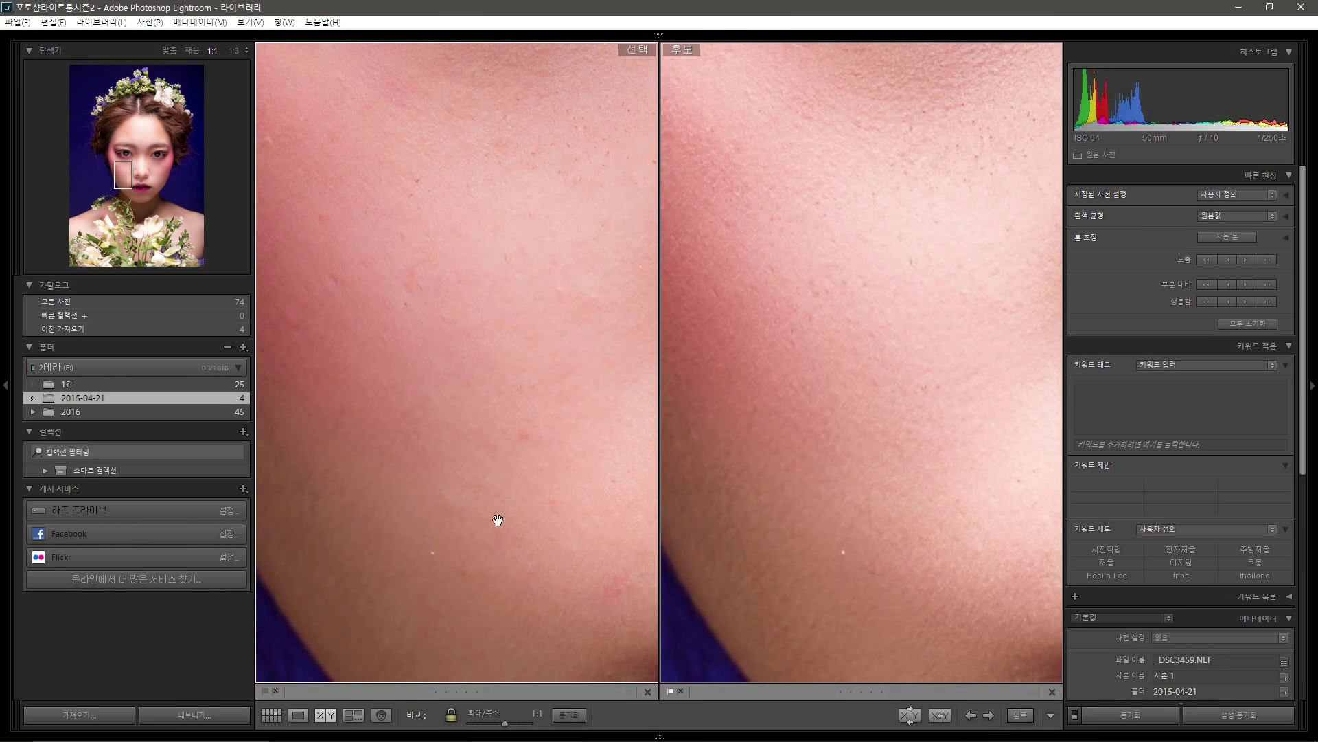
pyautogui.moveTo(877, 356); pyautogui.dragTo(936, 426)
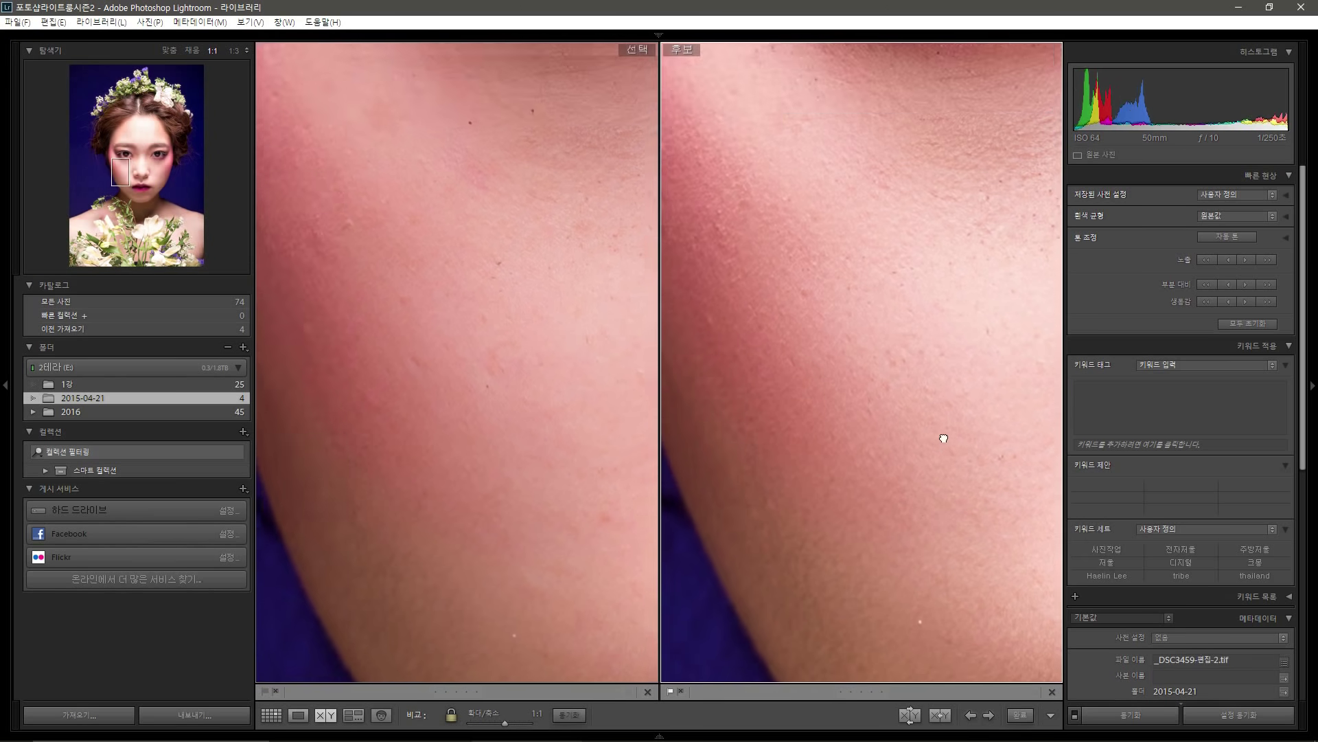
pyautogui.moveTo(851, 277)
pyautogui.mouseDown()
pyautogui.moveTo(828, 289)
pyautogui.moveTo(794, 380)
pyautogui.moveTo(815, 480)
pyautogui.mouseUp()
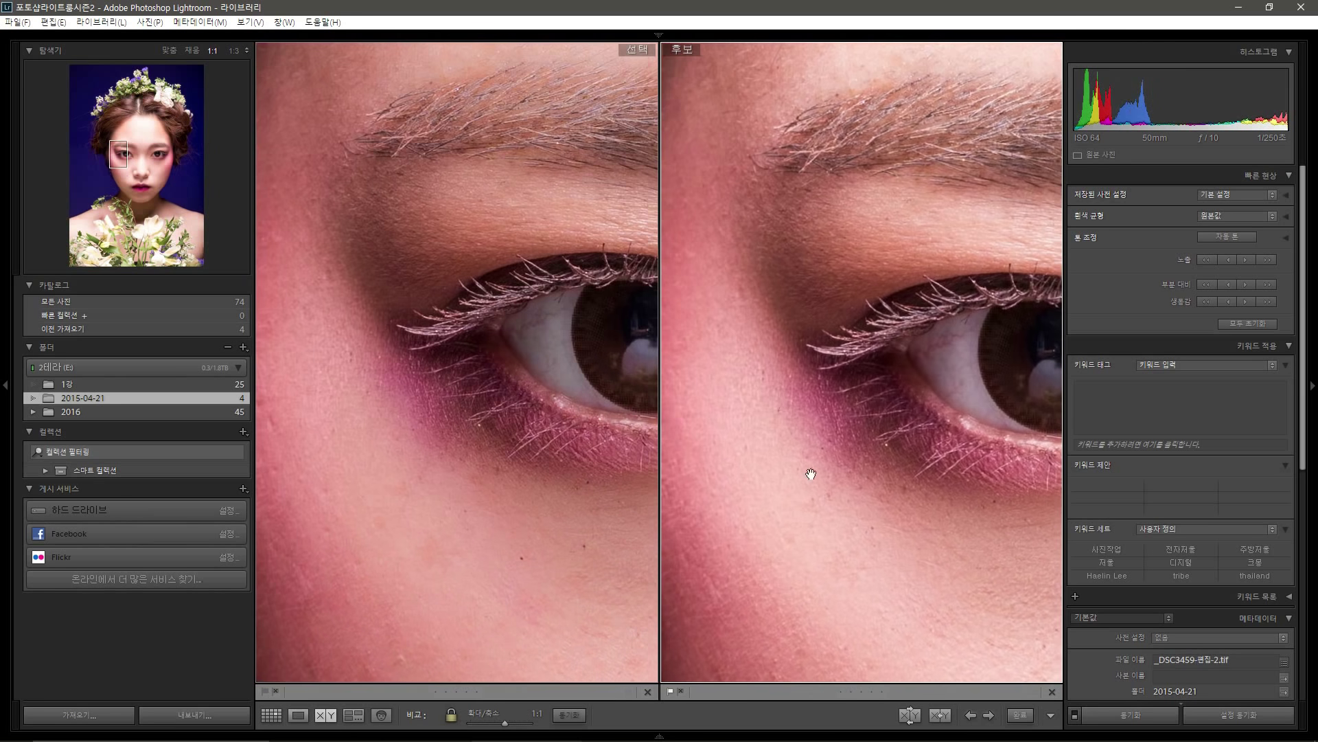
# Compare the eye makeup, eyebrow and forehead skin in both photos at 1:1
pyautogui.moveTo(772, 264); pyautogui.dragTo(797, 379)
pyautogui.moveTo(814, 264); pyautogui.dragTo(774, 440)
pyautogui.moveTo(863, 332); pyautogui.dragTo(774, 456)
pyautogui.moveTo(902, 368); pyautogui.dragTo(794, 421)
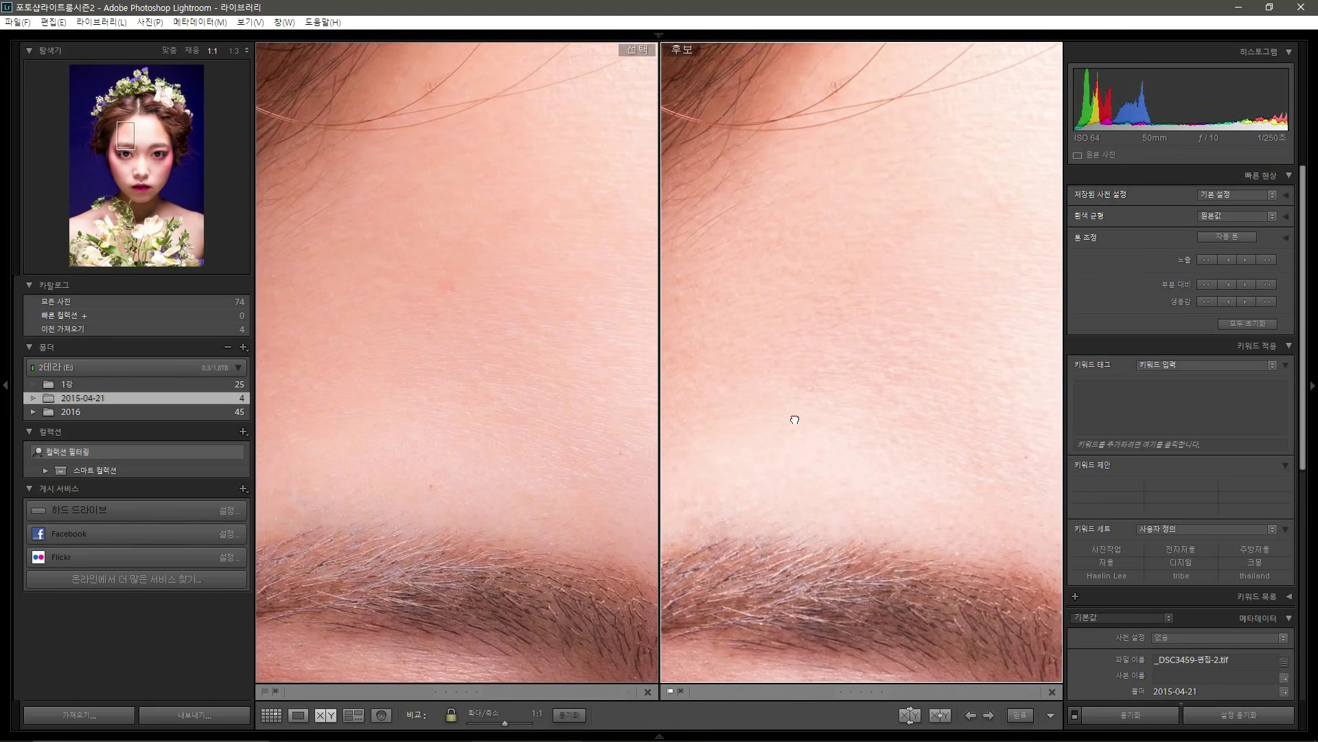
pyautogui.moveTo(929, 409); pyautogui.dragTo(845, 429)
pyautogui.moveTo(869, 365)
pyautogui.mouseDown()
pyautogui.moveTo(679, 348)
pyautogui.moveTo(730, 339)
pyautogui.mouseUp()
pyautogui.moveTo(916, 401)
pyautogui.mouseDown()
pyautogui.moveTo(698, 303)
pyautogui.moveTo(825, 273)
pyautogui.mouseUp()
# Compare the lower face and the cheek with the stray hair in both photos at 1:1
pyautogui.moveTo(886, 419); pyautogui.dragTo(886, 360)
pyautogui.moveTo(886, 563); pyautogui.dragTo(885, 357)
pyautogui.moveTo(829, 313); pyautogui.dragTo(828, 279)
pyautogui.moveTo(841, 457); pyautogui.dragTo(954, 335)
pyautogui.moveTo(819, 436); pyautogui.dragTo(913, 357)
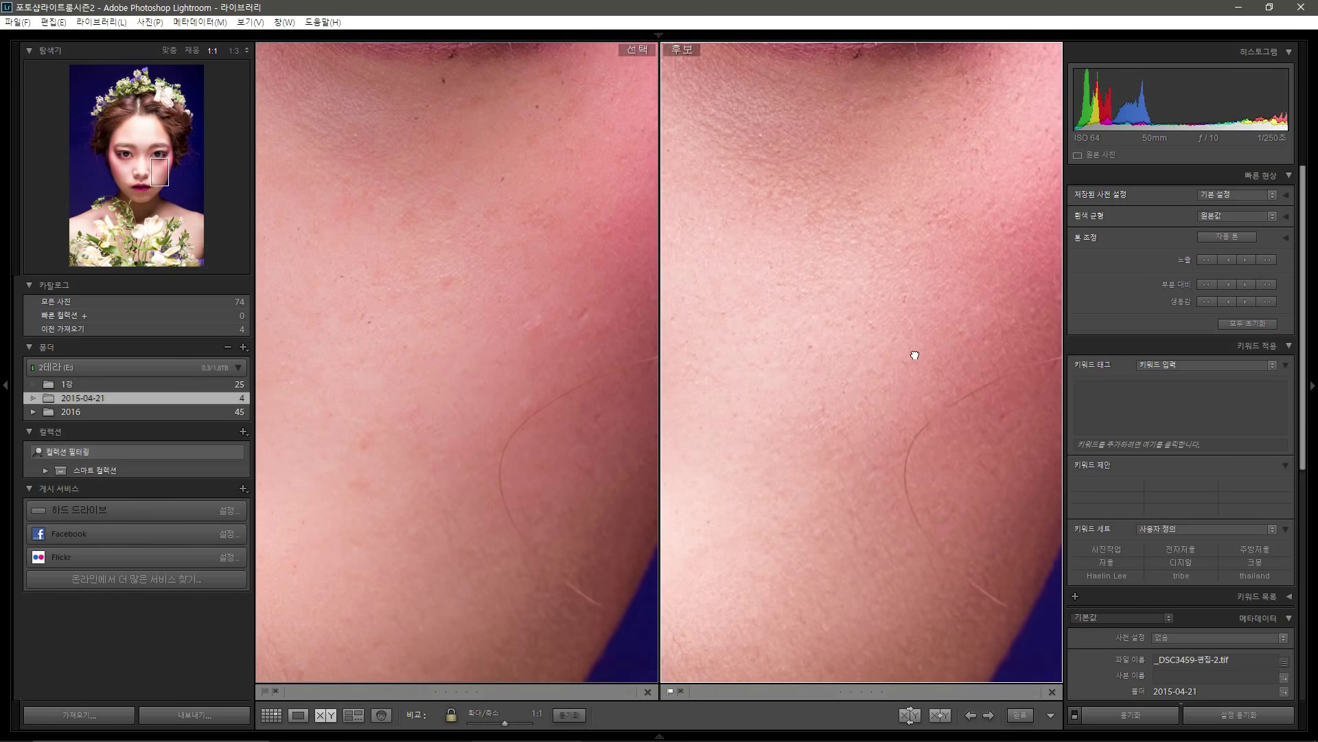
pyautogui.moveTo(783, 467); pyautogui.dragTo(863, 373)
# View both full portraits side by side, then return to the grid and select only _DSC3459-편집-2.tif
pyautogui.click(862, 374)
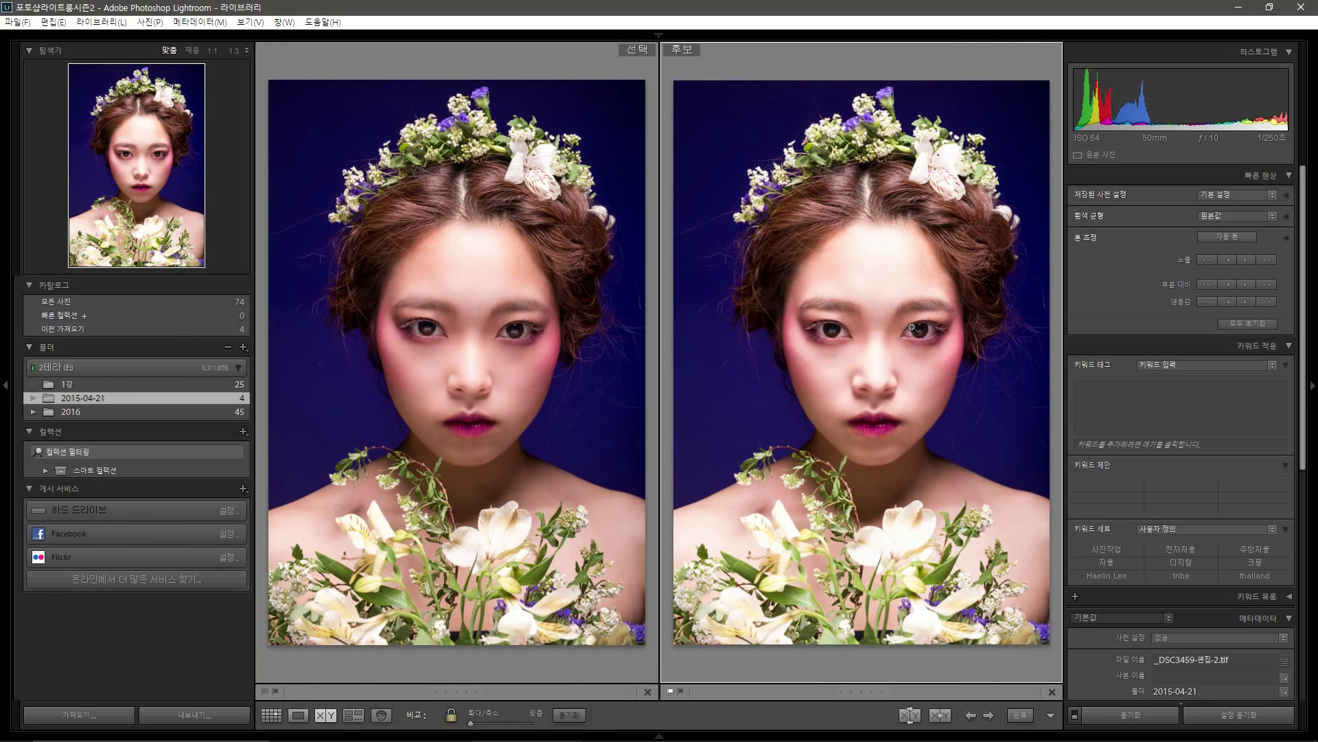
pyautogui.press('g')
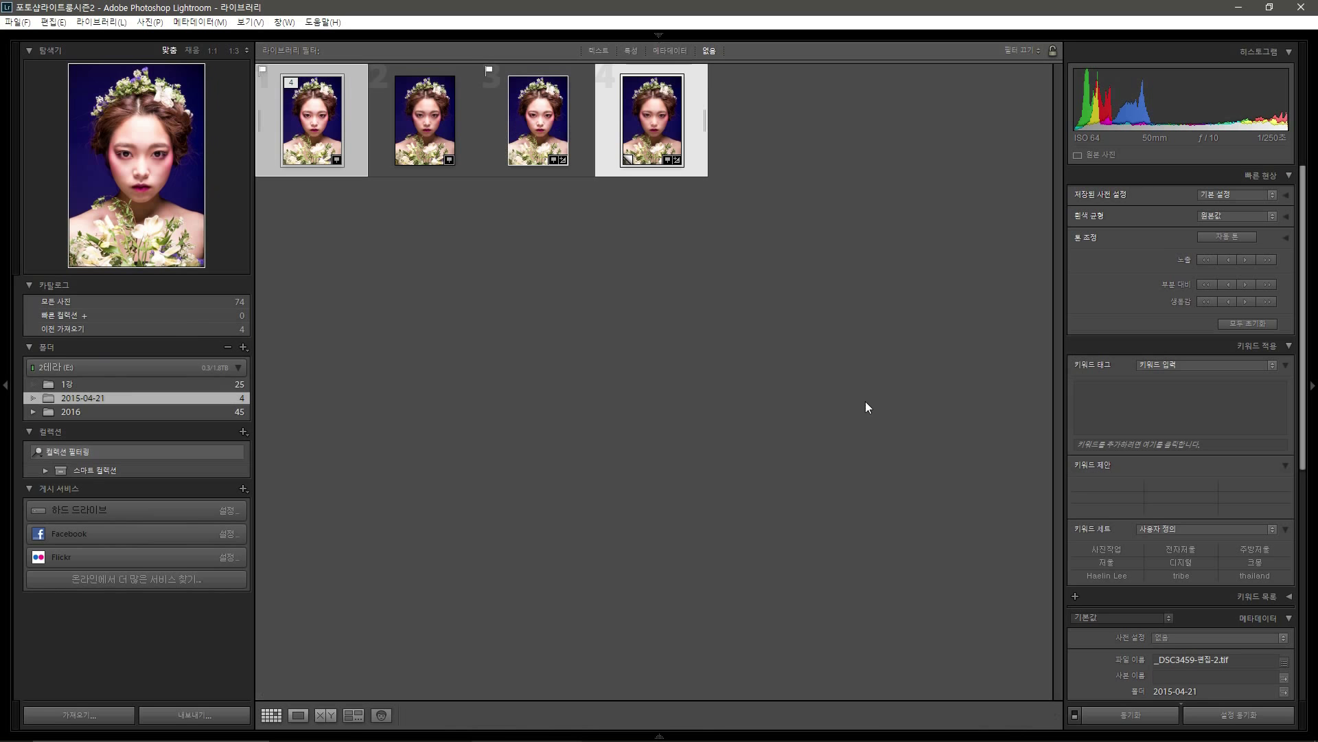
pyautogui.click(353, 121)
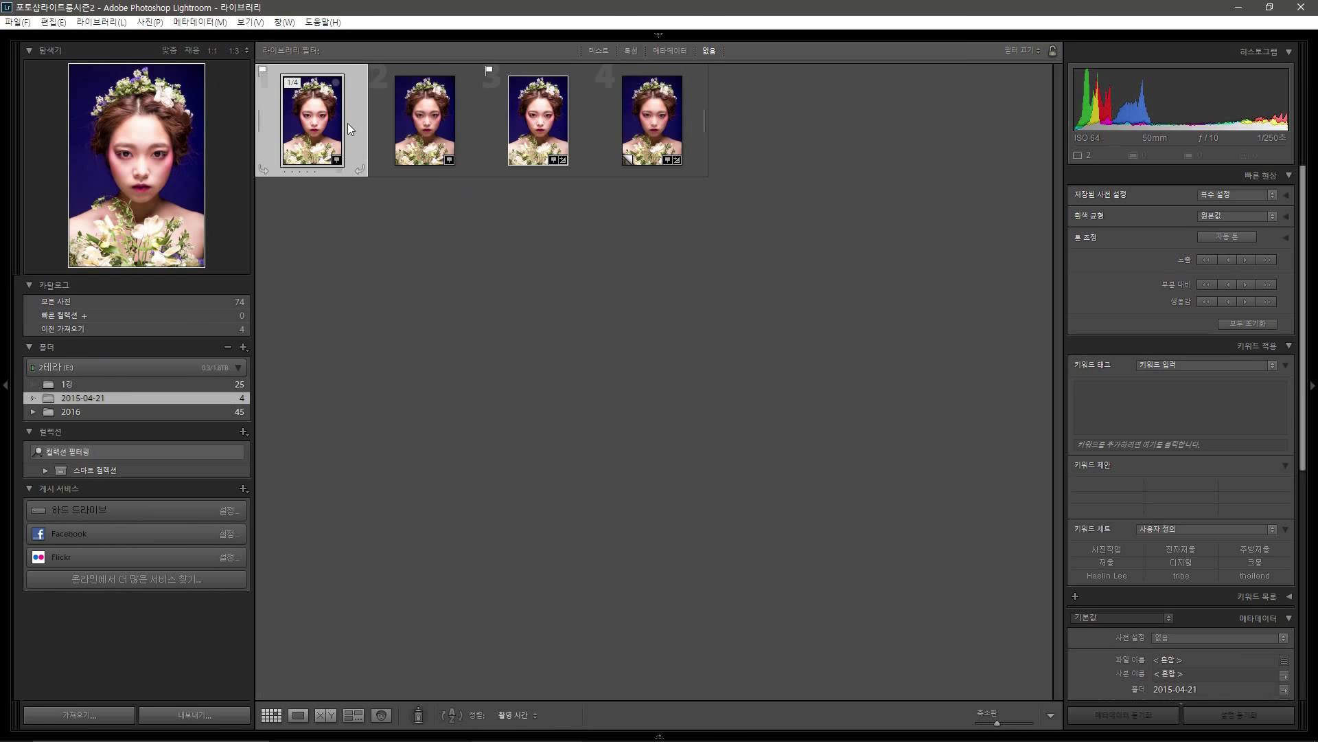